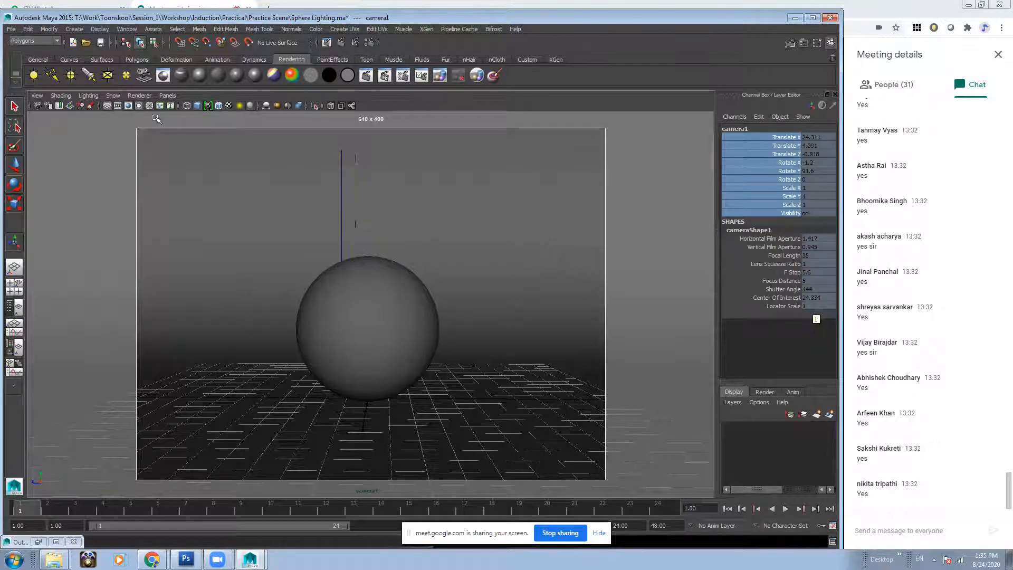
Open the Render View and render the sphere scene through camera1.
click(327, 43)
click(96, 184)
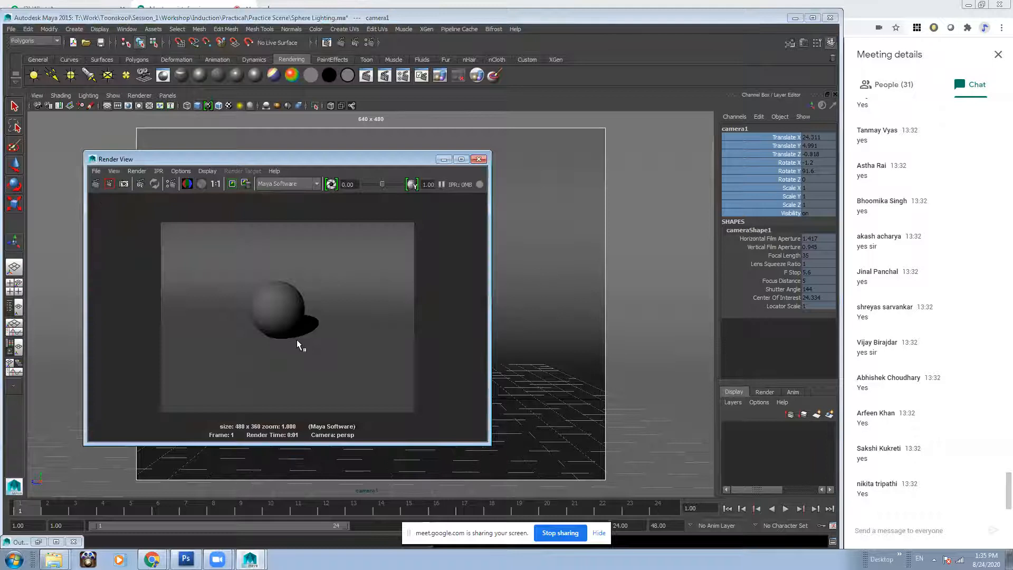
right_click(125, 187)
click(150, 203)
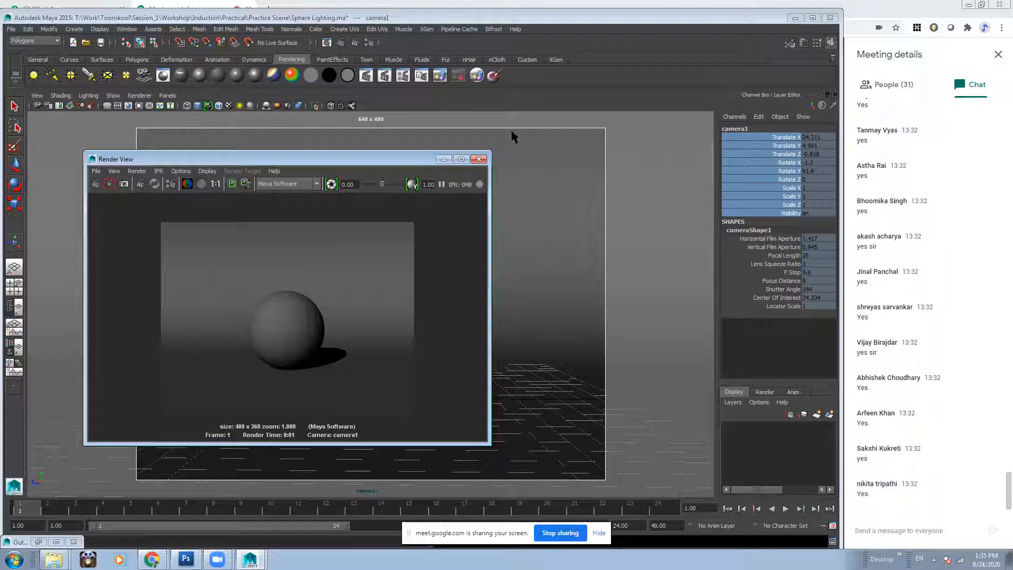
Turn off Enable Default Light under Render Options in the render settings.
click(421, 73)
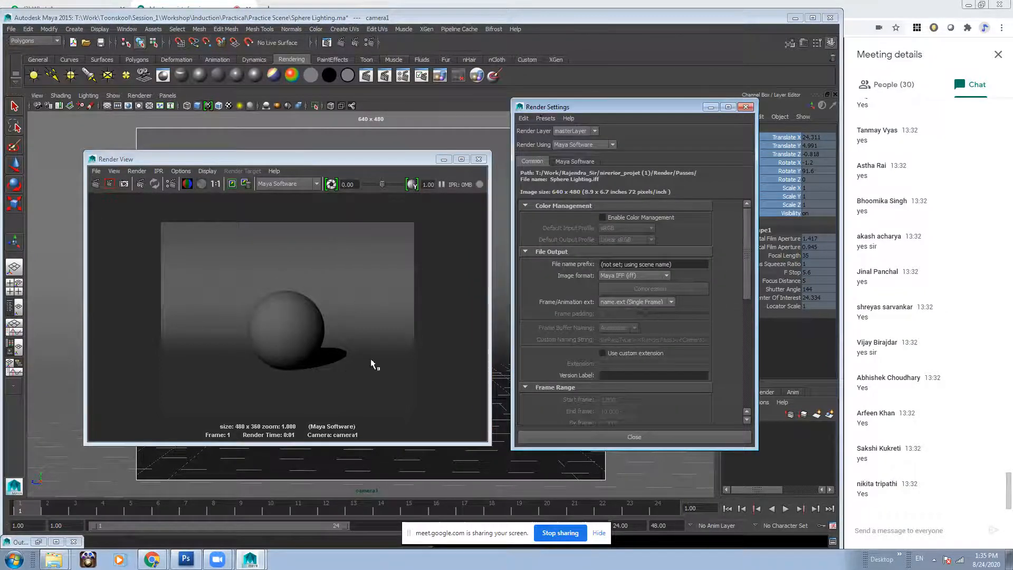
drag(749, 214, 745, 322)
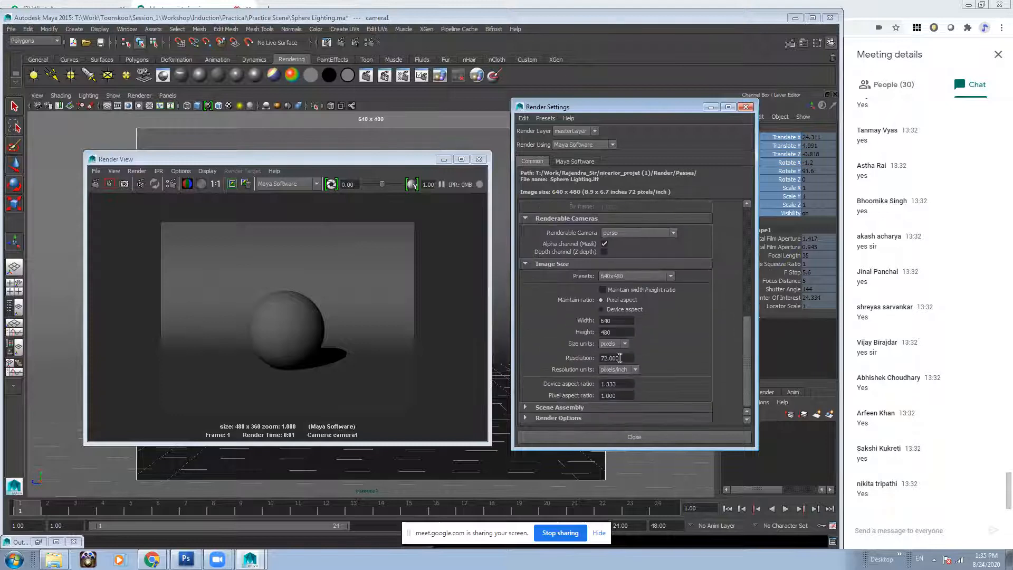
click(566, 417)
drag(745, 365, 739, 414)
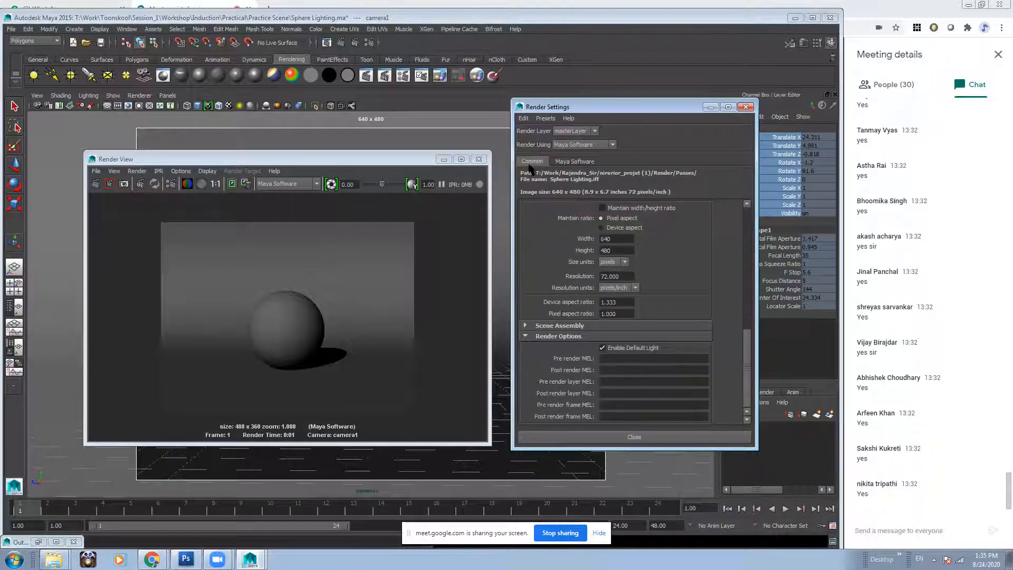
click(647, 346)
Render the scene again without the default light and close the Render View and Render Settings windows.
click(97, 183)
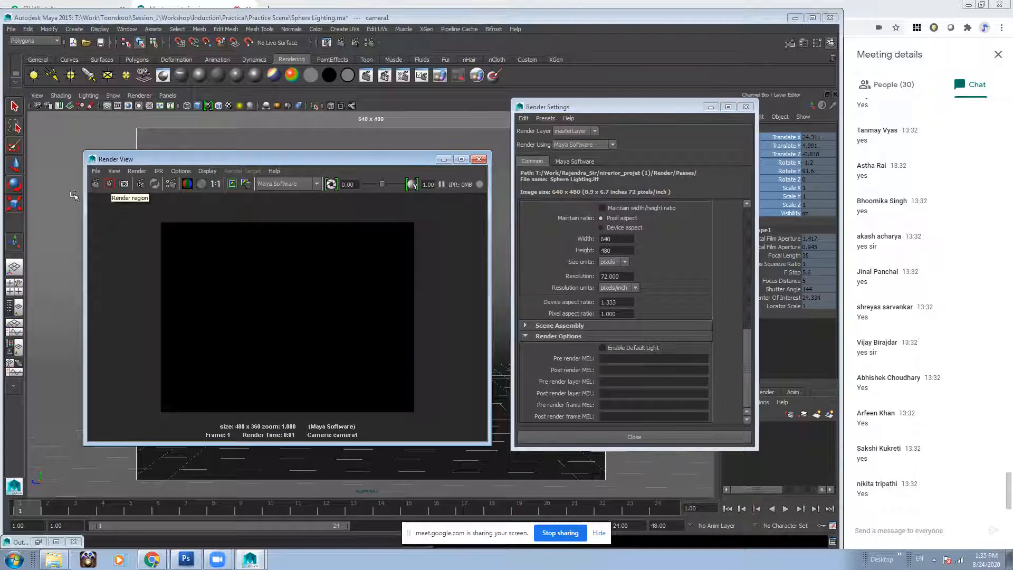
click(95, 184)
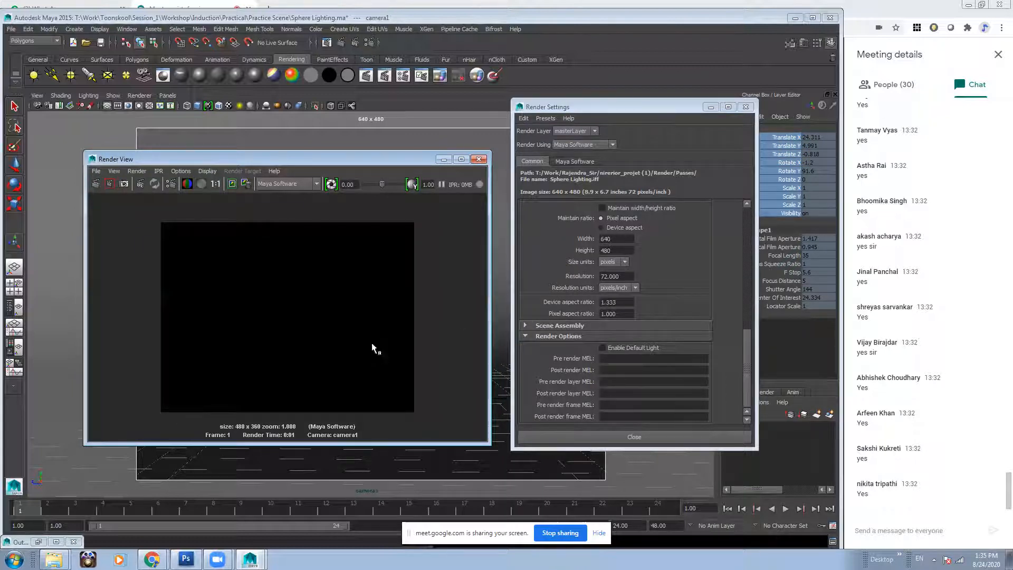
click(478, 158)
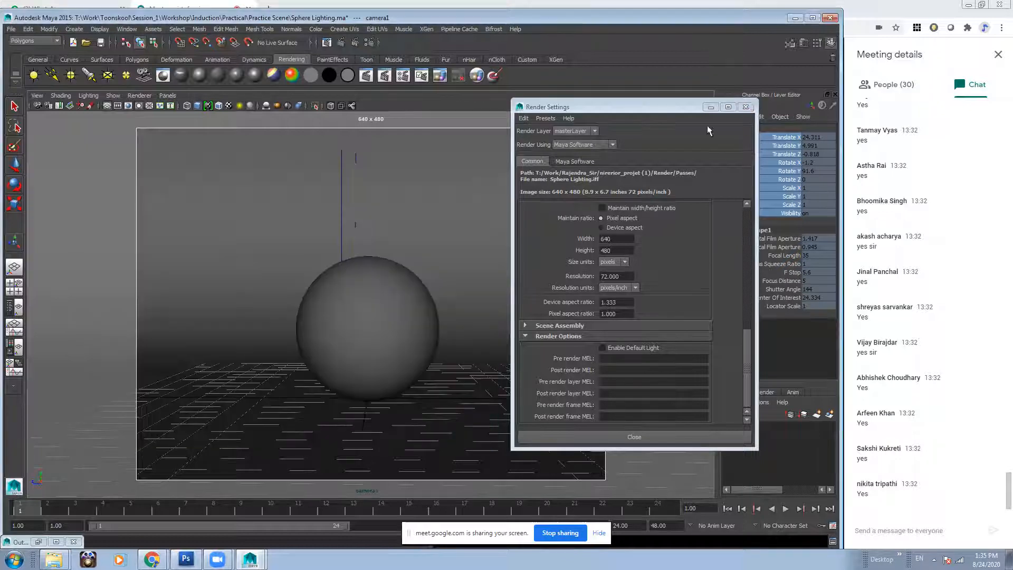
click(745, 107)
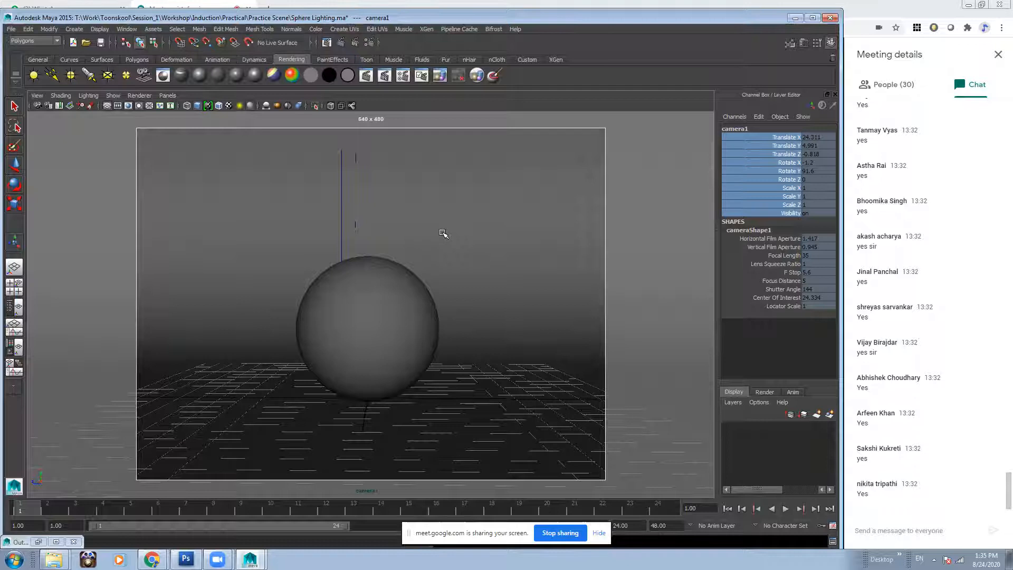
Browse from Downloads to the Desktop folder in File Explorer and open the whiteboard photo IMG_20190807_103653.jpg.
mouse_move(53, 558)
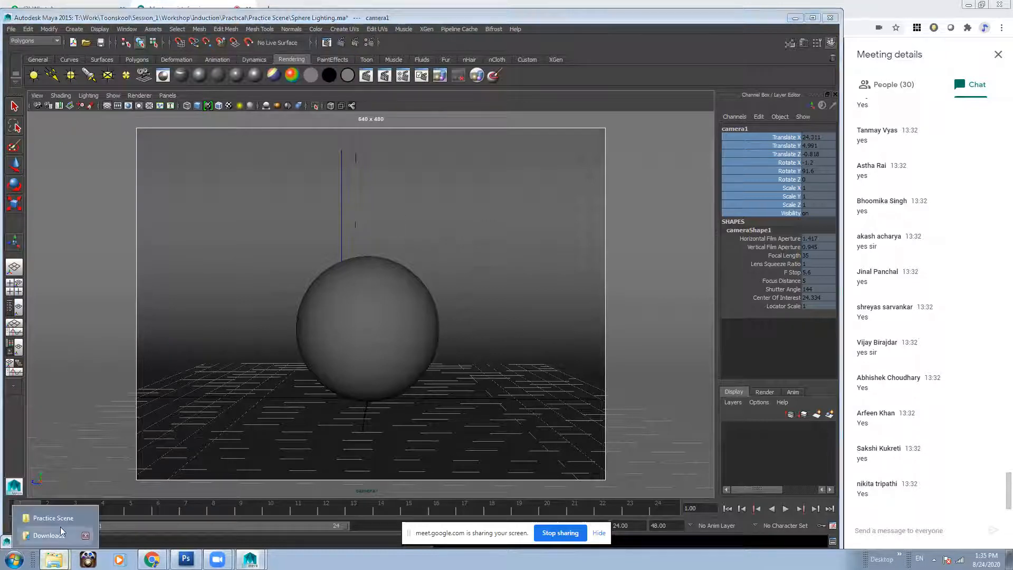
click(63, 534)
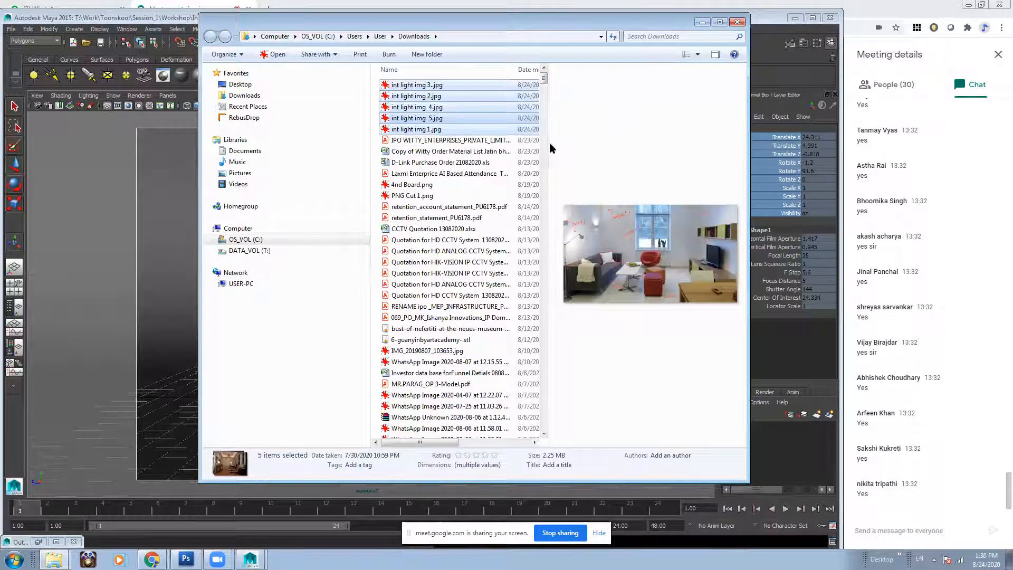
drag(549, 142, 689, 147)
right_click(651, 155)
mouse_move(659, 161)
click(785, 160)
drag(683, 76, 688, 109)
click(258, 85)
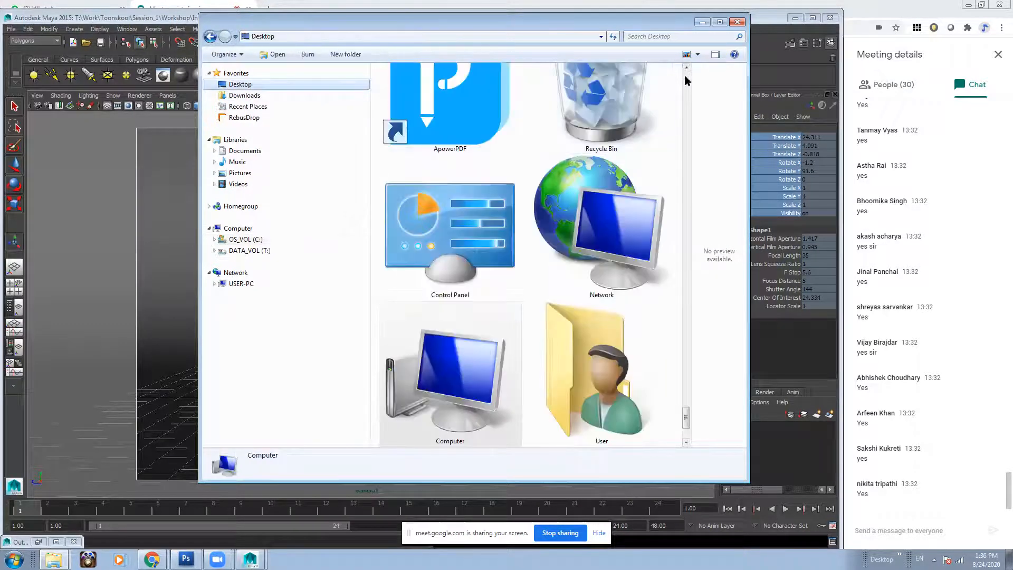
mouse_move(685, 425)
mouse_down()
mouse_move(684, 94)
mouse_move(685, 126)
mouse_up()
double_click(612, 151)
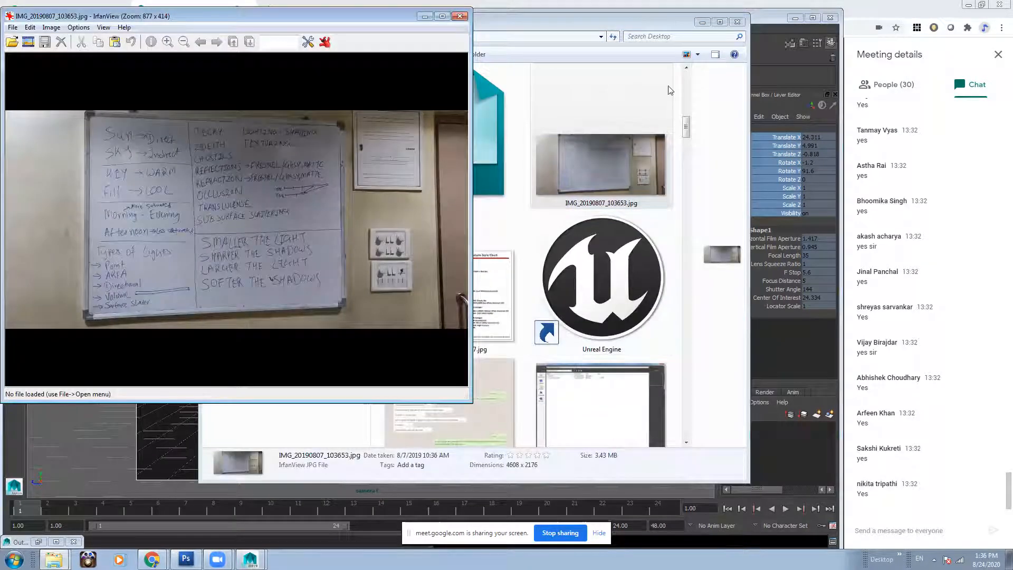
Enlarge the whiteboard photo to read its lighting notes, and minimise the photo to return to Maya.
click(702, 23)
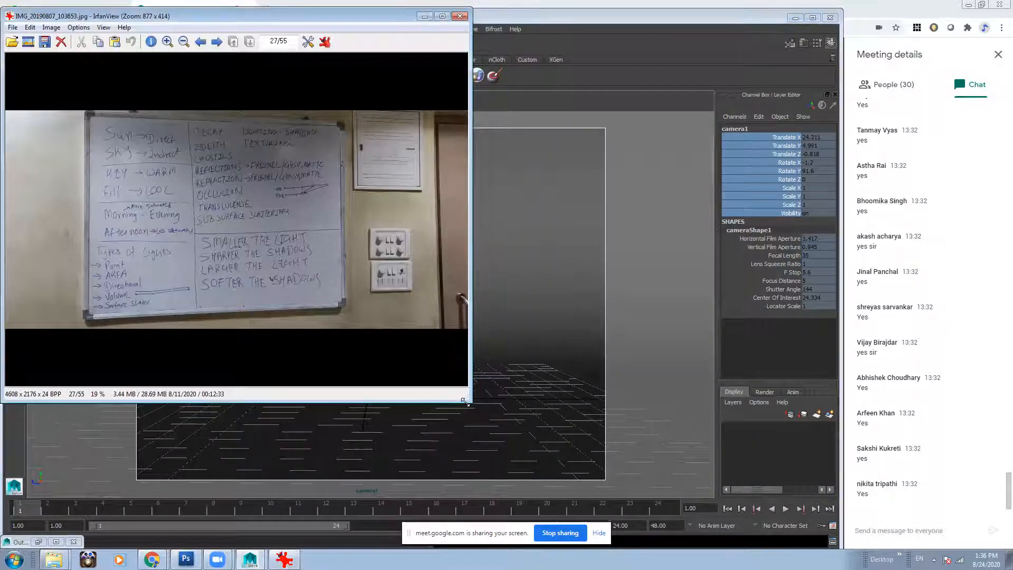
drag(464, 402, 831, 536)
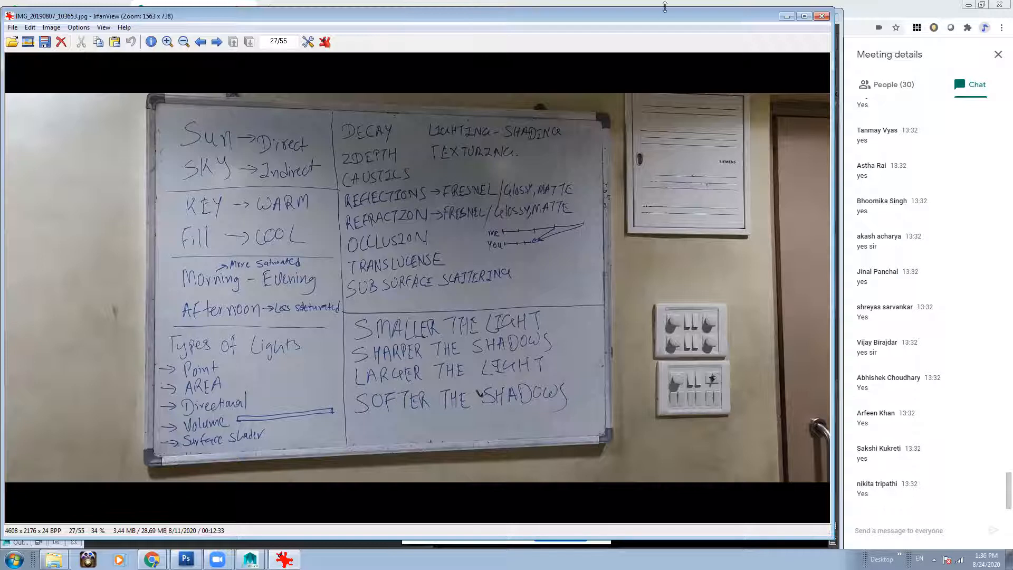
drag(638, 21, 650, 67)
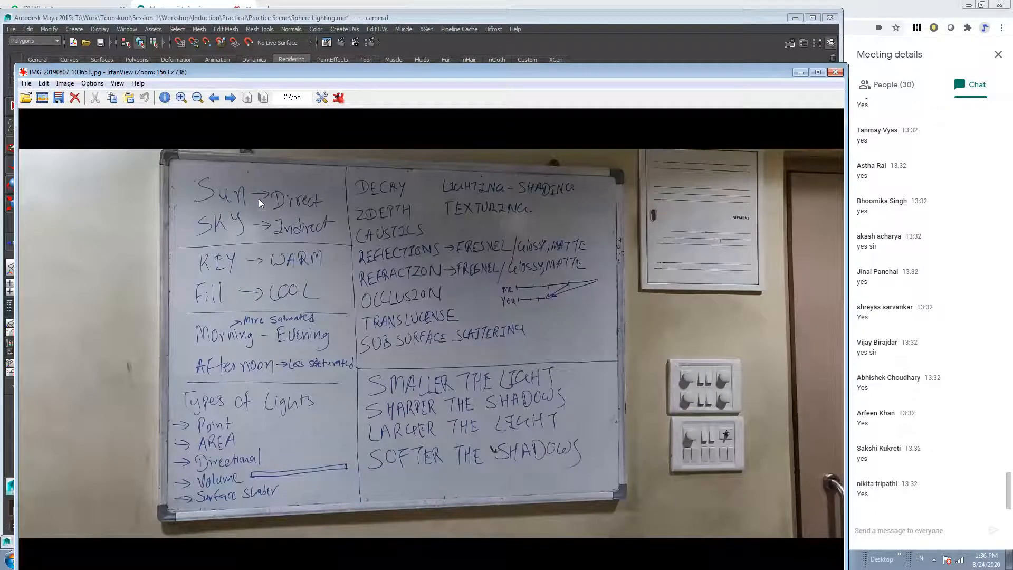
click(800, 73)
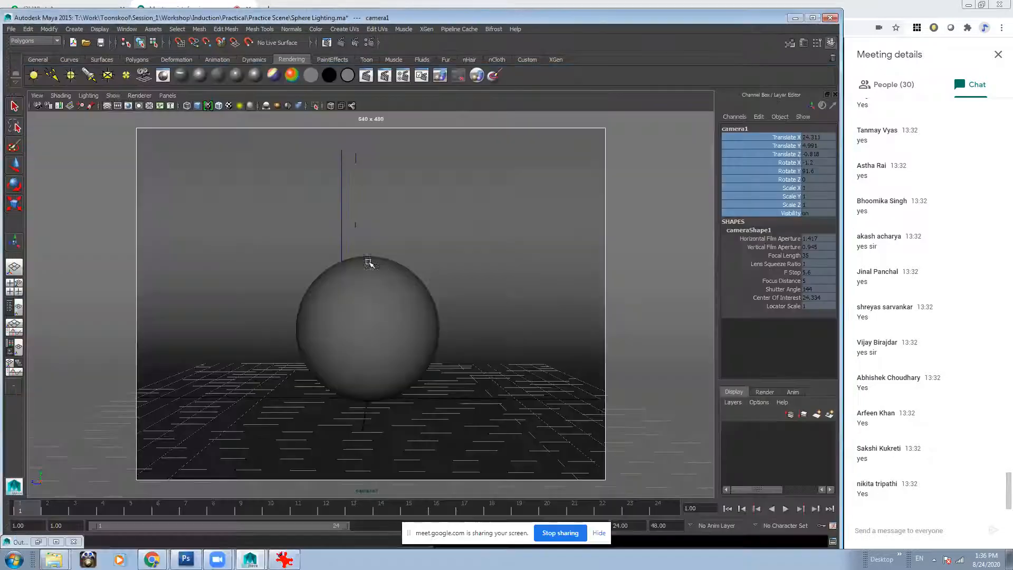
Switch the viewport from camera1 to a perspective view, clear the camera selection and create a directional light at the origin.
click(168, 95)
mouse_move(180, 104)
click(261, 113)
scroll(456, 300, down, 3)
alt+drag(455, 300, 498, 286)
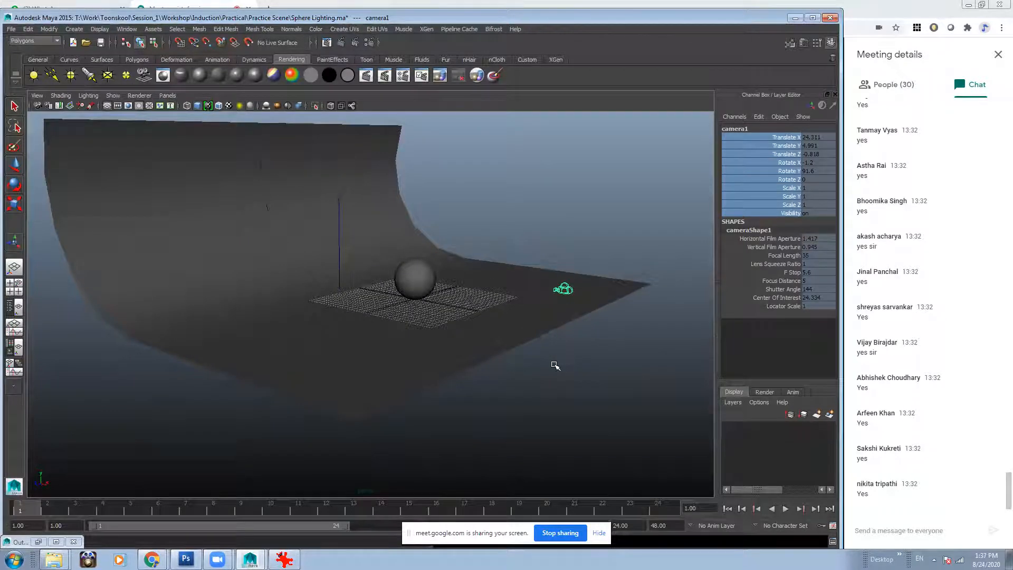
alt+drag(555, 365, 501, 362)
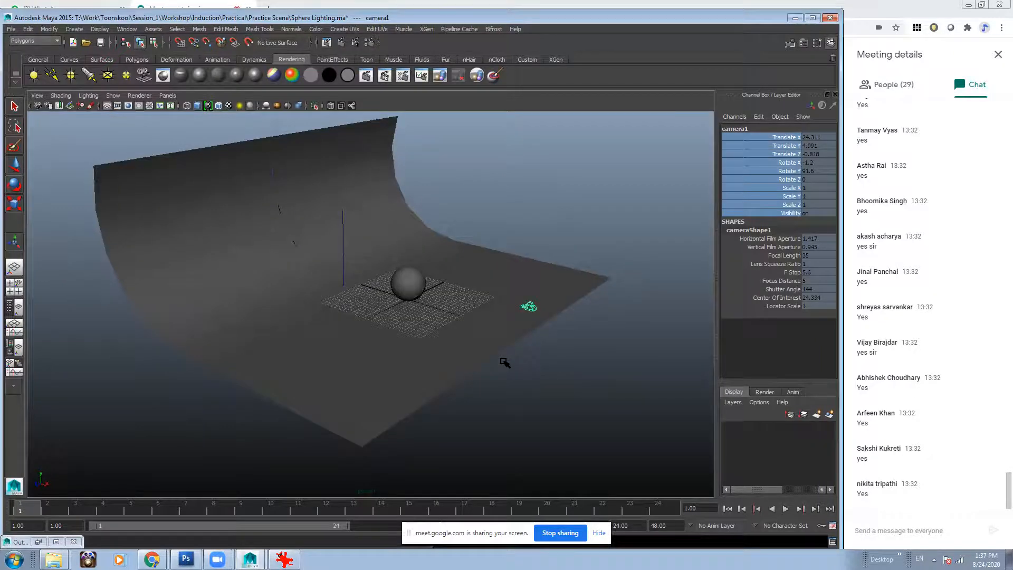
alt+drag(489, 362, 348, 295)
click(72, 116)
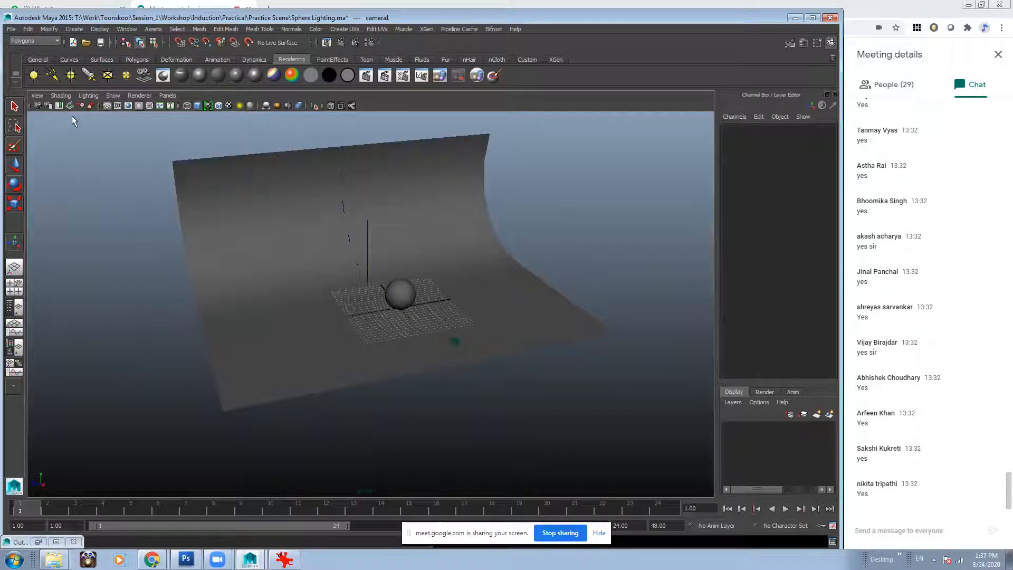
click(52, 76)
Locate the new directional light in wireframe at the sphere's base and display the viewport shaded with scene lighting.
alt+drag(380, 296, 534, 395)
key(4)
scroll(534, 395, up, 10)
alt+middle_drag(558, 344, 375, 353)
alt+drag(375, 353, 255, 315)
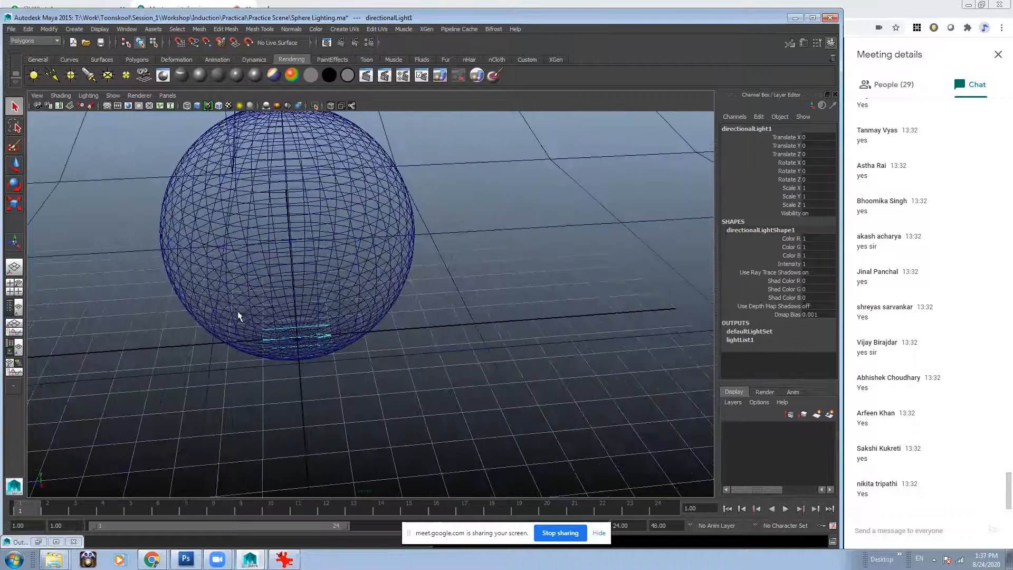
mouse_move(298, 344)
alt+right_down()
mouse_move(417, 381)
mouse_move(391, 293)
alt+right_up()
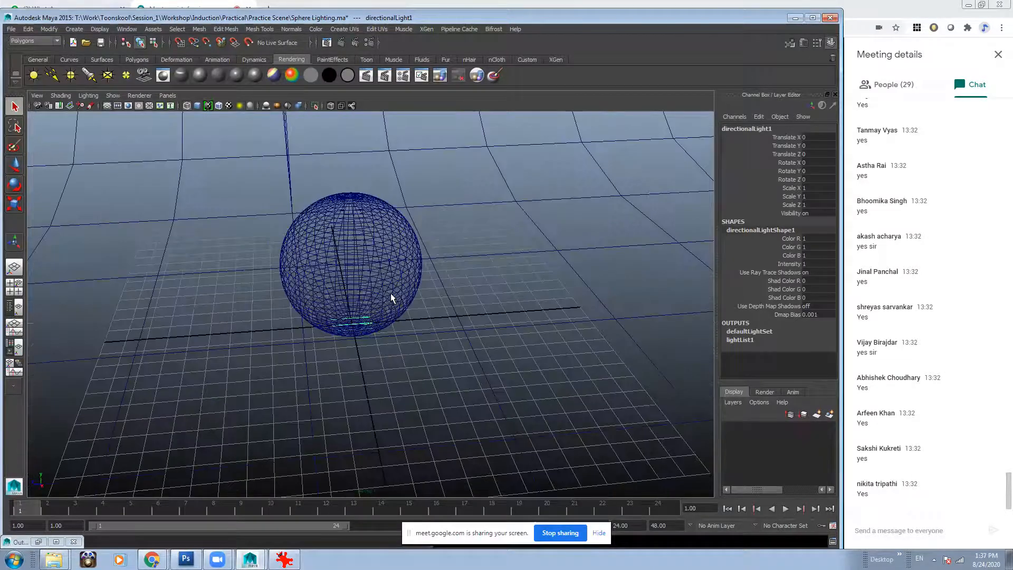
key(5)
key(7)
alt+drag(483, 290, 452, 282)
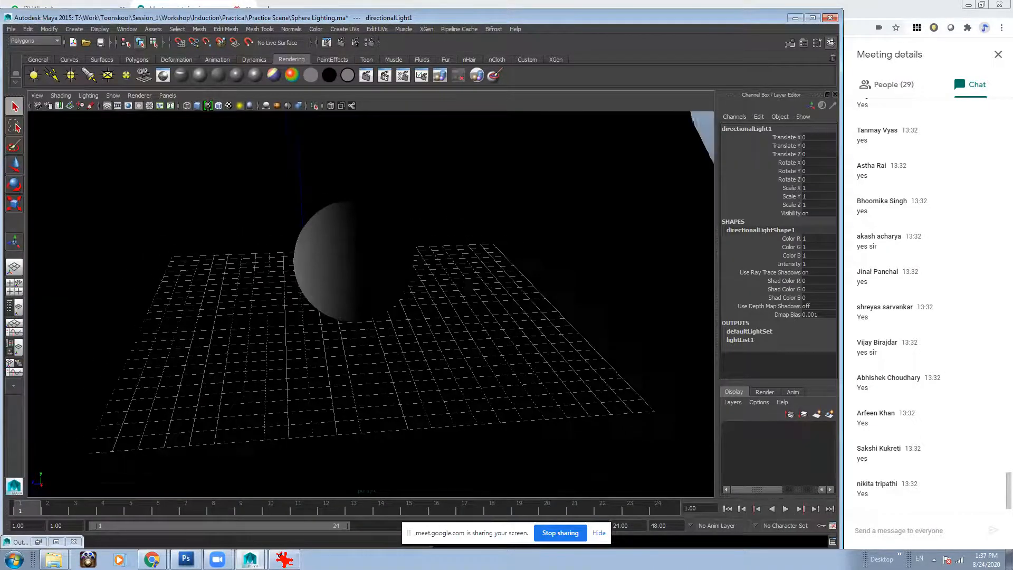
Rotate the directional light about X to roughly -117° so it shines down on the sphere.
key(e)
key(4)
alt+right_drag(441, 358, 560, 403)
key(5)
key(7)
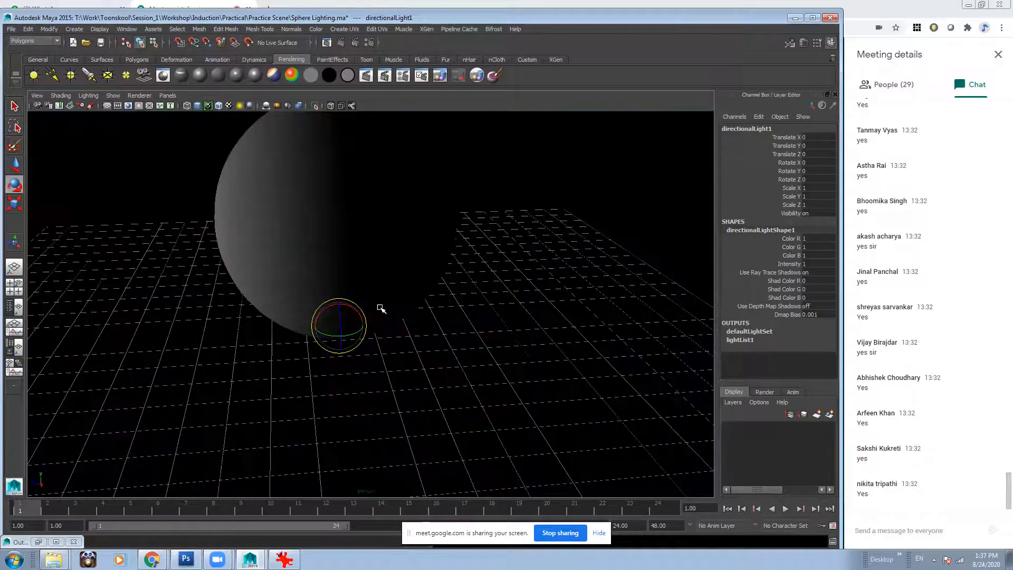
alt+right_drag(503, 298, 422, 287)
drag(367, 295, 369, 339)
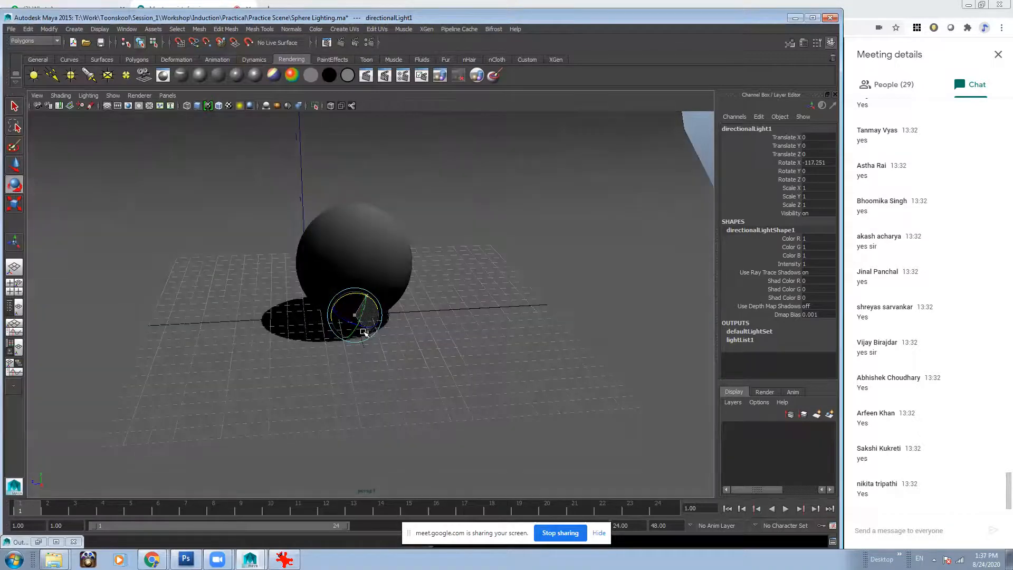
Raise the directional light above the sphere to about Y 8.07 and enlarge the manipulator.
key(w)
drag(354, 298, 385, 154)
key(plus)
key(plus)
key(plus)
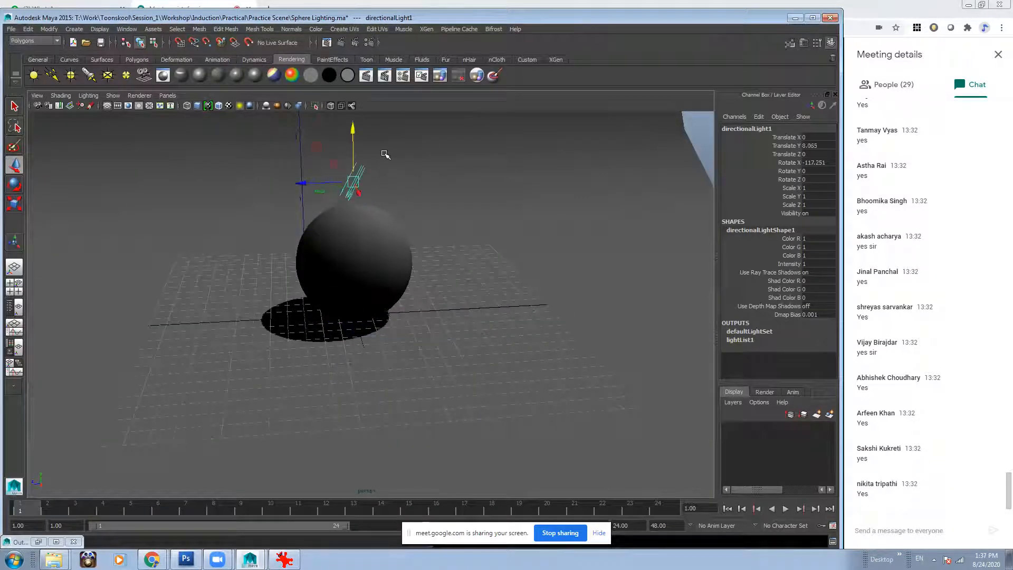
Rotate the directional light to about X -83°, Y -31° and Z -61° so it shines from the camera side.
alt+right_drag(468, 285, 361, 268)
alt+middle_drag(387, 229, 382, 315)
alt+drag(383, 315, 406, 327)
key(e)
drag(368, 236, 402, 282)
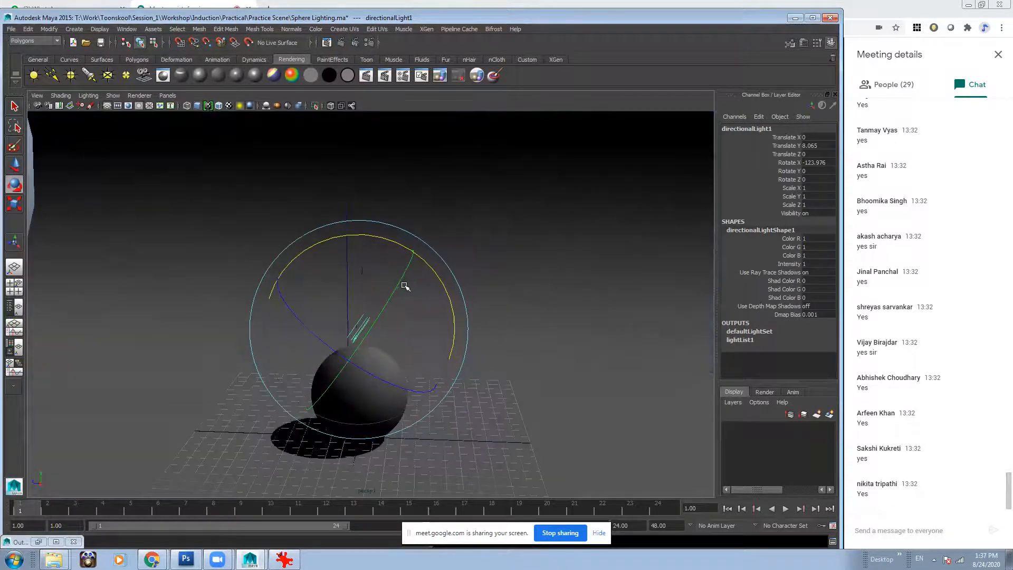
key(w)
drag(366, 335, 367, 333)
key(minus)
alt+drag(432, 352, 522, 350)
key(e)
mouse_move(508, 297)
mouse_down()
mouse_move(516, 311)
mouse_move(561, 300)
mouse_move(513, 281)
mouse_move(490, 285)
mouse_move(465, 260)
mouse_up()
Move the directional light away from the sphere to just above the camera, at about X 24.8, Y 9.0, Z 0.6.
mouse_move(536, 308)
alt+mouse_down()
mouse_move(526, 301)
mouse_move(513, 314)
mouse_move(506, 299)
mouse_move(533, 295)
alt+mouse_up()
key(w)
drag(443, 288, 636, 328)
alt+middle_drag(636, 328, 583, 331)
drag(532, 208, 505, 294)
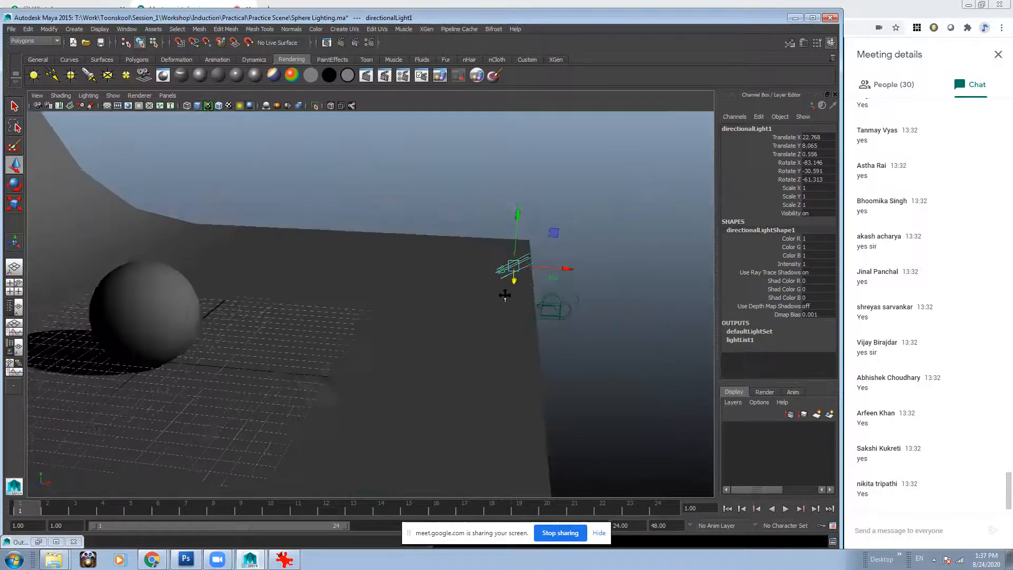
alt+middle_drag(505, 295, 451, 350)
drag(506, 276, 546, 259)
alt+right_drag(605, 335, 490, 332)
alt+drag(490, 333, 412, 325)
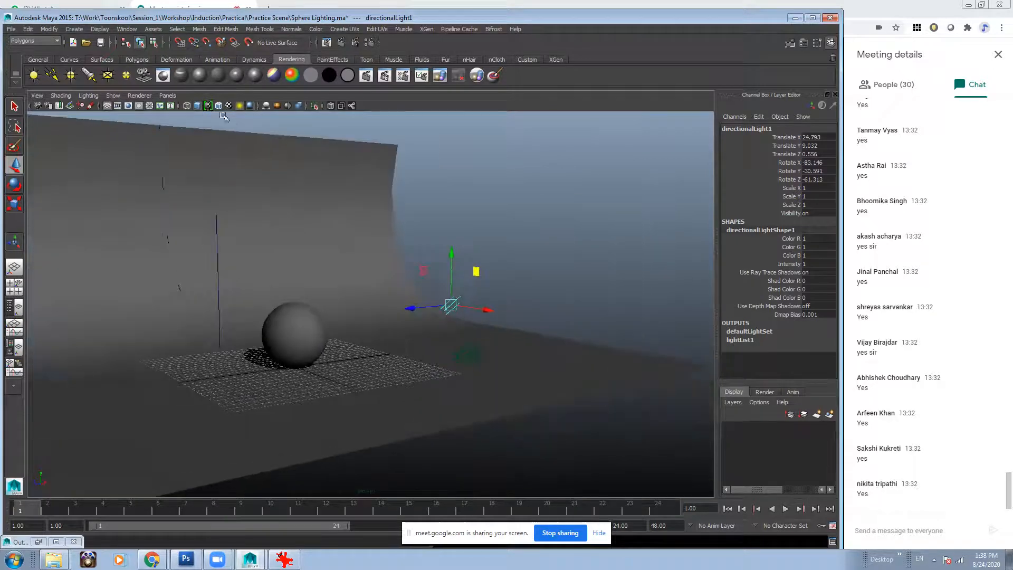
Look through camera1 and render the sphere lit by the directional light in the Render View.
click(169, 95)
mouse_move(199, 105)
click(272, 105)
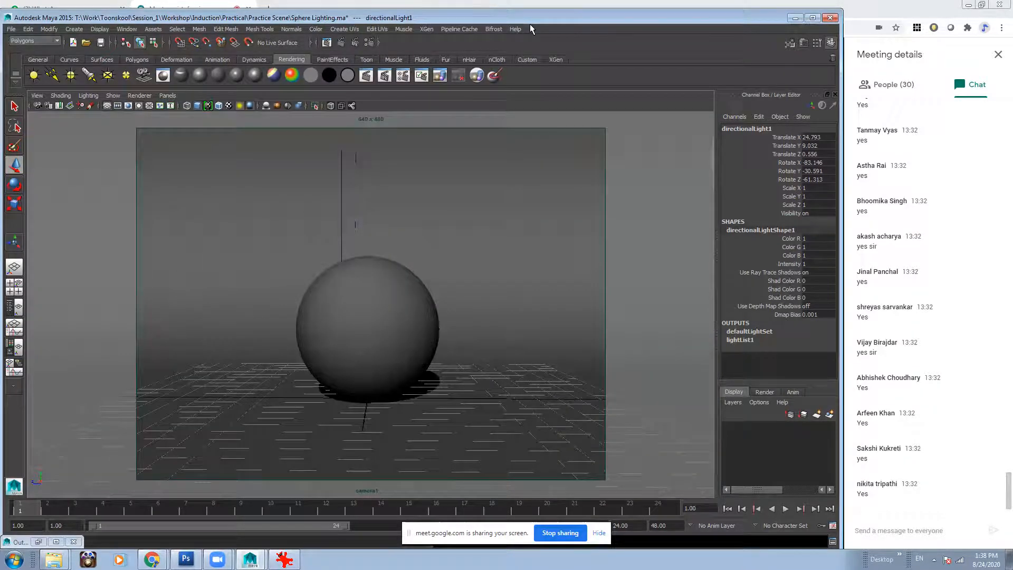
click(341, 42)
drag(336, 157, 398, 156)
click(158, 183)
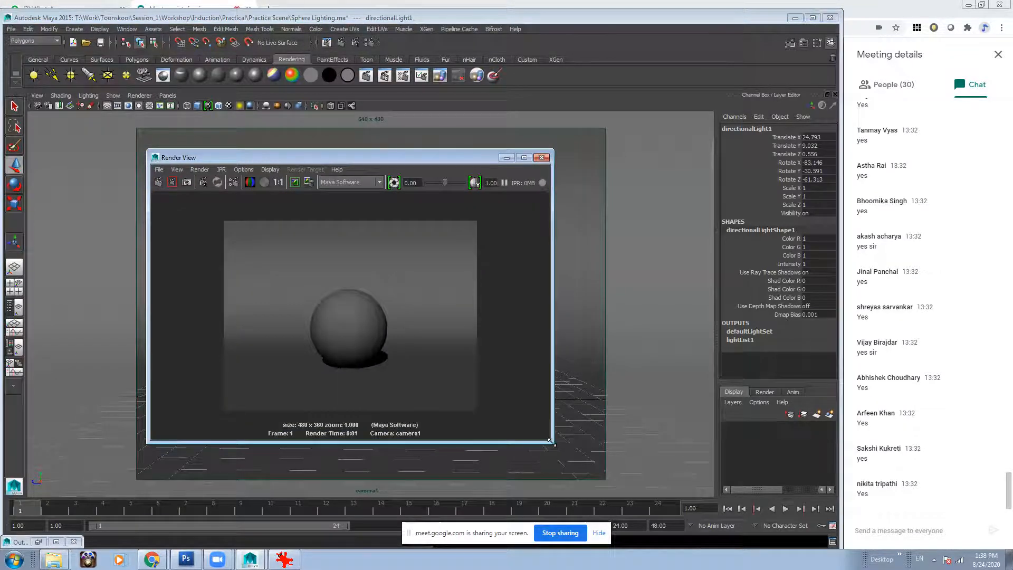
Enlarge the Render View, set the test resolution to the 640 x 480 render settings size, render again and minimise the window.
drag(551, 446, 607, 468)
click(244, 169)
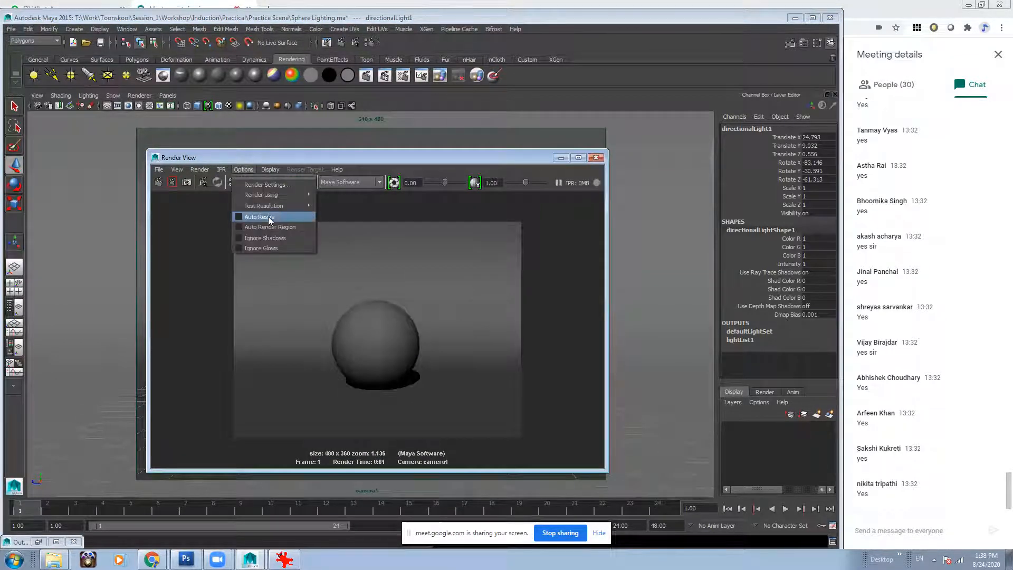
mouse_move(285, 206)
click(359, 216)
click(159, 182)
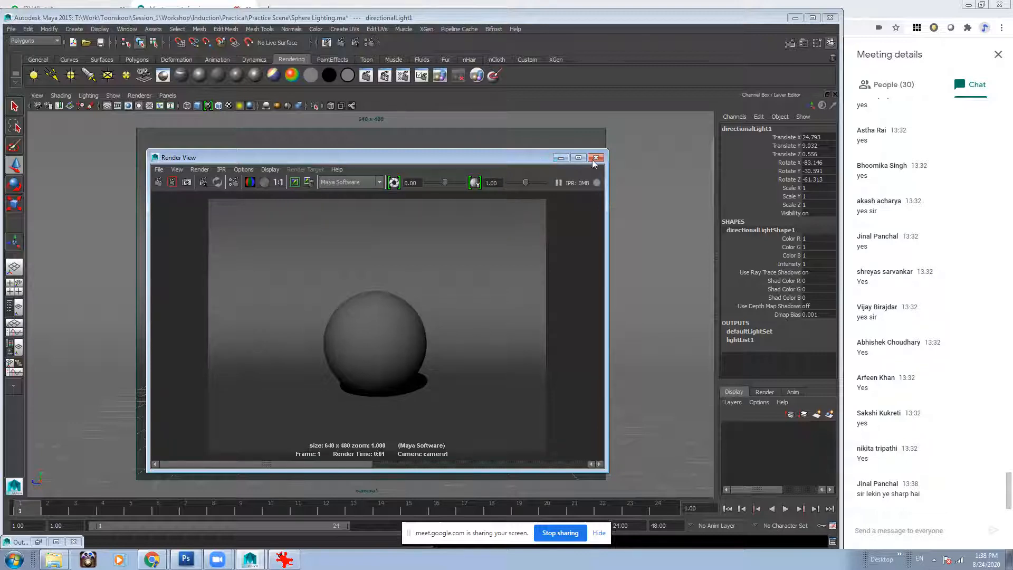
click(561, 158)
In the persp1 view, rotate the directional light to about X -129°, Y -2° and Z -10° so the sphere's shadow falls sideways.
click(168, 96)
mouse_move(182, 105)
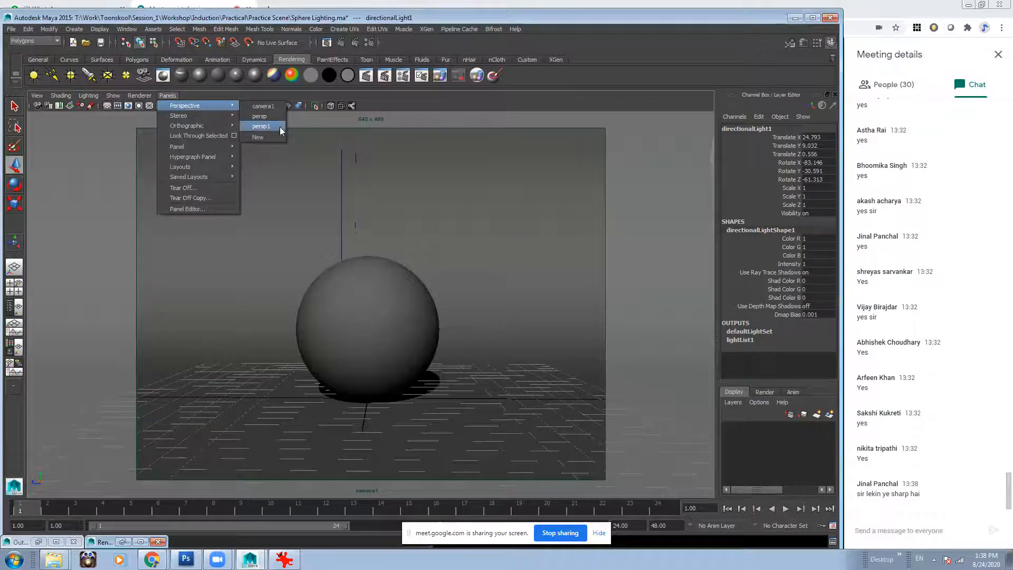
click(280, 127)
alt+drag(466, 277, 319, 289)
key(e)
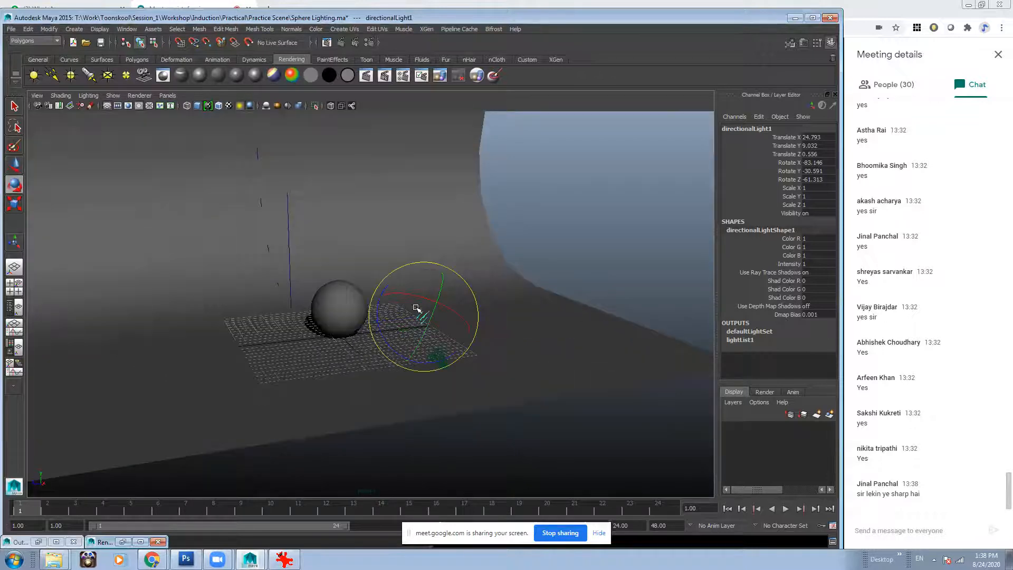
mouse_move(412, 292)
mouse_down()
mouse_move(443, 332)
mouse_move(459, 295)
mouse_move(418, 275)
mouse_up()
alt+drag(460, 305, 413, 279)
drag(446, 313, 445, 316)
drag(400, 283, 414, 334)
Move the directional light to about X 15.7, Z -4.5, keeping its height.
key(w)
drag(362, 373, 409, 291)
key(e)
Look through camera1 and render the sphere with the repositioned directional light in the Render View.
click(168, 95)
mouse_move(211, 104)
click(266, 112)
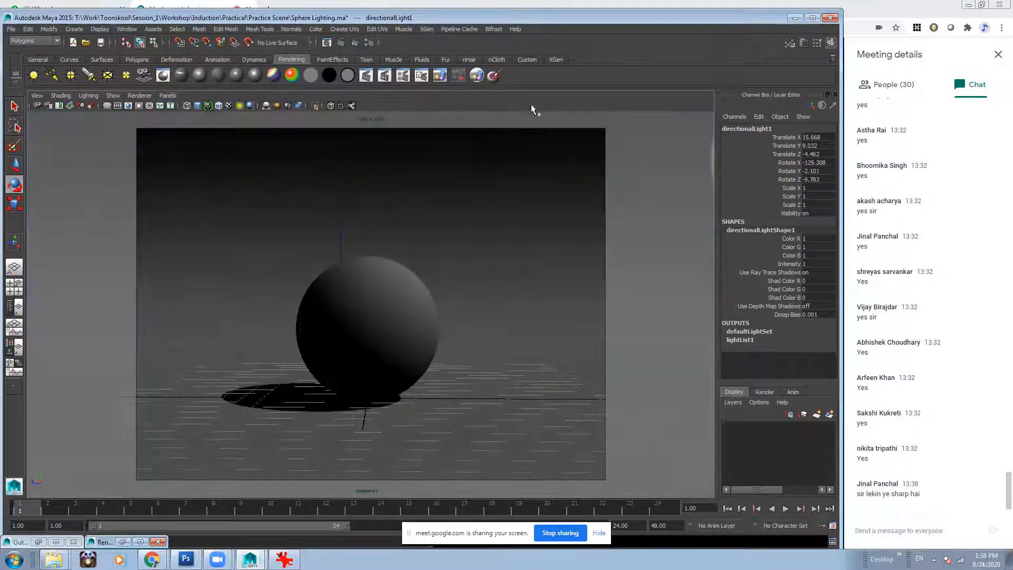
click(329, 41)
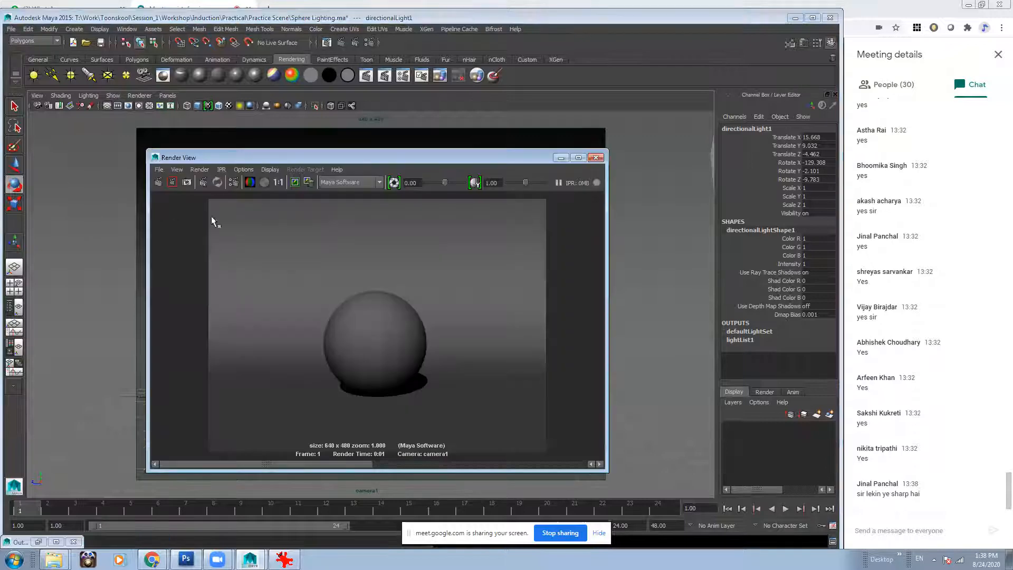
click(159, 181)
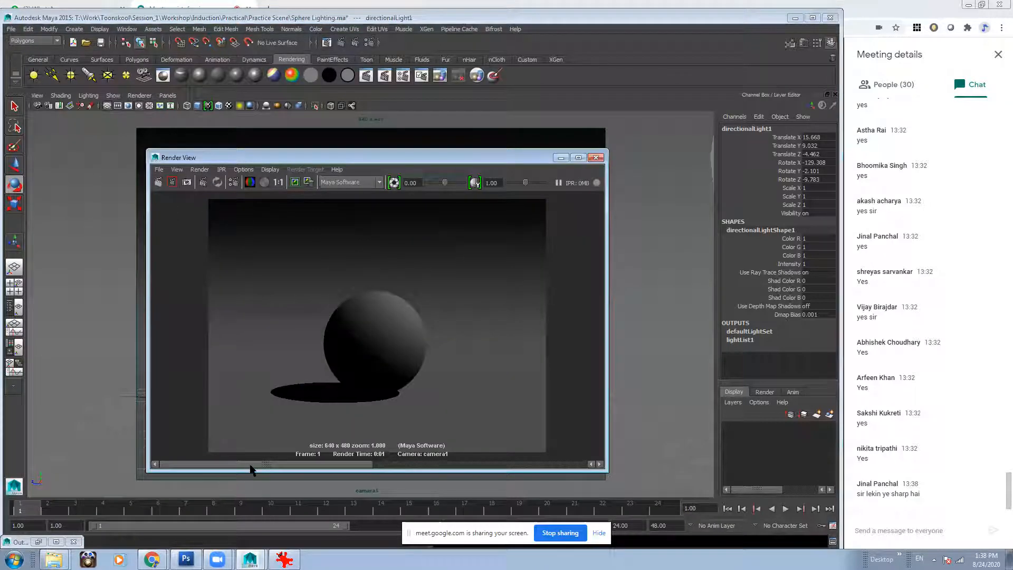
Compare the shadows in the new and previous stored renders, and minimise the Render View.
drag(287, 466, 479, 468)
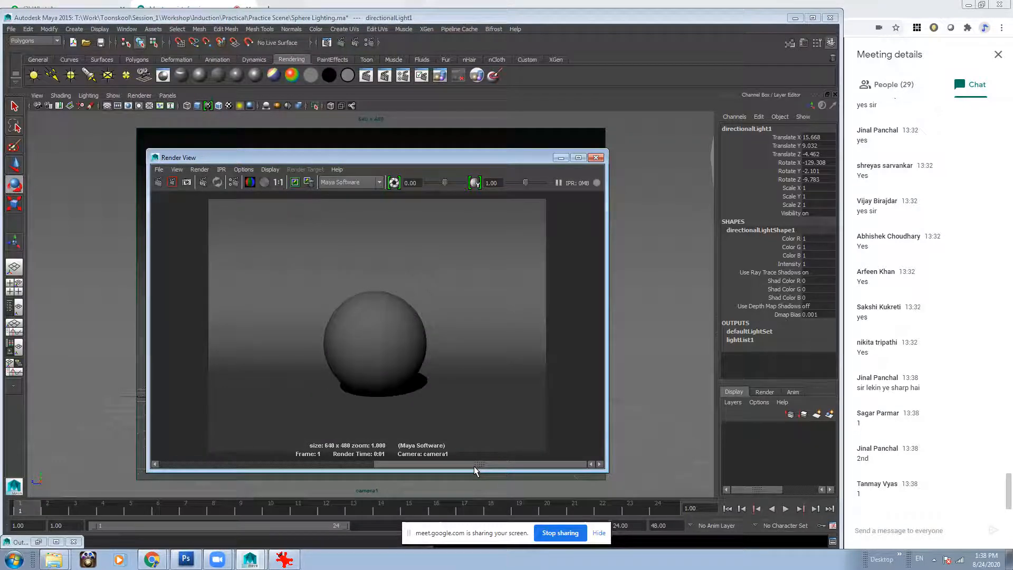
drag(473, 464, 300, 463)
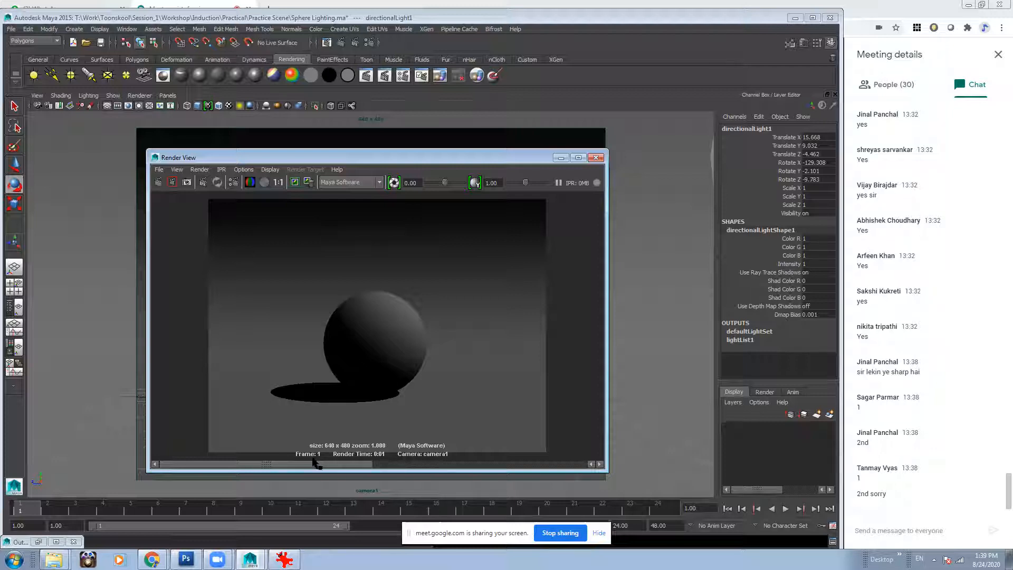
drag(346, 463, 246, 444)
click(560, 157)
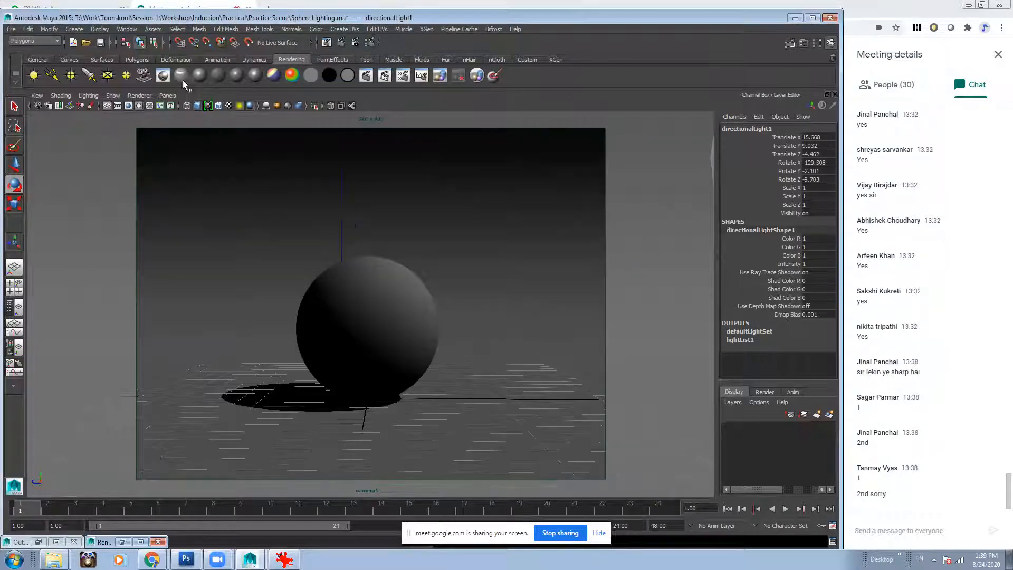
In the persp1 view, fine-tune the directional light's rotation to about X -134°, Y 1° and Z -7°.
click(167, 95)
mouse_move(202, 105)
click(261, 126)
drag(431, 249, 436, 248)
drag(454, 289, 459, 287)
alt+right_drag(355, 286, 447, 339)
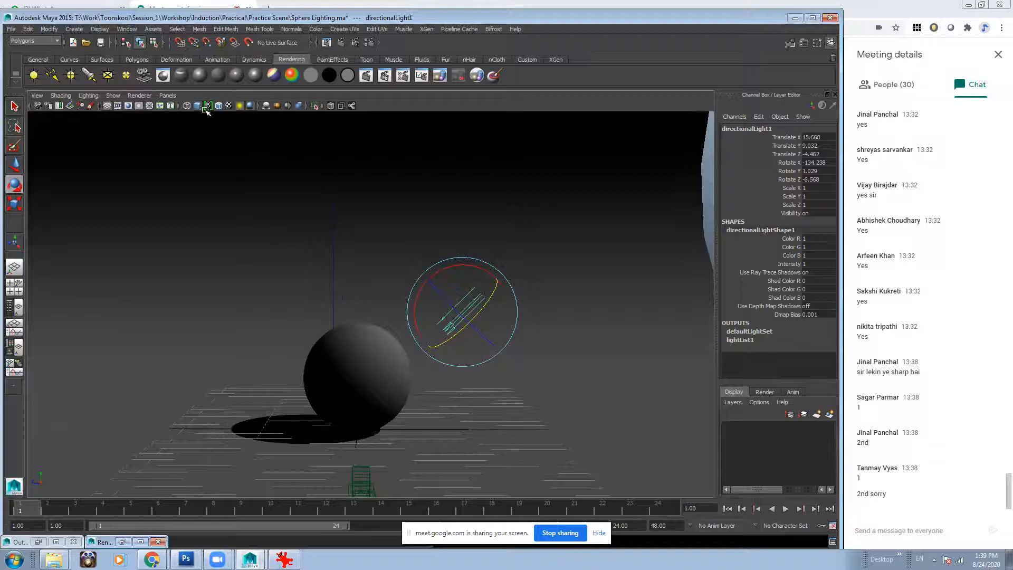
Look through camera1, examine the shadow edge up close in the last render, and minimise the Render View.
click(167, 96)
mouse_move(201, 105)
click(278, 107)
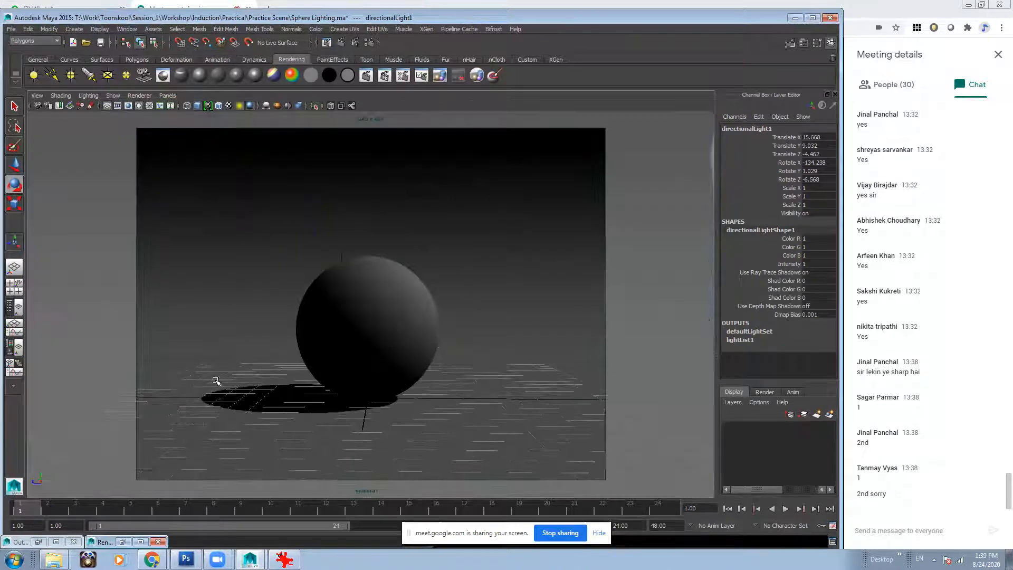
click(326, 42)
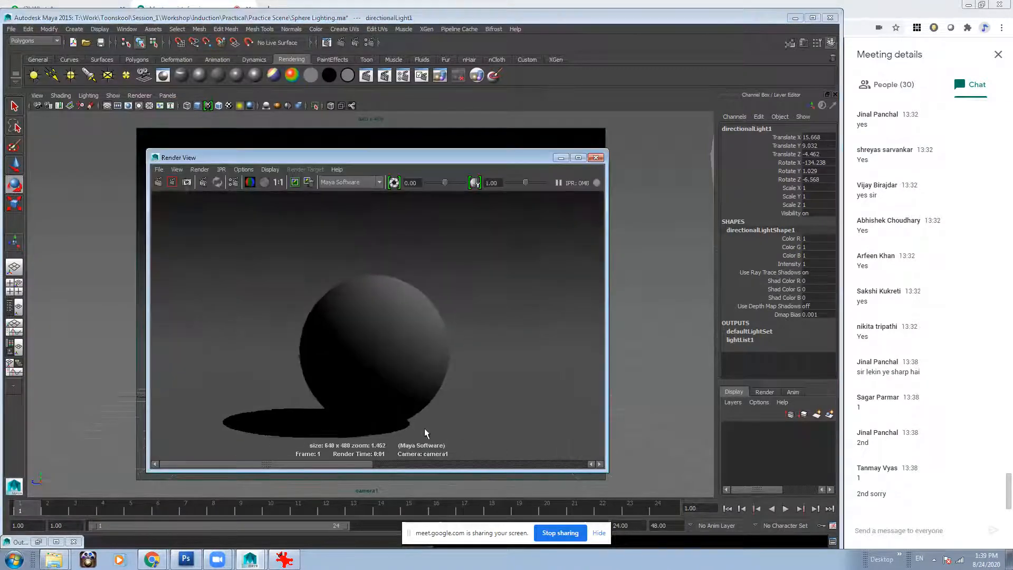
scroll(495, 409, up, 5)
scroll(342, 385, down, 3)
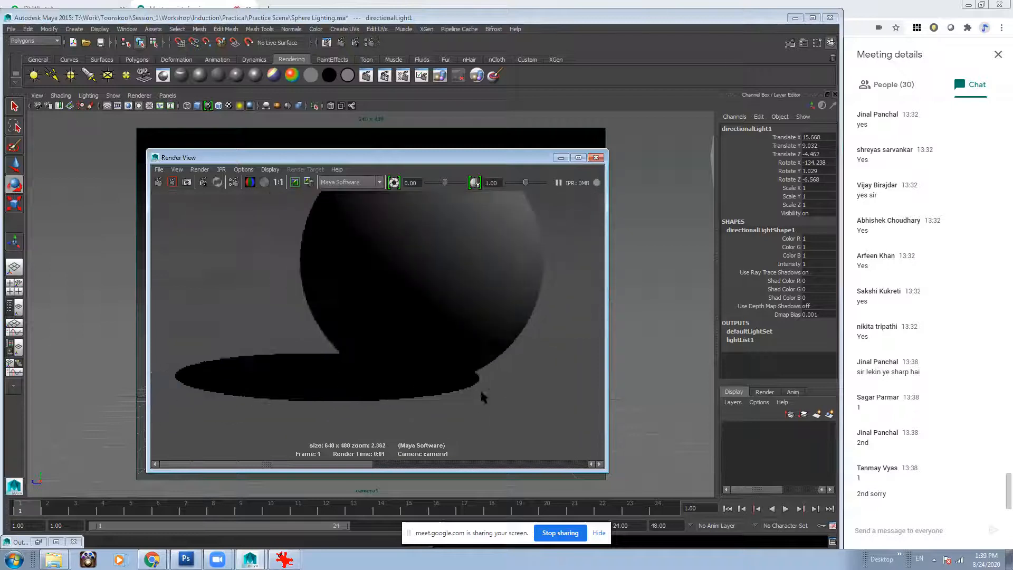
scroll(390, 355, down, 6)
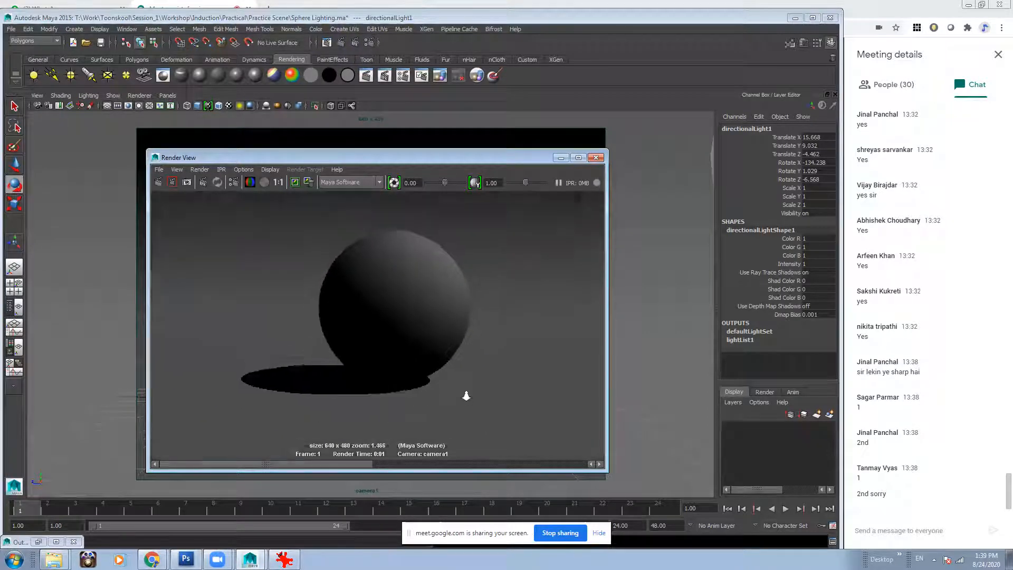
click(561, 157)
Select the directional light in the persp1 view and show its Raytrace Shadow Attributes in the Attribute Editor.
click(167, 96)
mouse_move(182, 104)
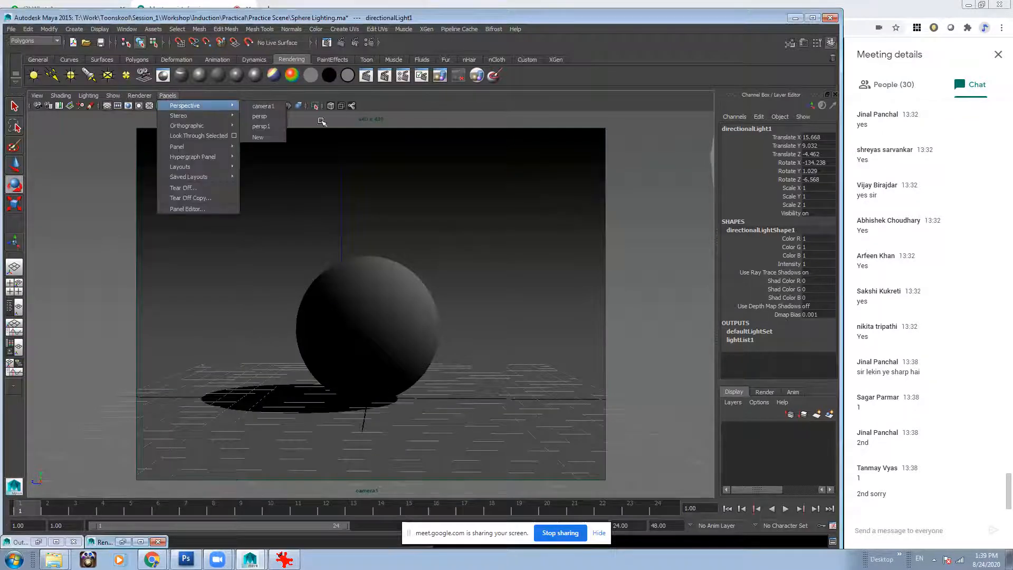
click(260, 123)
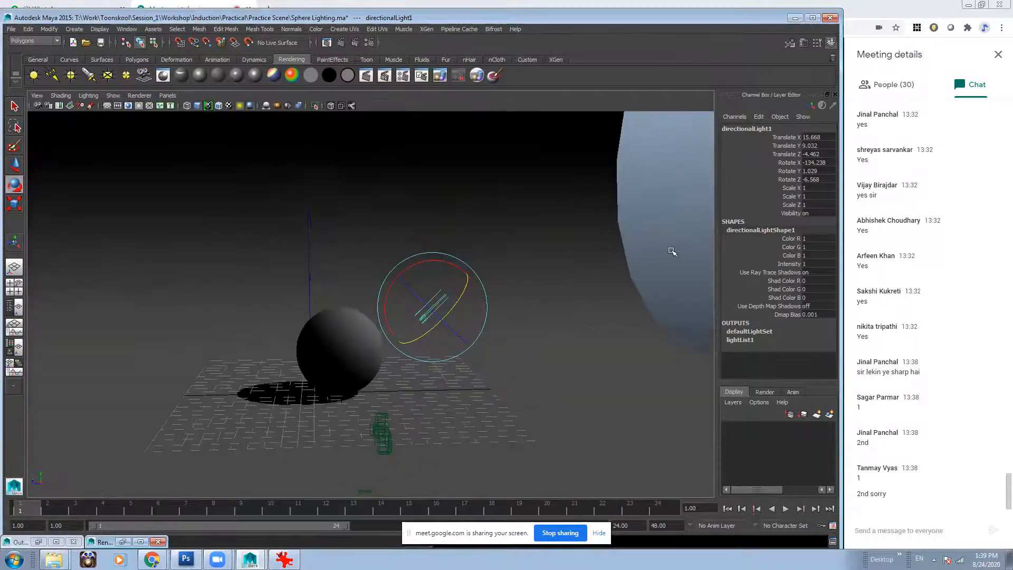
click(437, 308)
click(426, 314)
key(ctrl+a)
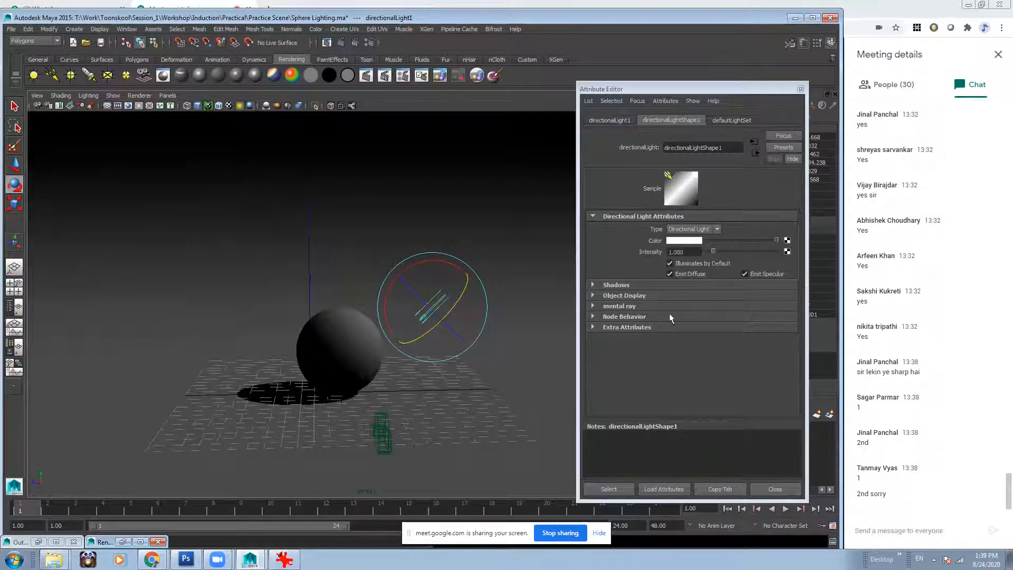
click(617, 285)
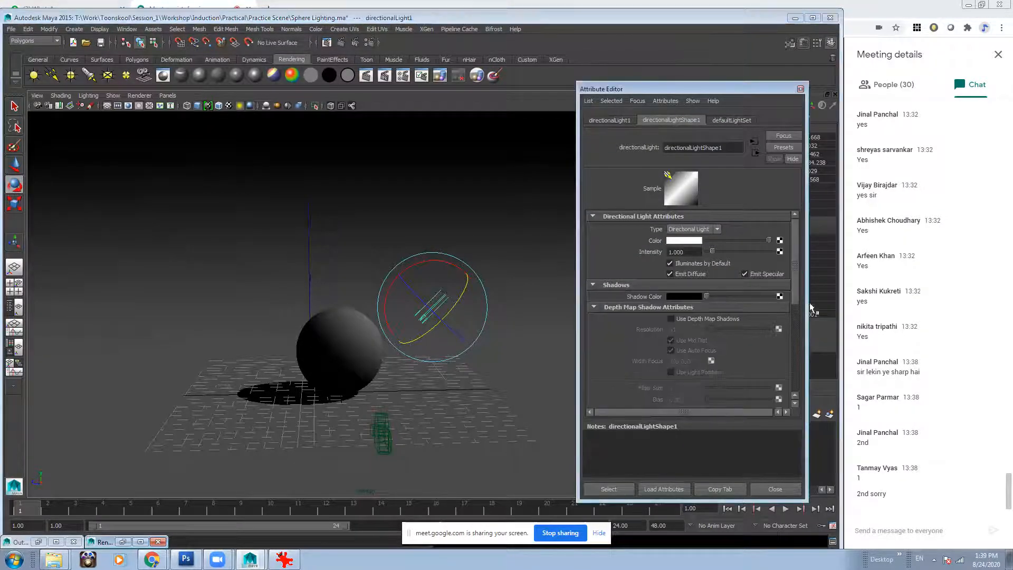
drag(796, 283, 784, 368)
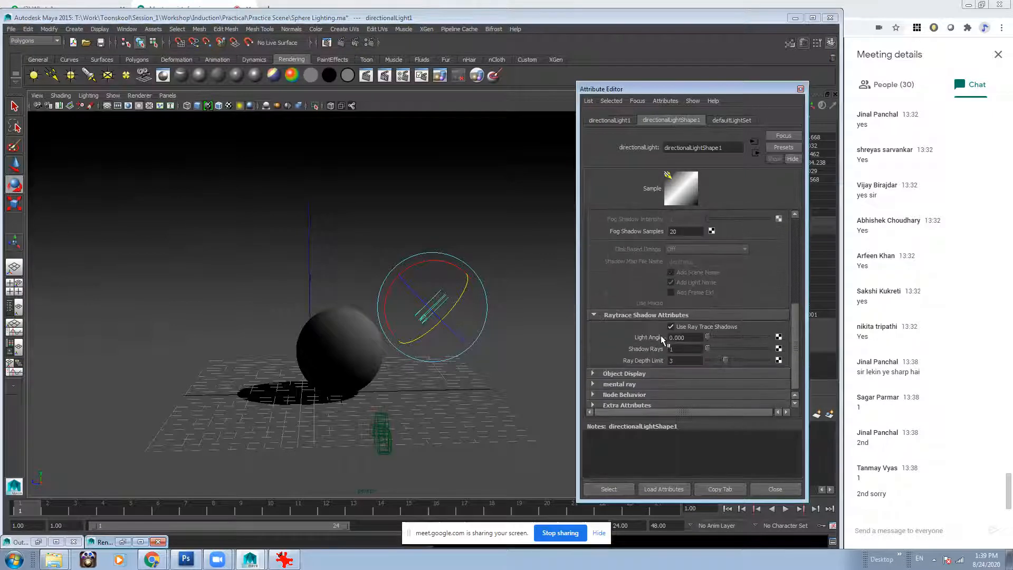
Set the directional light's raytrace Light Angle to 3 and Shadow Rays to 9.
drag(694, 337, 633, 336)
key(Tab)
text(9)
key(Return)
click(692, 338)
click(686, 350)
Look through camera1 and render the sphere with the new raytrace shadow settings.
mouse_move(482, 314)
alt+mouse_down()
mouse_move(469, 324)
mouse_move(481, 319)
alt+mouse_up()
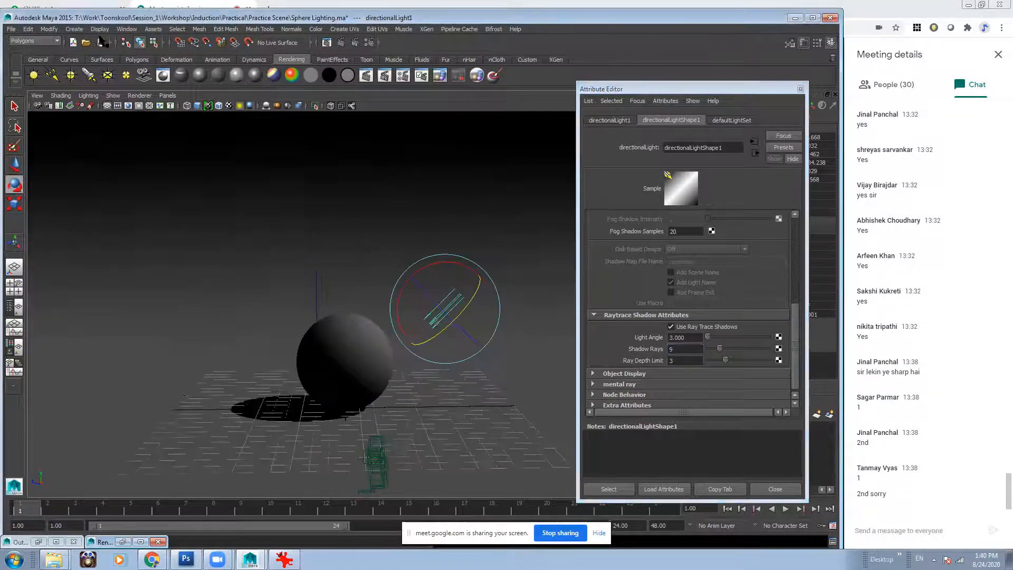
click(167, 96)
mouse_move(192, 109)
click(255, 113)
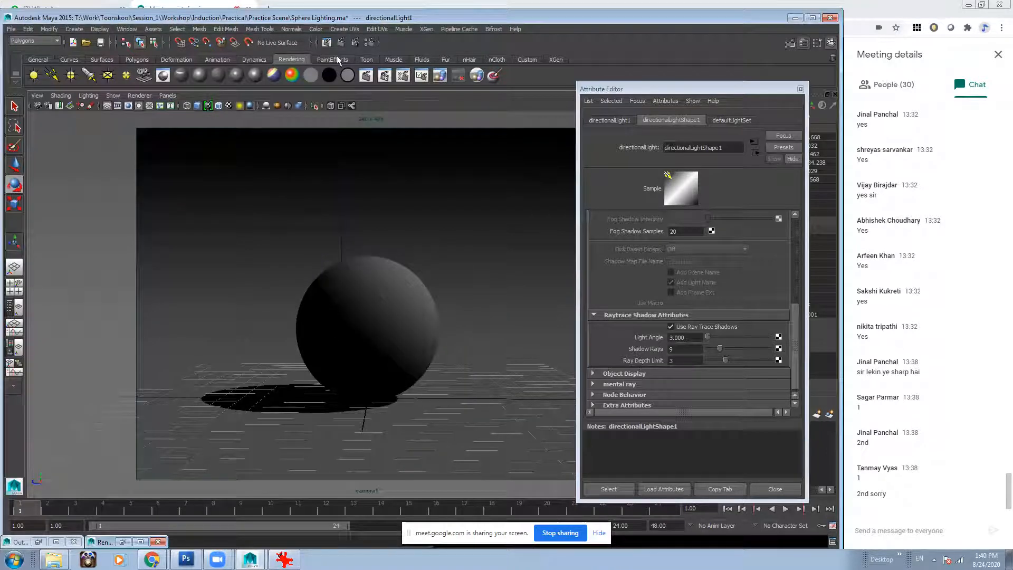
click(326, 43)
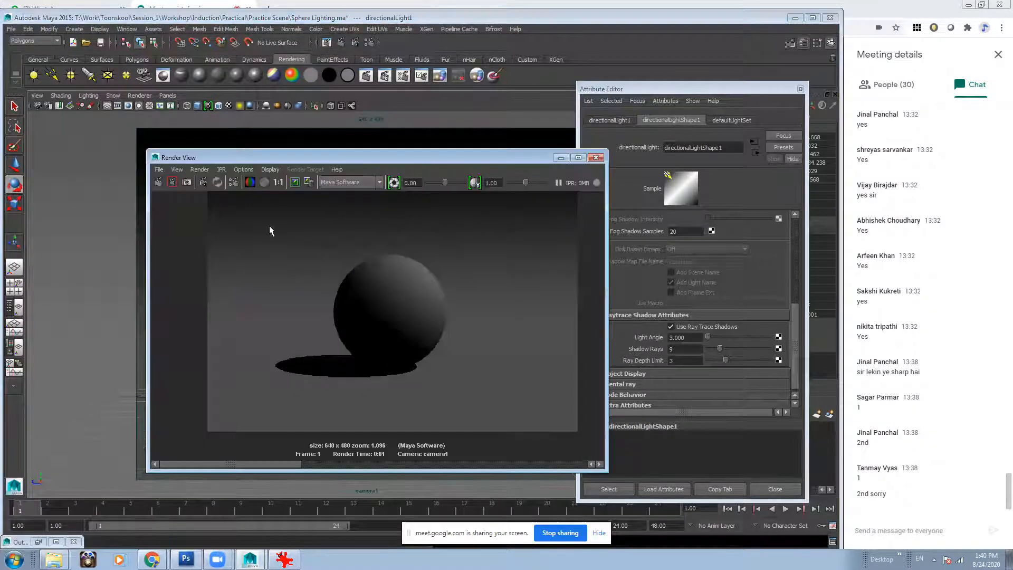
click(158, 182)
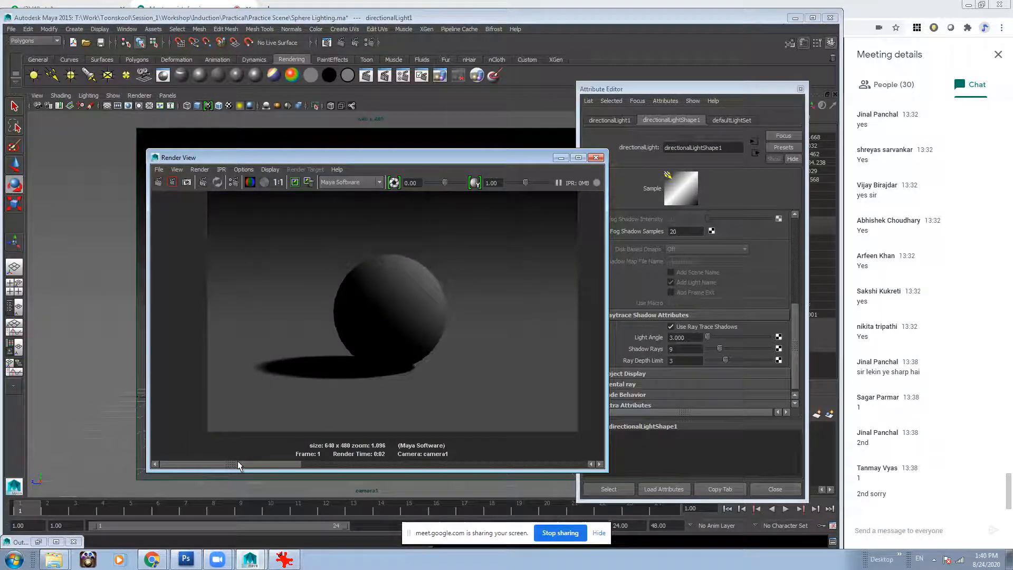
Compare the shadow edges of the new render with those in the earlier stored renders.
click(339, 463)
drag(340, 463, 277, 438)
drag(210, 443, 154, 451)
Set the directional light's Light Angle to 5 and Shadow Rays to 15.
click(613, 338)
text(5)
key(Return)
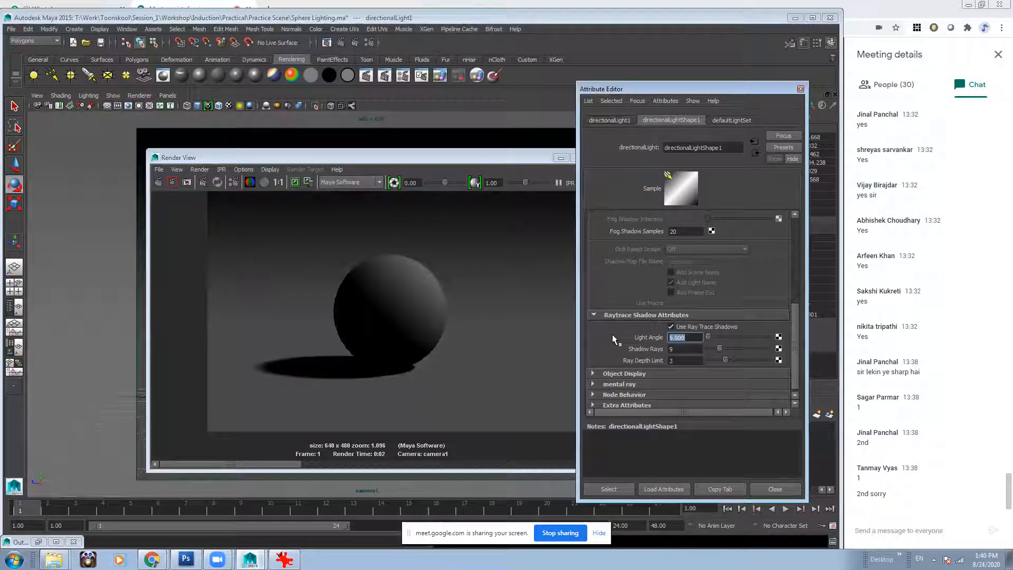
click(689, 348)
text(15)
key(Return)
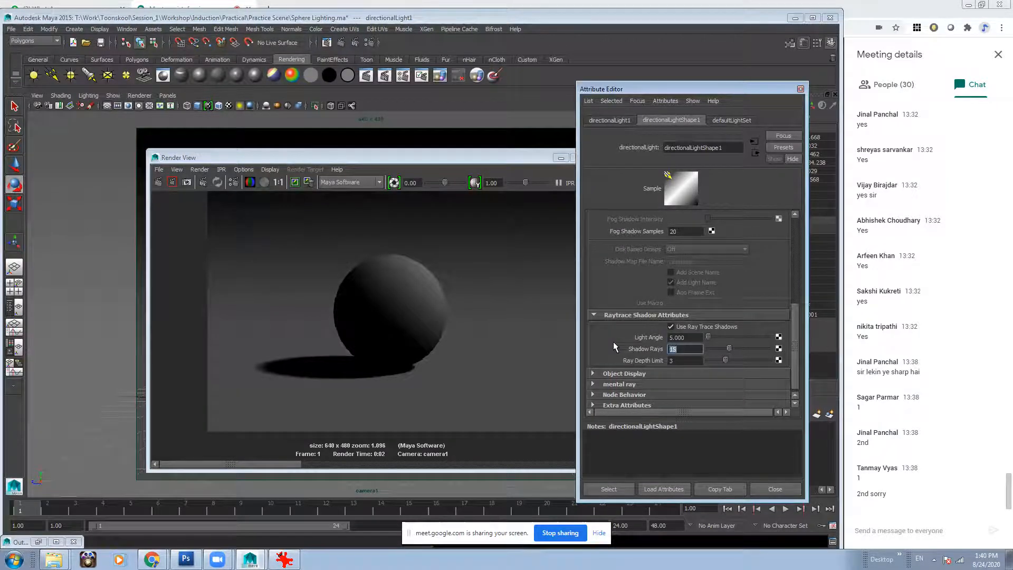
Set the Maya Software anti-aliasing quality preset to Production quality in the Render Settings.
click(421, 74)
click(574, 161)
click(644, 188)
click(631, 217)
Render the sphere at production quality in an enlarged Render View and compare its shadow with the earlier stored renders.
drag(368, 156, 352, 155)
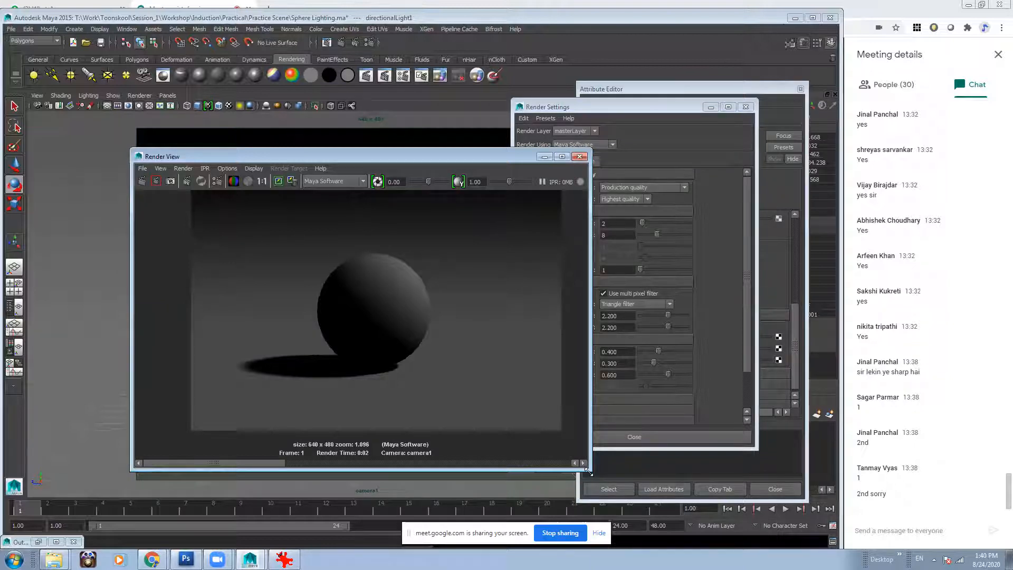
drag(588, 471, 637, 516)
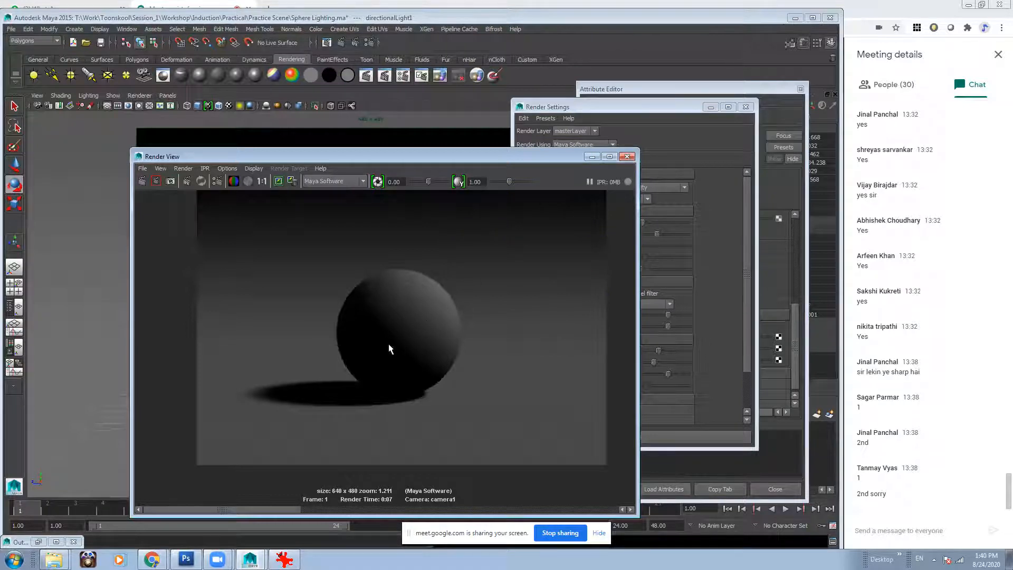
drag(317, 510, 269, 453)
drag(511, 157, 467, 136)
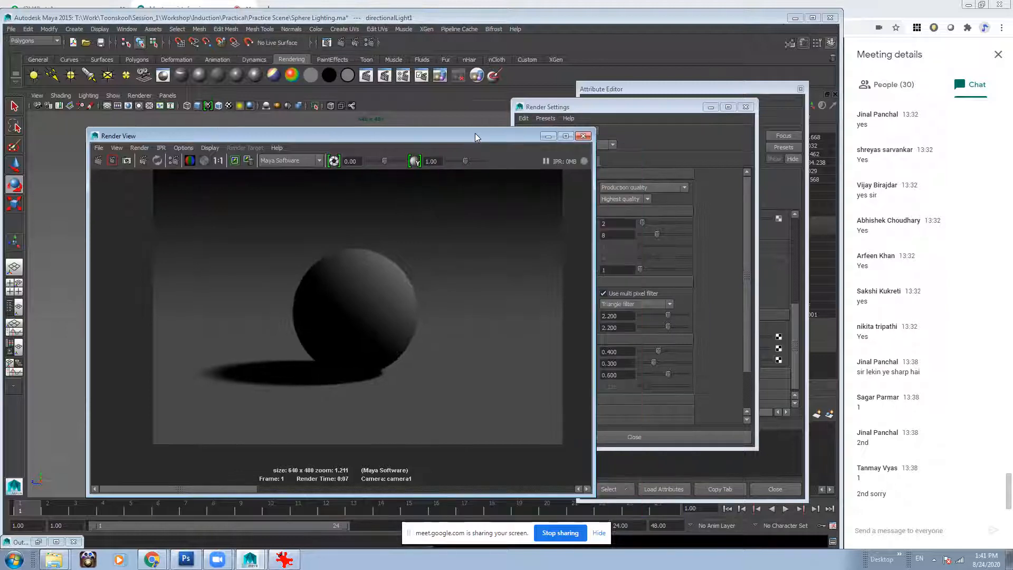
Minimise the Render View and Render Settings, and close the Attribute Editor.
click(549, 137)
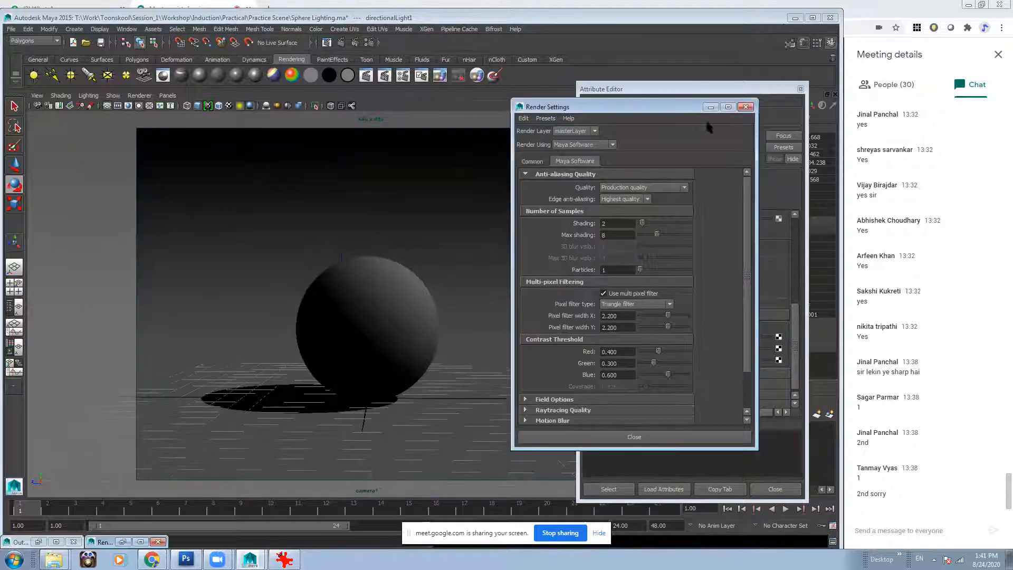
click(710, 109)
click(800, 90)
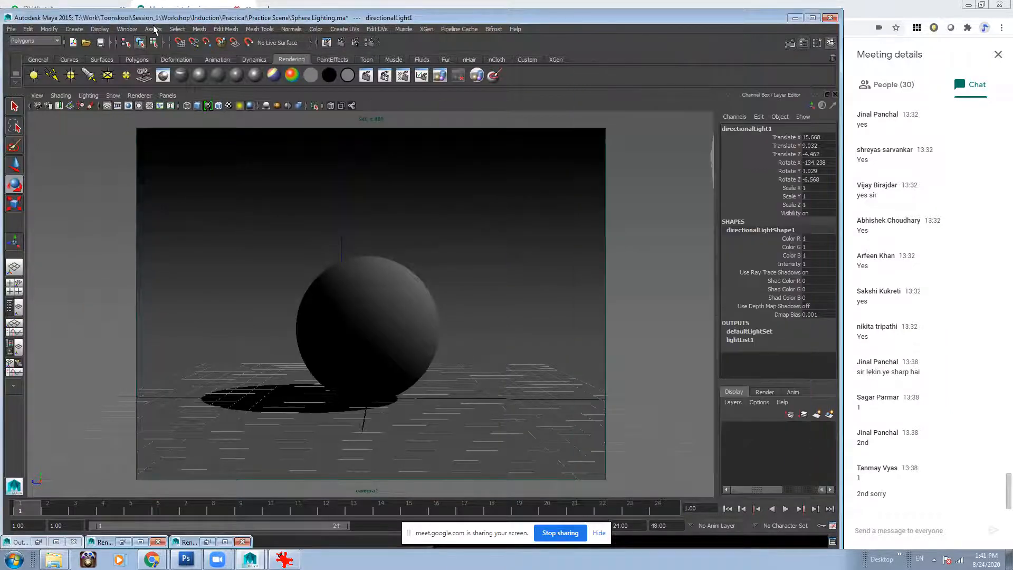
click(137, 31)
click(154, 106)
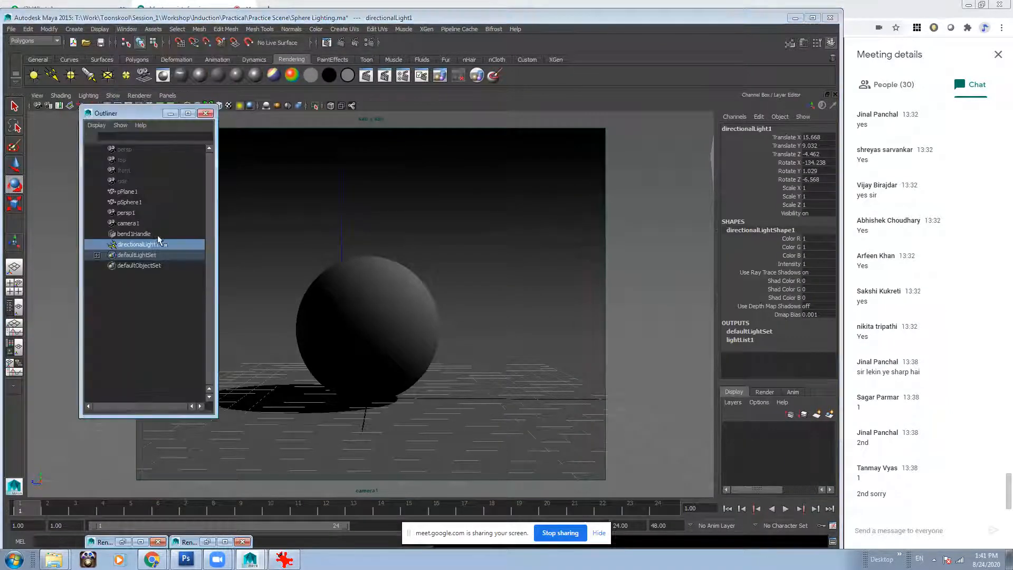
click(209, 108)
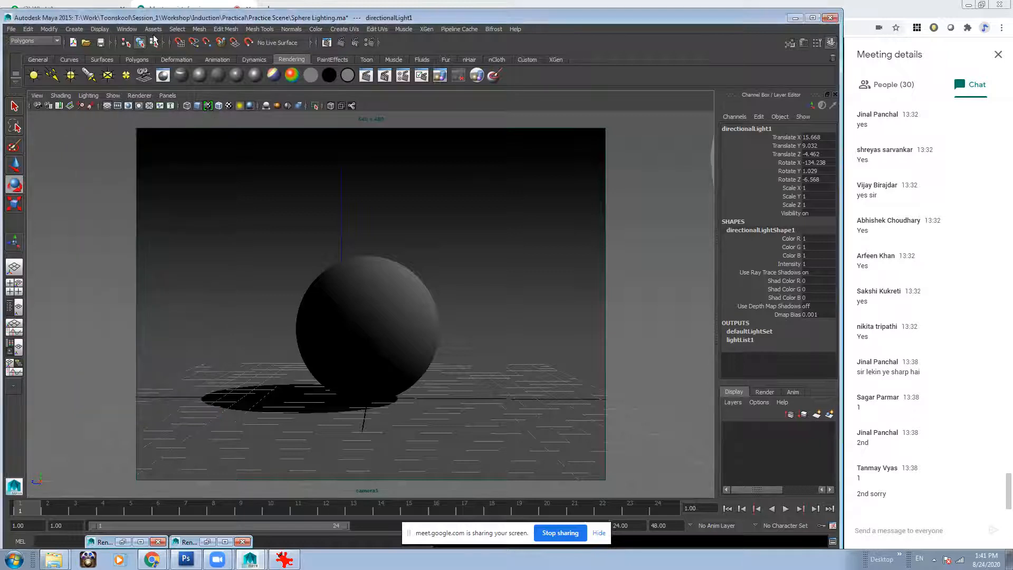
Rename the directional light as Key_Light in the Outliner and reselect it there.
click(127, 29)
click(155, 105)
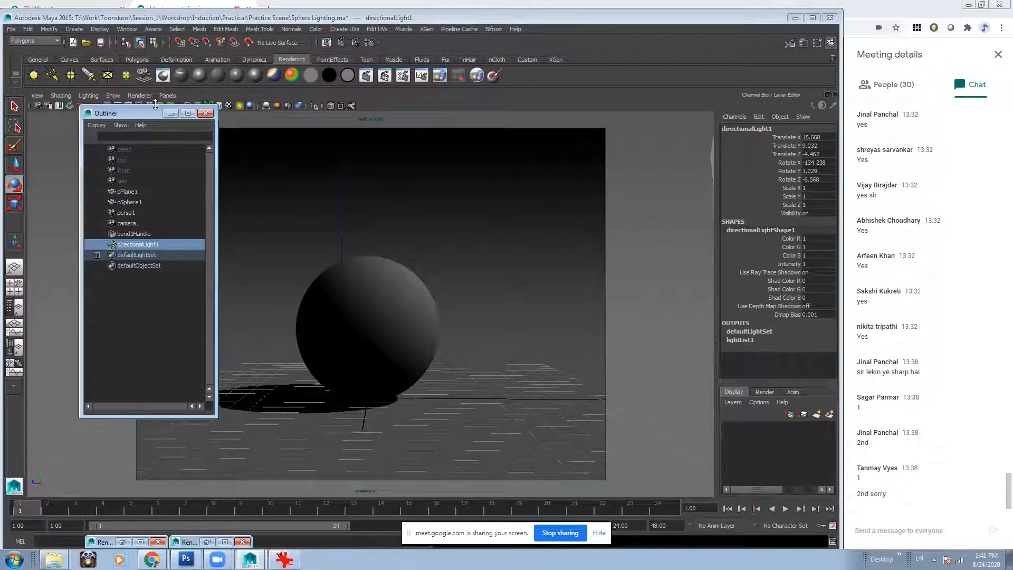
double_click(158, 245)
text(Key_Light)
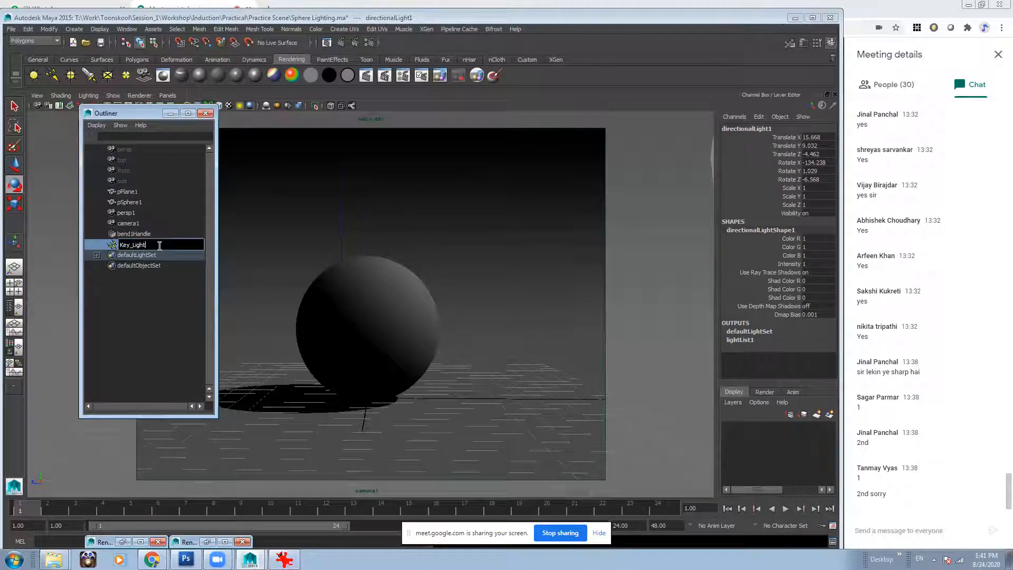
key(Return)
click(171, 299)
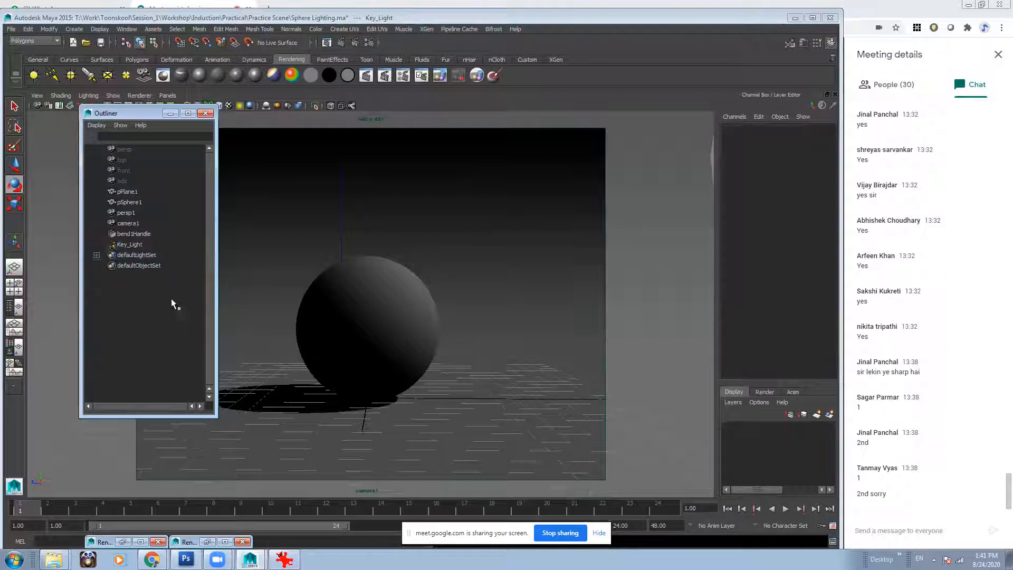
click(140, 244)
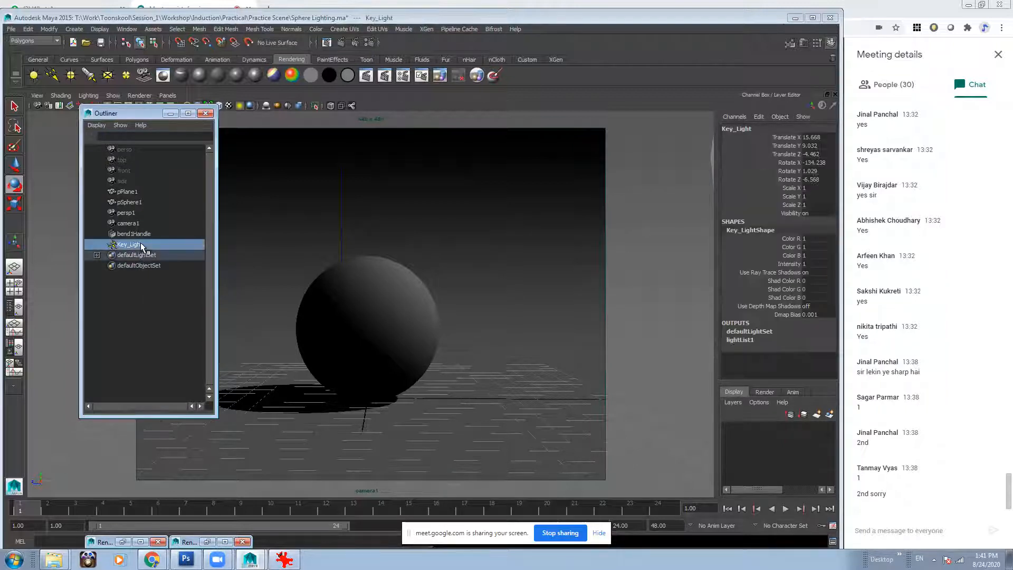
Hide Key_Light, minimise the Outliner, and switch the viewport to the persp camera.
key(ctrl+h)
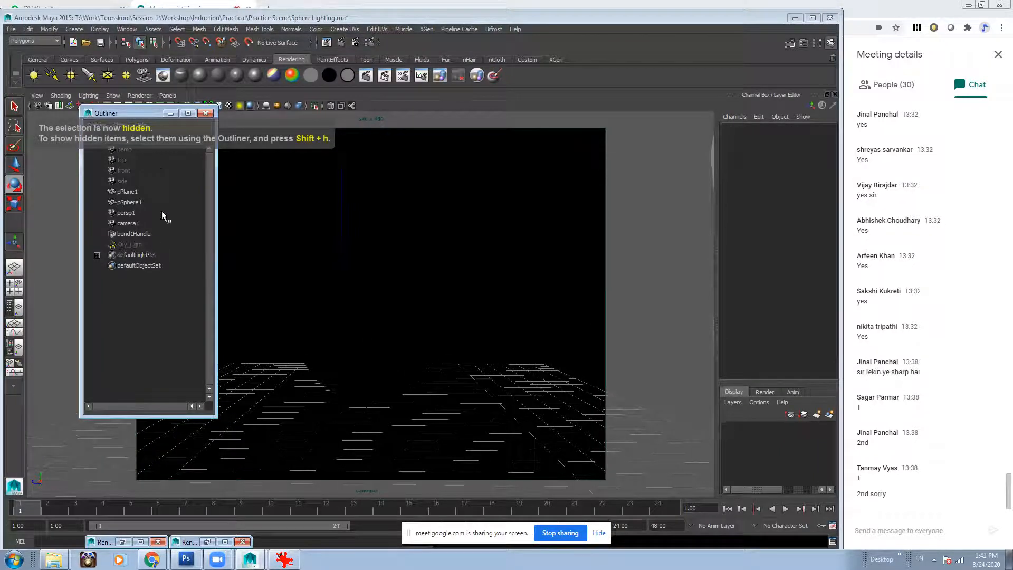
click(171, 113)
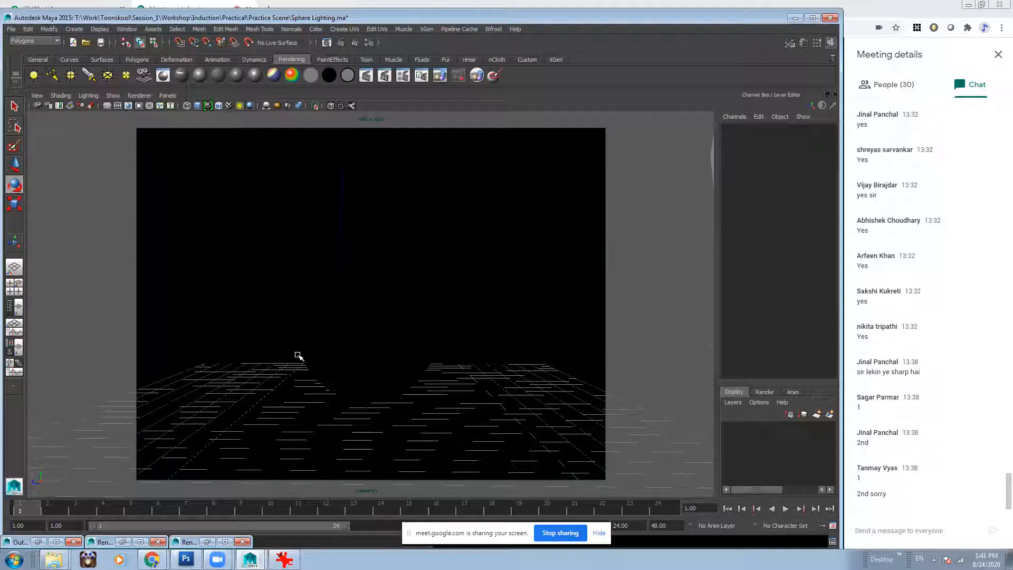
click(168, 95)
click(259, 116)
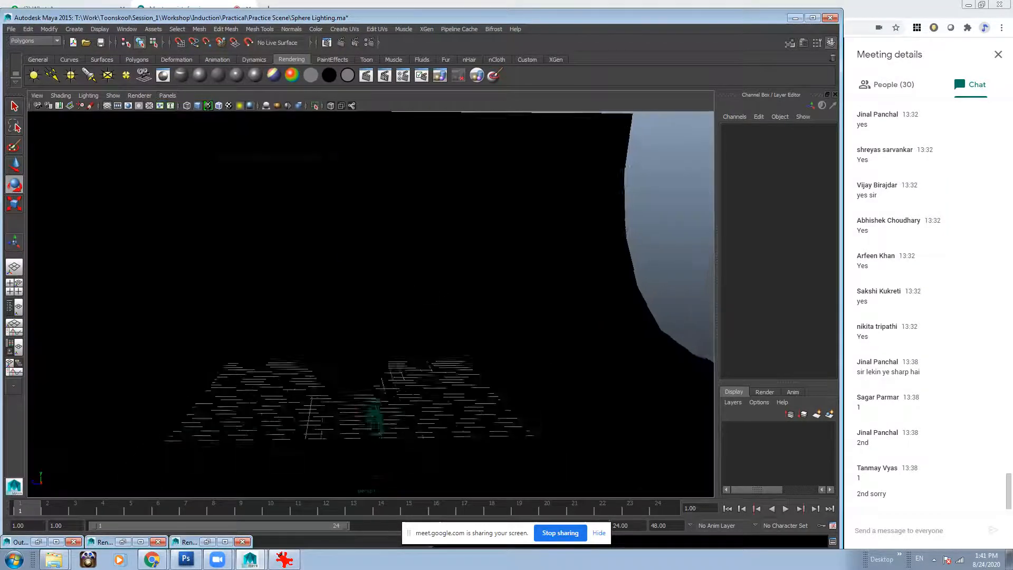
Examine the sphere and the curved backdrop plane from several angles and distances in the persp view.
alt+right_drag(416, 325, 303, 327)
alt+drag(304, 327, 436, 353)
alt+right_drag(436, 352, 374, 333)
alt+middle_drag(373, 334, 384, 332)
click(301, 347)
alt+drag(532, 367, 466, 355)
alt+right_drag(466, 354, 618, 375)
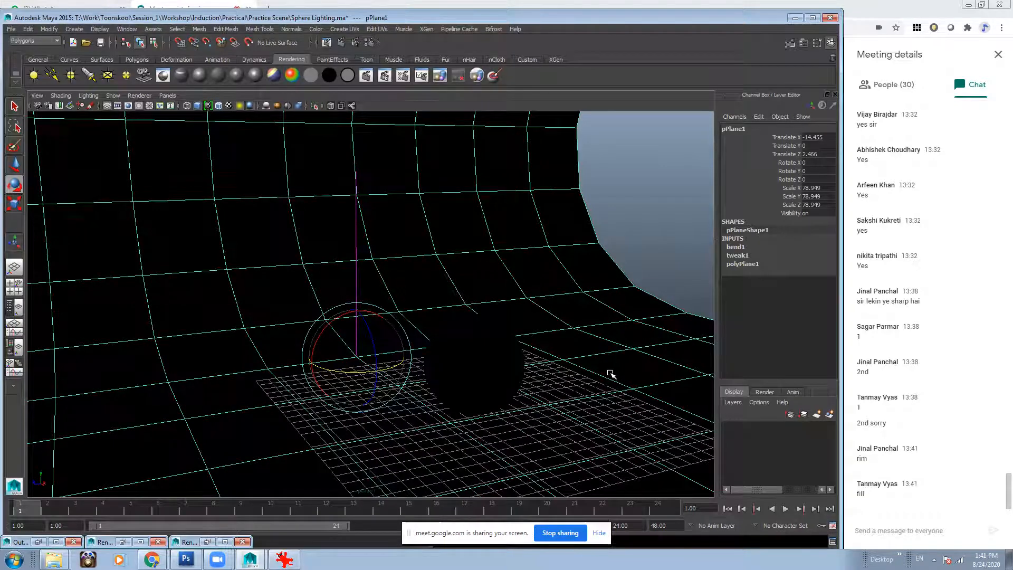
alt+drag(584, 357, 474, 354)
alt+right_drag(609, 305, 431, 294)
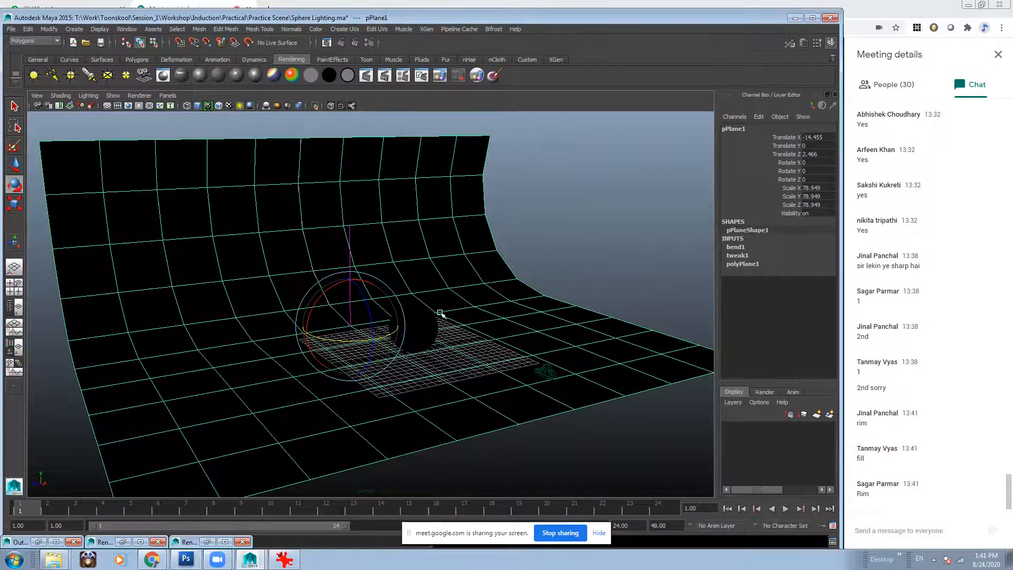
alt+right_drag(442, 313, 516, 335)
alt+drag(540, 331, 569, 286)
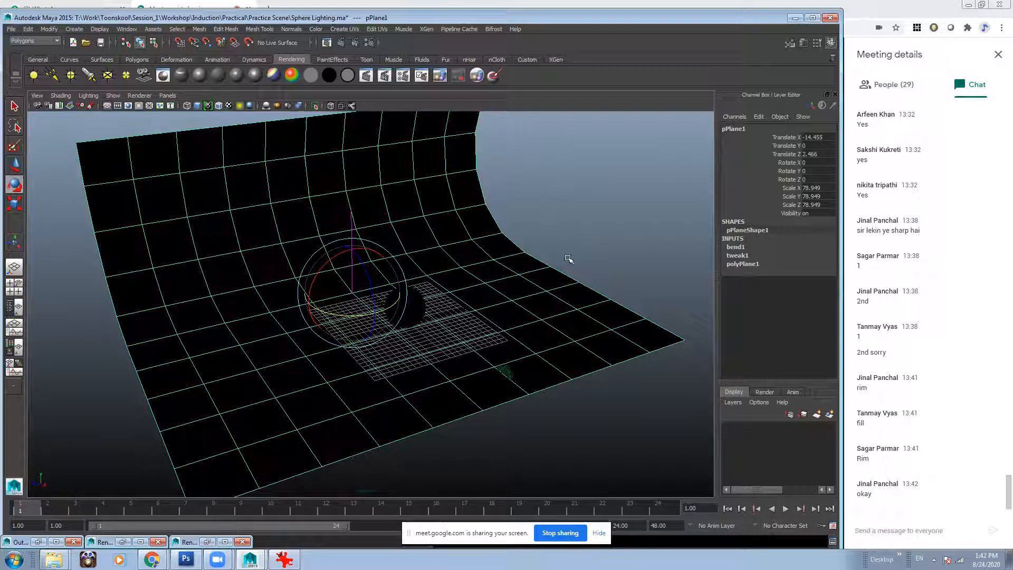
alt+drag(506, 316, 496, 293)
scroll(476, 306, up, 2)
click(590, 245)
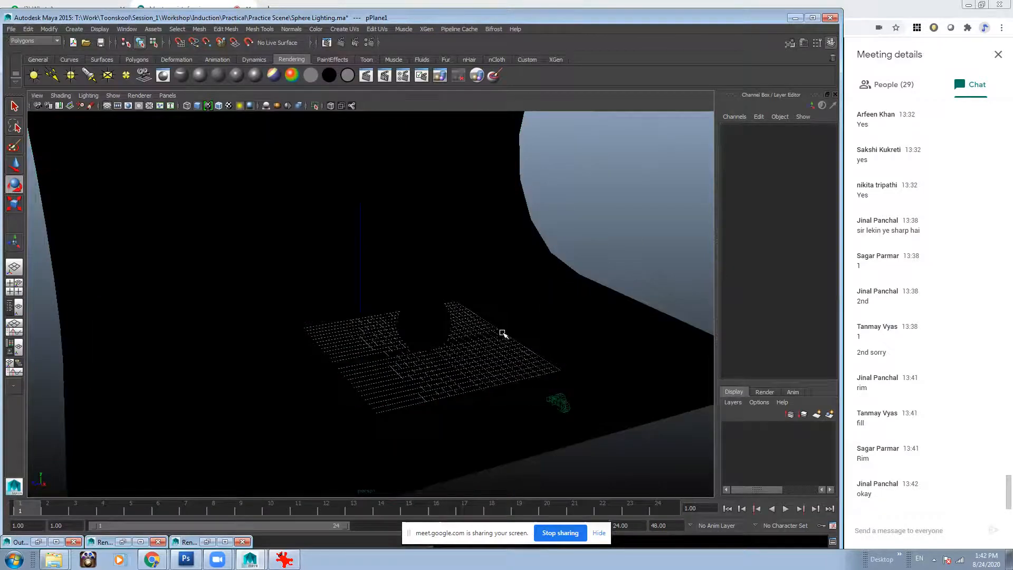
alt+drag(502, 333, 522, 334)
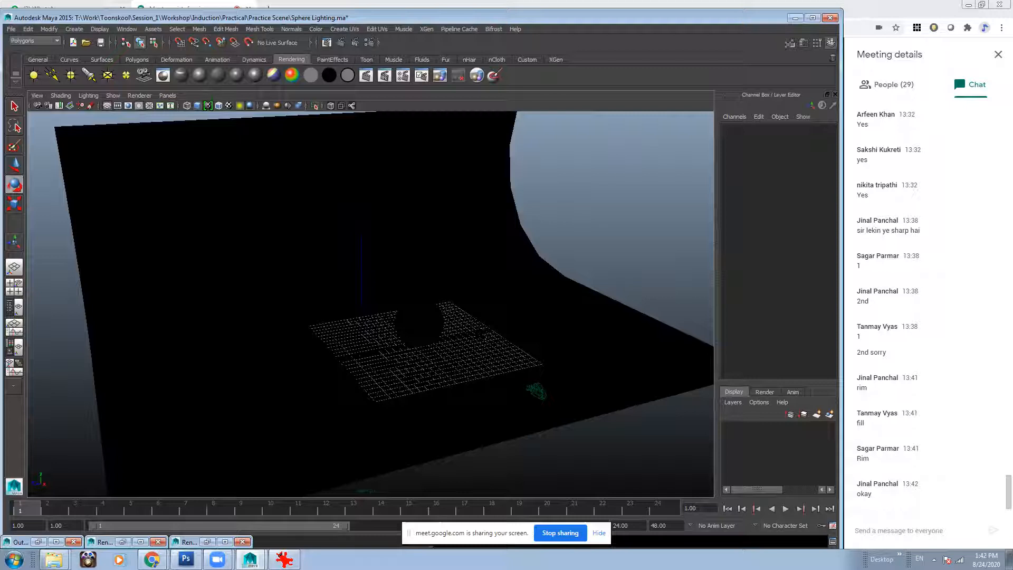
alt+drag(499, 334, 509, 384)
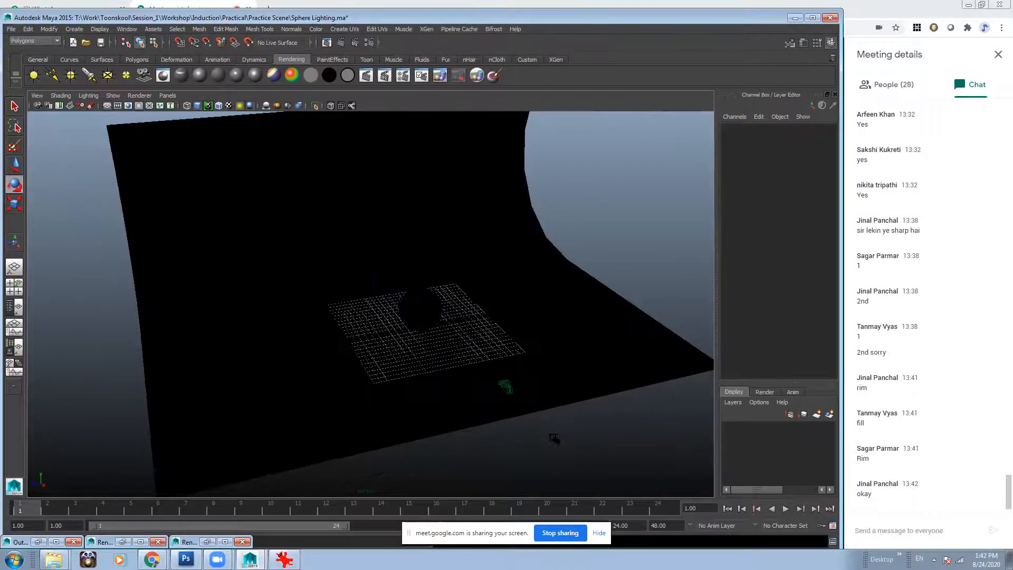
Compare the scene in shaded and wireframe display, ending with scene lighting switched on in the viewport.
key(5)
mouse_move(554, 437)
alt+mouse_down()
mouse_move(450, 398)
mouse_move(448, 368)
mouse_move(515, 422)
alt+mouse_up()
key(4)
key(5)
key(7)
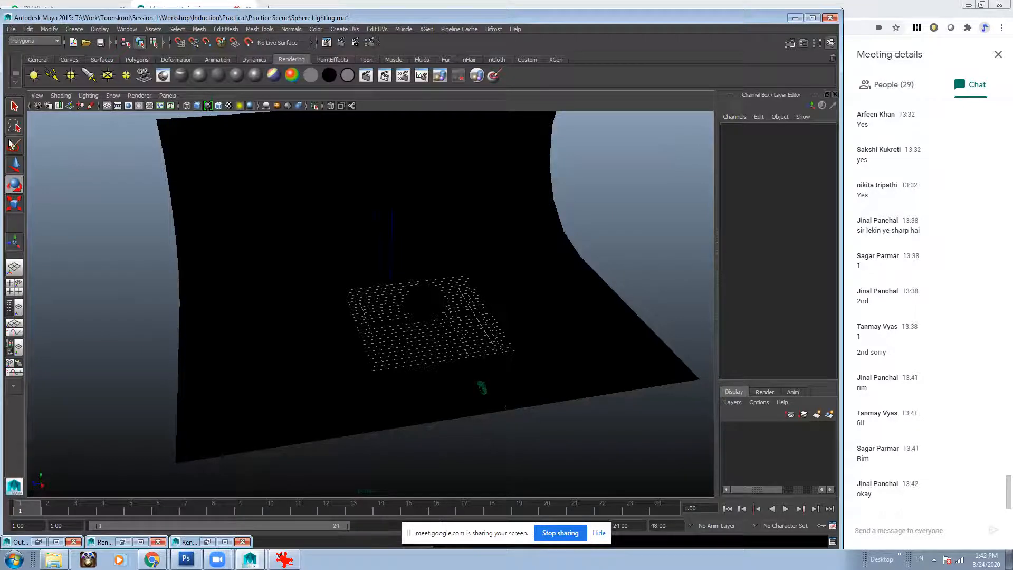
Add a second directional light and move it up beside the sphere to about Translate Y 7.606, Z 10.959.
click(379, 315)
alt+right_drag(380, 316, 407, 336)
drag(384, 327, 315, 337)
key(e)
key(w)
drag(362, 287, 416, 298)
alt+right_drag(416, 298, 479, 338)
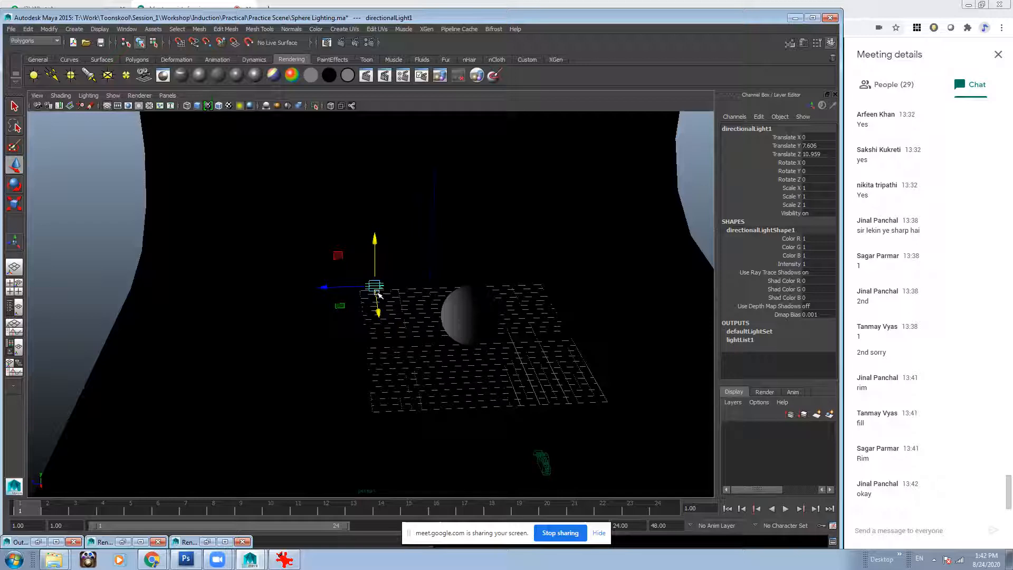
Tilt the new directional light down at the sphere, to rotation values of about -20.6, 8.6, 4.6.
alt+drag(514, 351, 368, 299)
key(e)
drag(350, 249, 363, 254)
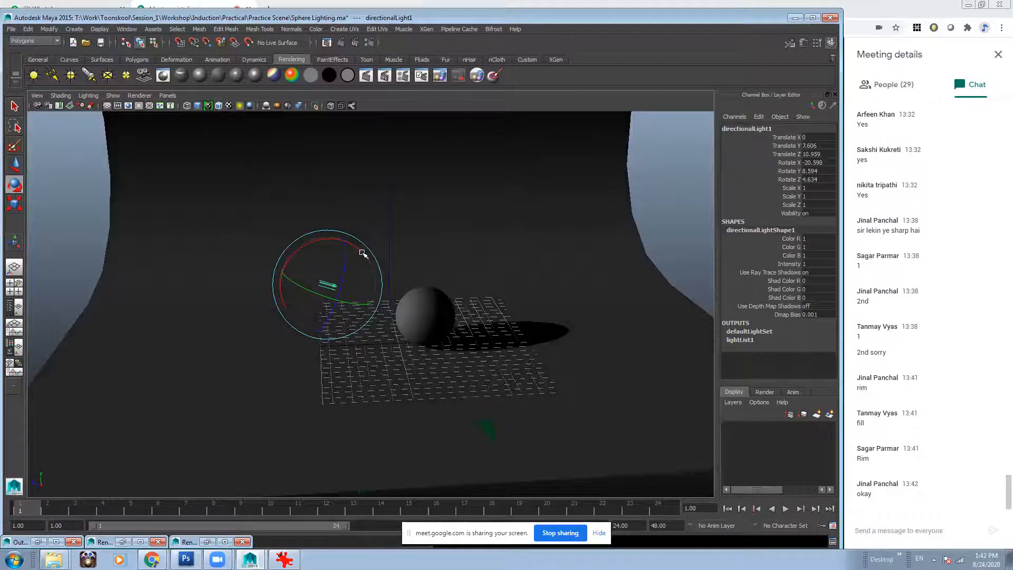
Shift the new light to about Translate X -2.02, Z 11.922 and turn it to about -21.11, -15.011, 13.559.
alt+drag(363, 253, 327, 289)
key(w)
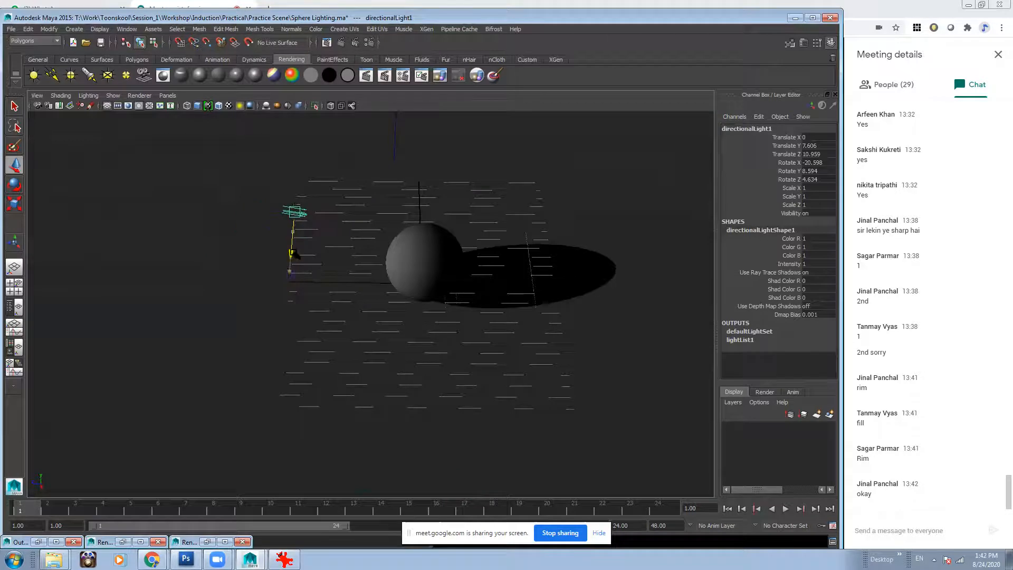
key(e)
drag(309, 247, 293, 242)
alt+drag(371, 269, 362, 312)
key(w)
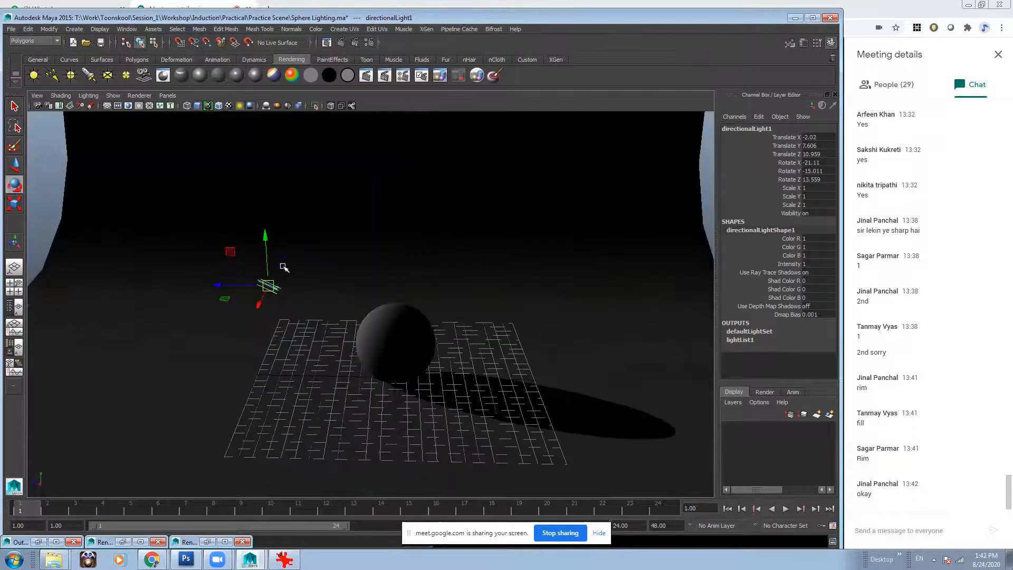
drag(221, 286, 207, 287)
Examine the sphere's shading and shadow in the earlier key-light render up close, and minimise the Render View.
click(327, 42)
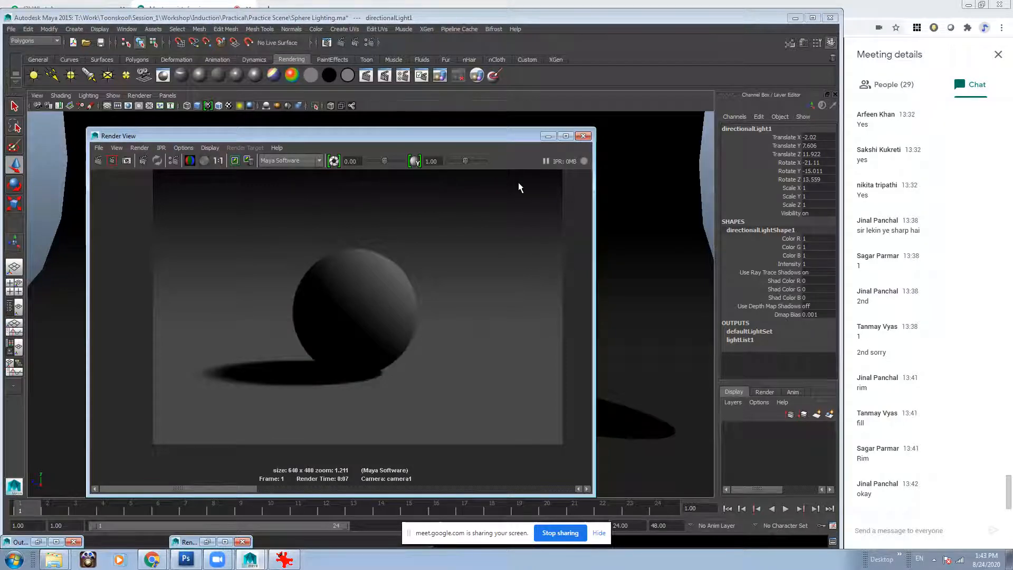
alt+right_drag(384, 179, 462, 238)
alt+middle_drag(462, 238, 384, 362)
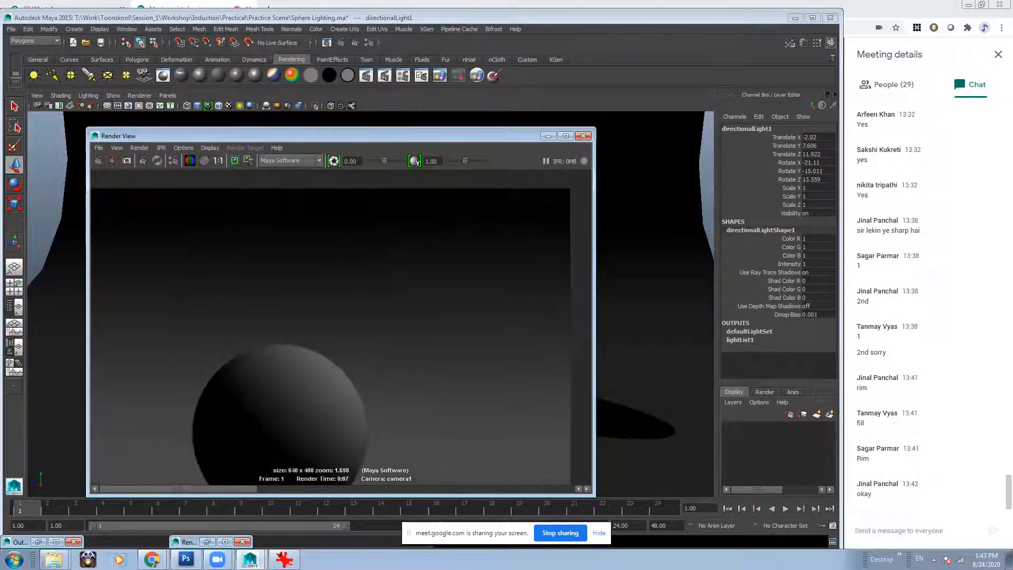
alt+right_drag(450, 334, 267, 390)
alt+middle_drag(267, 390, 320, 318)
alt+right_drag(294, 302, 358, 298)
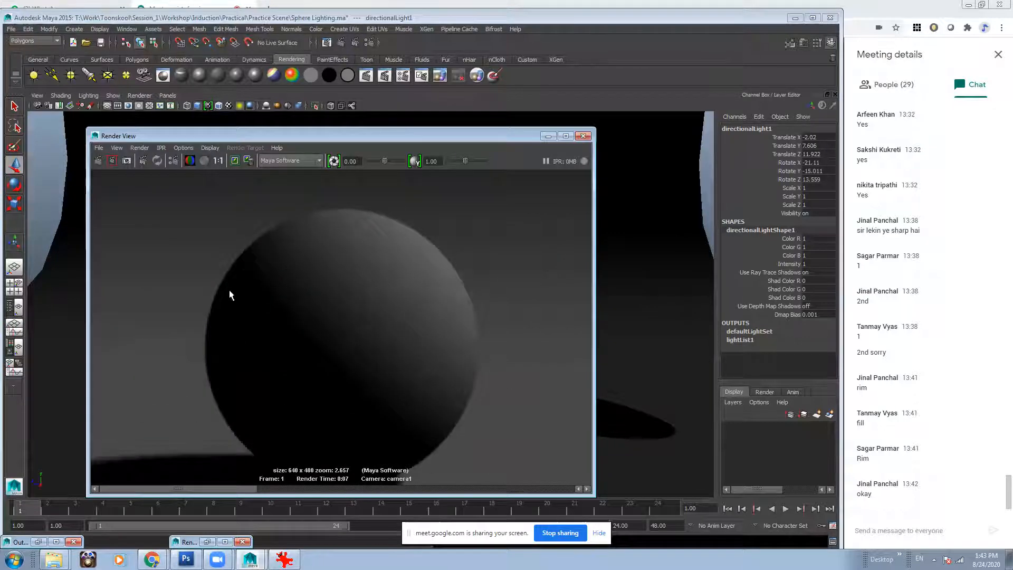
alt+middle_drag(266, 342, 332, 351)
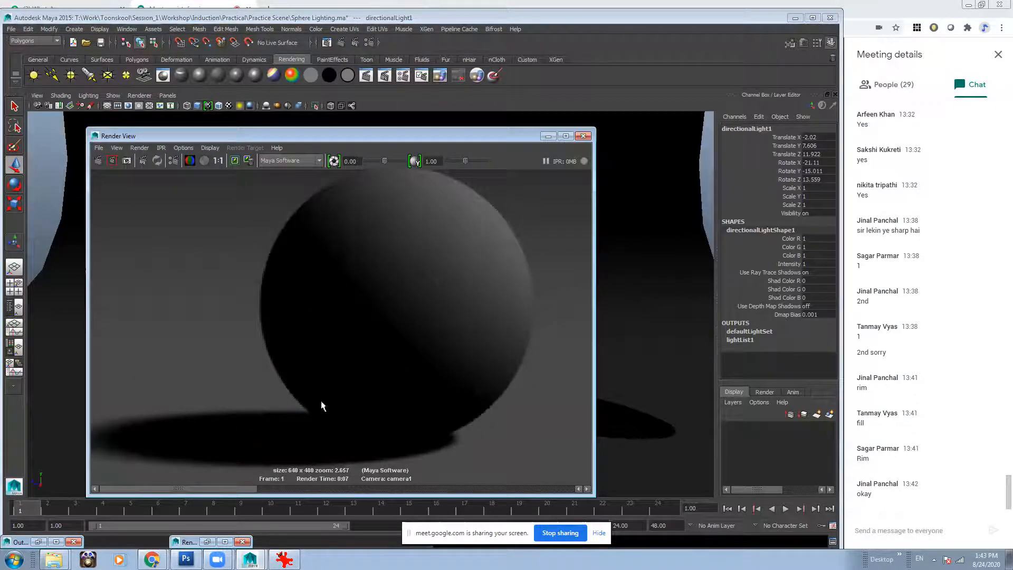
alt+right_drag(467, 431, 313, 313)
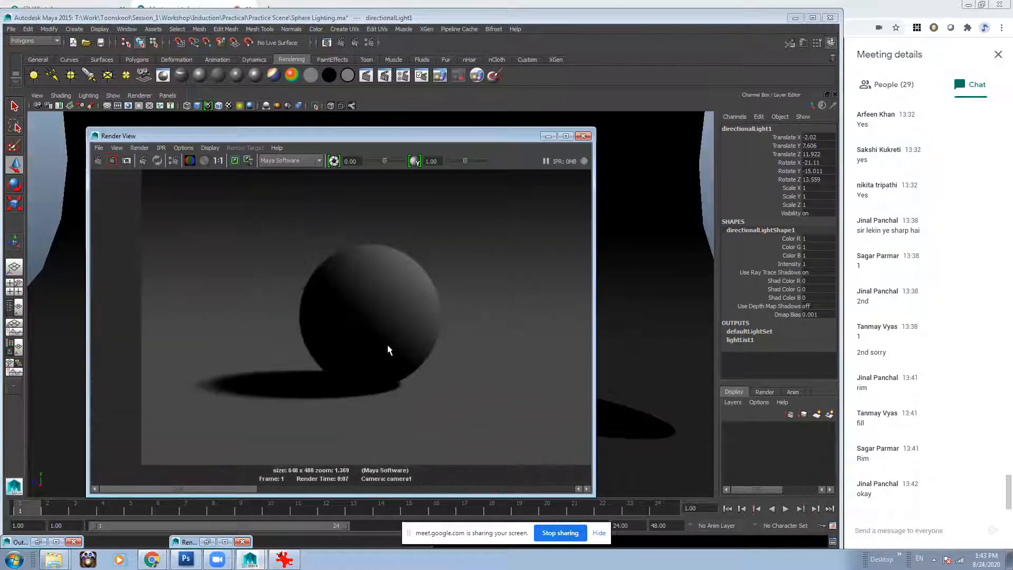
alt+middle_drag(388, 345, 378, 375)
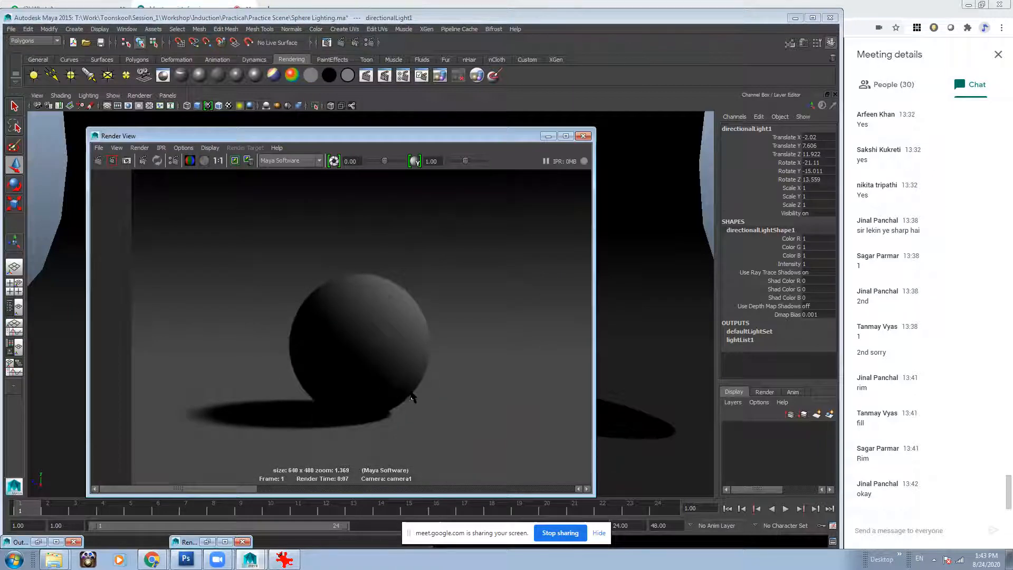
click(548, 136)
Fine-tune the second directional light's position to about Translate X -1.565, Z 12.265, checking it from several angles.
alt+drag(316, 203, 328, 273)
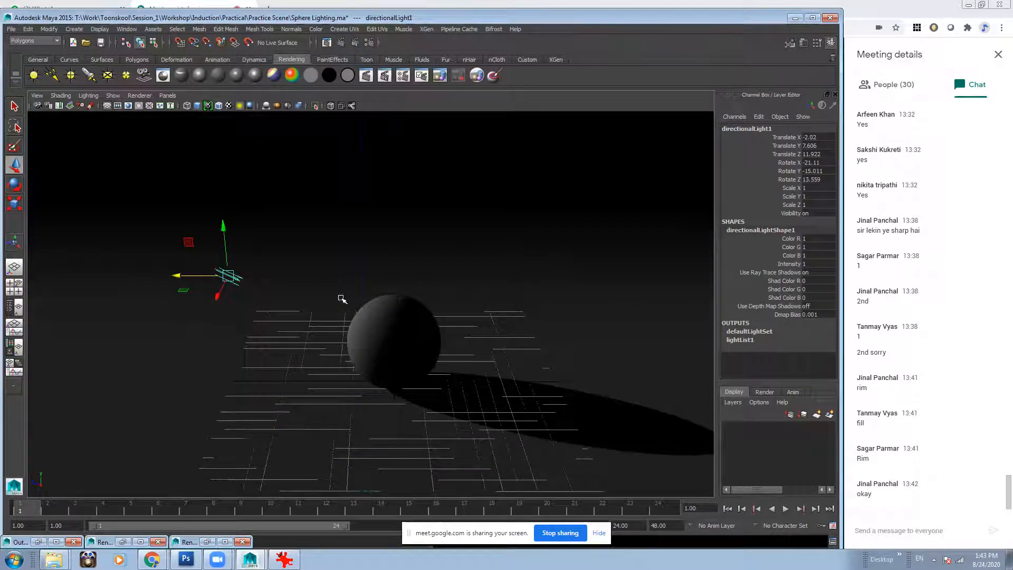
alt+drag(477, 355, 373, 344)
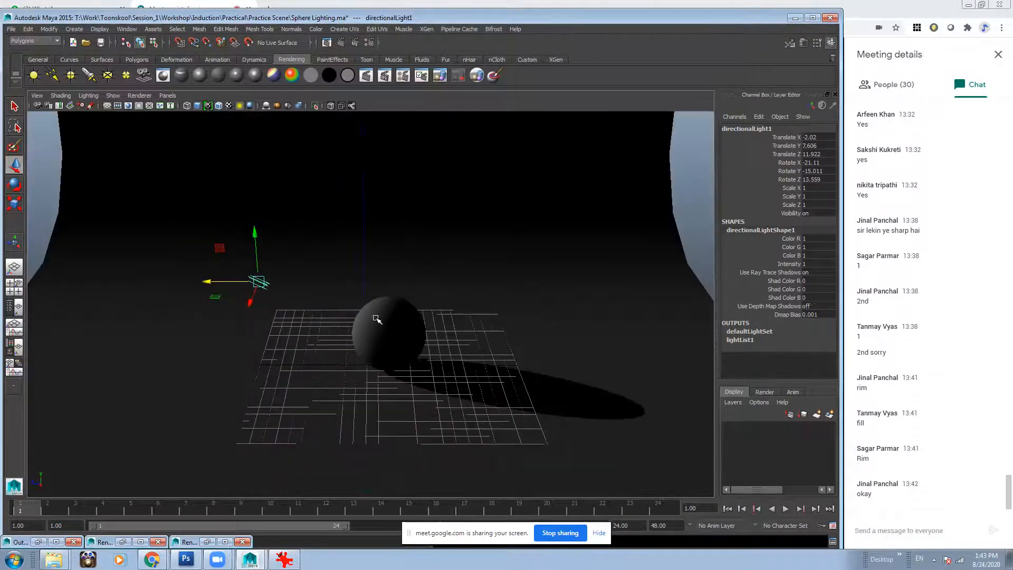
alt+drag(366, 296, 214, 294)
alt+drag(313, 297, 220, 202)
alt+drag(369, 258, 389, 321)
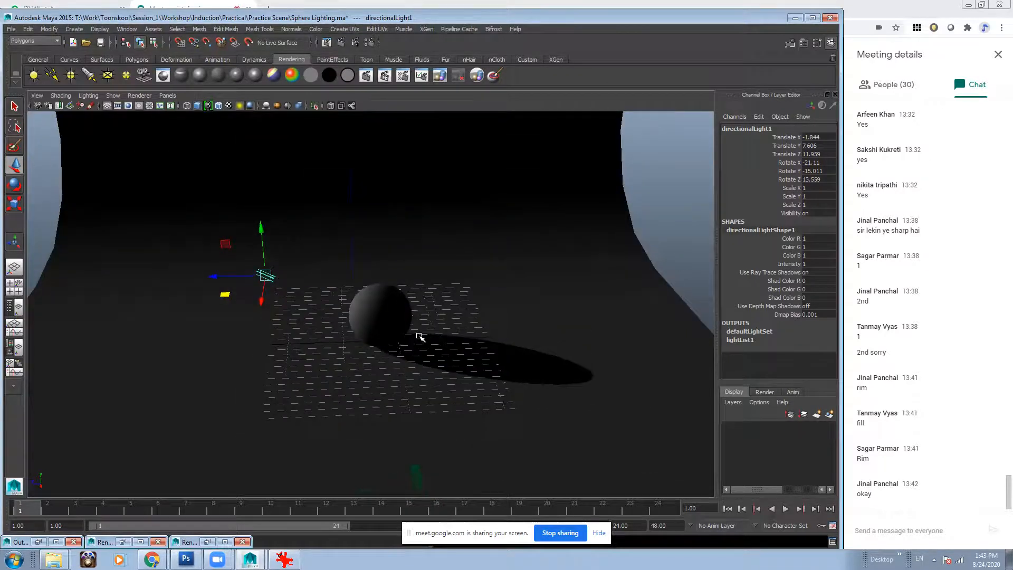
alt+right_drag(434, 336, 412, 330)
alt+drag(411, 330, 320, 260)
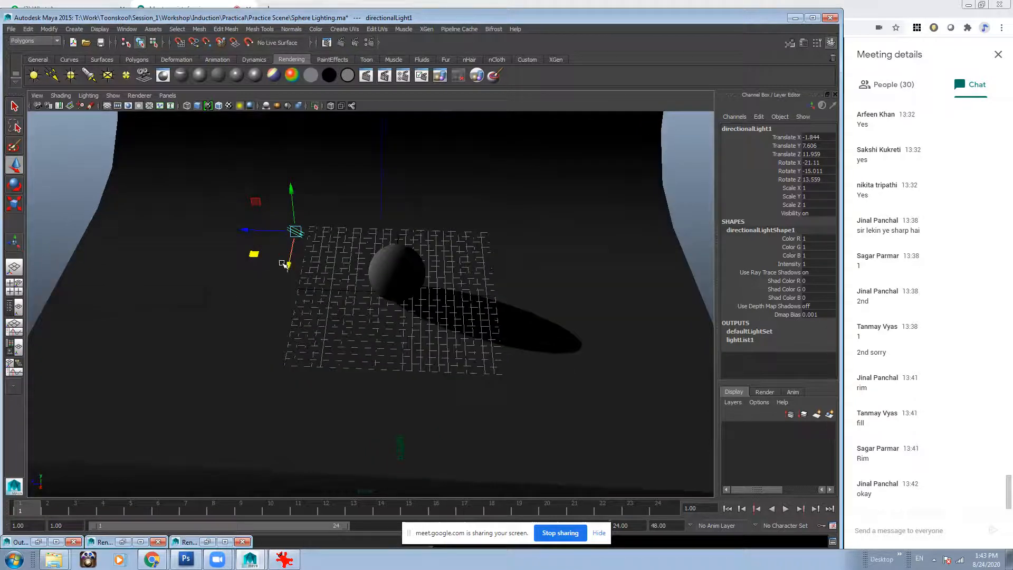
drag(254, 255, 251, 255)
Switch the viewport to camera1, render the sphere with only the second directional light, and minimise the Render View.
click(168, 96)
mouse_move(195, 105)
click(262, 117)
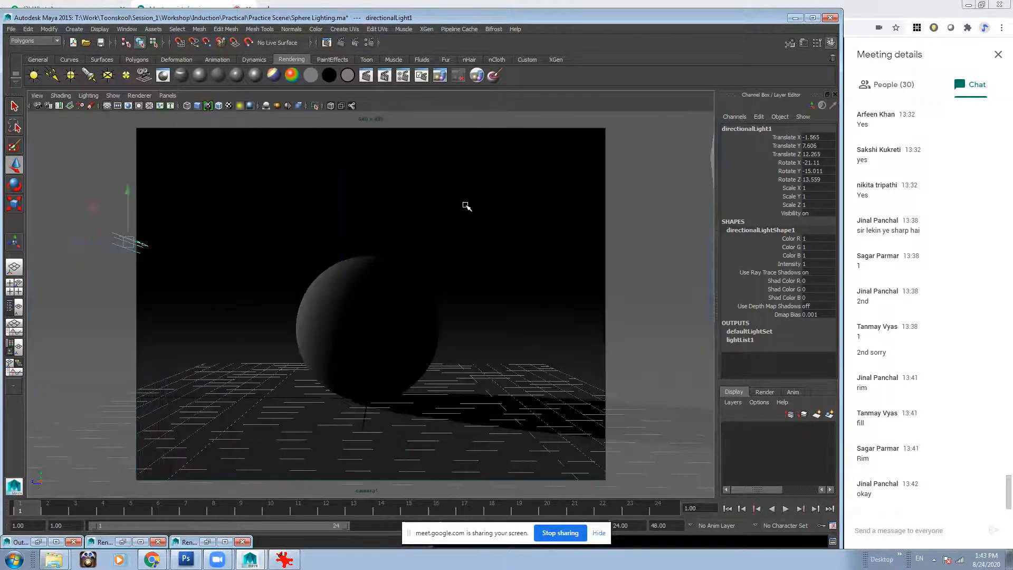
click(327, 42)
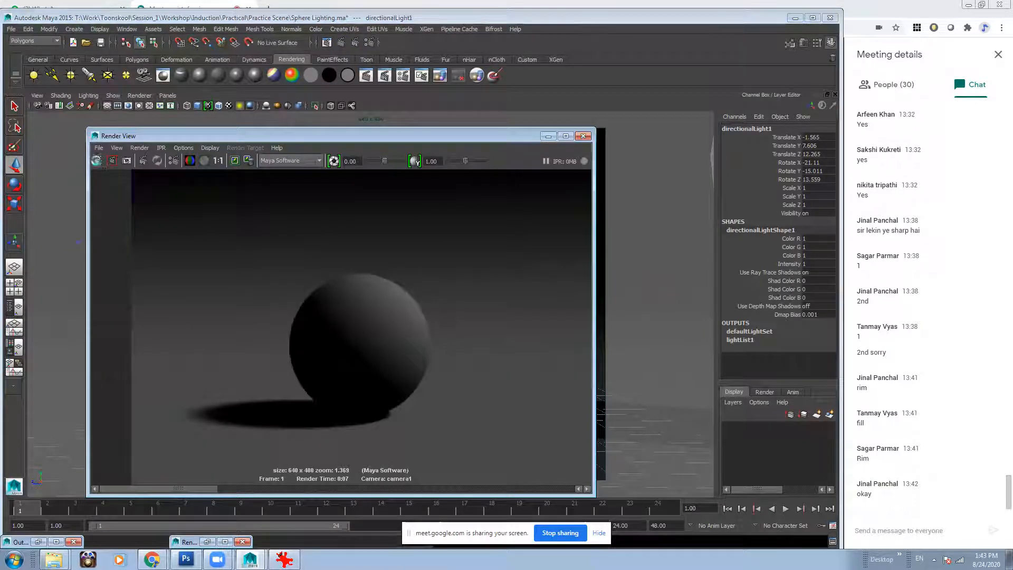
click(99, 160)
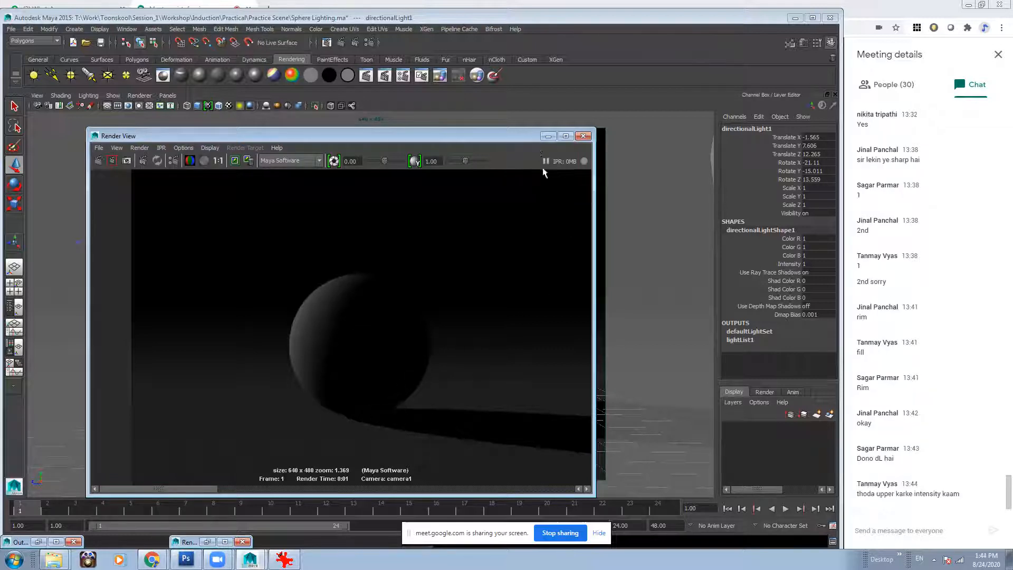
click(548, 136)
Return the viewport to the persp camera.
click(167, 96)
mouse_move(190, 105)
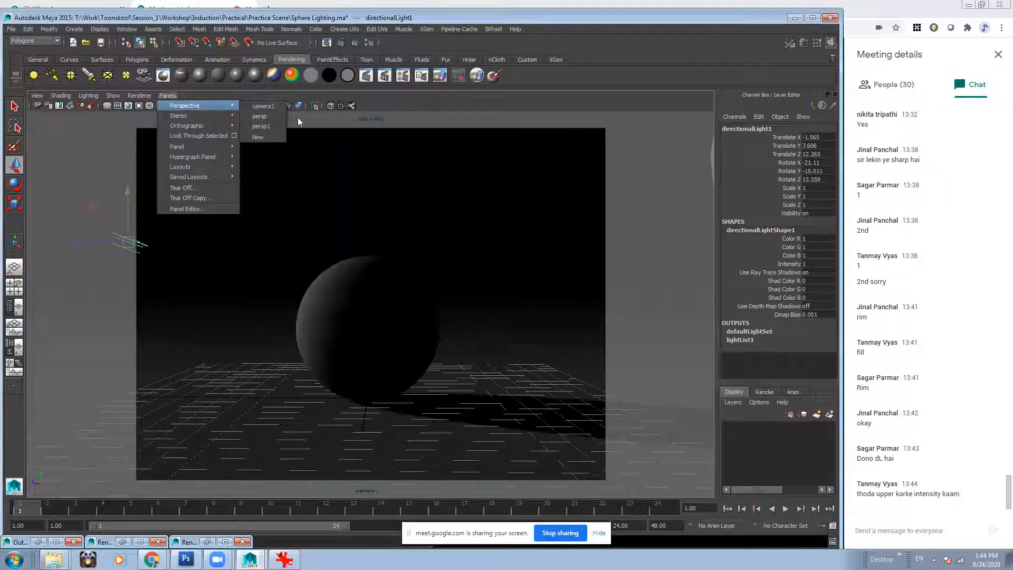
click(293, 113)
scroll(326, 243, down, 1)
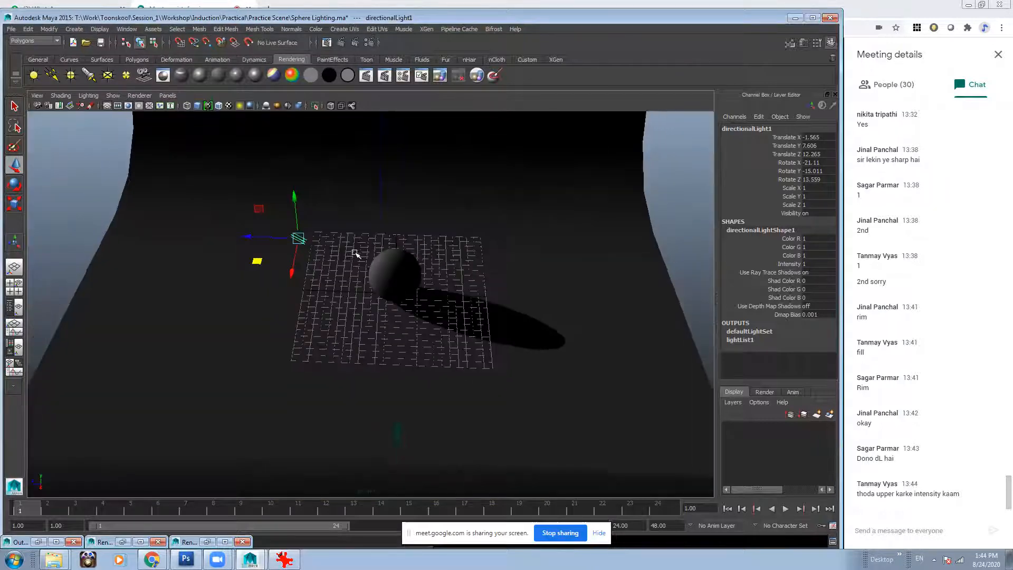
Set the second directional light's raytrace shadow Light Angle to 30 and Shadow Rays to 30 in the Attribute Editor.
click(815, 43)
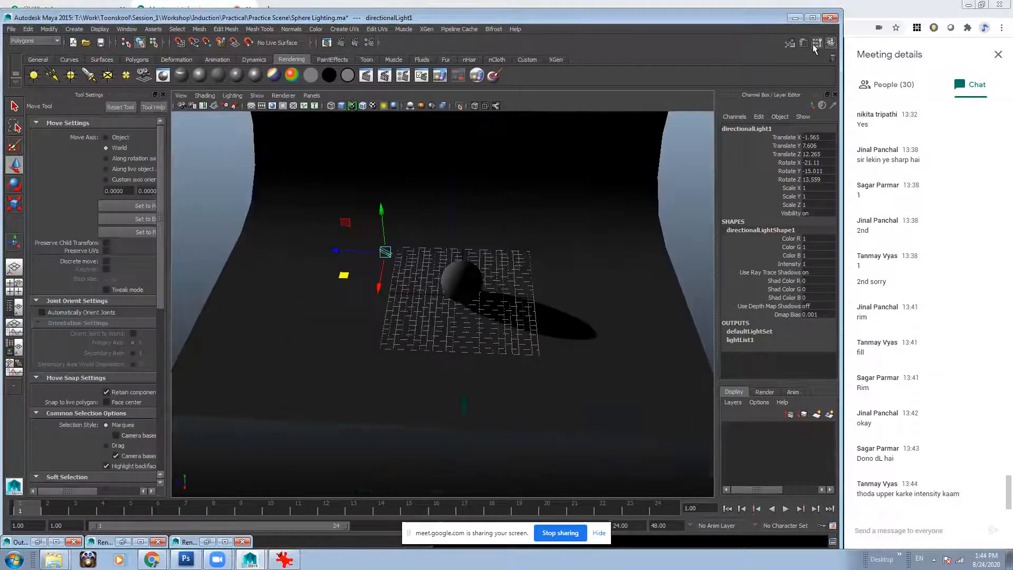
click(803, 43)
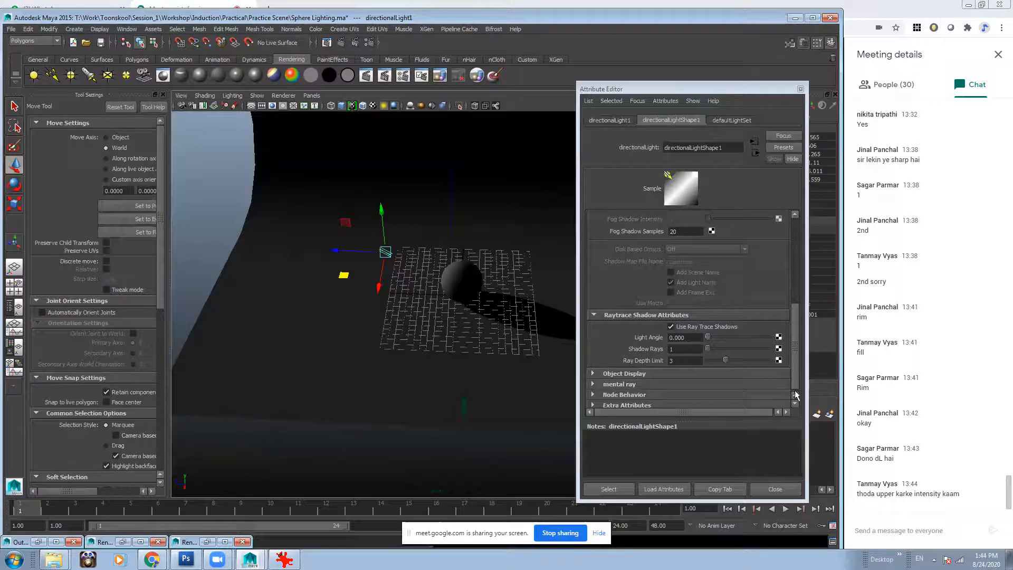
click(672, 336)
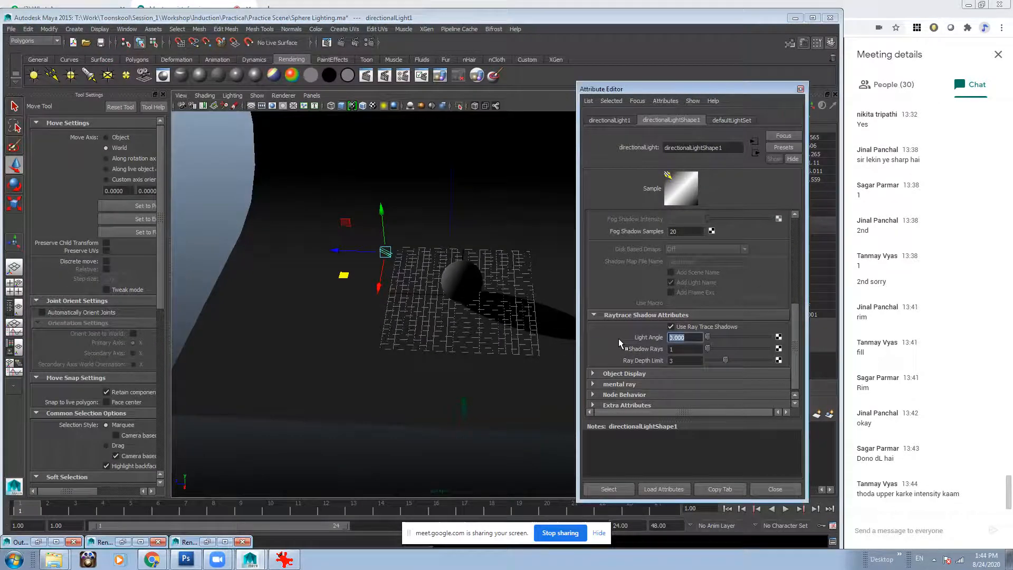
text(10)
key(Return)
text(30)
key(Return)
key(Tab)
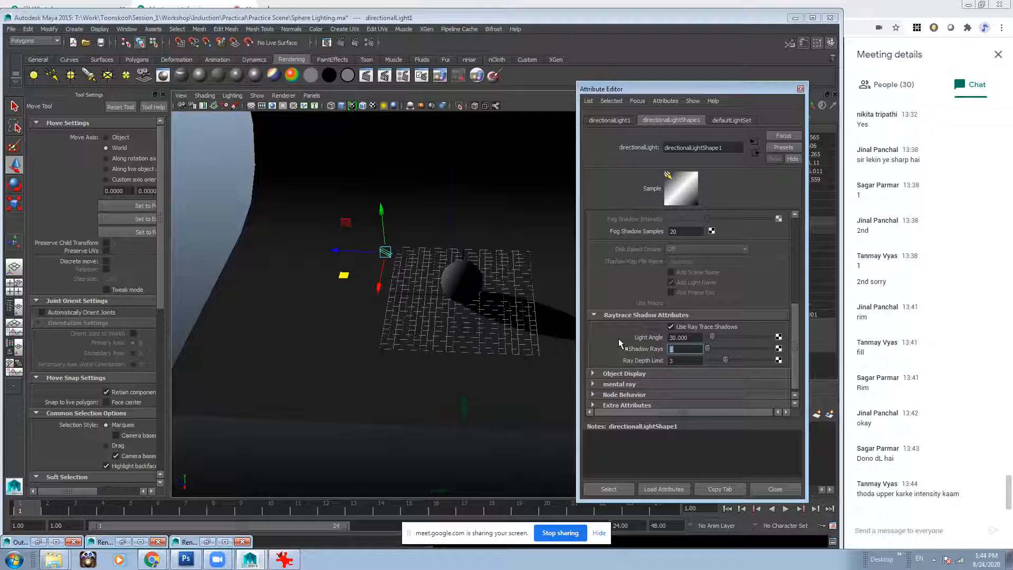
text(30)
key(Return)
click(800, 89)
Duplicate the second directional light in place.
alt+drag(379, 270, 389, 260)
alt+right_drag(388, 260, 447, 272)
alt+drag(446, 272, 435, 288)
mouse_move(465, 267)
alt+right_down()
mouse_move(425, 244)
mouse_move(490, 289)
mouse_move(452, 262)
alt+right_up()
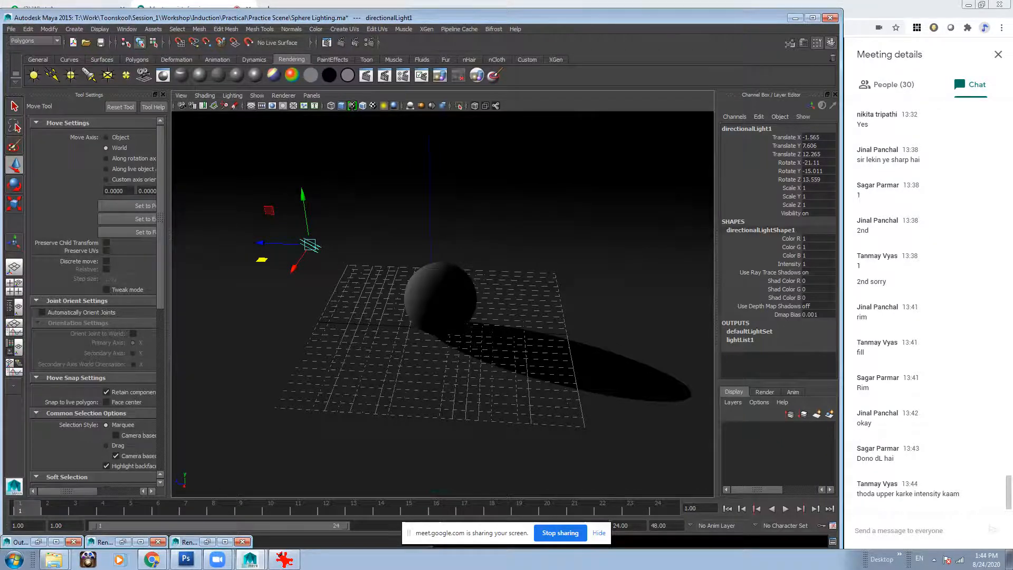
alt+drag(406, 332, 430, 334)
key(ctrl+d)
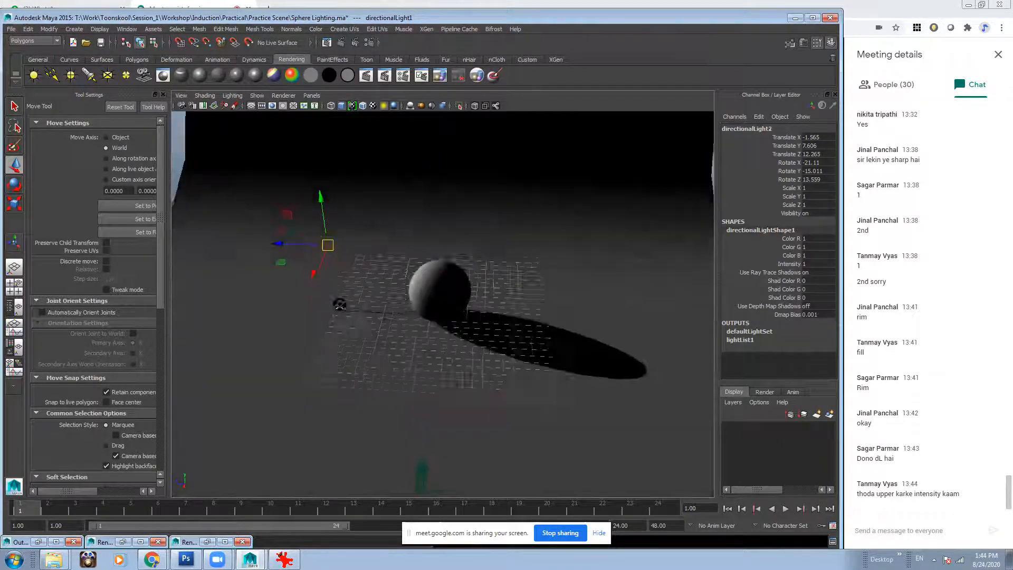
Move the duplicated directional light to about X 4.6, Z 12.6 and rotate it to about -22.7, 25.6, -2.4 toward the sphere.
alt+drag(339, 300, 338, 314)
drag(278, 251, 353, 301)
key(e)
key(w)
drag(283, 265, 253, 264)
alt+drag(368, 304, 396, 279)
alt+middle_drag(396, 279, 414, 283)
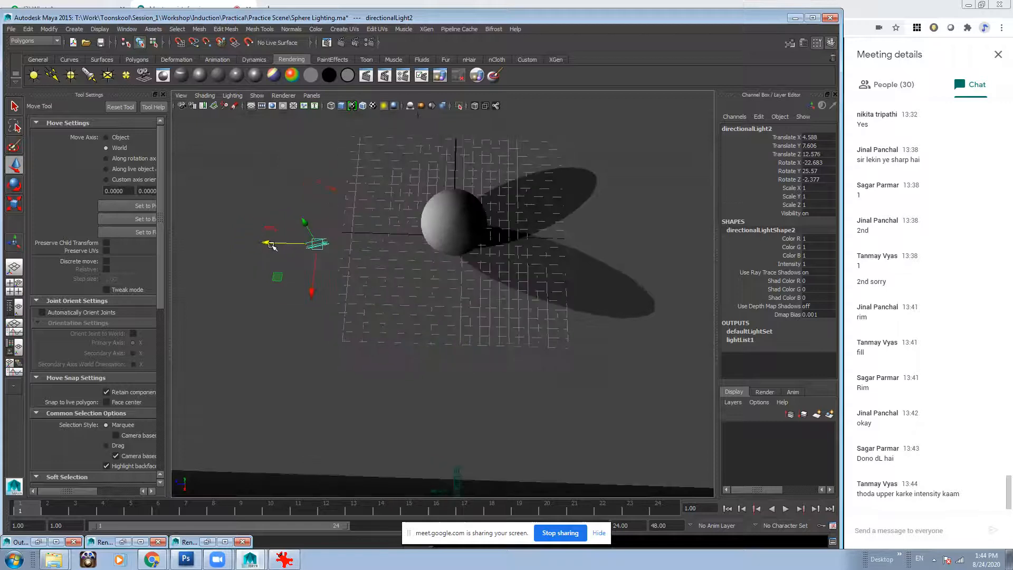
Refine the second directional light's placement to about X 3.9, Z 12.0 and its rotation to about -20.8, 11.2, 3.6.
drag(269, 243, 285, 245)
key(e)
drag(338, 286, 317, 285)
key(w)
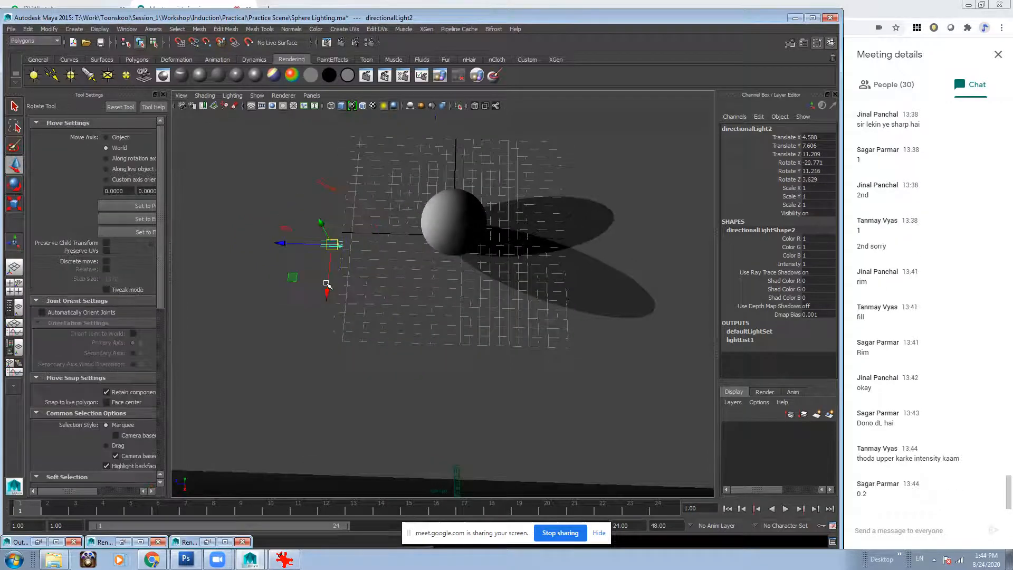
drag(282, 242, 271, 242)
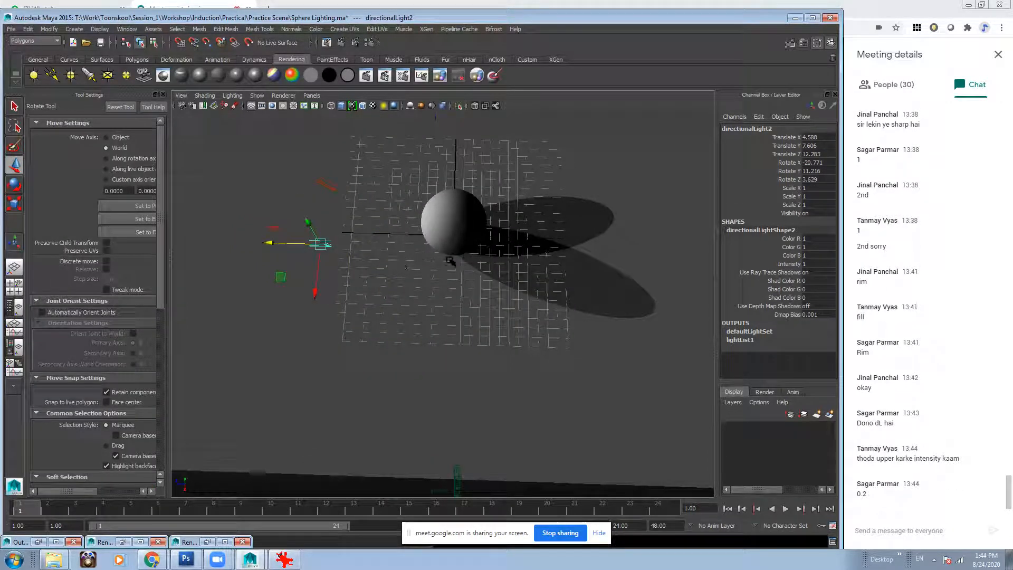
alt+drag(451, 262, 278, 276)
key(e)
alt+drag(455, 304, 443, 299)
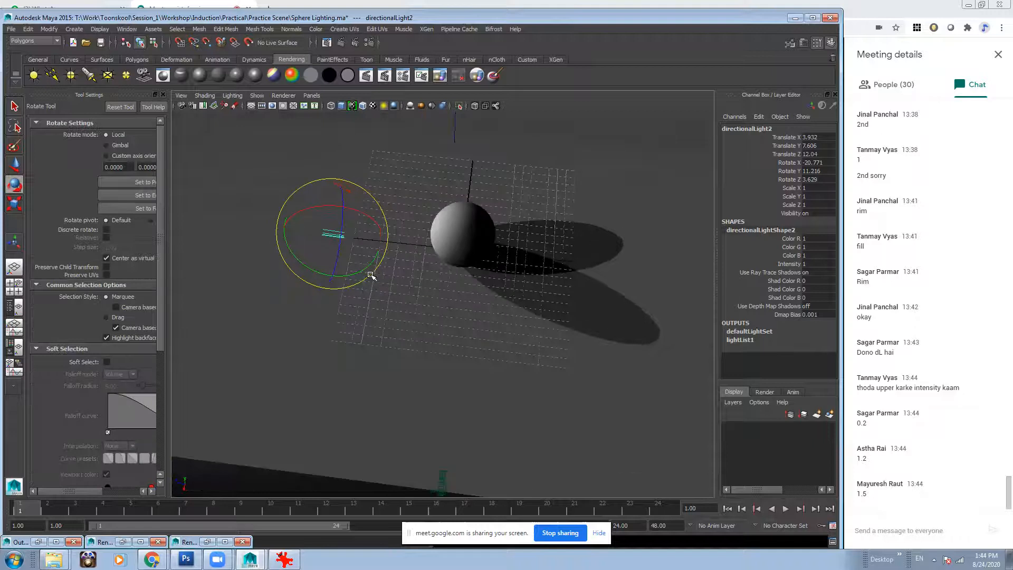
Duplicate the second directional light, move the copy to about X 12.7, Z 9.8 and rotate it to about -36.5, 54.2, -23.1.
key(w)
key(ctrl+d)
drag(291, 263, 400, 307)
key(e)
drag(315, 374, 346, 395)
alt+drag(452, 338, 403, 369)
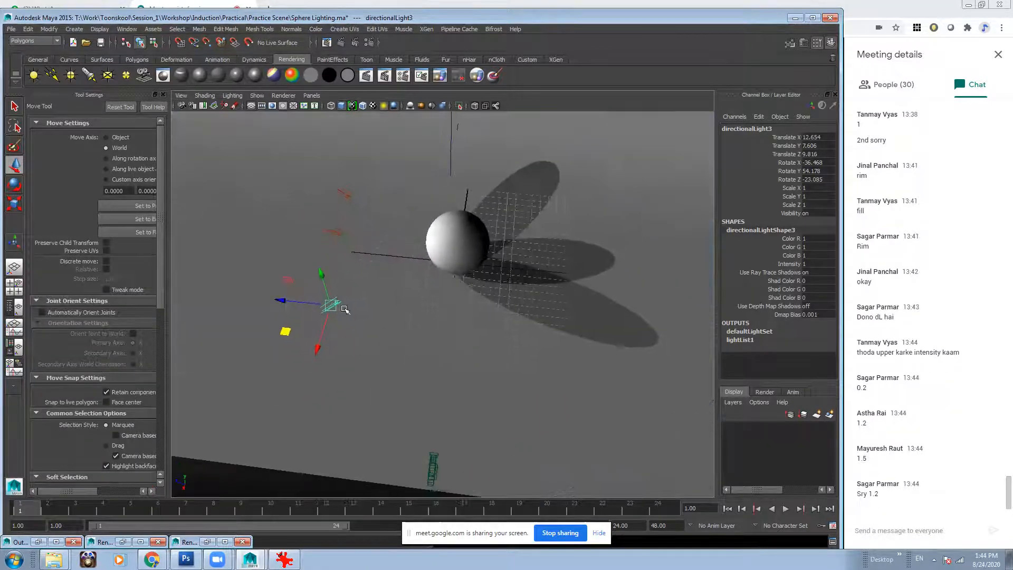
mouse_move(291, 333)
mouse_down()
mouse_move(285, 319)
mouse_move(294, 316)
mouse_up()
mouse_move(379, 303)
alt+mouse_down()
mouse_move(373, 280)
mouse_move(391, 289)
alt+mouse_up()
Duplicate the third directional light and place the copy further round the ring at about X 14.5, aimed at the sphere.
key(ctrl+d)
drag(257, 280, 420, 348)
key(e)
key(w)
drag(354, 302, 410, 337)
Duplicate the fourth directional light to about X 10.9, Z -10.5 and rotate it to about -166, 40.3, -146.2.
key(ctrl+d)
key(e)
key(w)
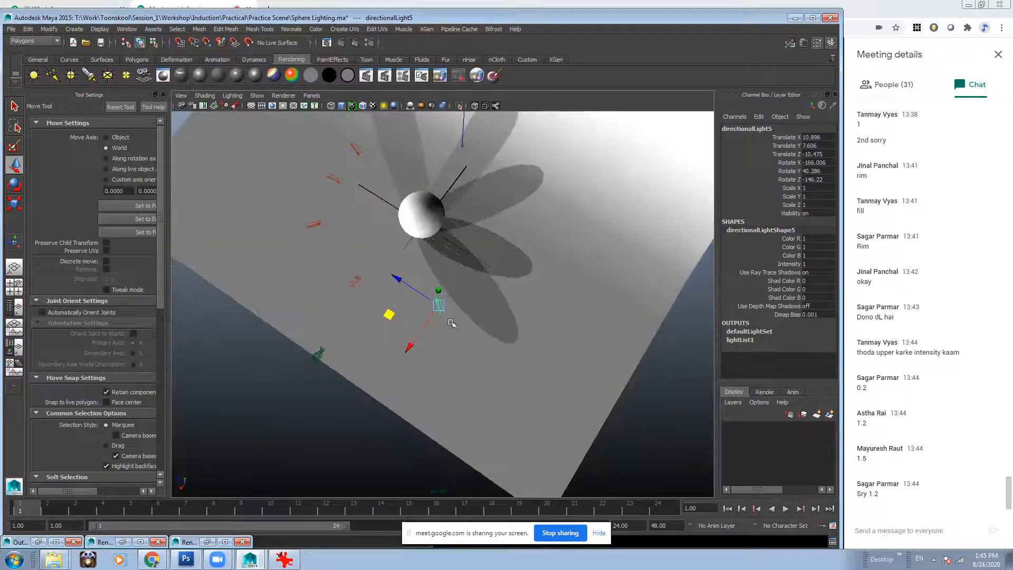
Duplicate the fifth directional light, move the copy to about X 2.3, Z -14.7 and rotate it to about -186.3, -0.4, -155.4.
key(ctrl+d)
key(e)
drag(469, 298, 540, 315)
drag(574, 280, 516, 282)
key(w)
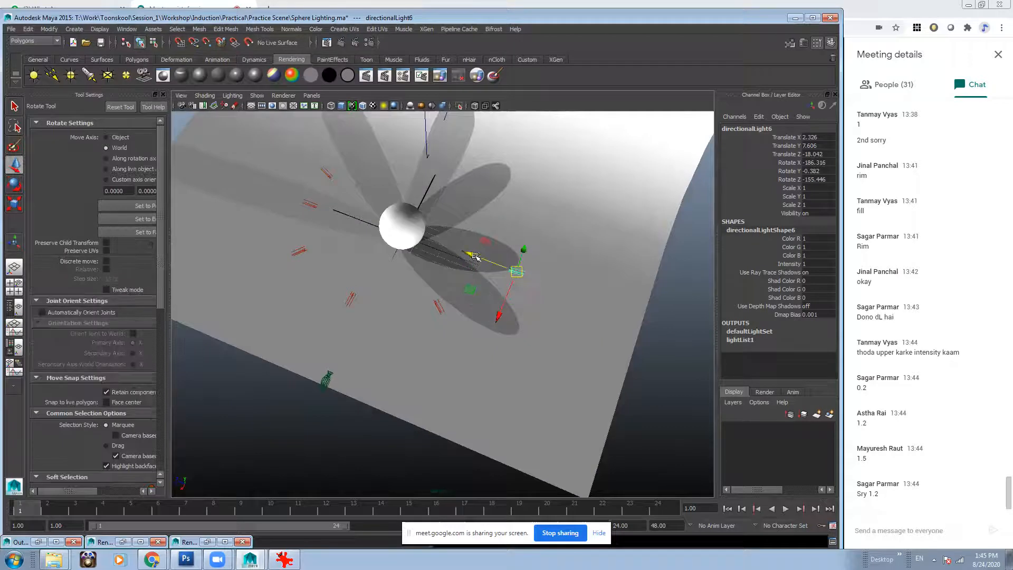
drag(460, 248, 444, 242)
alt+drag(473, 266, 499, 240)
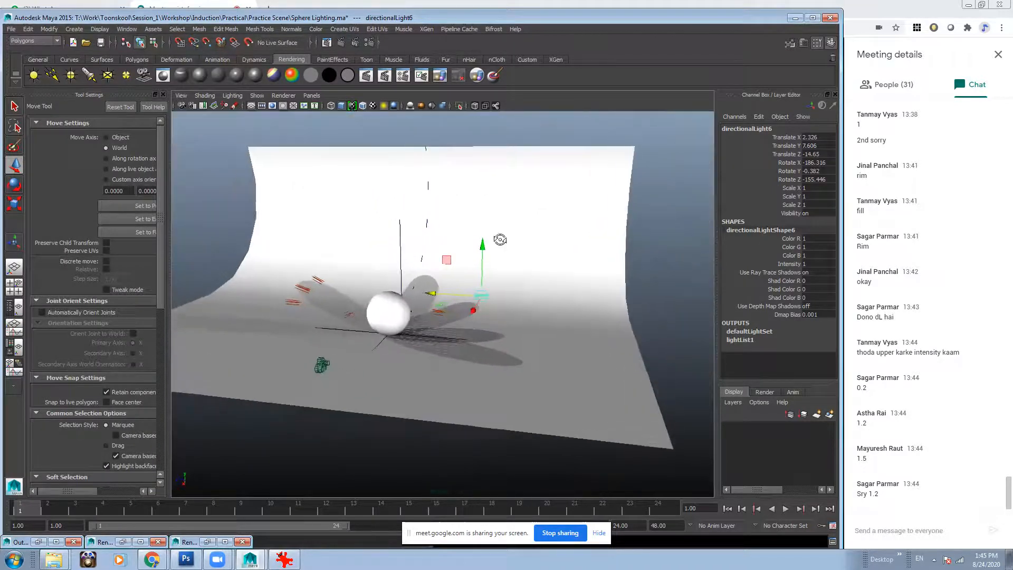
Adjust the sixth directional light's rotation so that it points down at the sphere.
key(e)
alt+drag(515, 278, 478, 266)
mouse_move(519, 293)
mouse_down()
mouse_move(498, 339)
mouse_move(515, 290)
mouse_up()
drag(519, 228, 514, 228)
alt+drag(484, 326, 486, 304)
key(w)
key(e)
drag(517, 227, 494, 242)
key(w)
key(e)
mouse_move(509, 294)
alt+mouse_down()
mouse_move(475, 293)
mouse_move(524, 292)
alt+mouse_up()
Duplicate the fourth directional light, in front of the sphere, and raise the copy to about Y 21.5.
click(428, 314)
alt+drag(428, 314, 509, 305)
alt+drag(358, 335, 392, 311)
click(315, 319)
key(ctrl+d)
key(w)
drag(337, 244, 335, 103)
Rotate the raised directional light to about -138.2, 77.7, -89.8 so that it aims down at the sphere.
alt+middle_drag(400, 215, 414, 263)
alt+drag(403, 248, 379, 254)
key(e)
alt+drag(352, 218, 407, 221)
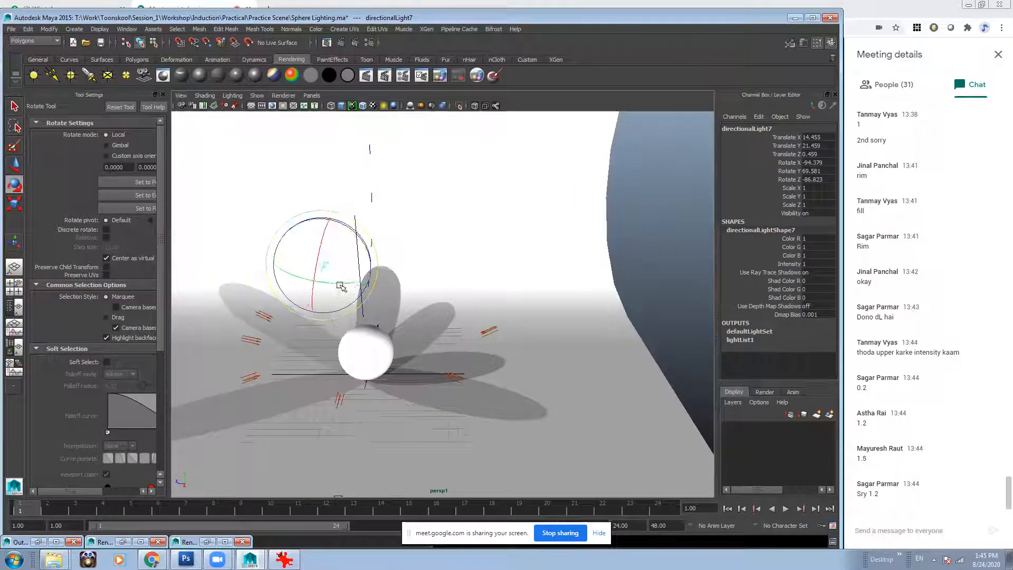
drag(342, 284, 332, 276)
key(ctrl+z)
drag(315, 242, 480, 342)
key(w)
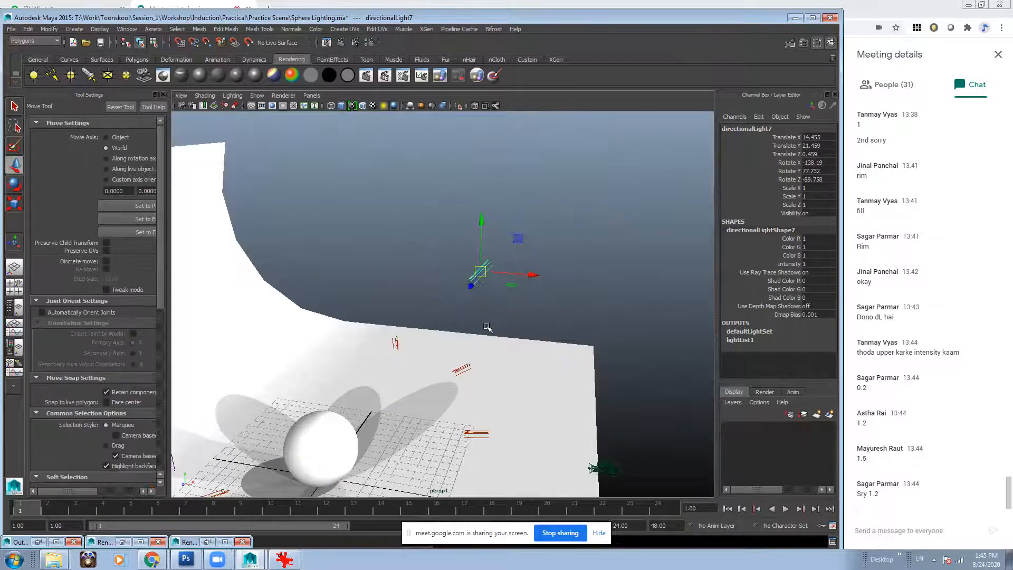
Duplicate the raised directional light, move the copy along X to above the sphere and rotate it to point downward.
key(ctrl+d)
drag(529, 274, 378, 248)
key(e)
click(364, 260)
alt+drag(433, 274, 446, 321)
drag(403, 186, 396, 183)
alt+drag(388, 268, 448, 221)
Centre the two raised directional lights over the sphere along Z, placing the seventh light at about Z -0.25.
key(w)
drag(363, 226, 369, 251)
click(409, 251)
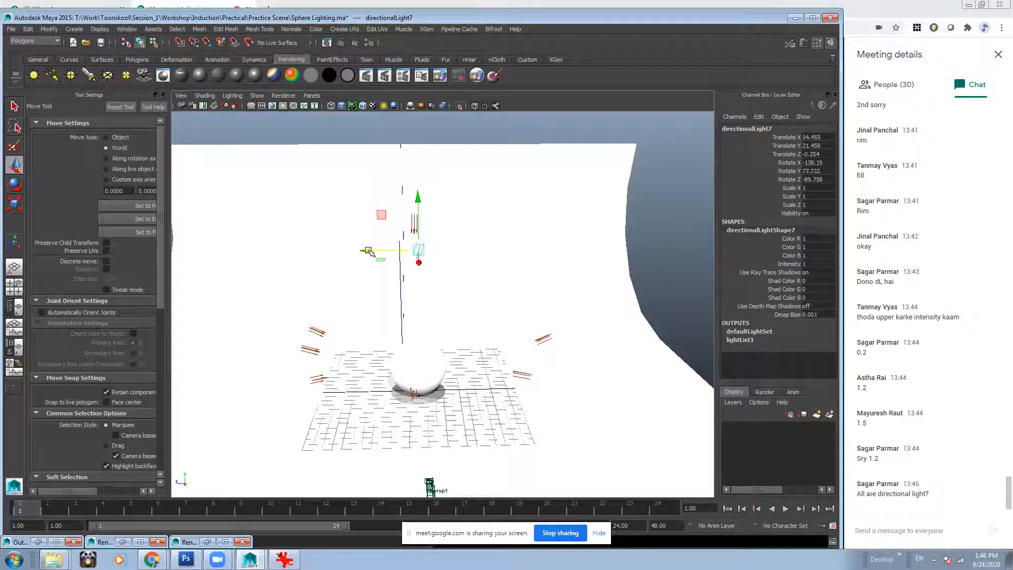
alt+drag(375, 273, 393, 295)
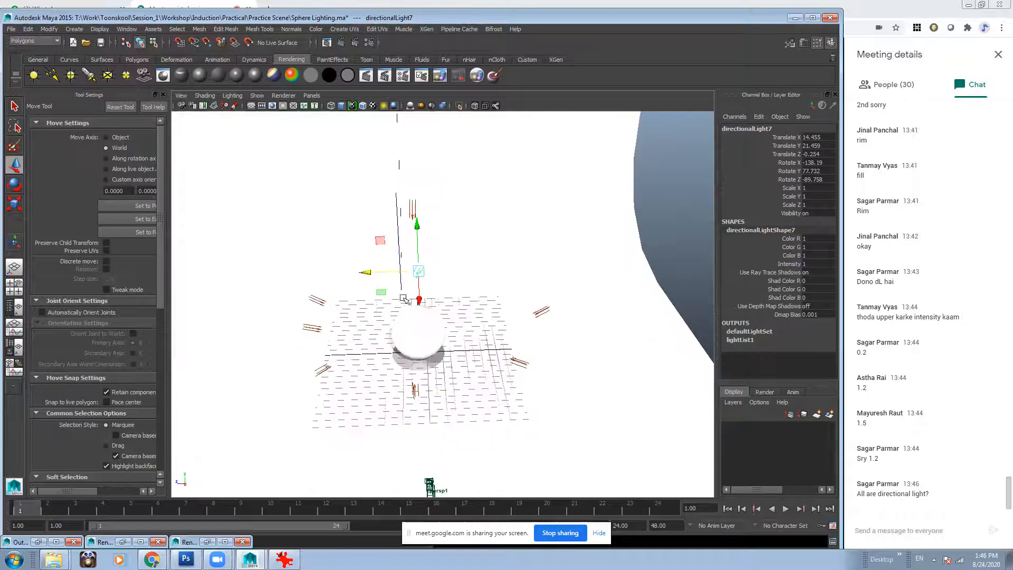
Tilt the fifth directional light to about -174.7 in Rotate X.
click(547, 310)
click(521, 362)
key(e)
drag(558, 342, 484, 319)
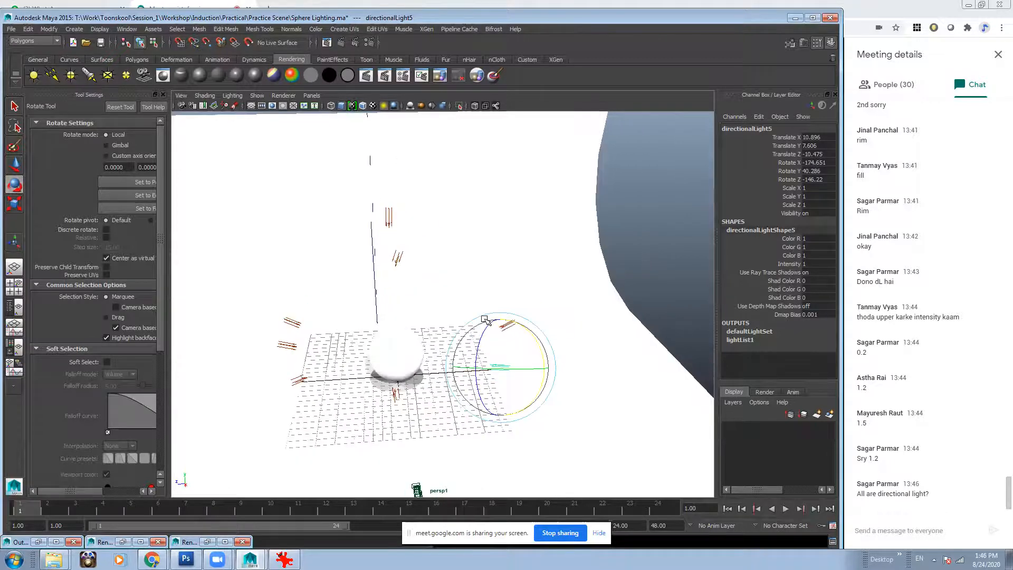
alt+drag(471, 359, 413, 337)
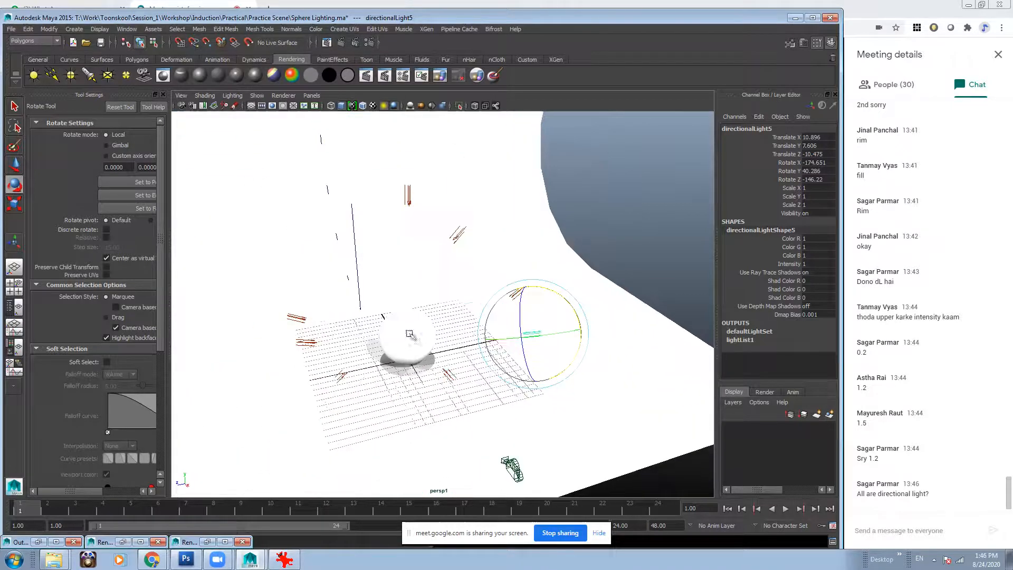
Select the first directional light, show its attributes in the Attribute Editor and set its intensity to 0.25.
click(312, 343)
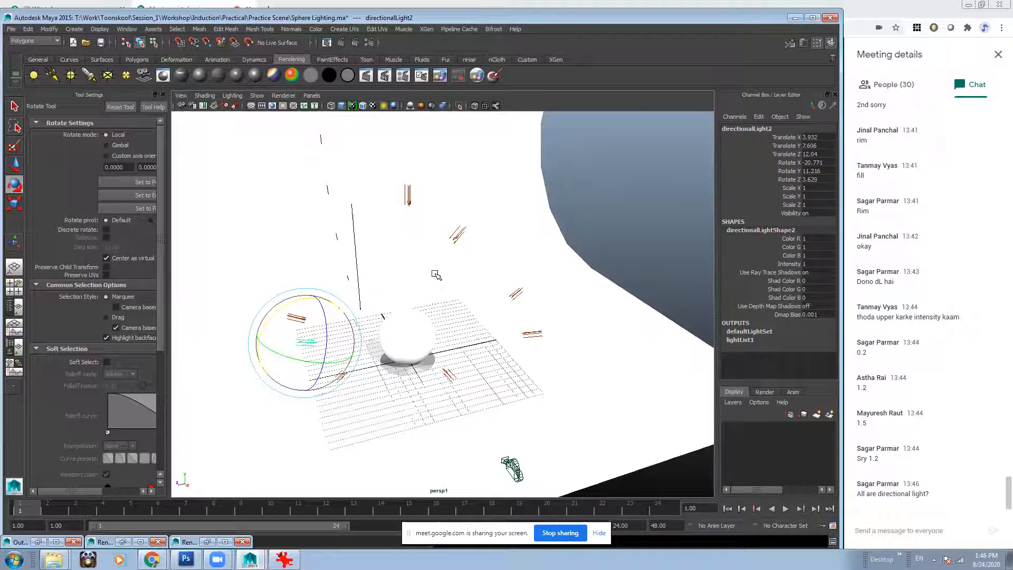
click(573, 208)
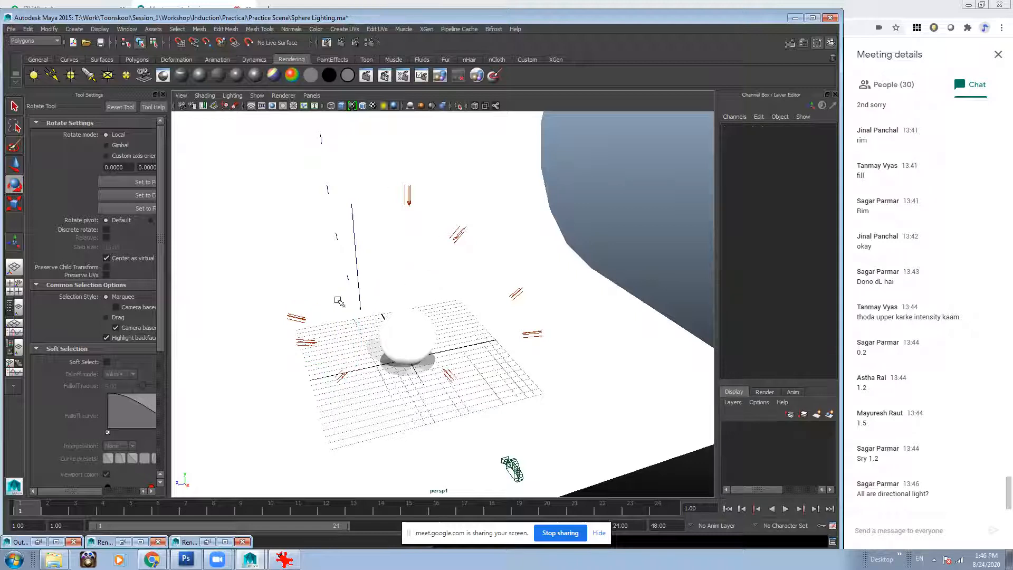
click(296, 317)
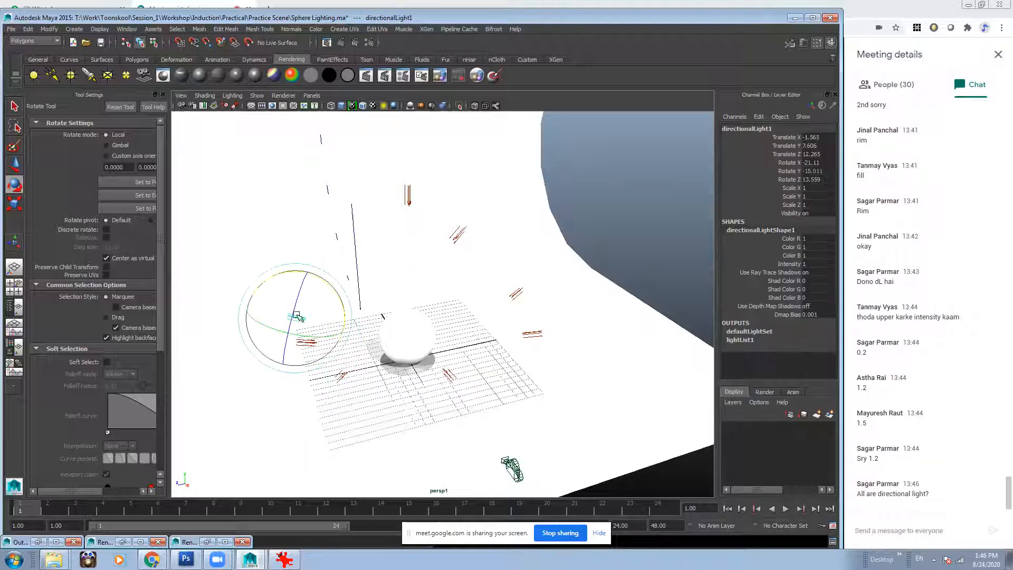
click(804, 43)
drag(796, 335, 796, 245)
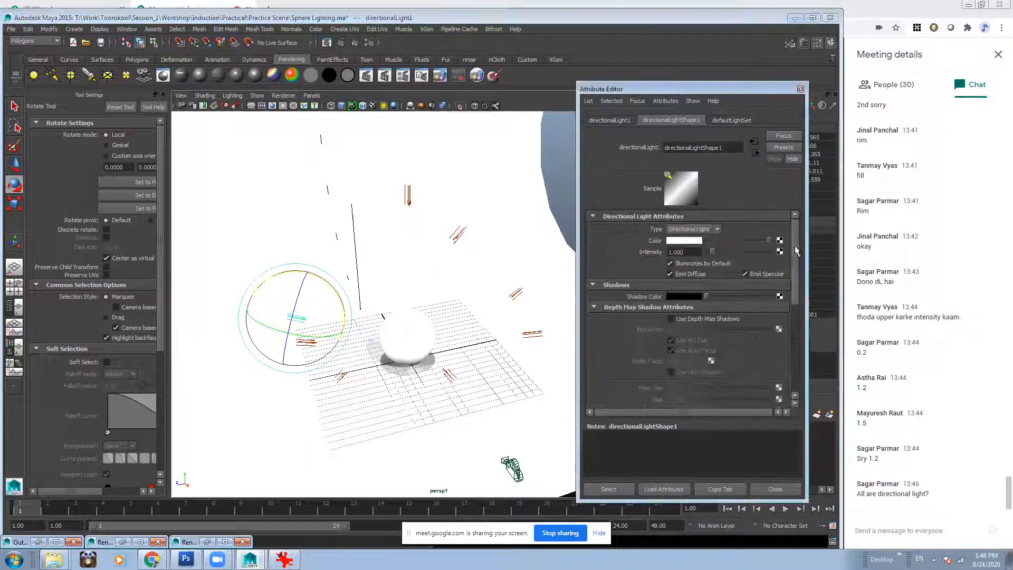
drag(687, 252, 642, 250)
text(.1)
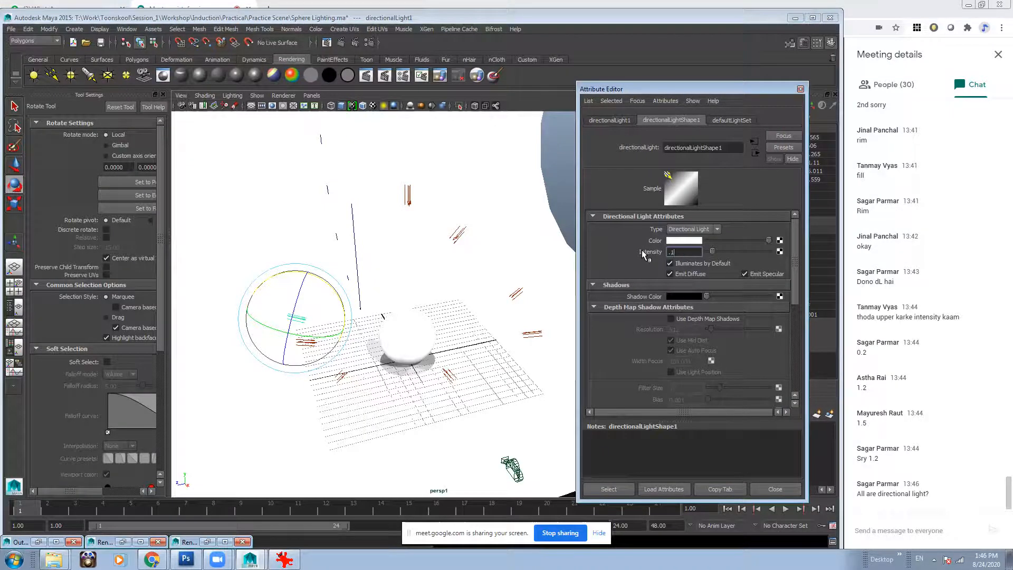
key(Return)
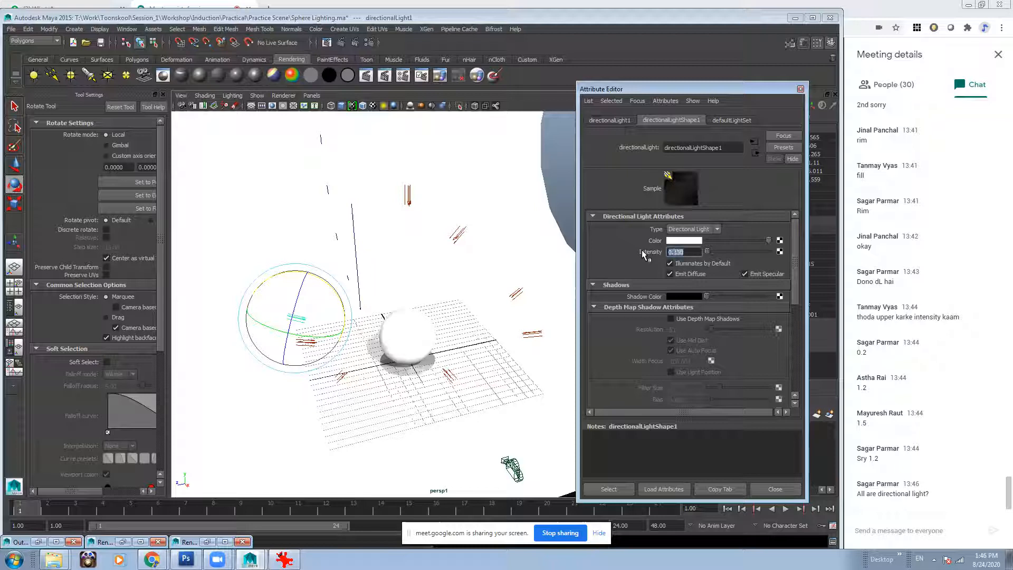
text(.25)
key(Return)
Set the second directional light's intensity to 0.125.
click(339, 374)
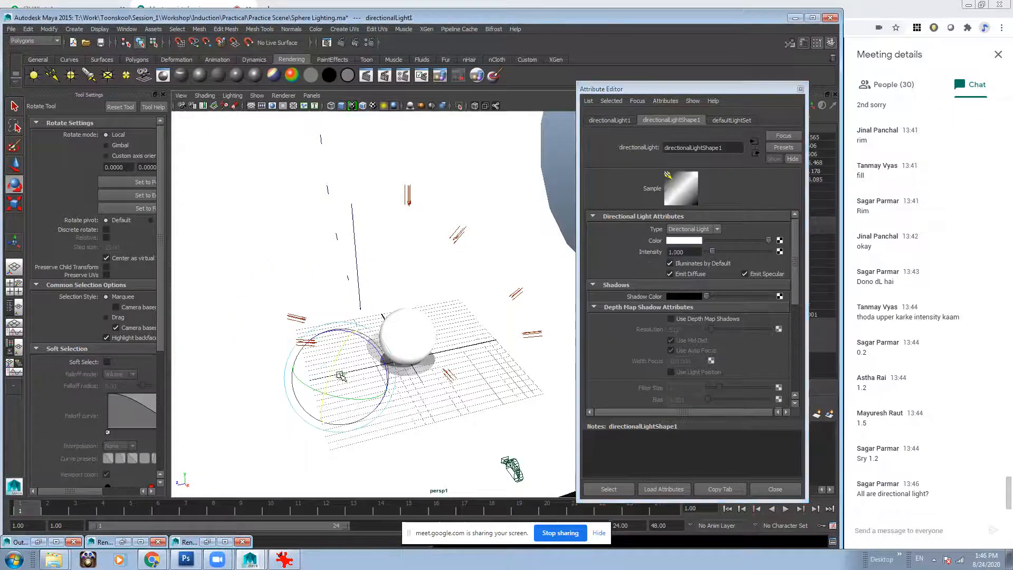
click(304, 346)
click(305, 342)
drag(692, 252, 580, 255)
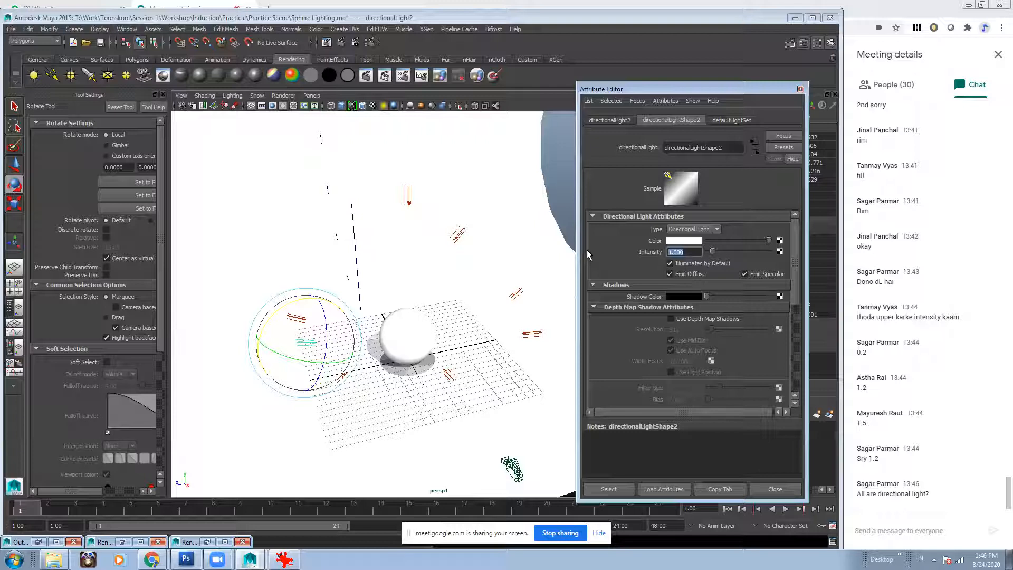
text(0.125)
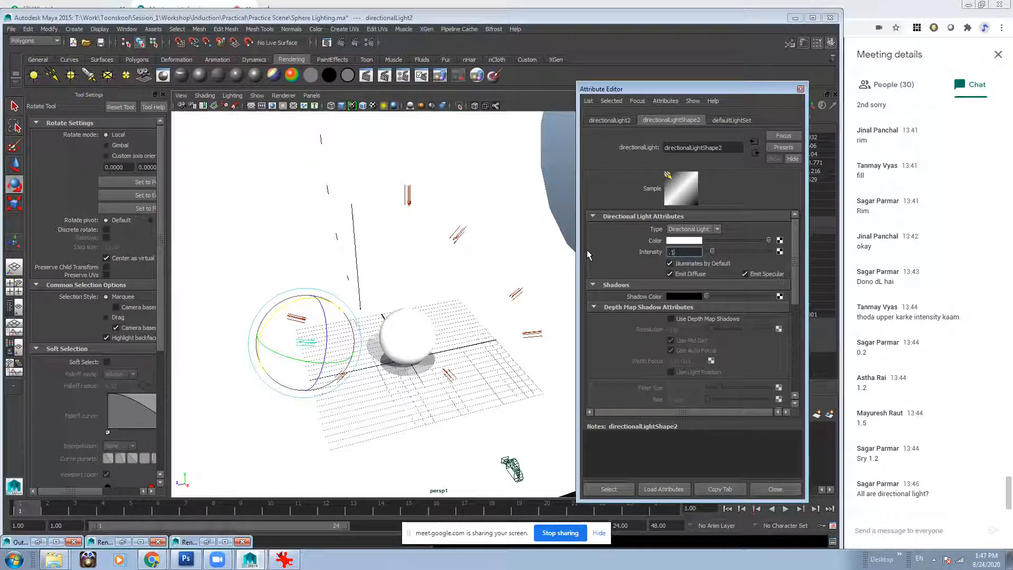
key(Return)
Set the third directional light's intensity to 0.125.
click(331, 385)
click(341, 372)
double_click(693, 252)
text(0.125)
key(Return)
Set the fourth directional light's intensity to 0.125.
click(452, 380)
click(450, 374)
double_click(693, 251)
text(0.125)
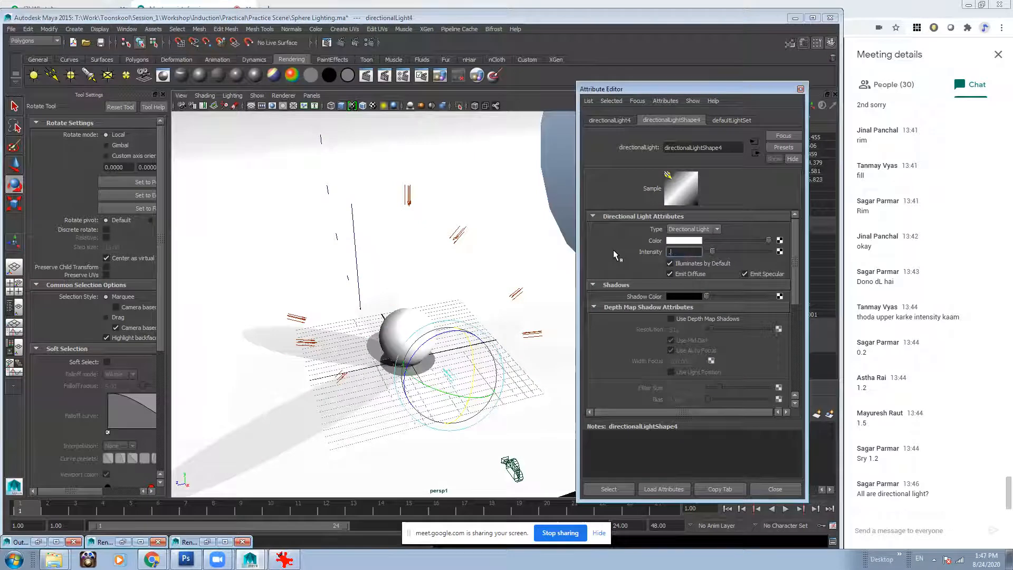
key(Return)
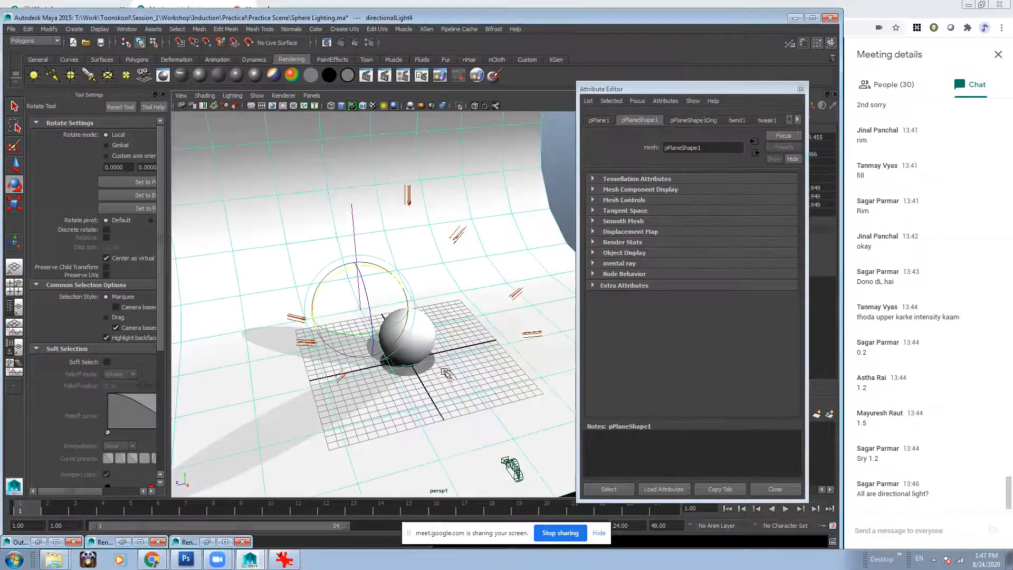
Set the fifth directional light's intensity to 0.125.
click(687, 252)
click(530, 328)
click(533, 334)
drag(685, 253, 597, 252)
text(0.125)
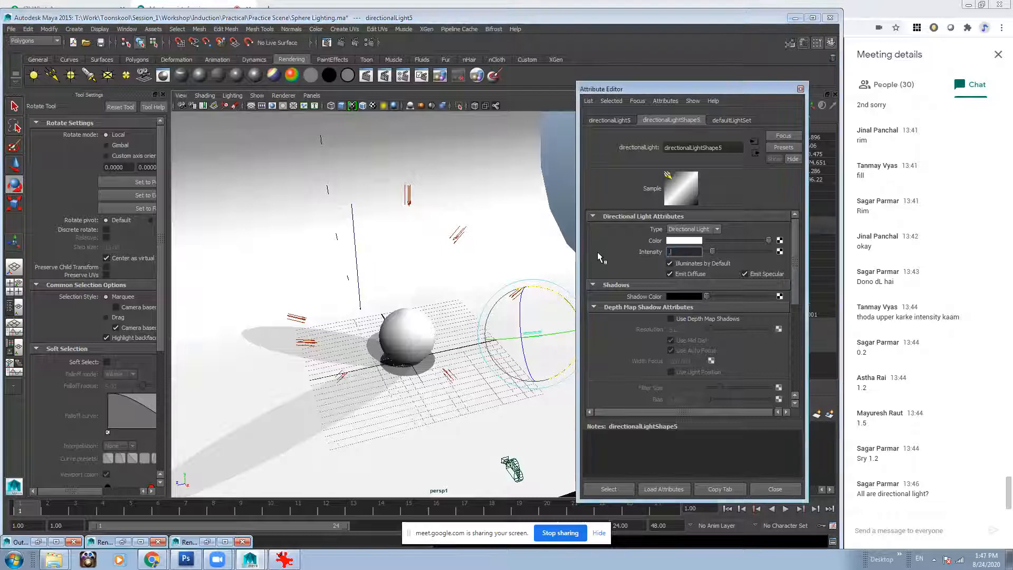
key(Return)
Set the sixth directional light's intensity to 0.125.
click(519, 280)
click(514, 292)
drag(692, 251, 616, 250)
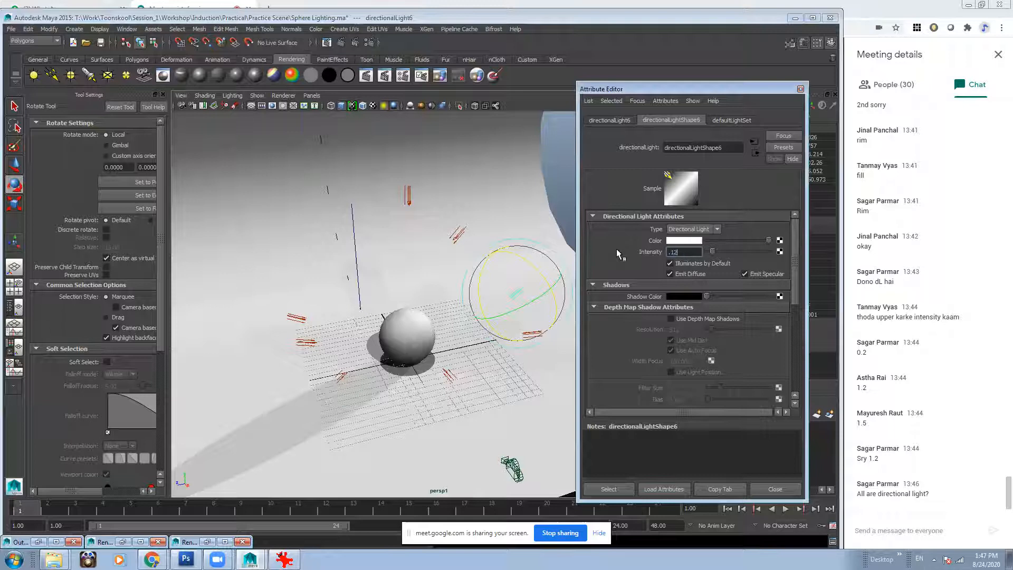
text(0.125)
key(Return)
Set the intensity of the eighth directional light, directly above the sphere, to 0.125.
click(456, 237)
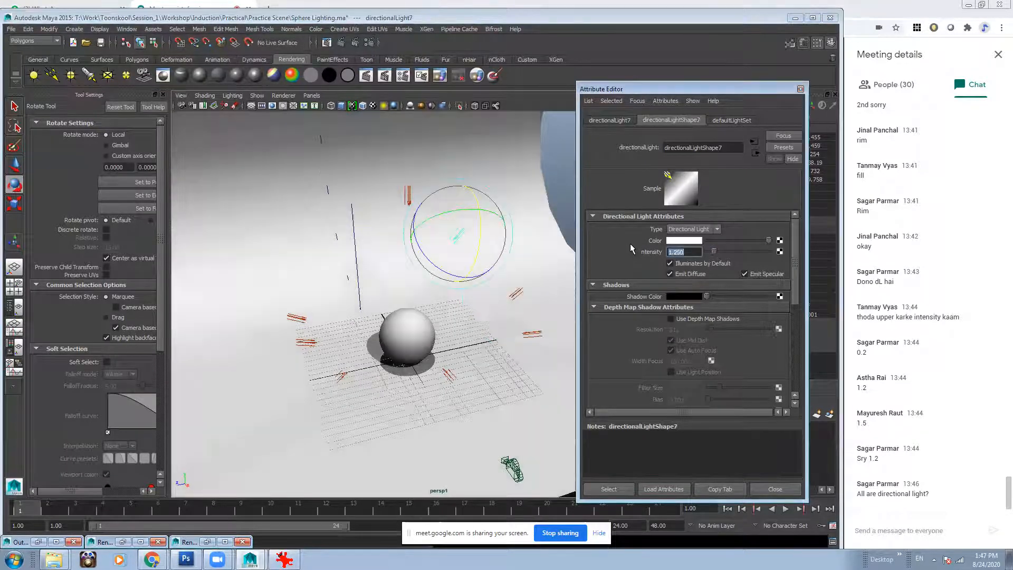
click(407, 191)
drag(675, 246, 619, 245)
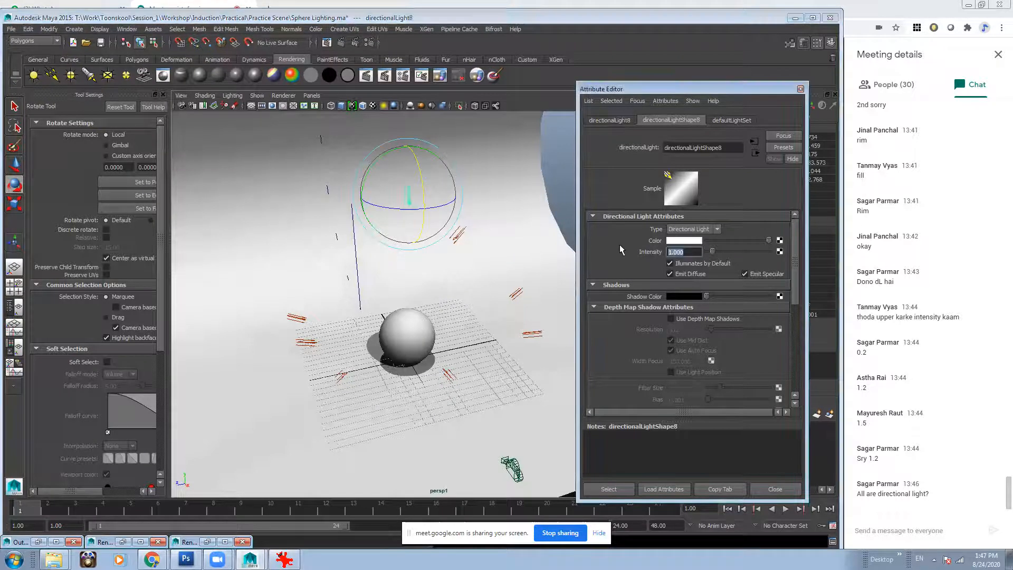
text(0.125)
key(Return)
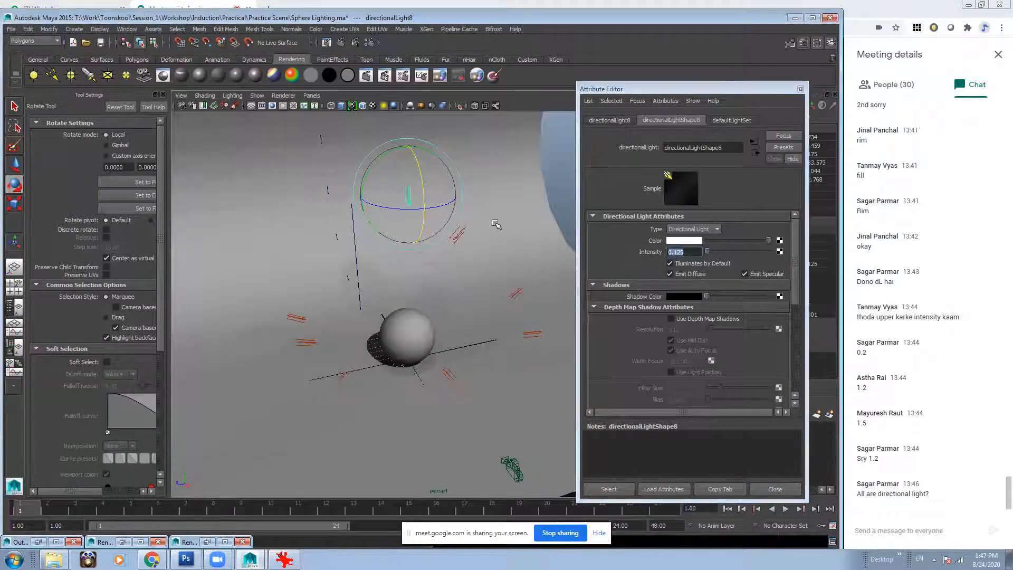
Set the intensity of the seventh, raised front directional light to 0.125.
click(463, 239)
click(459, 230)
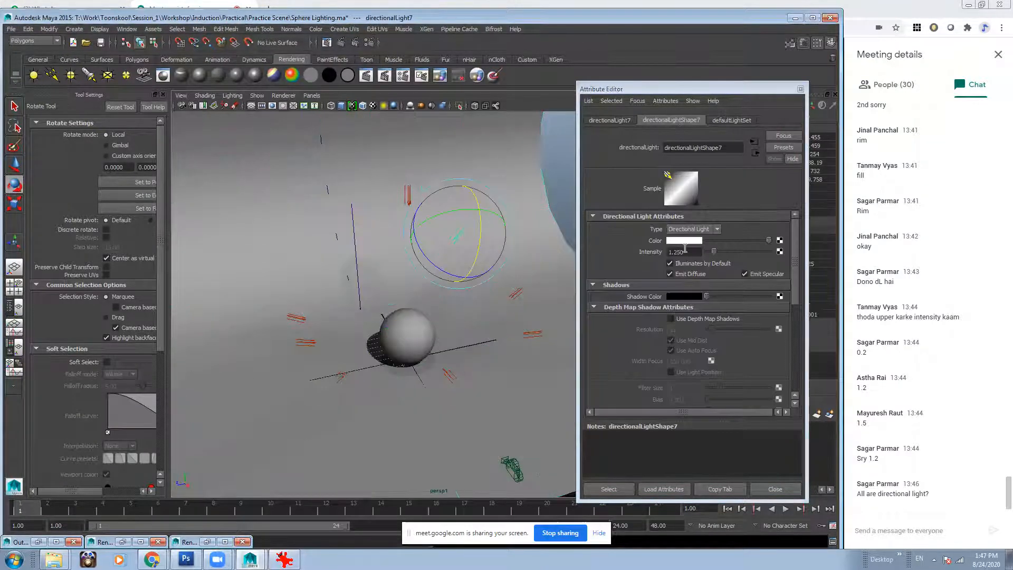
drag(685, 250, 612, 247)
text(.125)
key(Return)
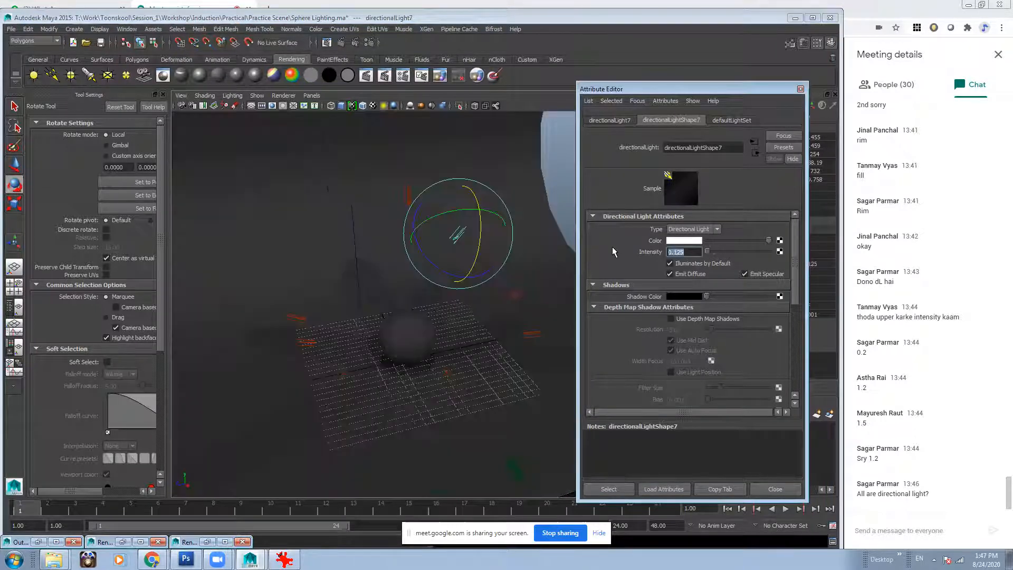
Switch the viewport to camera1 and render the sphere lit by all the dimmed directional lights.
alt+drag(450, 295, 410, 292)
alt+drag(370, 249, 404, 222)
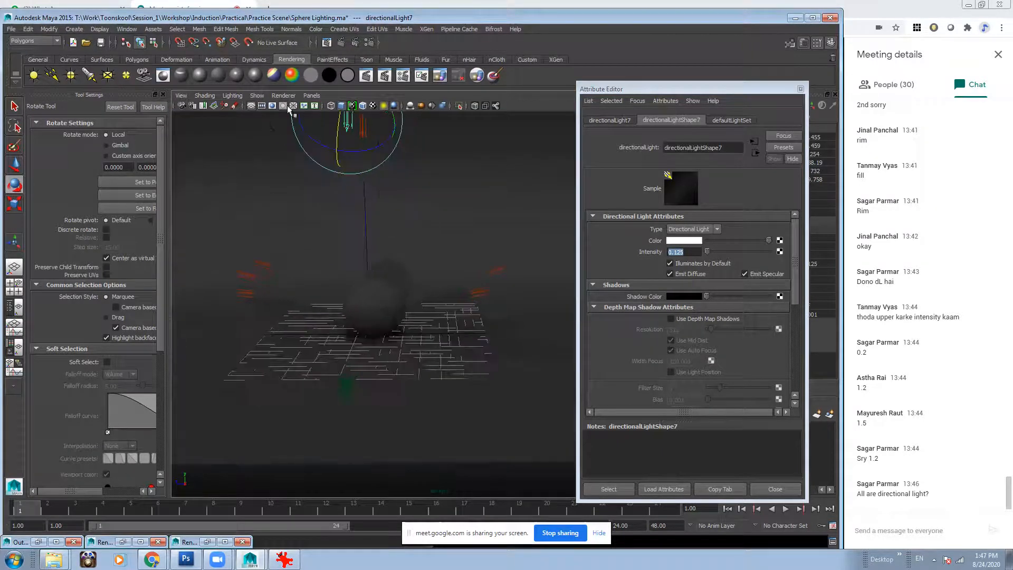
click(311, 96)
mouse_move(325, 103)
click(407, 107)
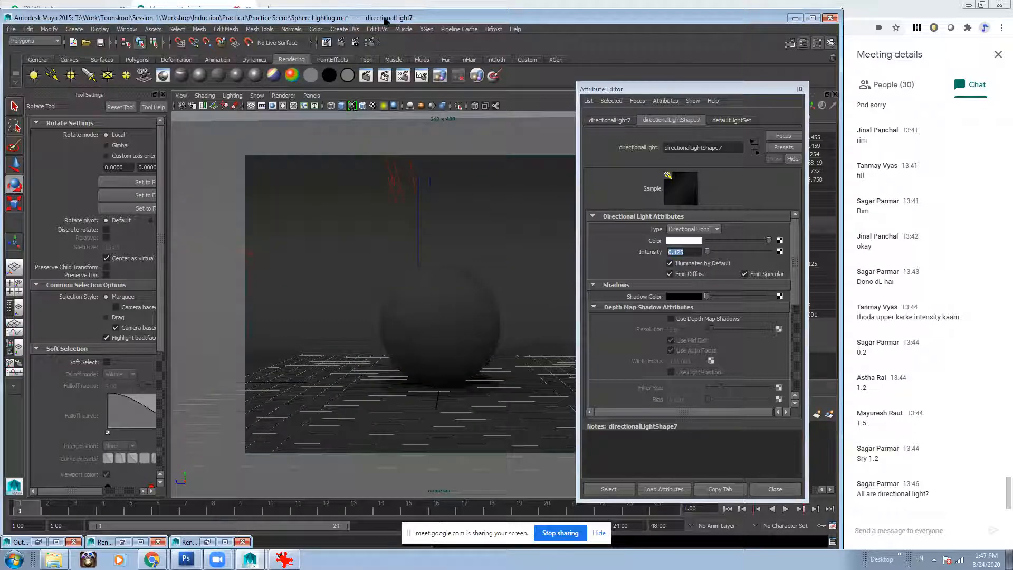
click(327, 42)
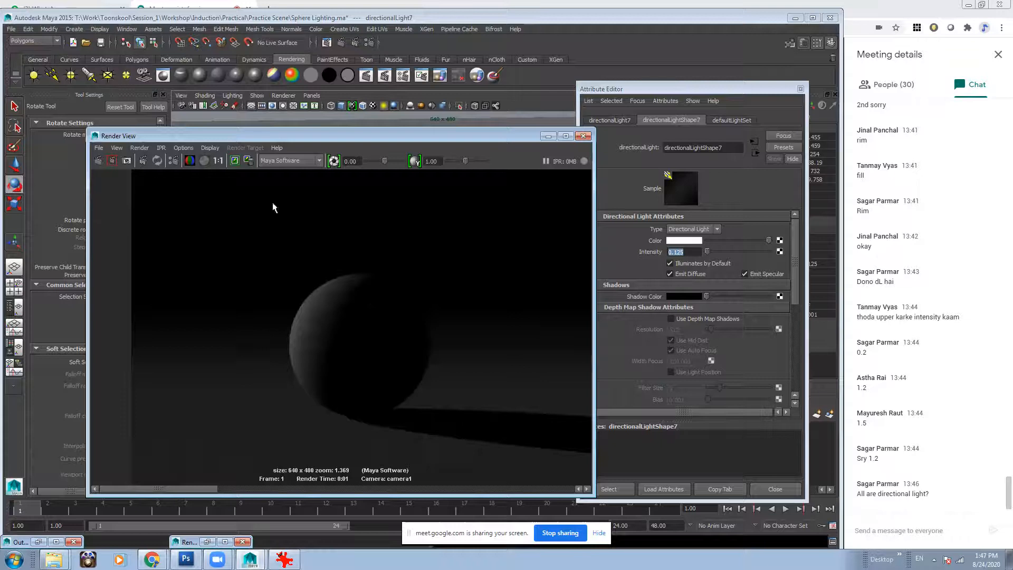
Keep the current single-light image in the enlarged Render View, then render the camera1 frame again.
click(235, 161)
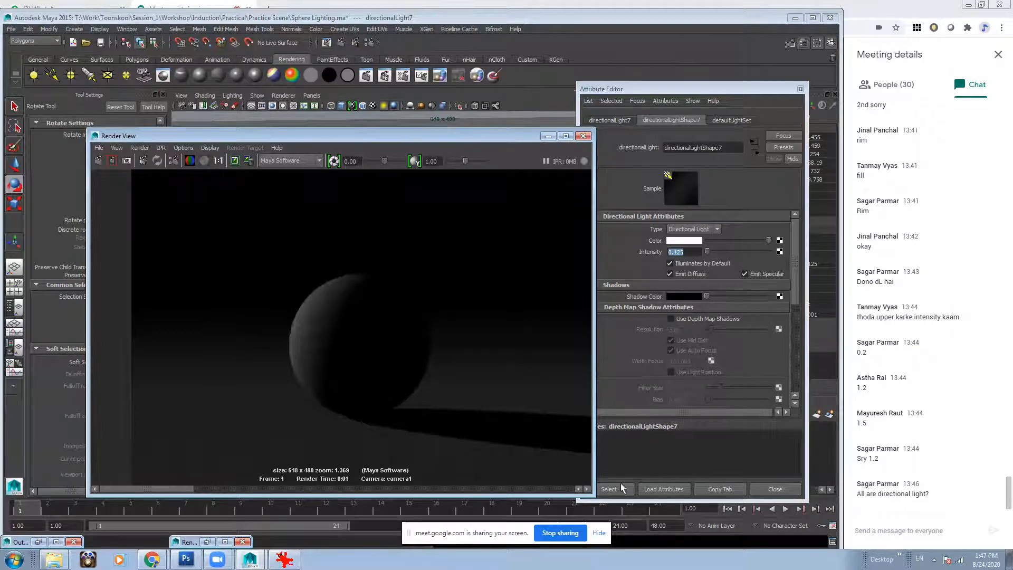
drag(590, 496, 711, 492)
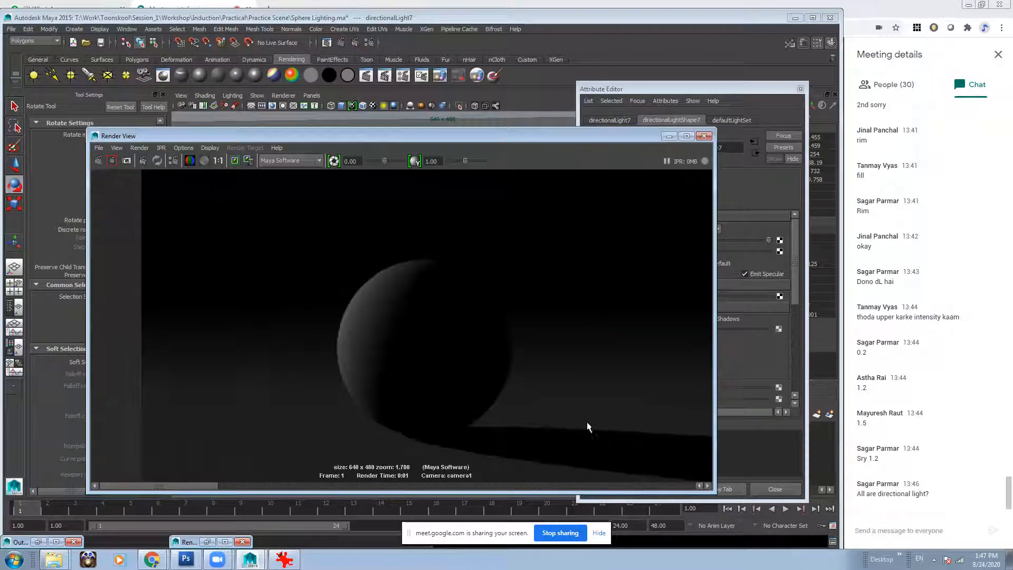
scroll(536, 366, down, 2)
alt+middle_drag(534, 364, 453, 364)
scroll(452, 362, down, 1)
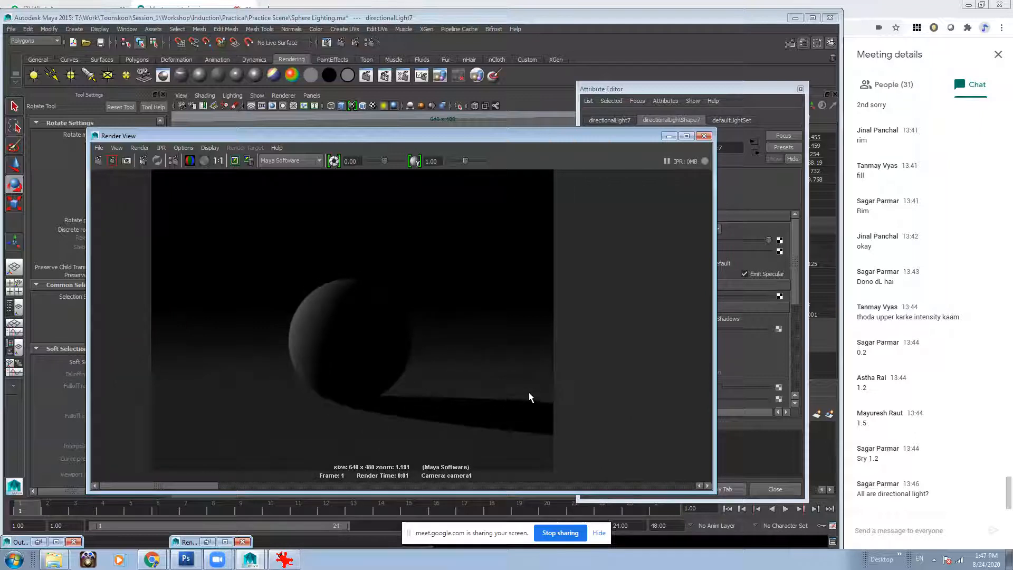
click(97, 162)
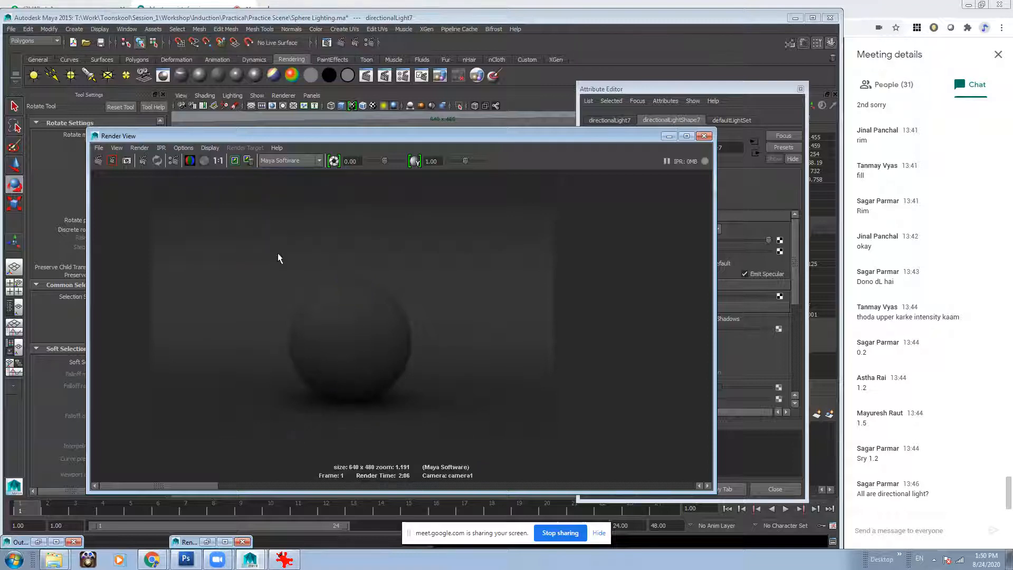
Keep the new soft fill-light render and remove the stored render lit by a single side light.
click(246, 160)
click(281, 488)
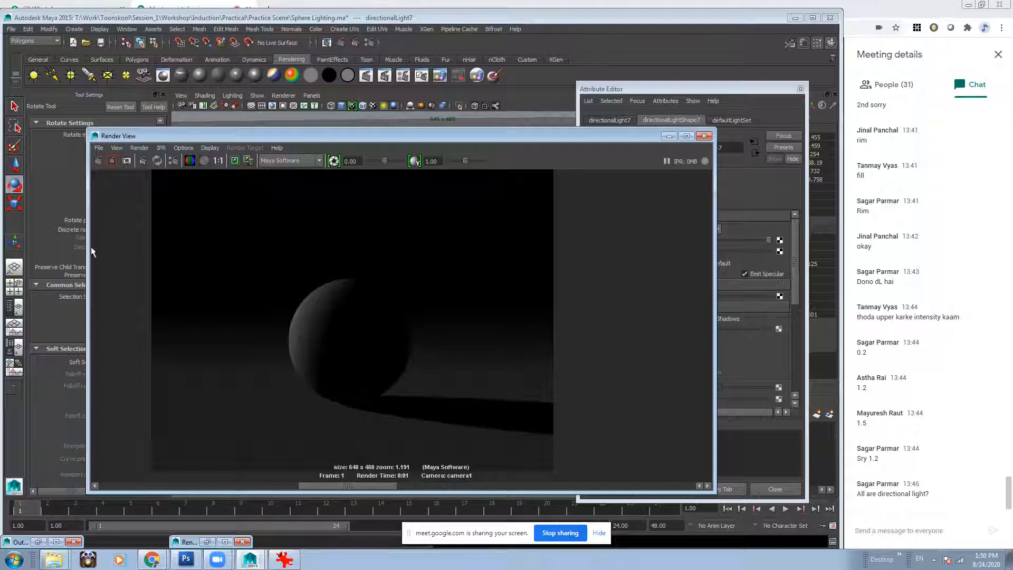
drag(333, 486, 231, 485)
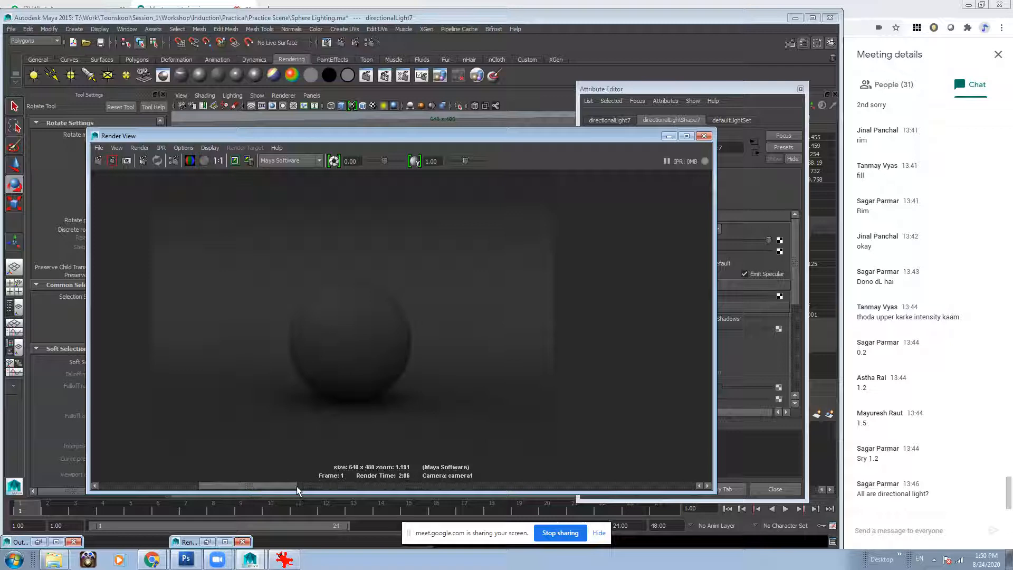
click(341, 485)
click(248, 159)
Compare the stored single-light render casting a shadow behind the sphere with the soft fill-light render.
click(404, 484)
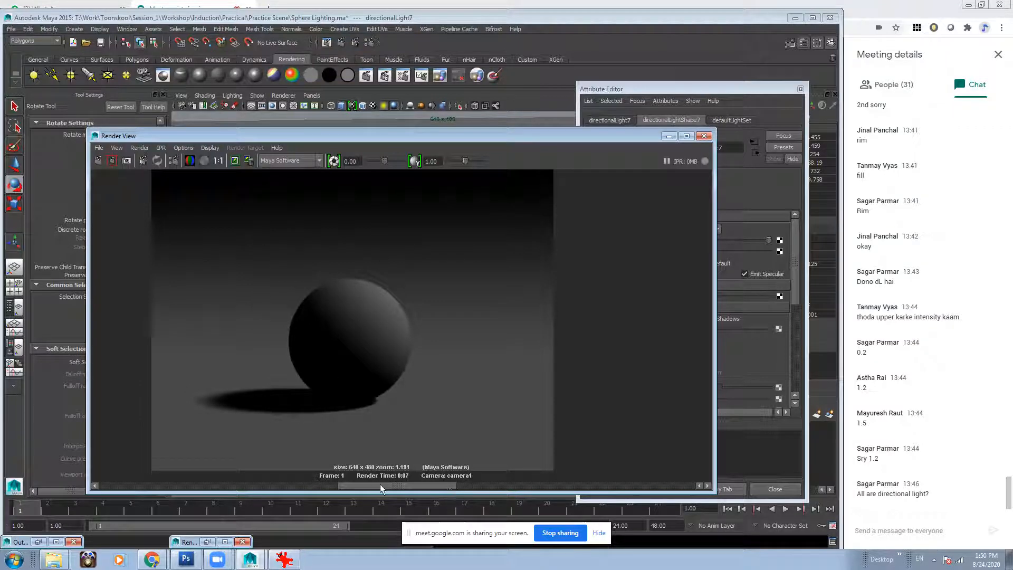
click(293, 485)
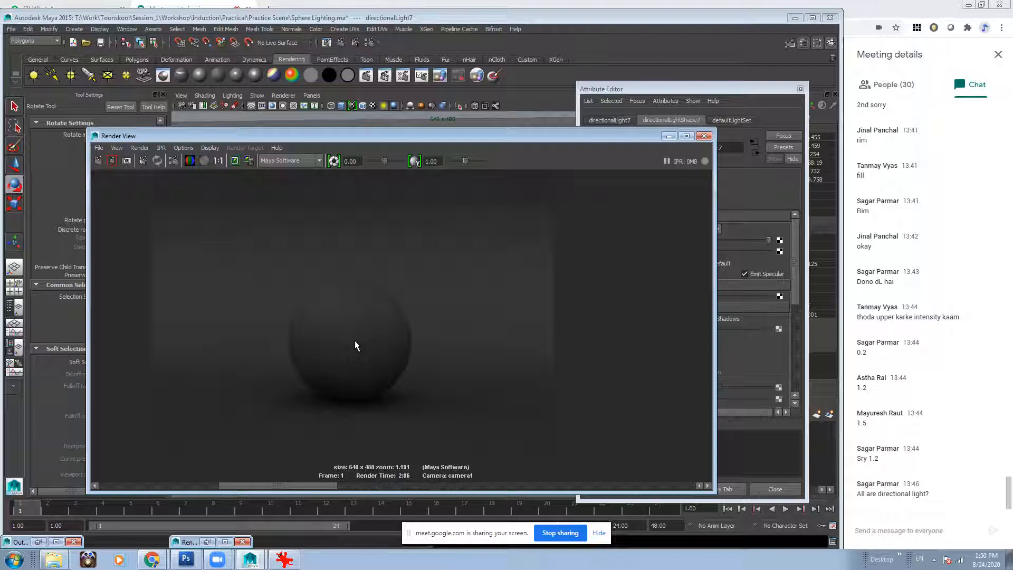
click(351, 486)
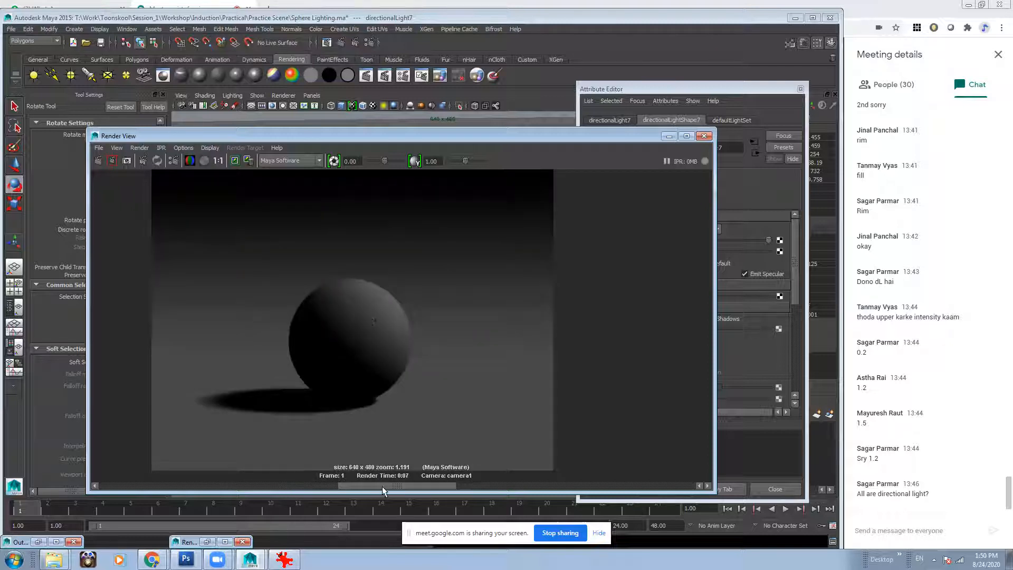
click(317, 486)
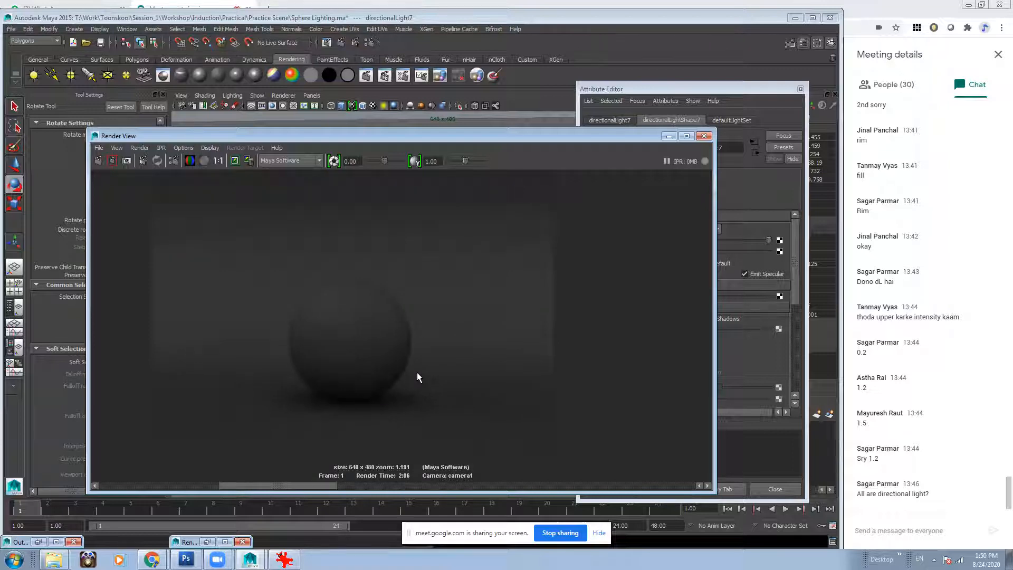
click(399, 486)
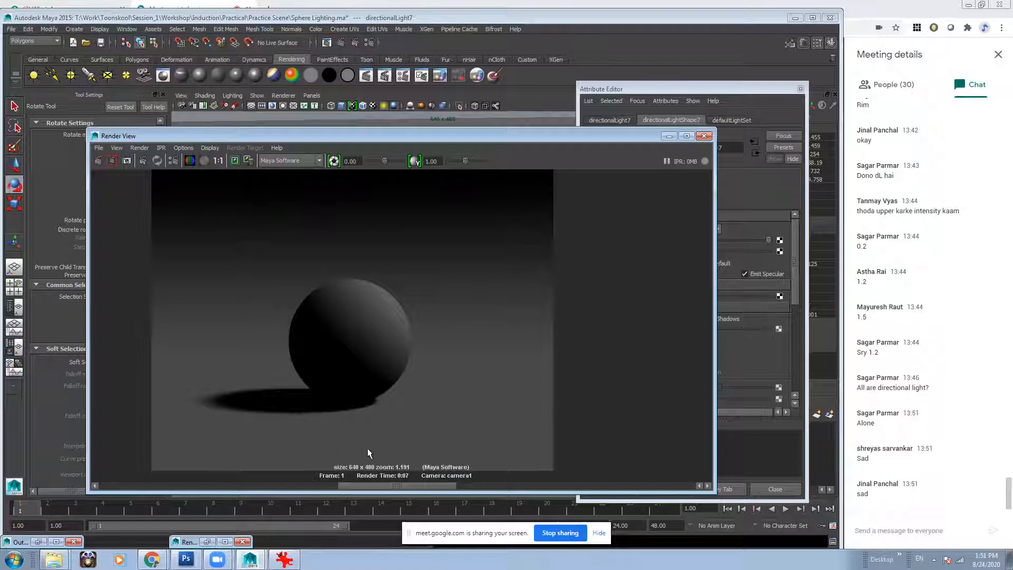
click(311, 486)
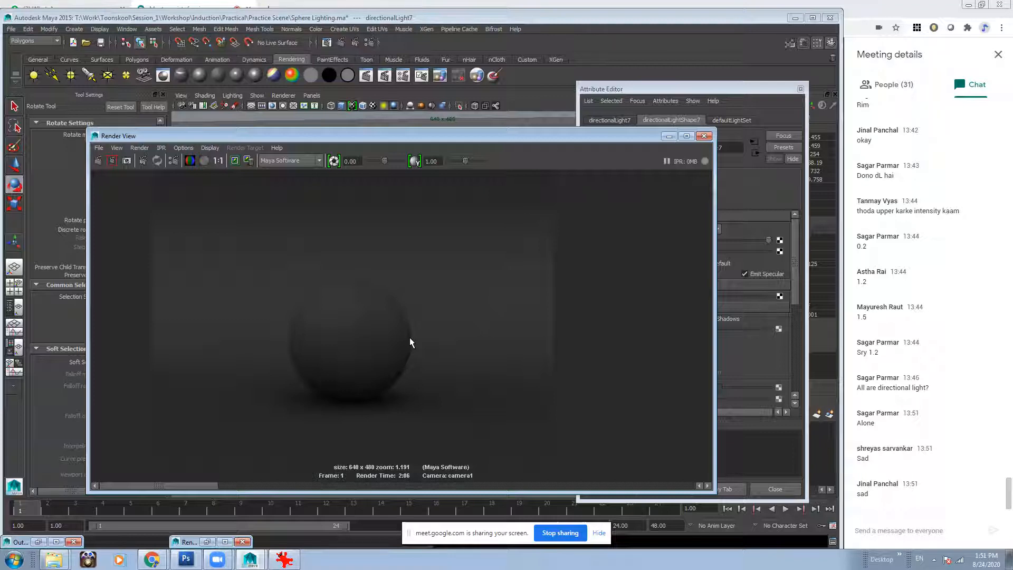
Minimize the Render View, close the Attribute Editor and switch the viewport to the persp1 camera.
click(669, 138)
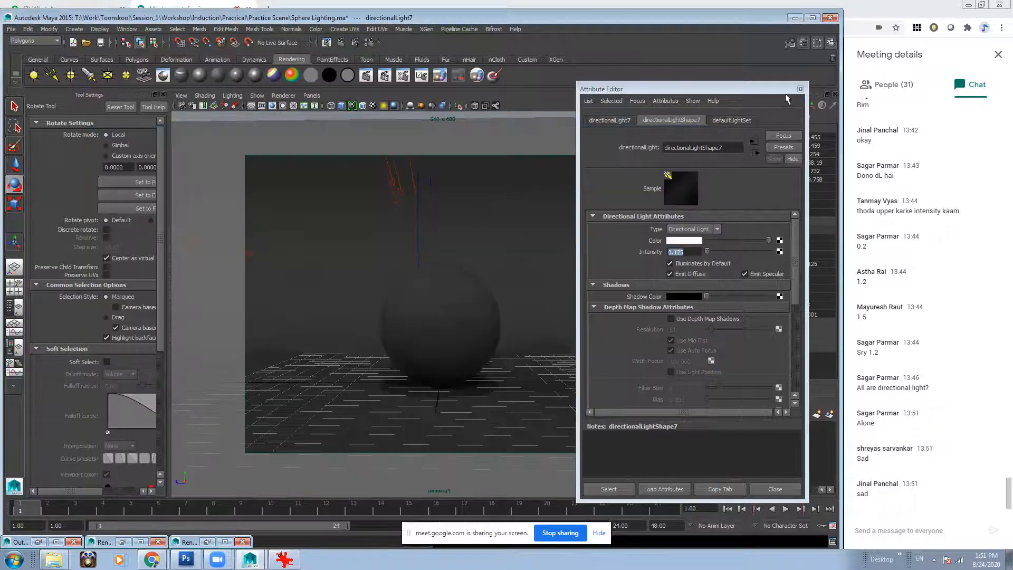
click(800, 88)
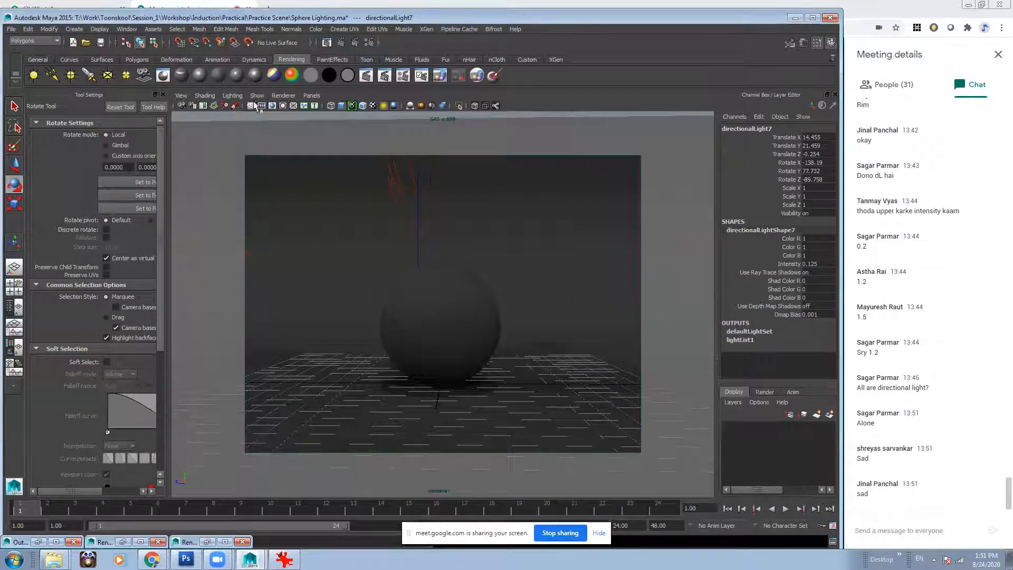
click(311, 95)
mouse_move(327, 105)
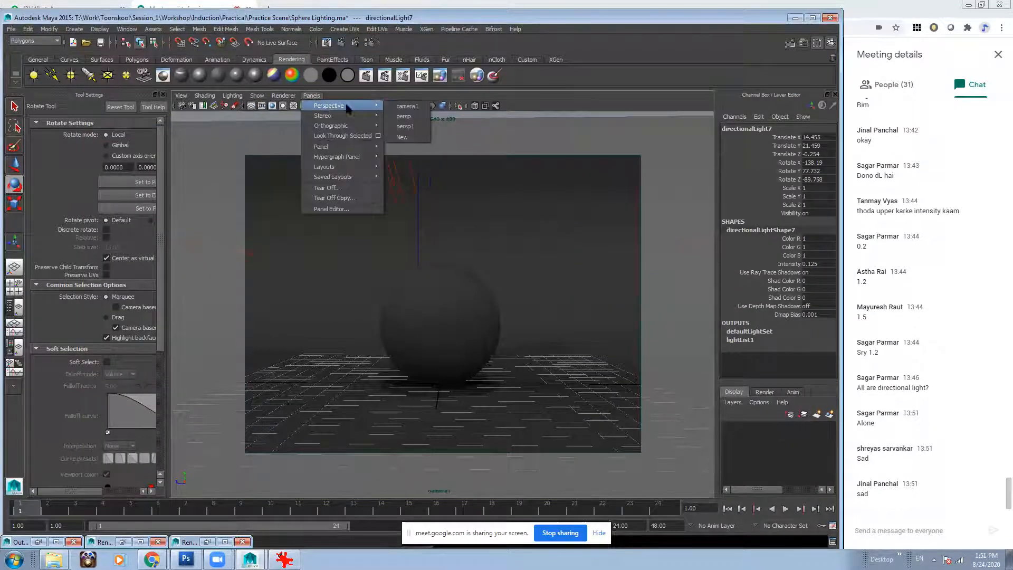
click(401, 124)
alt+drag(395, 282, 345, 290)
Duplicate directionalLight1, move the copy to about X -7.5, Z 9.7 and rotate it to aim at the sphere.
click(294, 250)
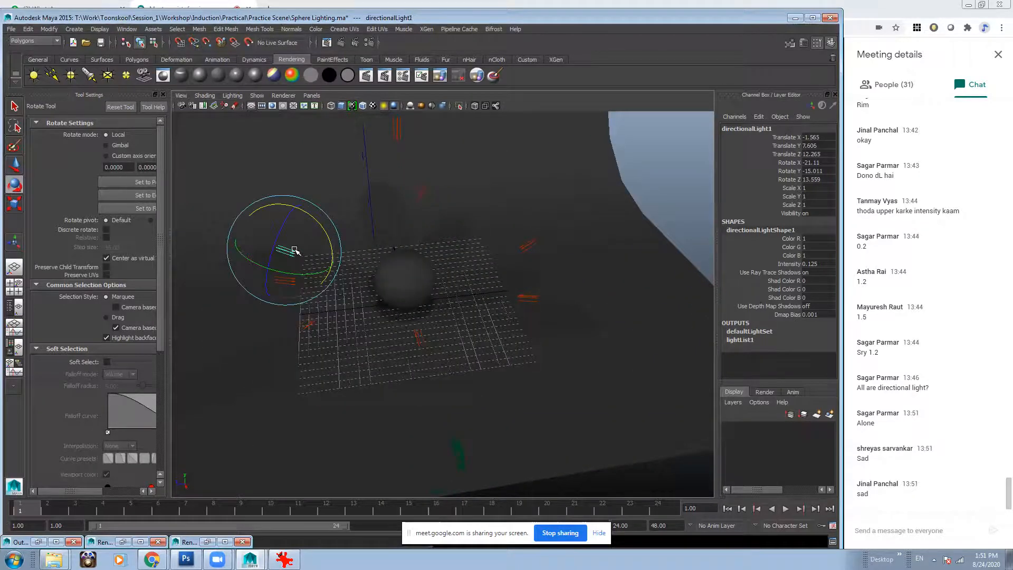
key(ctrl+d)
key(w)
drag(237, 273, 349, 219)
key(e)
mouse_move(345, 260)
alt+mouse_down()
mouse_move(344, 249)
mouse_move(364, 241)
mouse_move(346, 268)
alt+mouse_up()
alt+drag(560, 249, 488, 299)
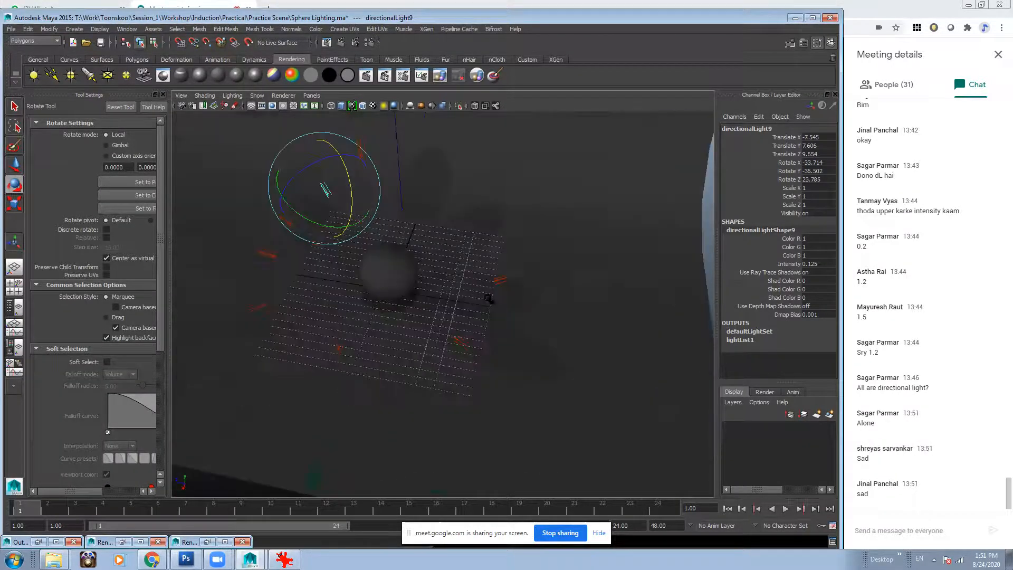
Duplicate the raised directional light on the sphere's opposite side, move the copy to about X -6.5, Y 7.8 and aim it at the sphere.
click(507, 279)
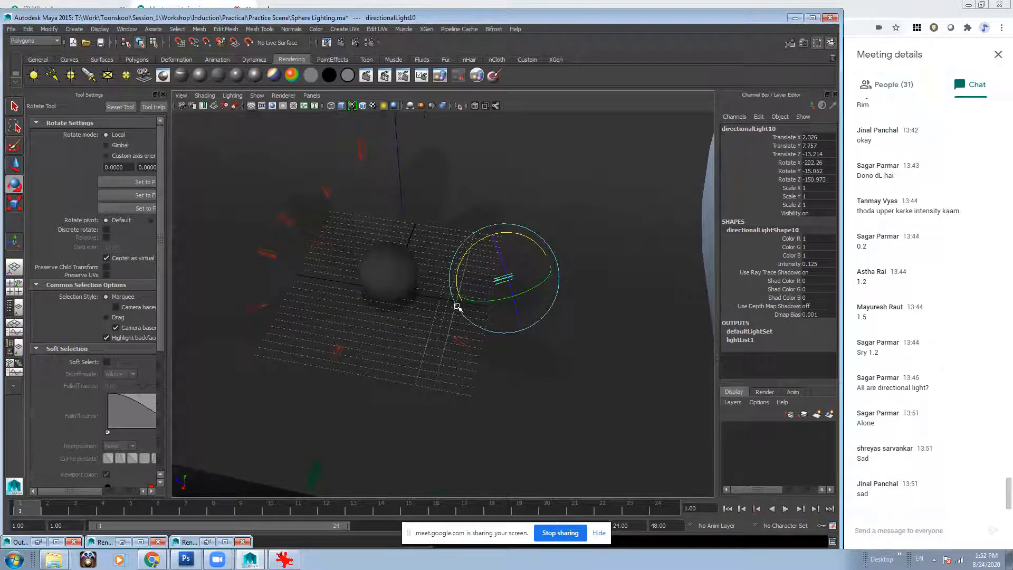
key(w)
drag(462, 296, 505, 241)
key(e)
drag(461, 186, 479, 315)
key(w)
key(e)
alt+middle_drag(479, 316, 479, 272)
alt+drag(479, 272, 439, 288)
key(w)
alt+drag(472, 319, 211, 312)
Group directionalLight1 through directionalLight10 in the Outliner and rename the group Fill_Lights.
click(127, 29)
click(137, 105)
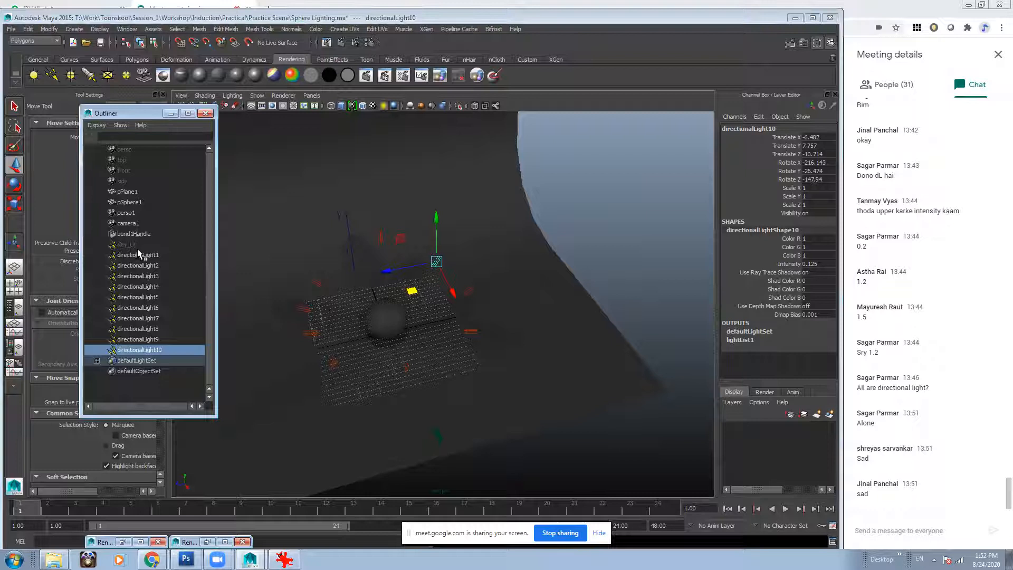
click(151, 257)
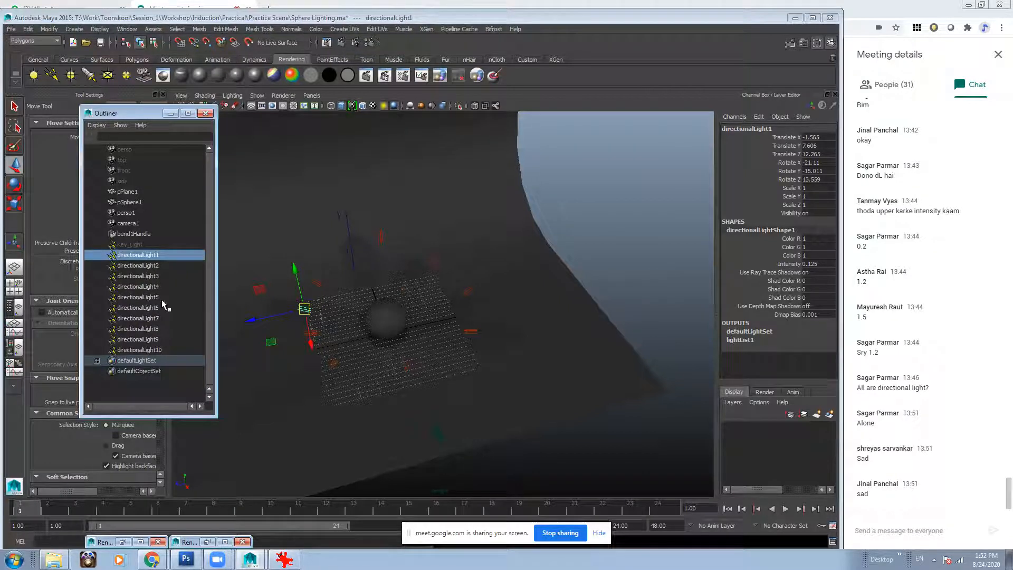
shift+click(155, 349)
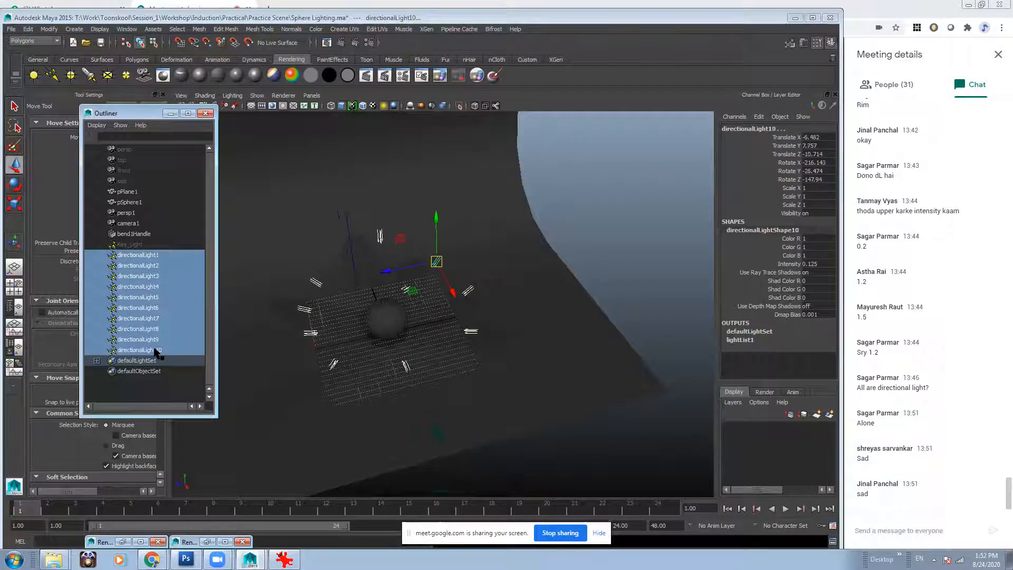
key(ctrl+g)
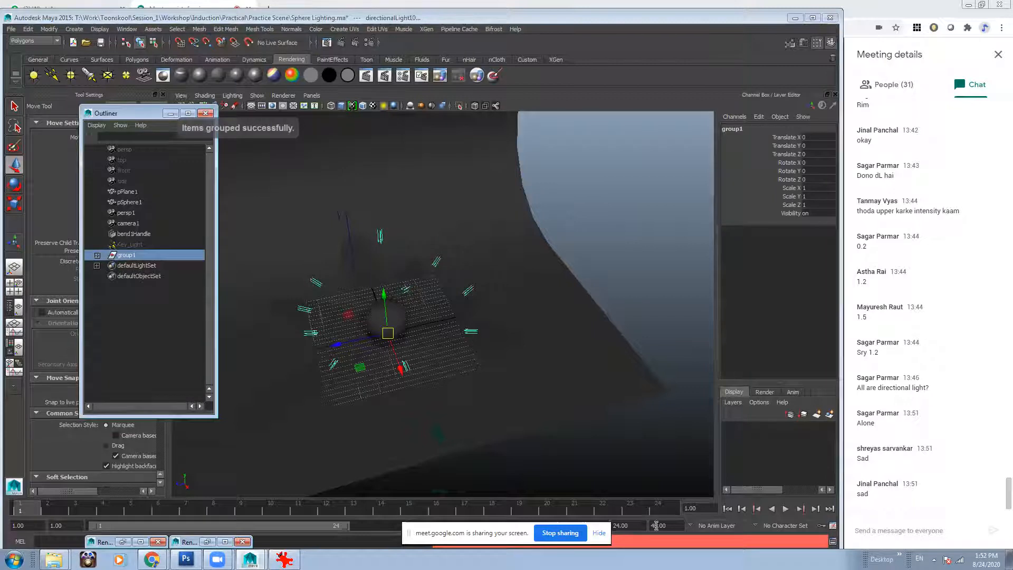
double_click(138, 255)
text(Fill_Lights)
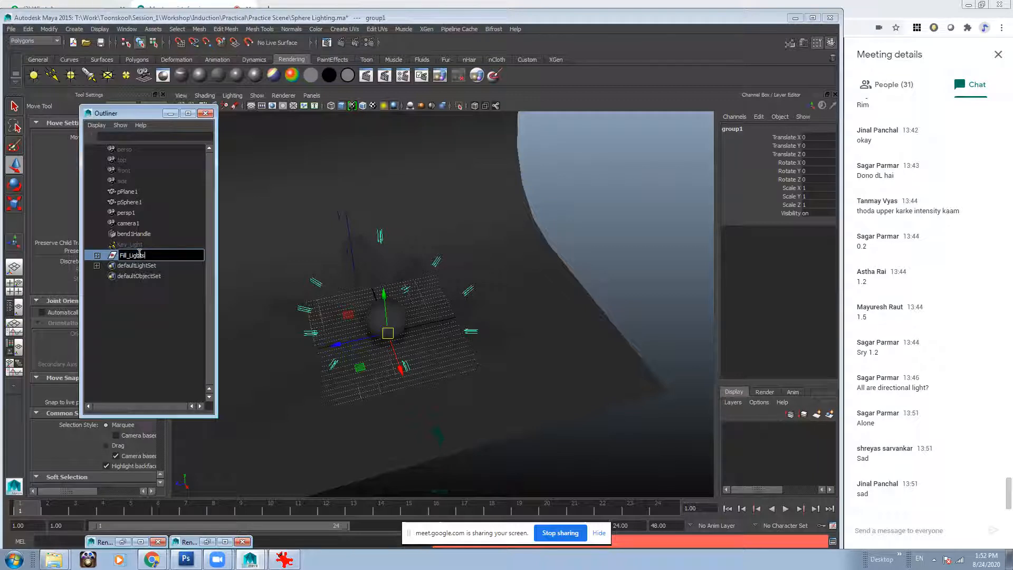
key(Return)
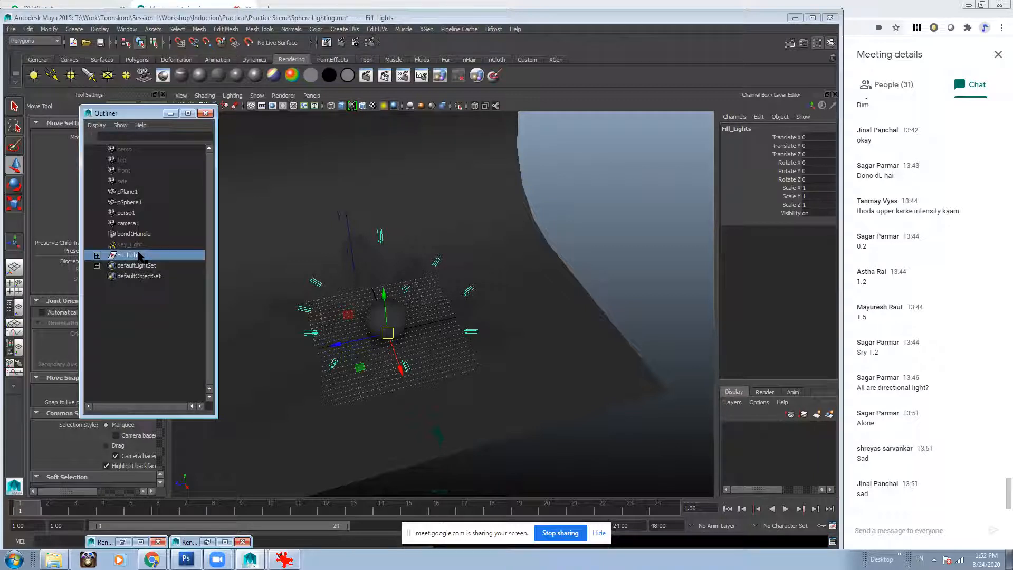
Select the Fill_Lights group and hide it.
click(165, 287)
click(118, 255)
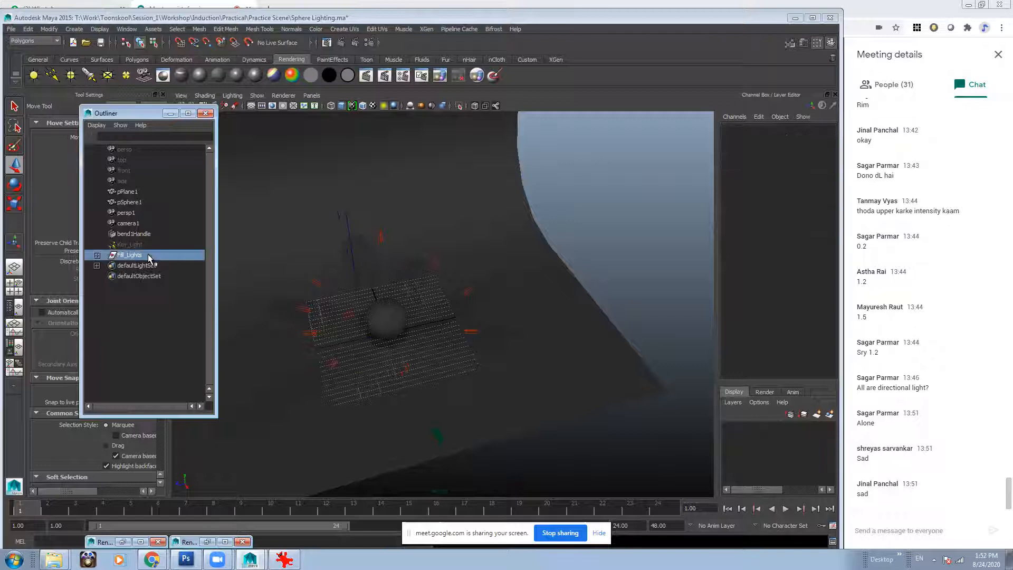
click(158, 274)
click(129, 256)
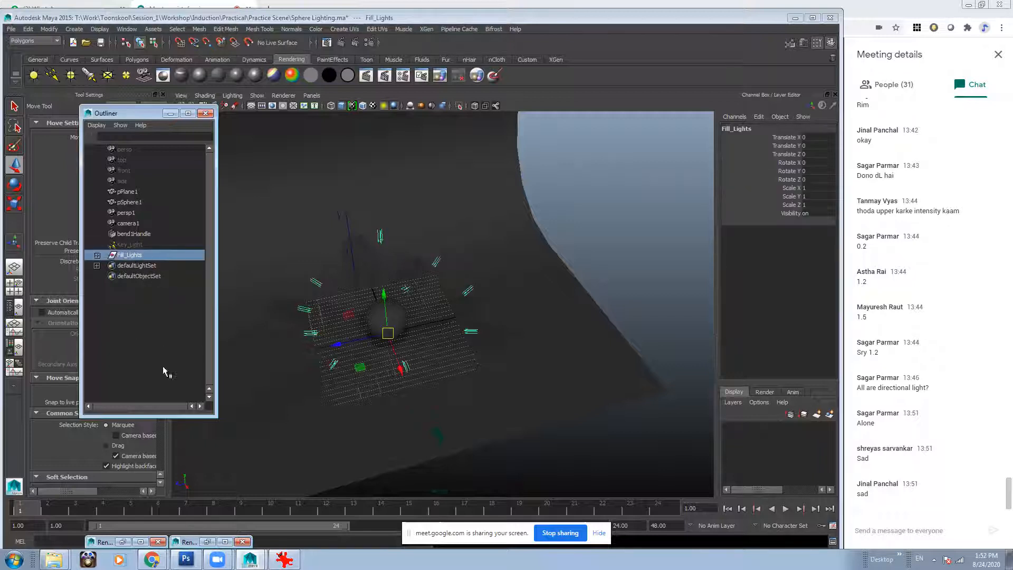
click(165, 366)
click(148, 257)
click(141, 278)
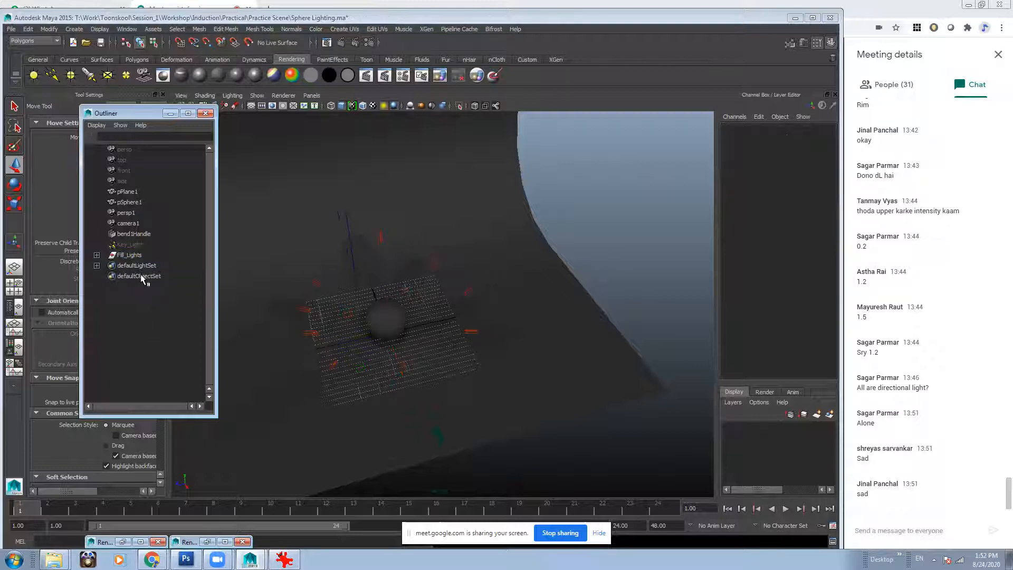
click(138, 256)
alt+drag(407, 335, 354, 355)
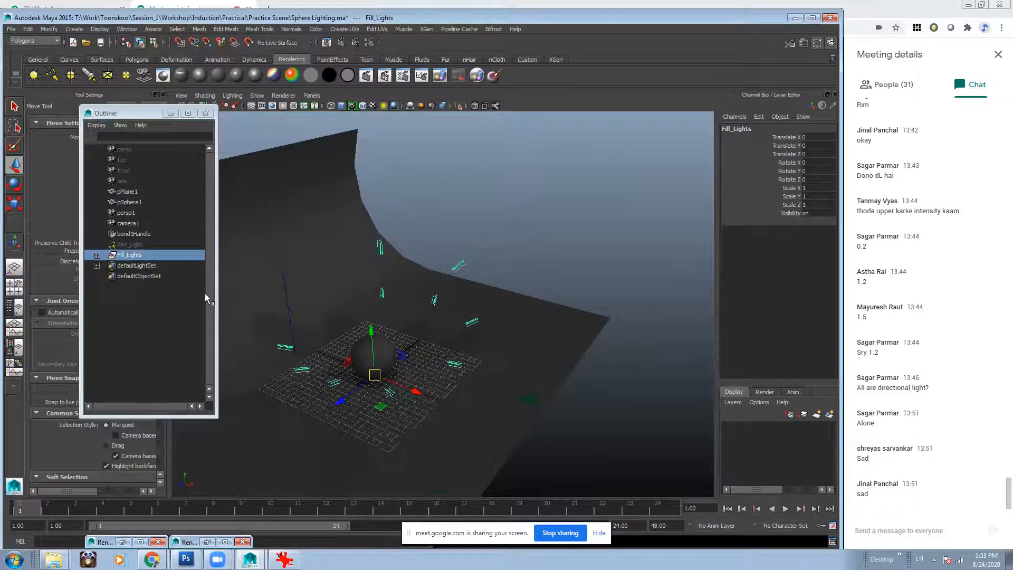
key(ctrl+h)
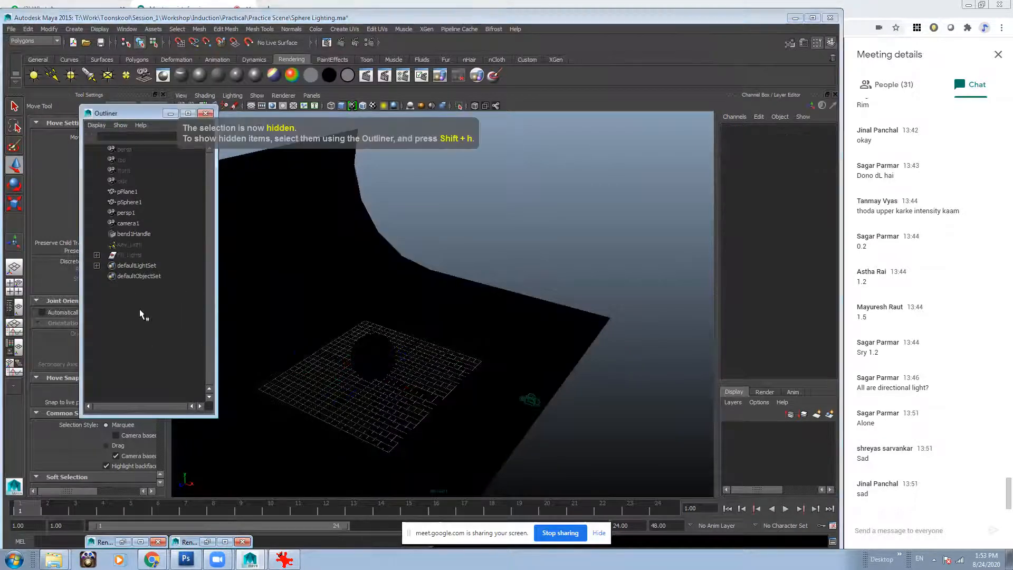
Create a new directional light at the origin and rotate it to shine diagonally onto the sphere.
alt+drag(494, 317, 533, 333)
click(53, 75)
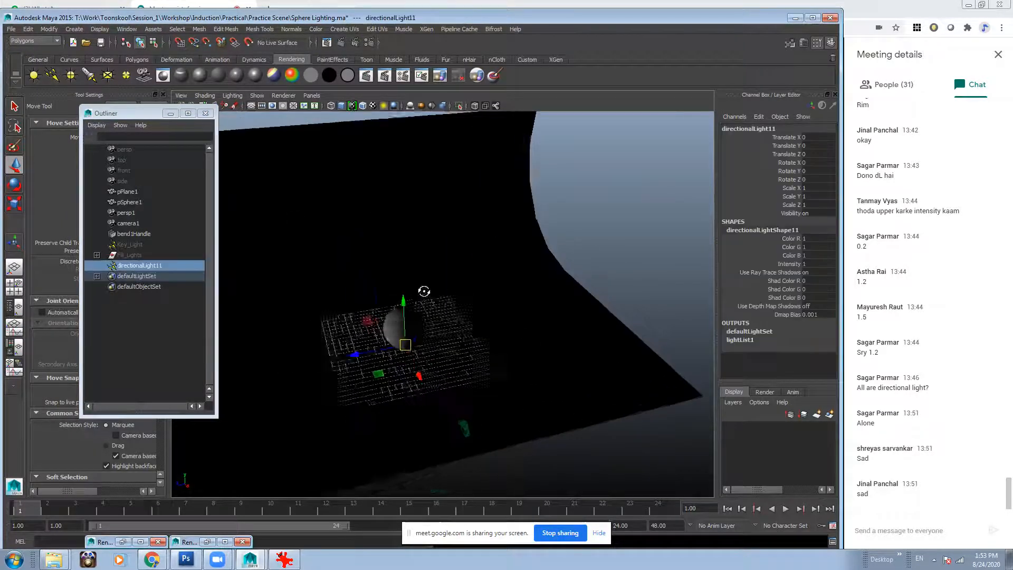
alt+drag(427, 290, 416, 296)
key(e)
drag(404, 335, 356, 332)
click(417, 286)
Place the new directional light at about X -4.1, Y 6.9, Z 4.3 and tilt it down about 8 degrees toward the sphere.
scroll(424, 273, up, 3)
alt+drag(424, 273, 443, 267)
key(w)
drag(375, 285, 335, 275)
key(e)
drag(392, 238, 388, 274)
key(w)
drag(326, 273, 316, 262)
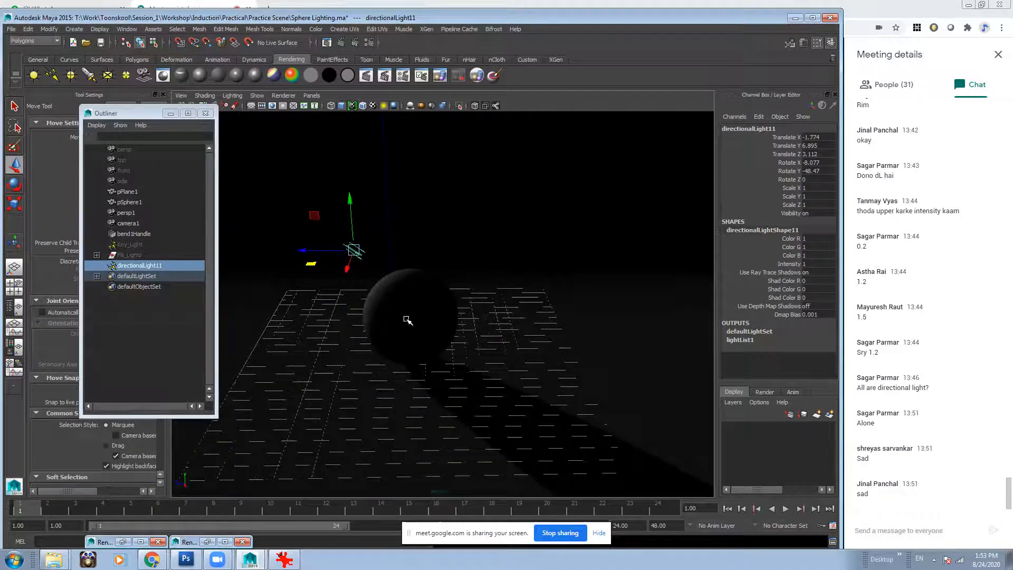
alt+drag(407, 318, 484, 337)
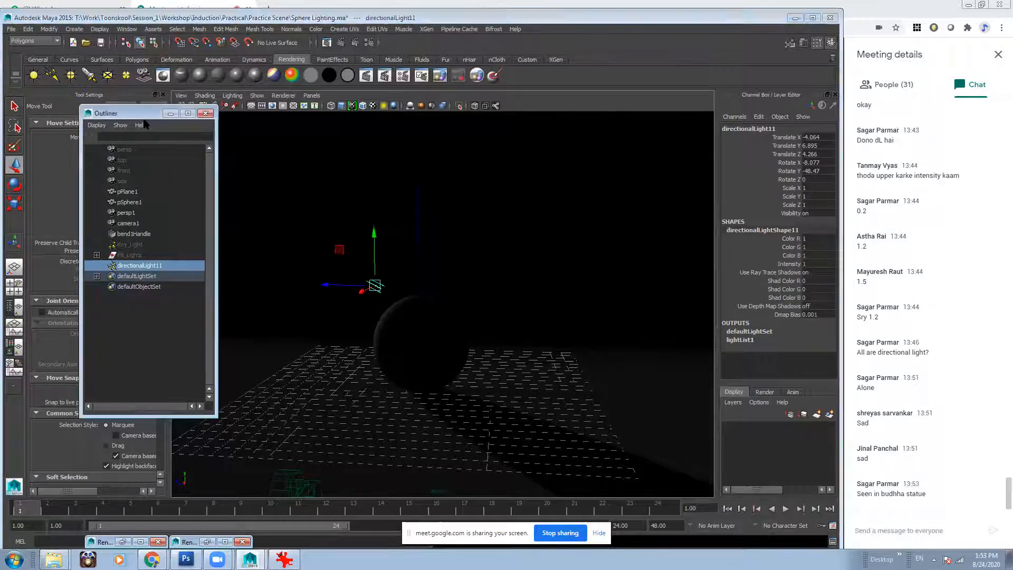
drag(143, 119, 85, 135)
alt+drag(493, 301, 501, 356)
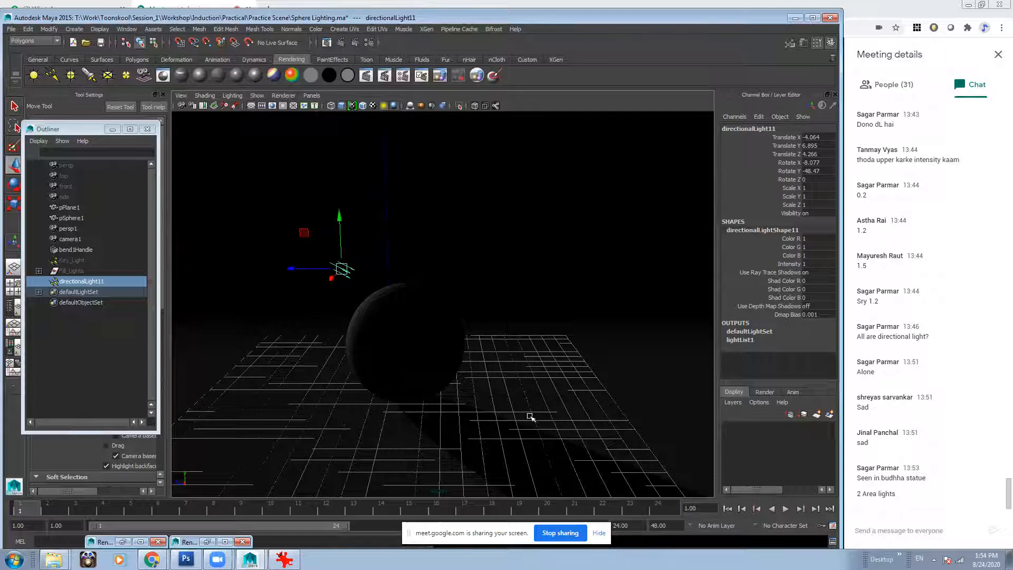
Look through camera1, keep the existing image in the Render View, and render the frame with the new directional light.
click(309, 96)
mouse_move(332, 103)
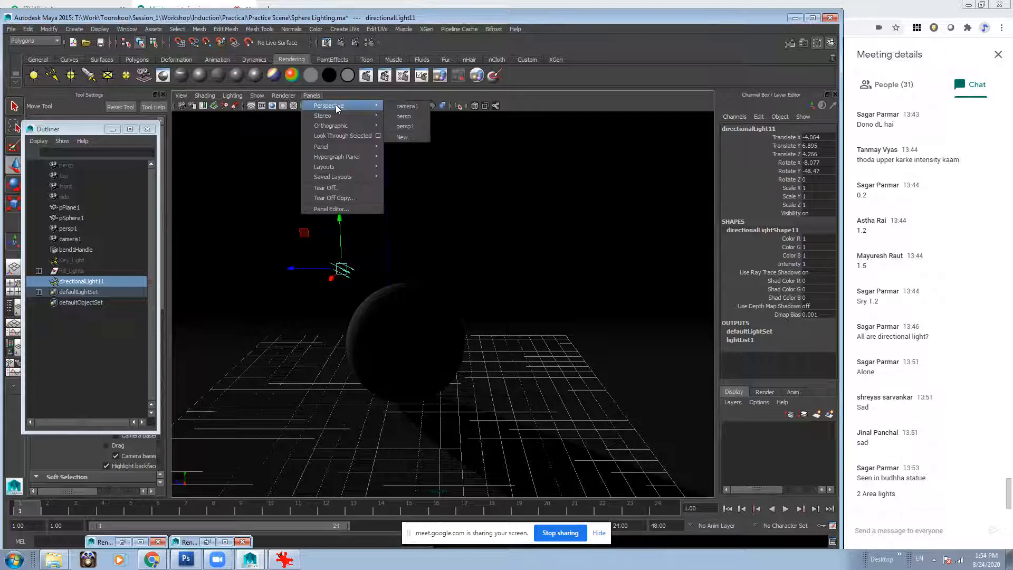
click(412, 111)
click(327, 42)
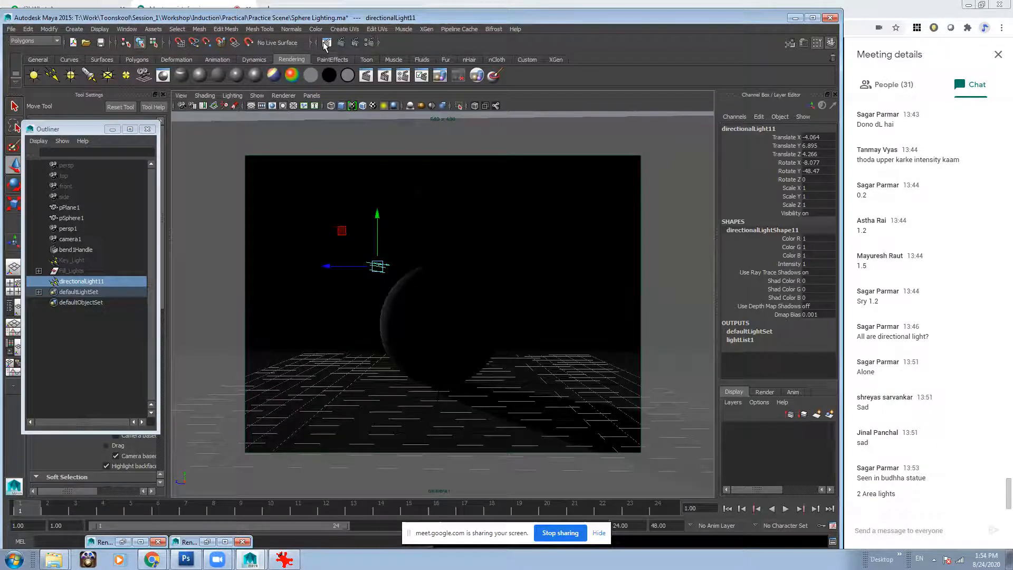
click(236, 161)
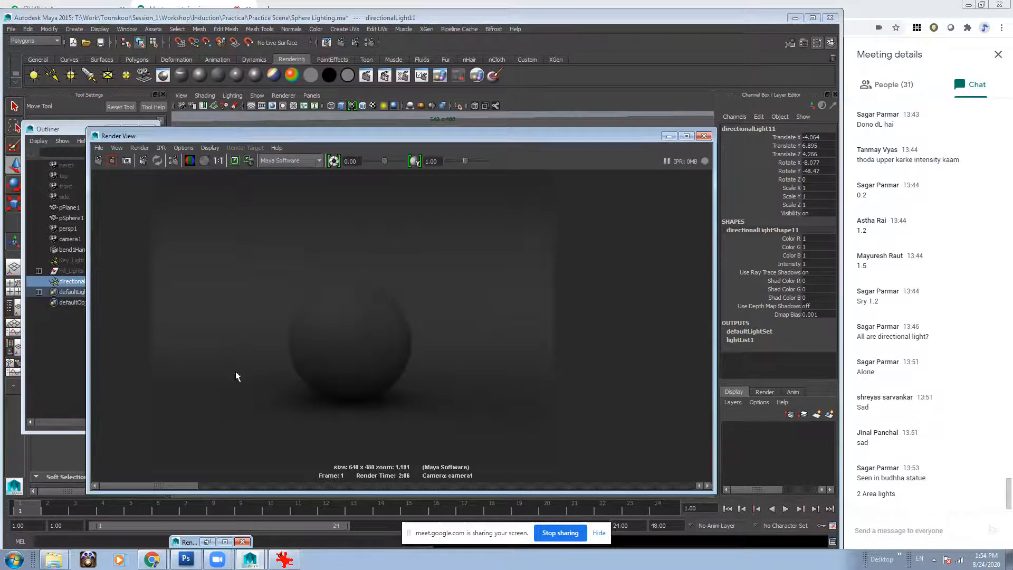
click(97, 163)
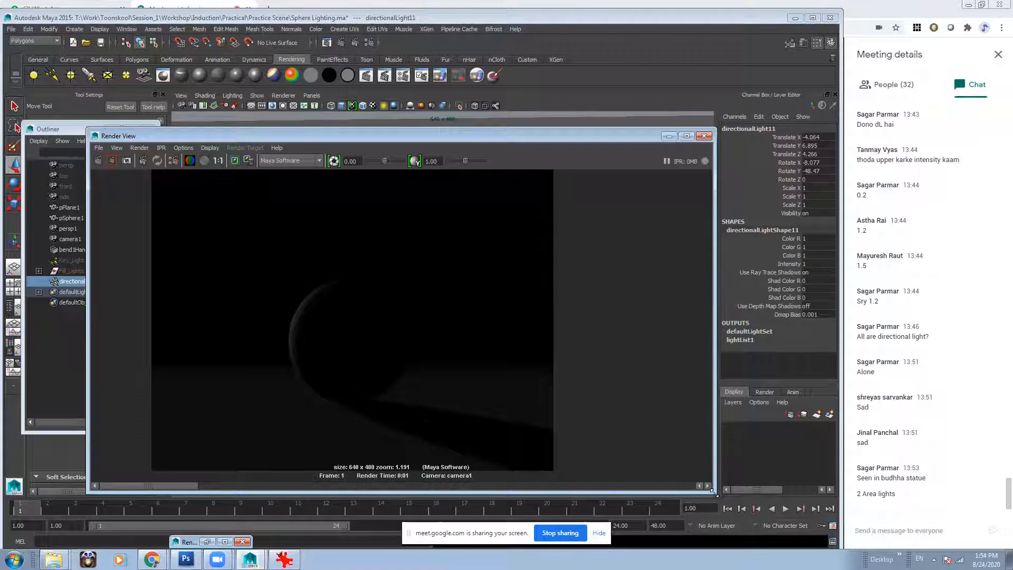
drag(715, 493, 760, 515)
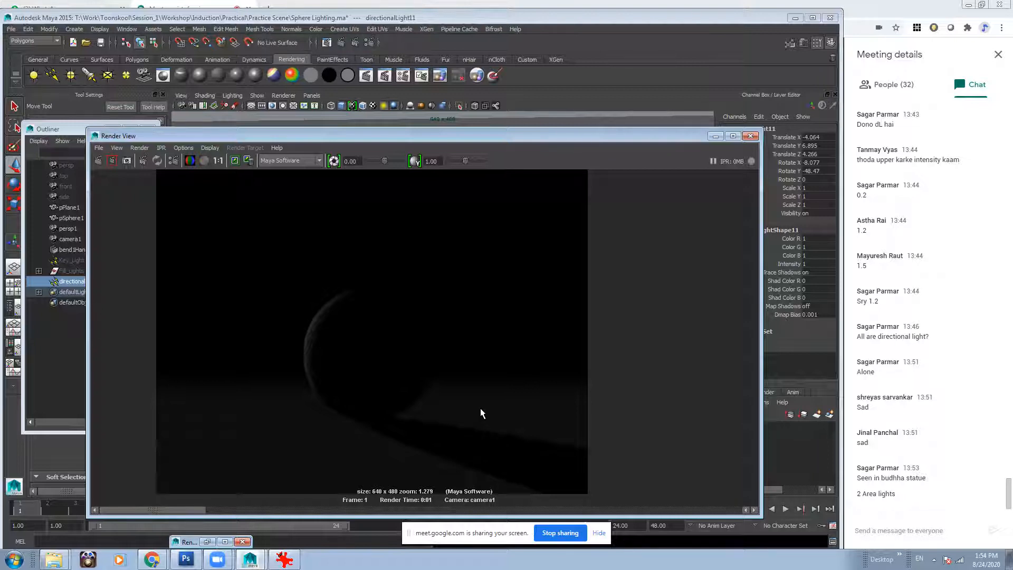
click(715, 137)
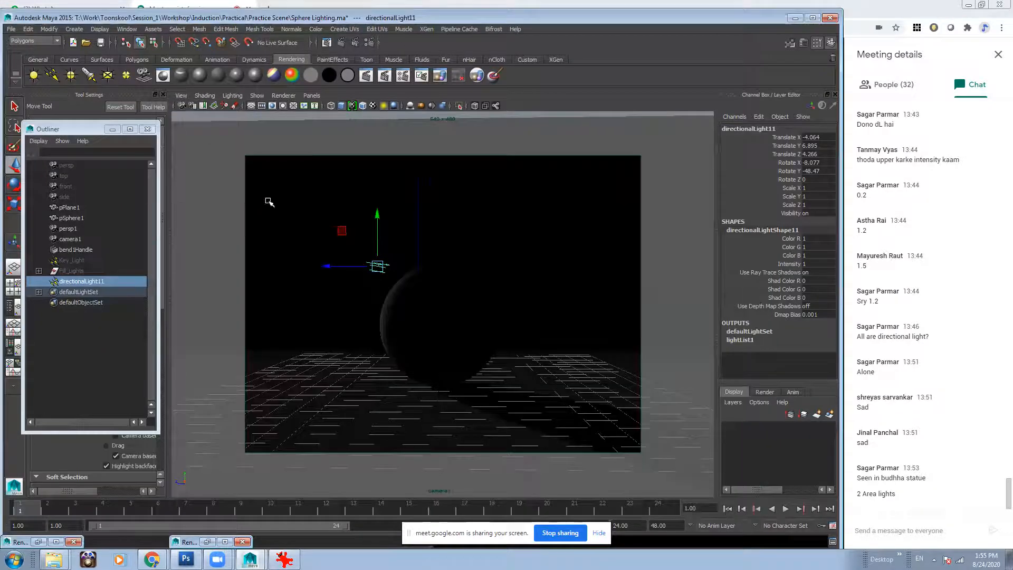
Switch to the Rendering menu set and open the light-centric Light Linking Editor beside the Outliner.
click(309, 136)
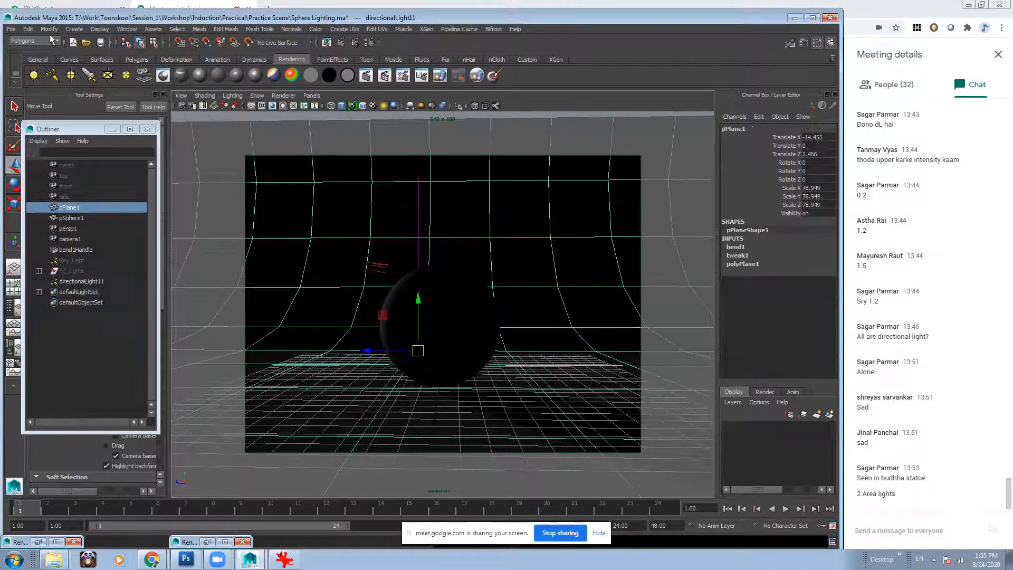
click(34, 40)
click(24, 77)
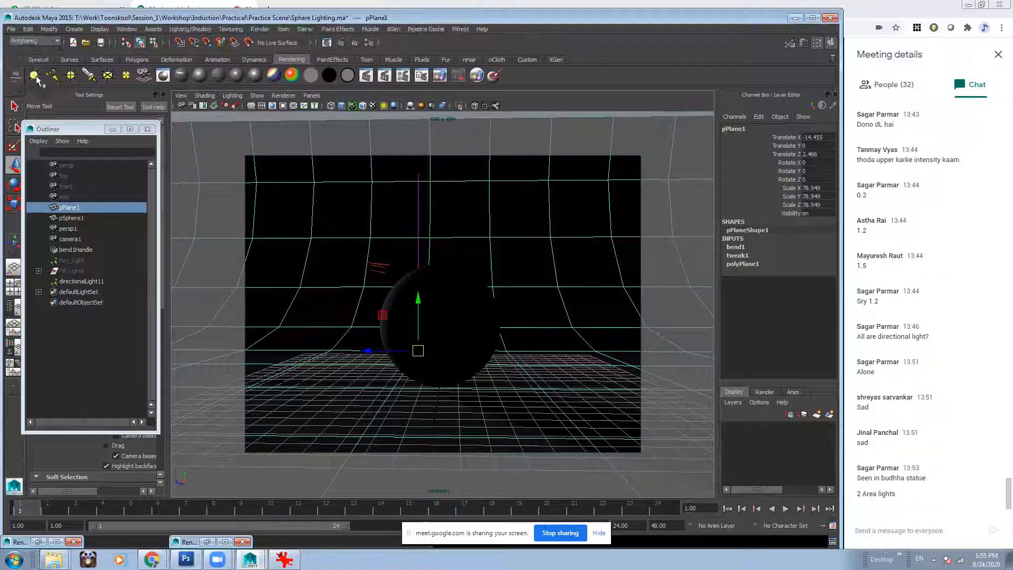
click(192, 30)
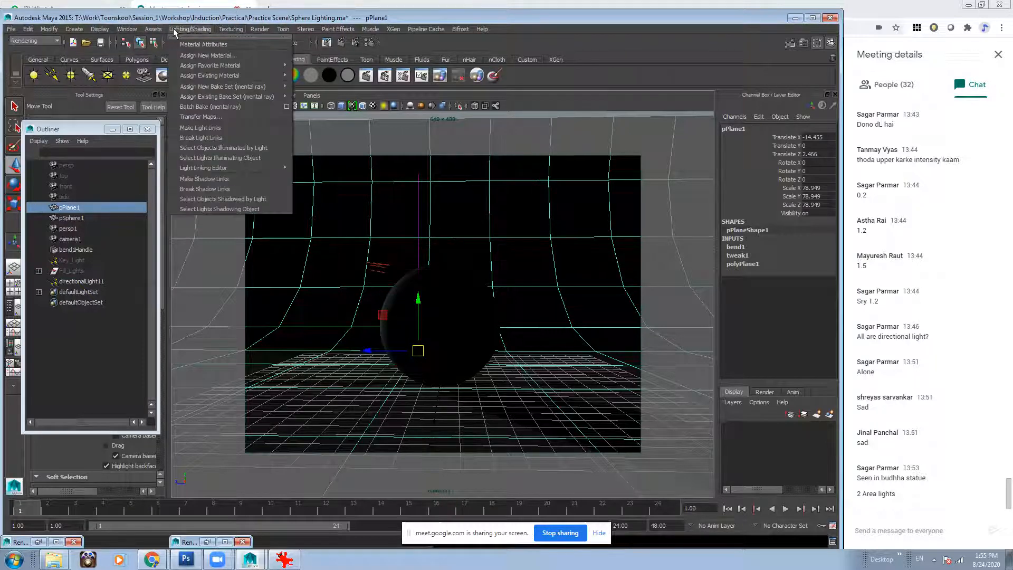
mouse_move(211, 167)
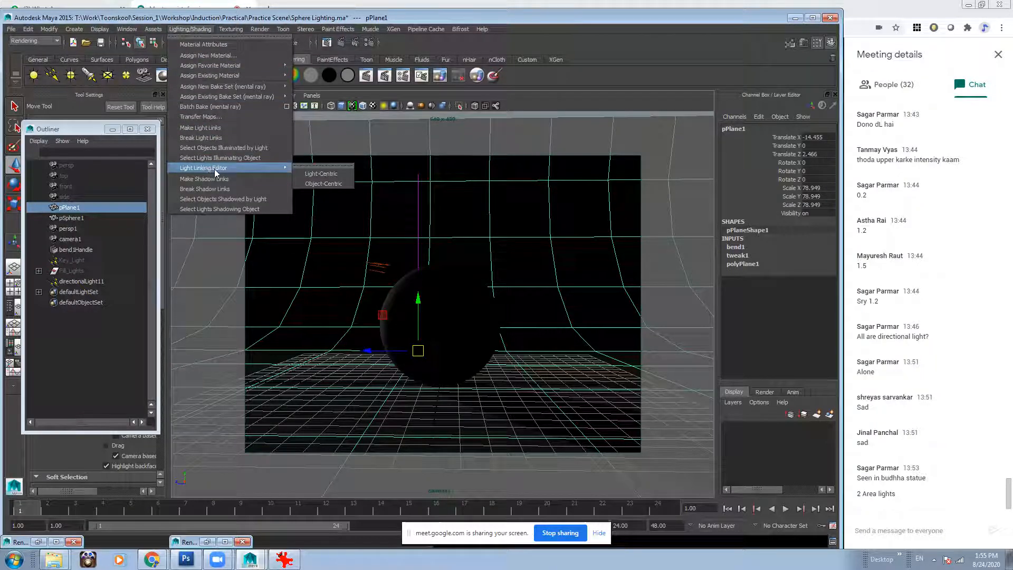
click(336, 176)
drag(509, 121, 386, 111)
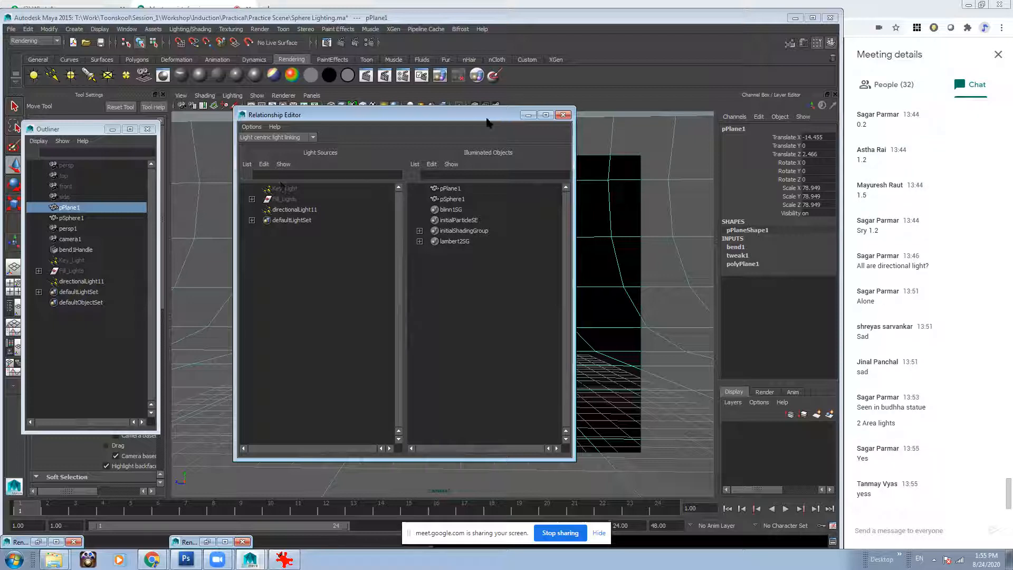
drag(486, 124, 439, 122)
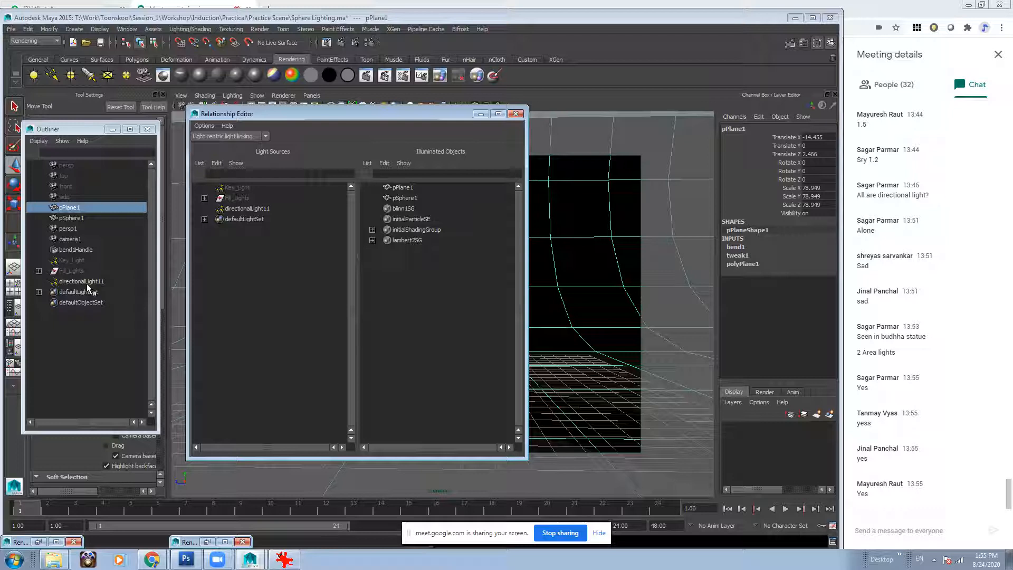
Rename directionalLight11 as Rim.
double_click(92, 281)
text(Rim)
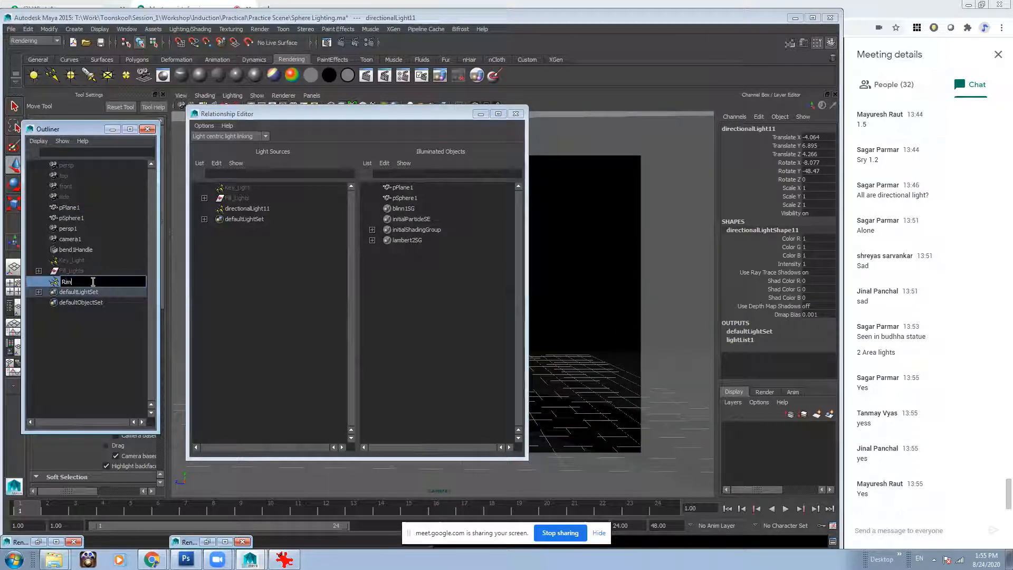
key(Return)
Unlink pPlane1 from the Rim light in the light linking editor and minimize the editor.
click(258, 274)
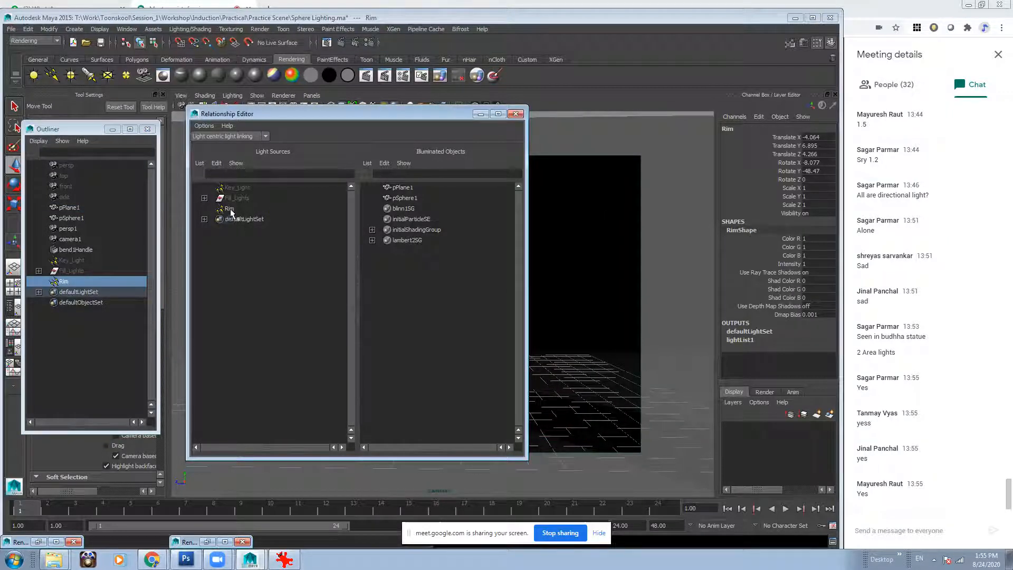
click(230, 209)
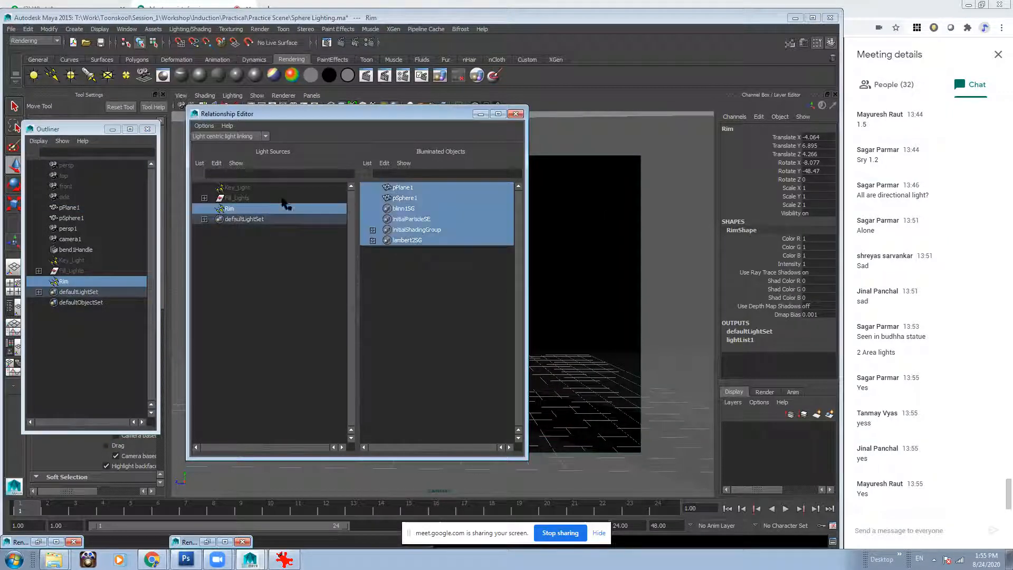
click(417, 189)
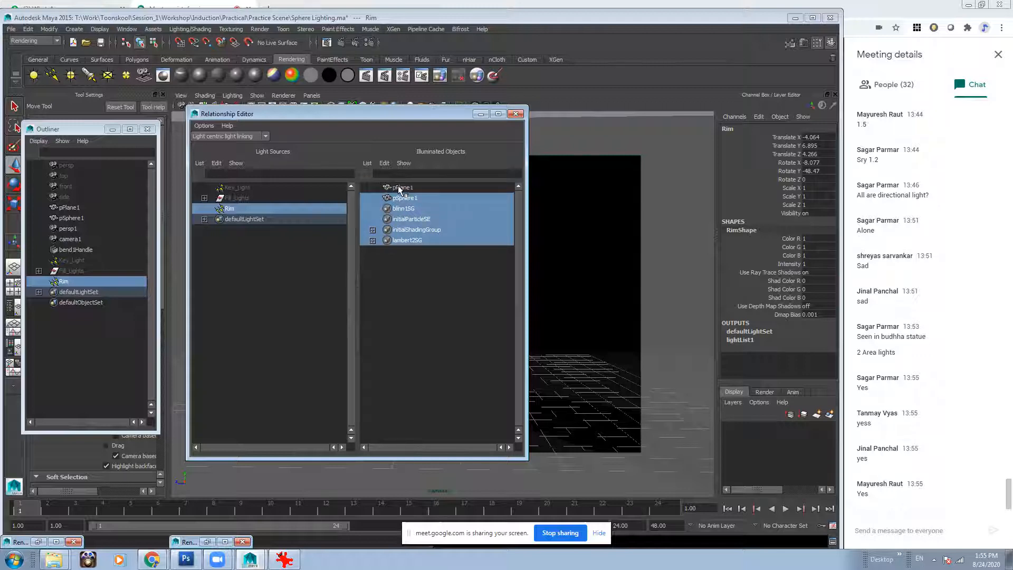
click(480, 114)
Render camera1 again to check the Rim light's effect on the sphere and backdrop.
click(327, 43)
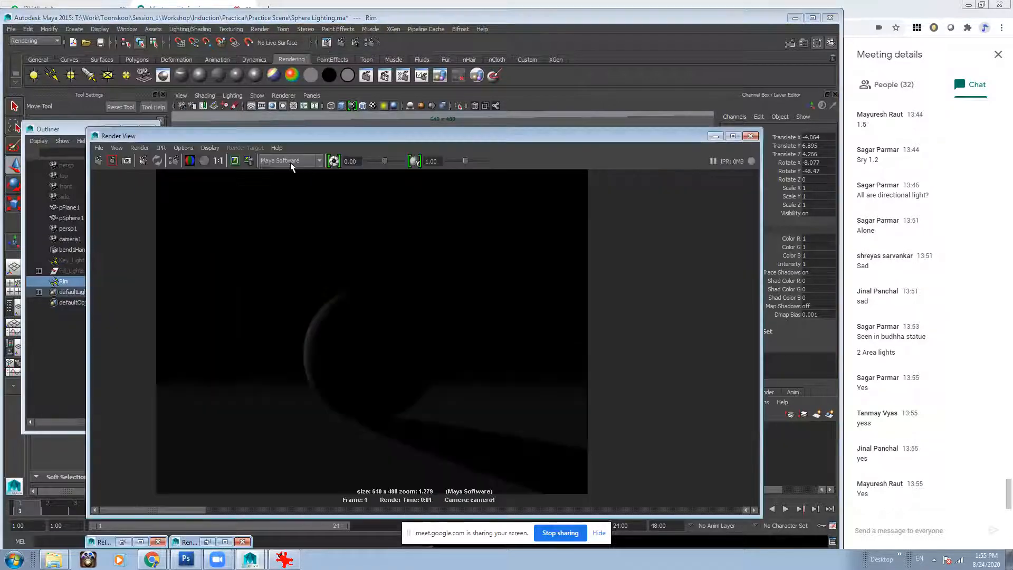
click(97, 163)
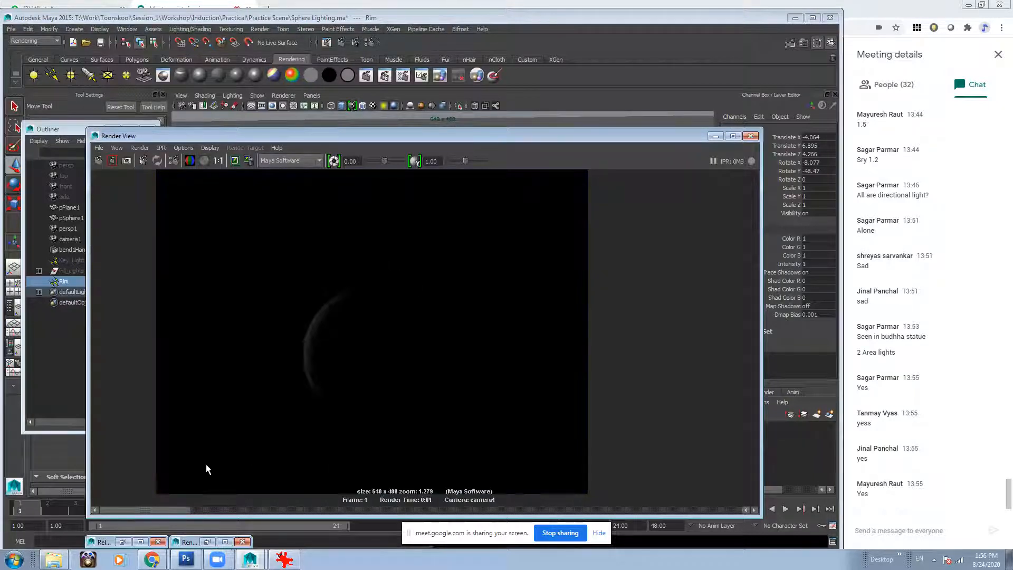
mouse_move(153, 510)
mouse_down()
mouse_move(268, 508)
mouse_move(135, 509)
mouse_up()
drag(375, 140, 395, 166)
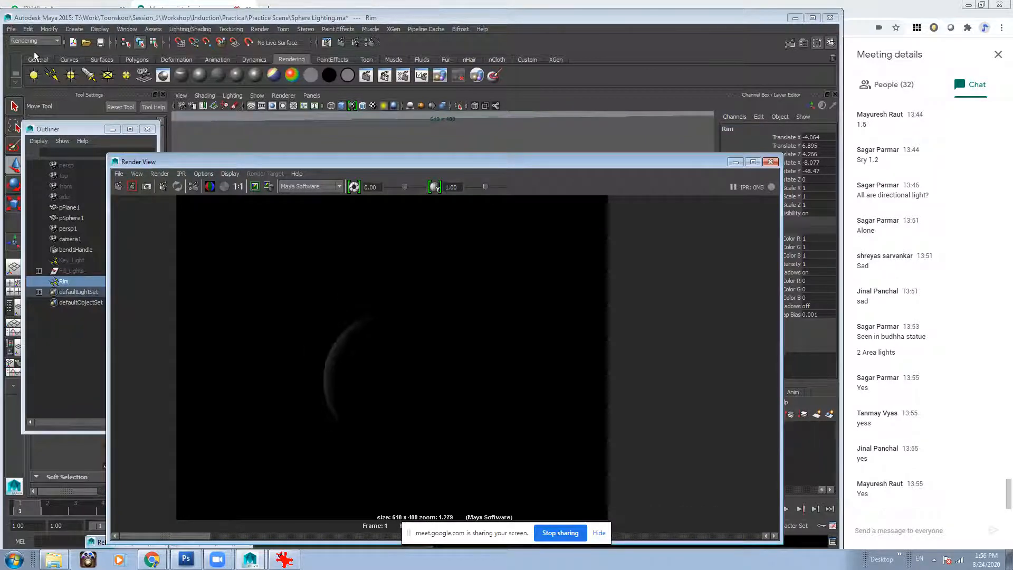
Reopen the light-centric Light Linking Editor to review the Rim light's object links, and look at the render again.
click(27, 41)
click(30, 74)
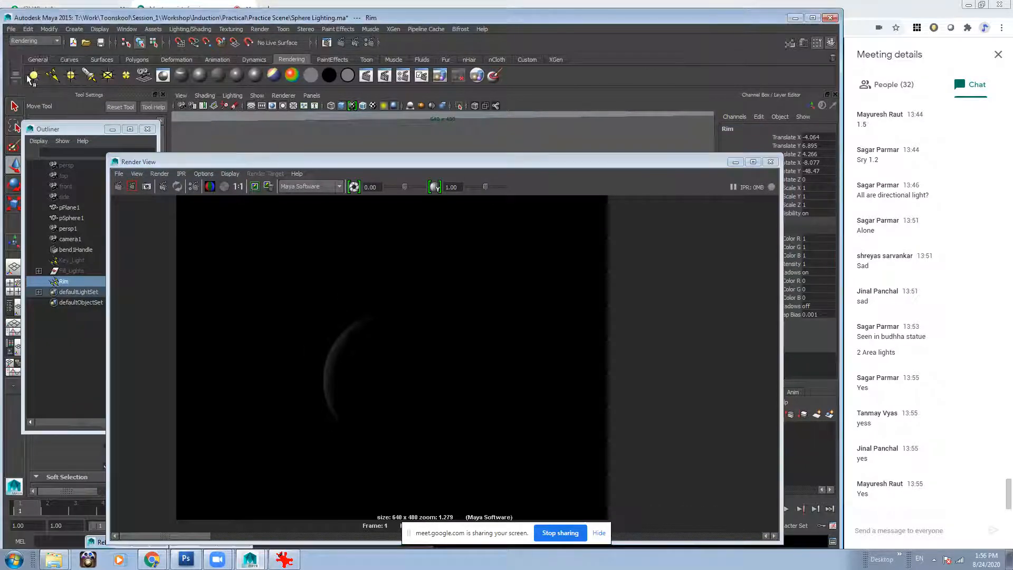
click(194, 29)
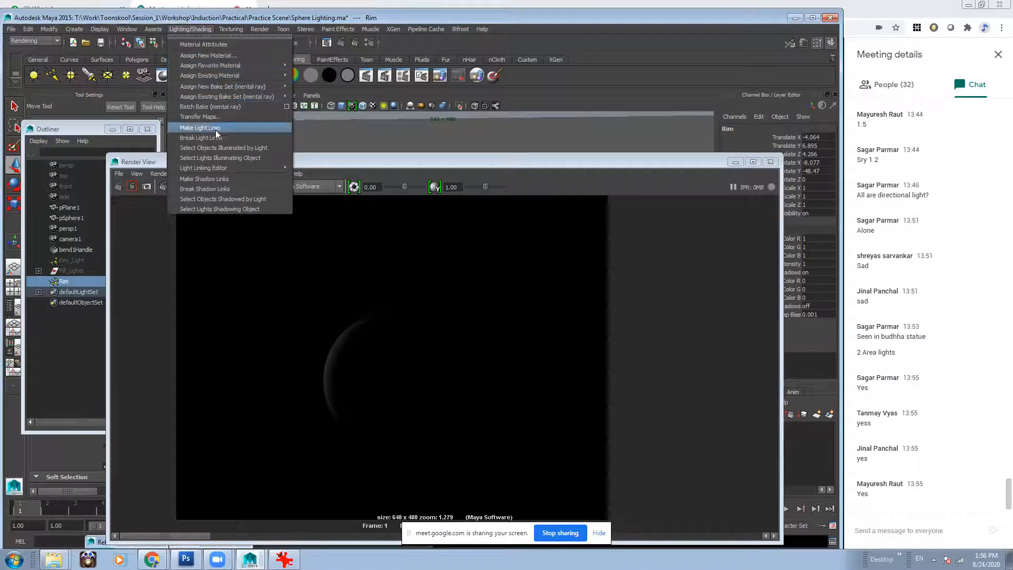
mouse_move(210, 167)
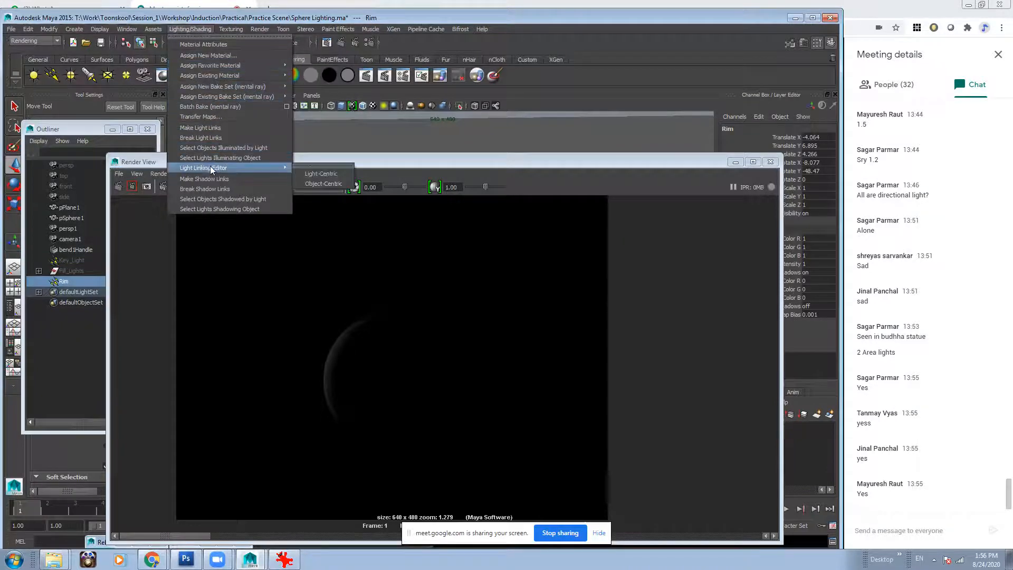
click(336, 174)
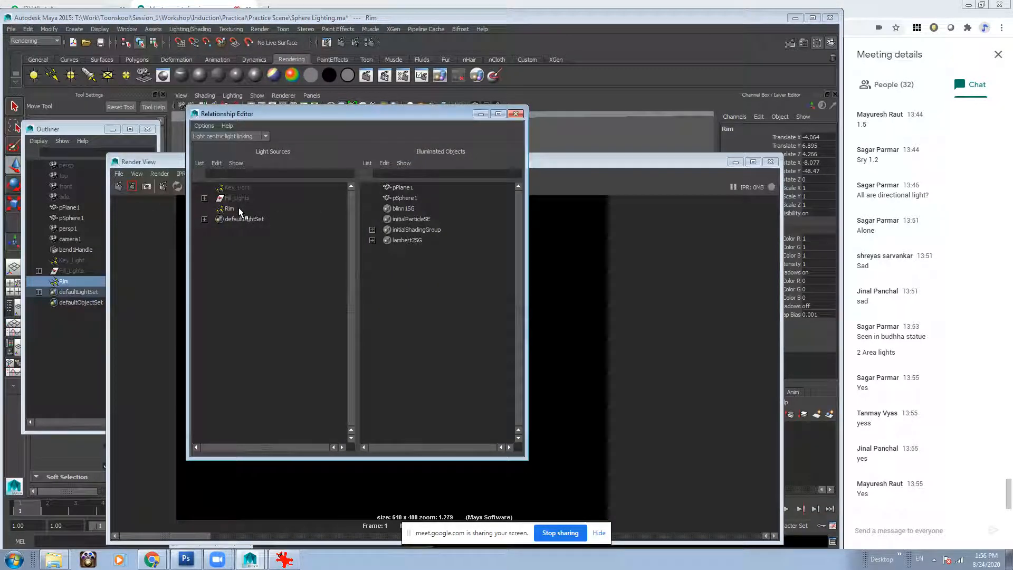
click(261, 209)
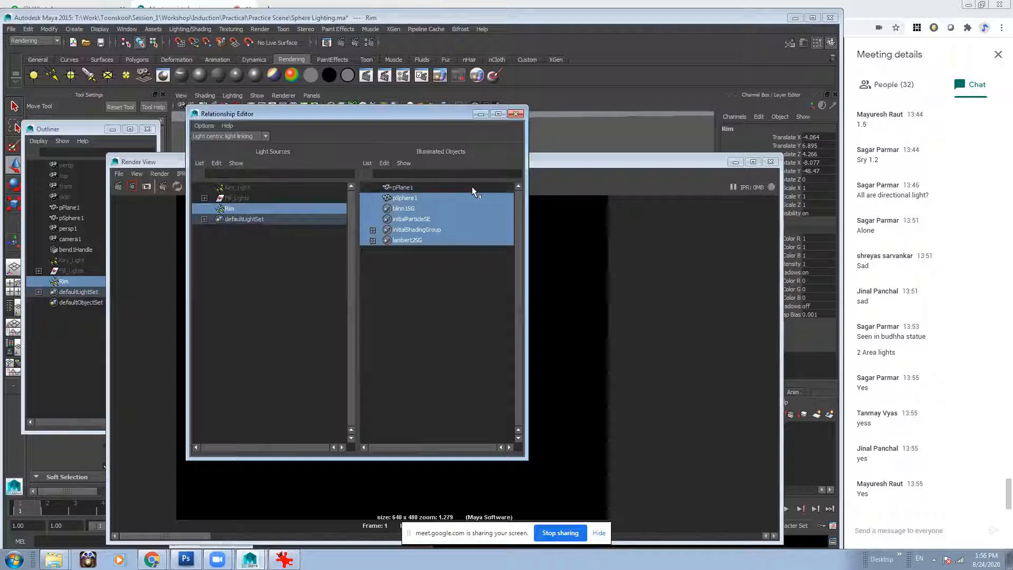
click(480, 114)
drag(509, 158, 496, 112)
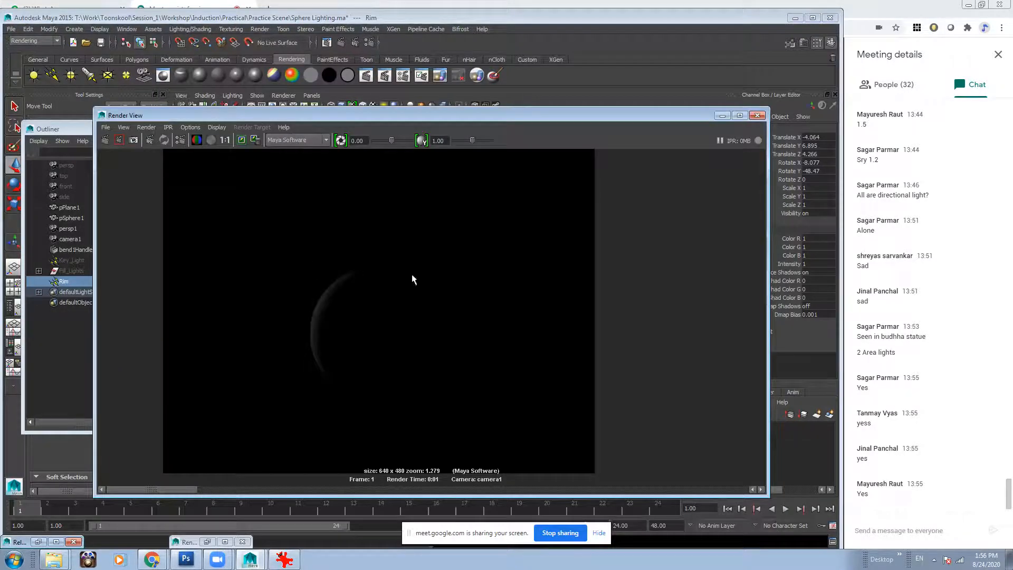
click(721, 117)
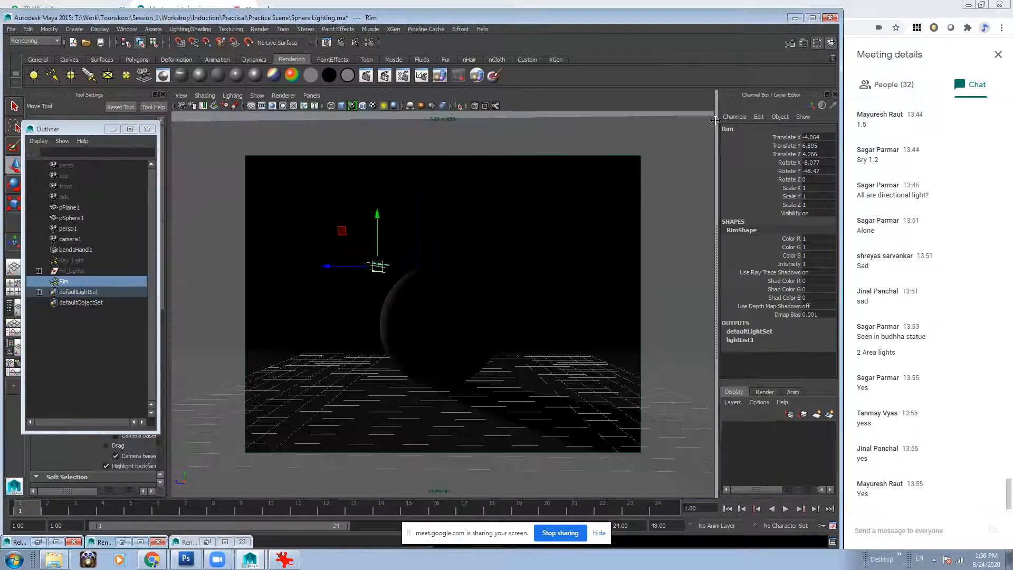
Unhide Key_Light and the Fill_Lights group, and select the Rim light.
click(95, 261)
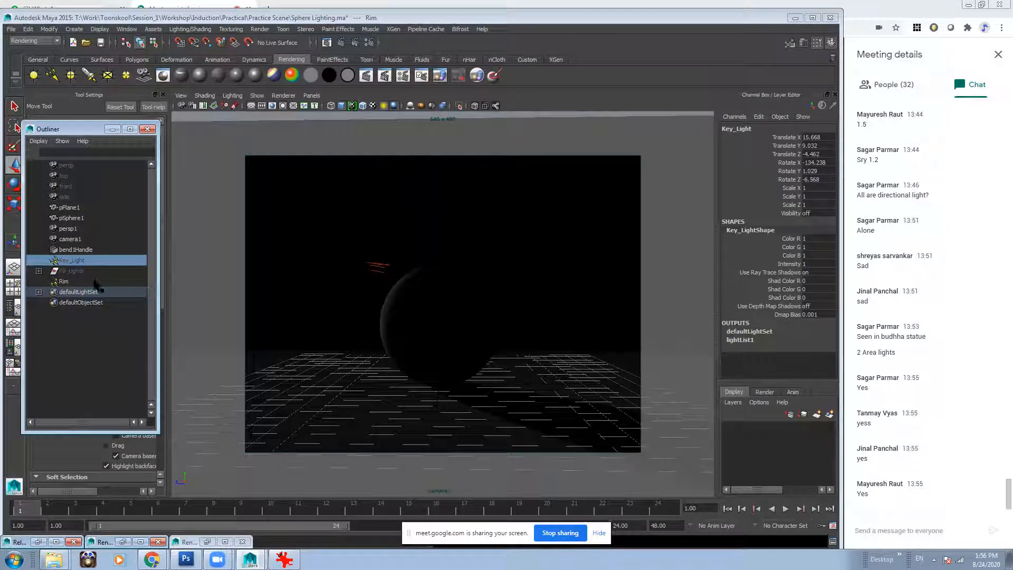
ctrl+click(76, 271)
key(shift+h)
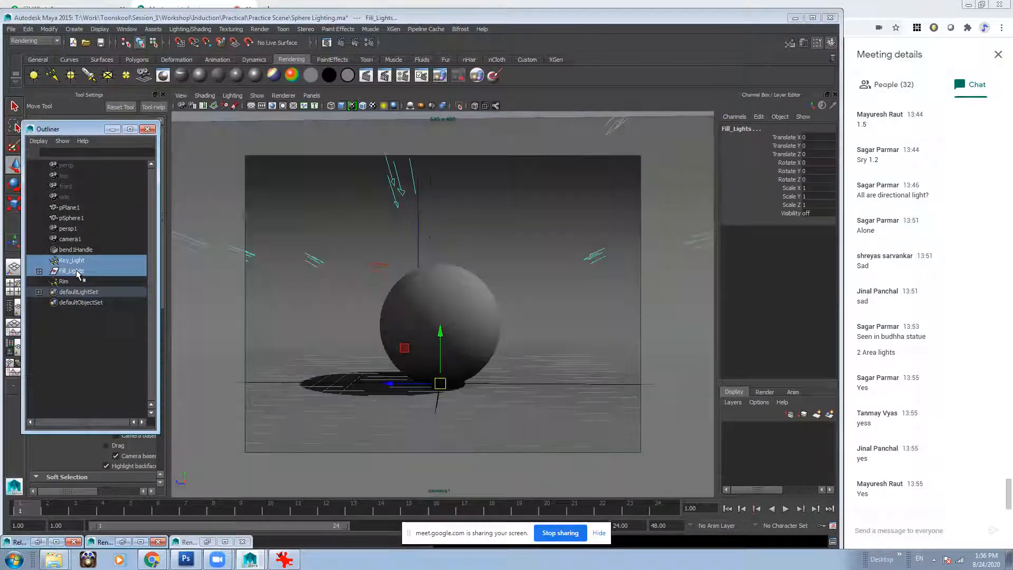
click(65, 281)
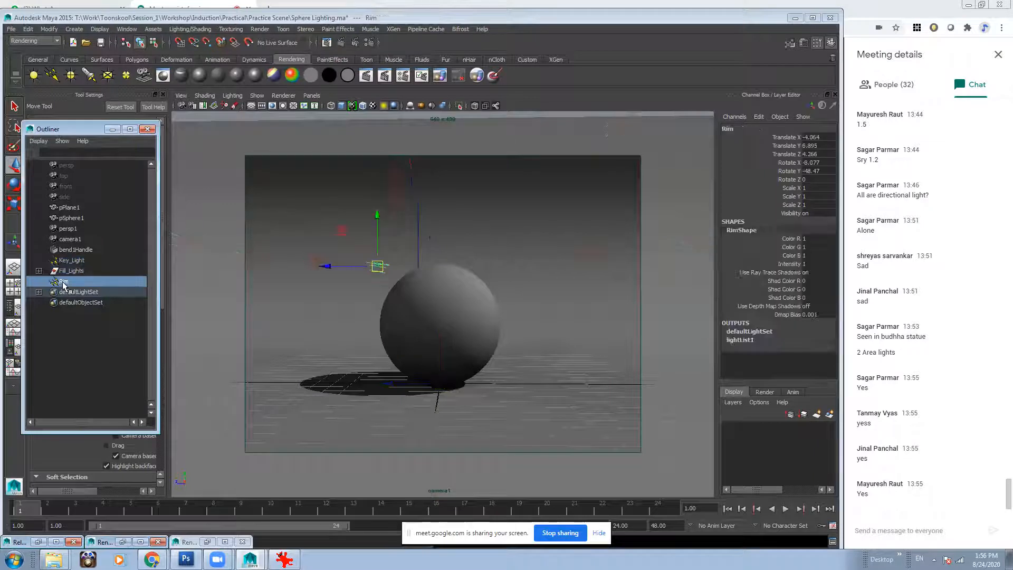
Set Key_Light's color to a pale warm orange with a hue of about 41 and a value of 1.
click(84, 260)
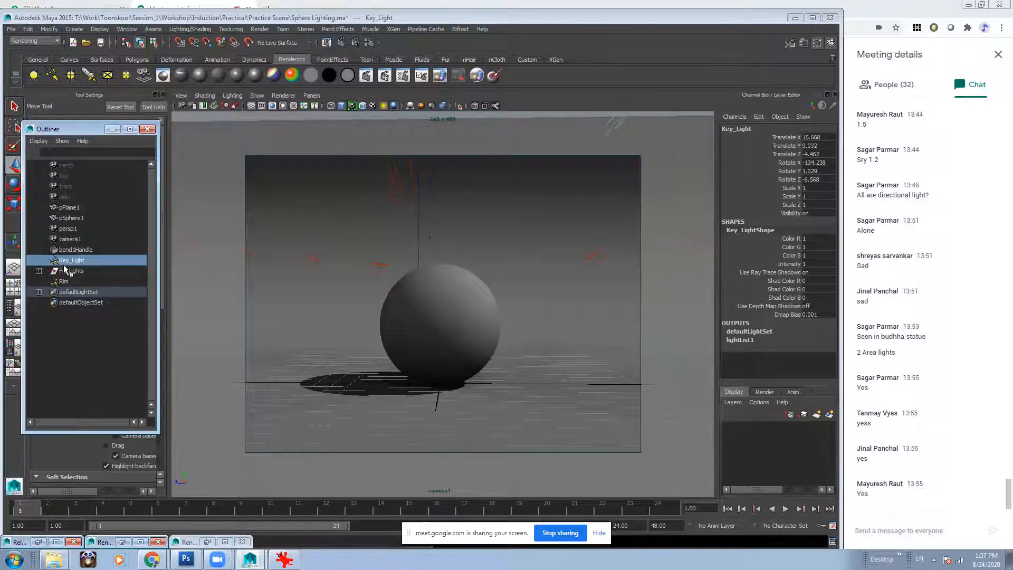
click(802, 42)
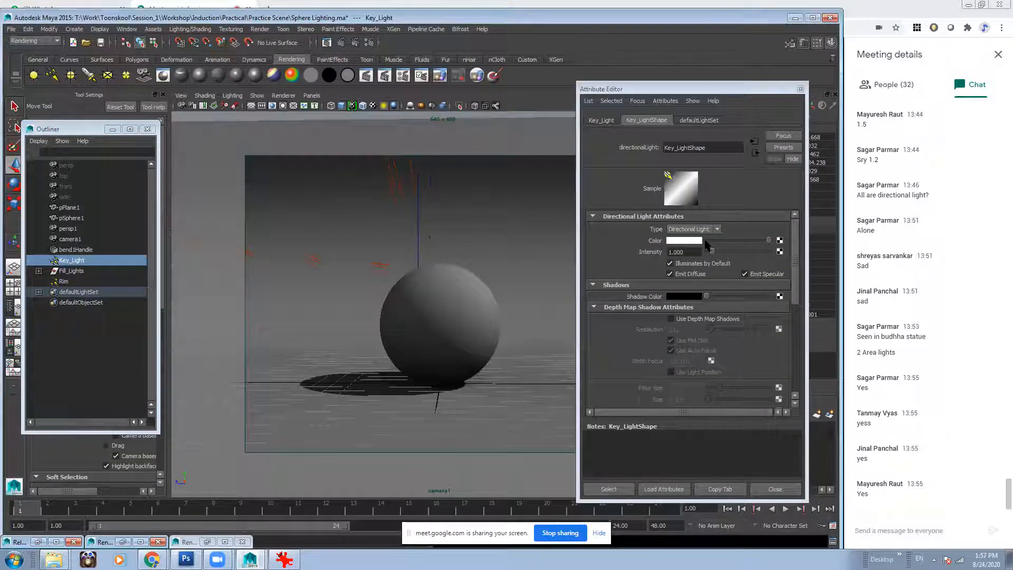
click(683, 242)
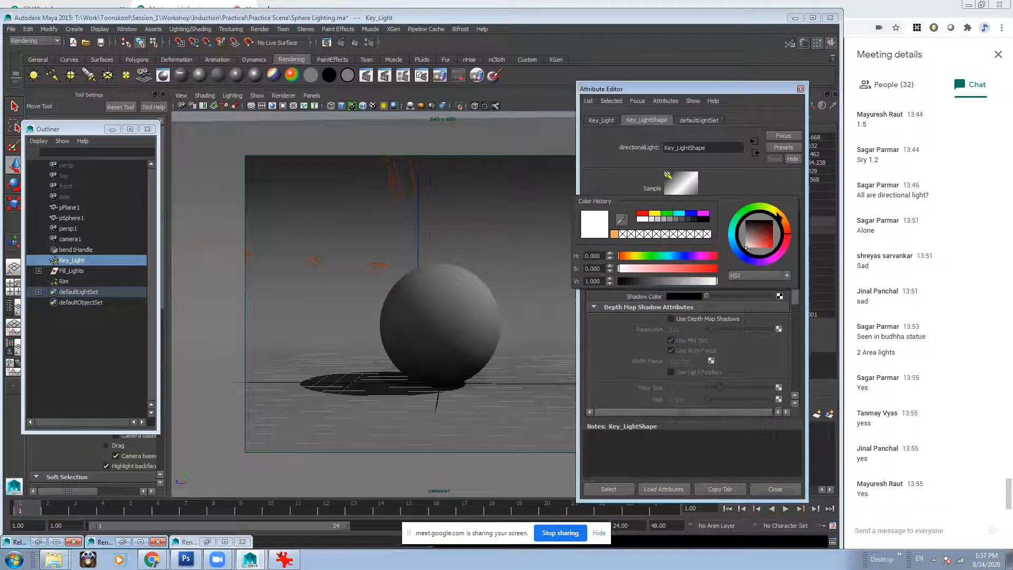
drag(761, 239, 781, 221)
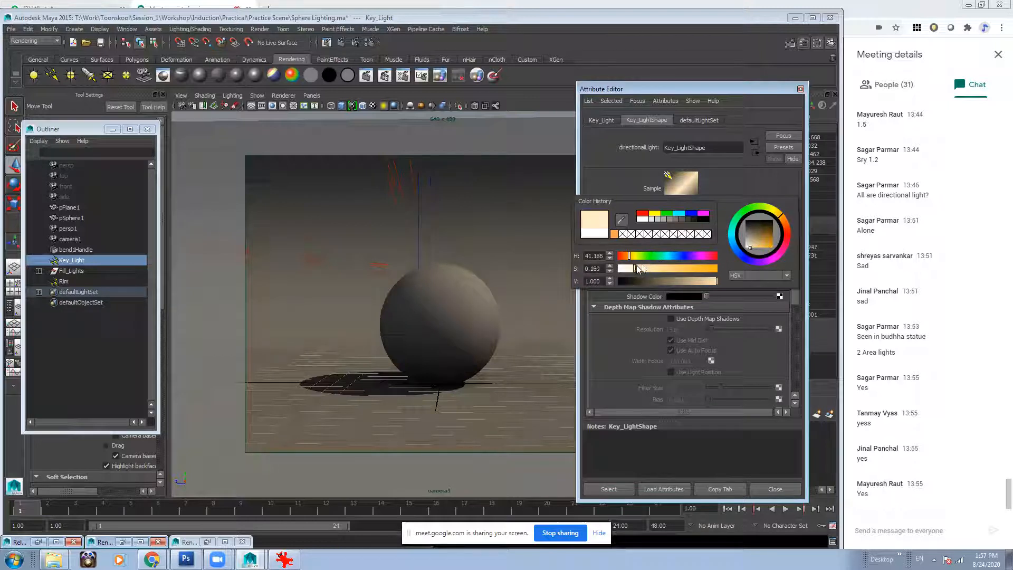
Expand the Fill_Lights group and set directionalLight1's color to a pale blue with a hue of about 197 and a value of 1.
click(71, 271)
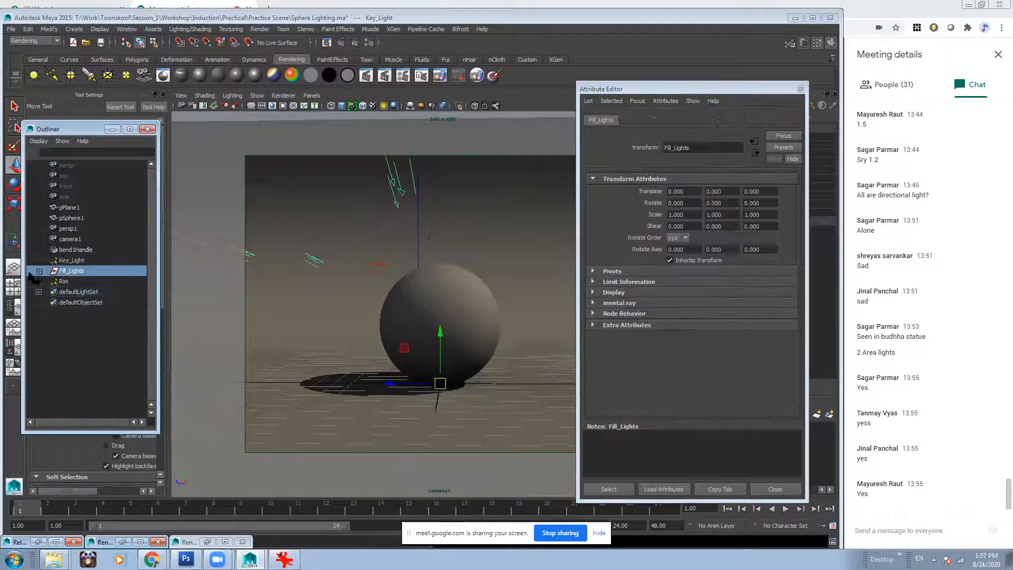
click(39, 271)
click(91, 282)
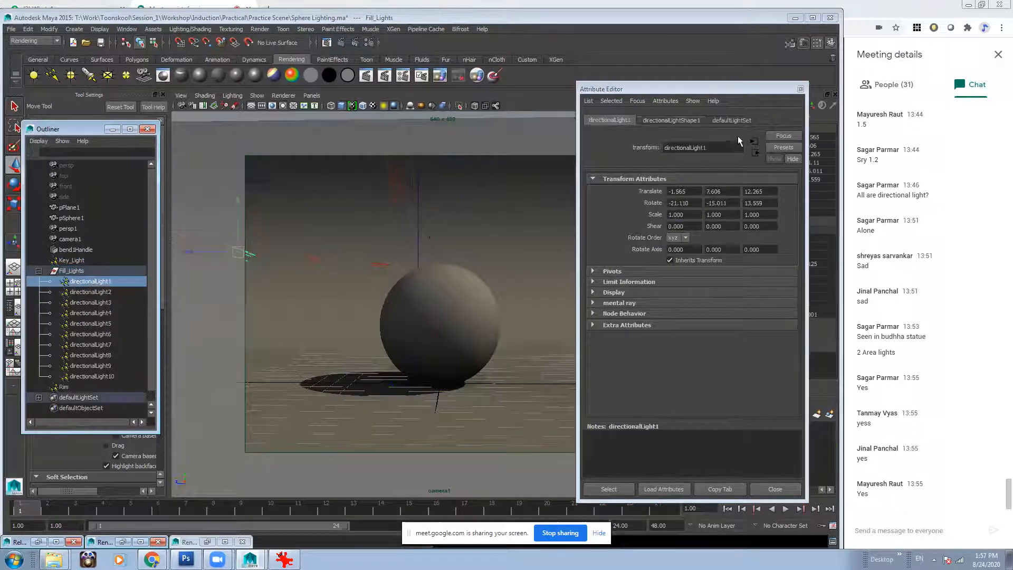
click(671, 120)
click(691, 239)
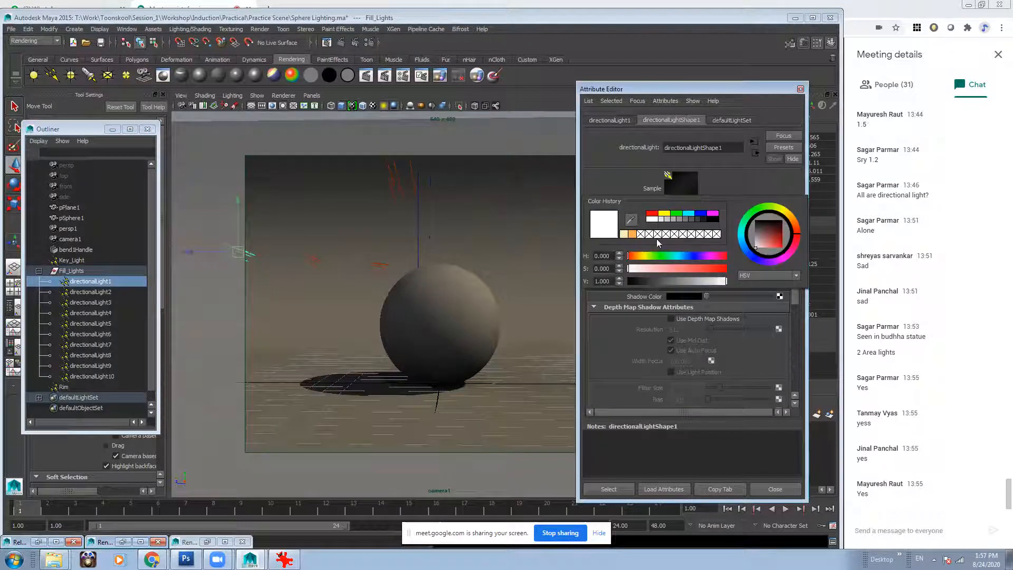
click(745, 252)
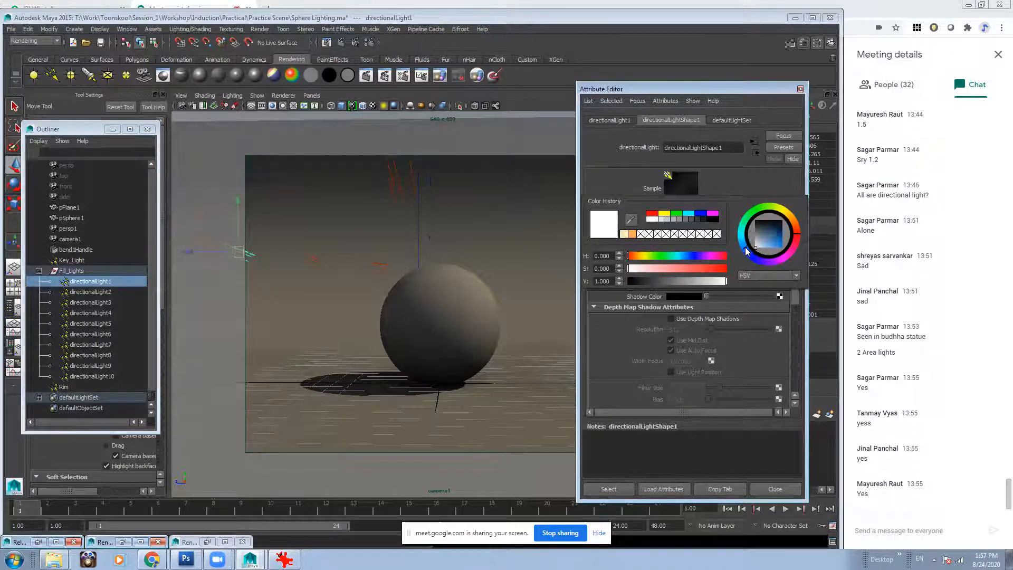
click(762, 255)
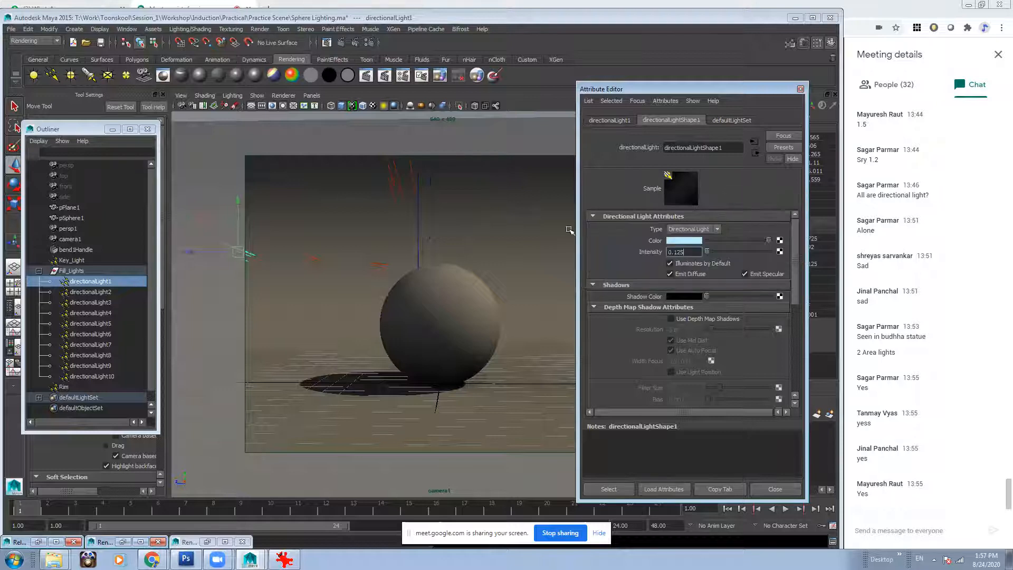
Apply the recently used pale blue color to directionalLight2, directionalLight3 and directionalLight4.
click(90, 291)
click(680, 240)
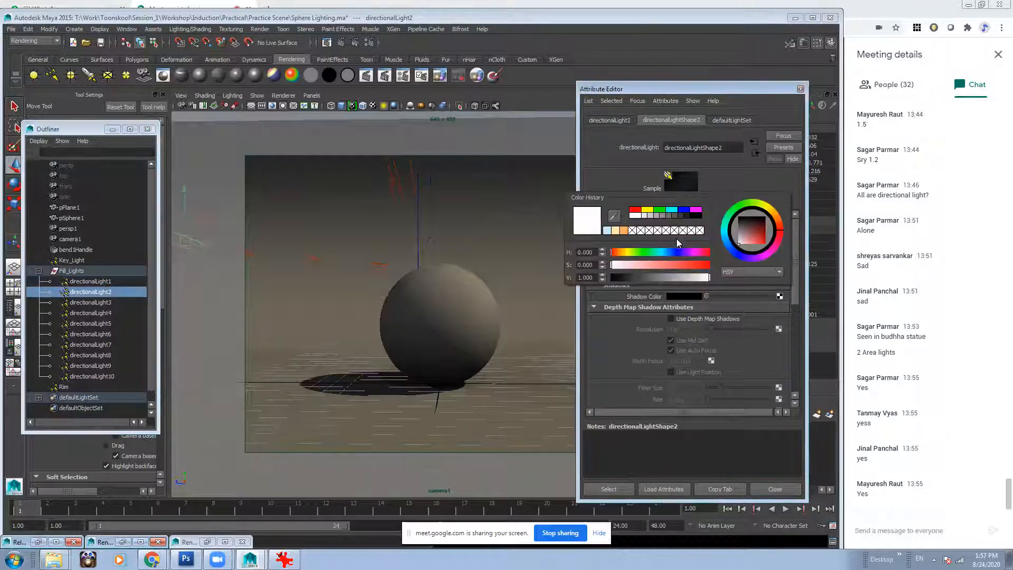
click(607, 230)
click(101, 304)
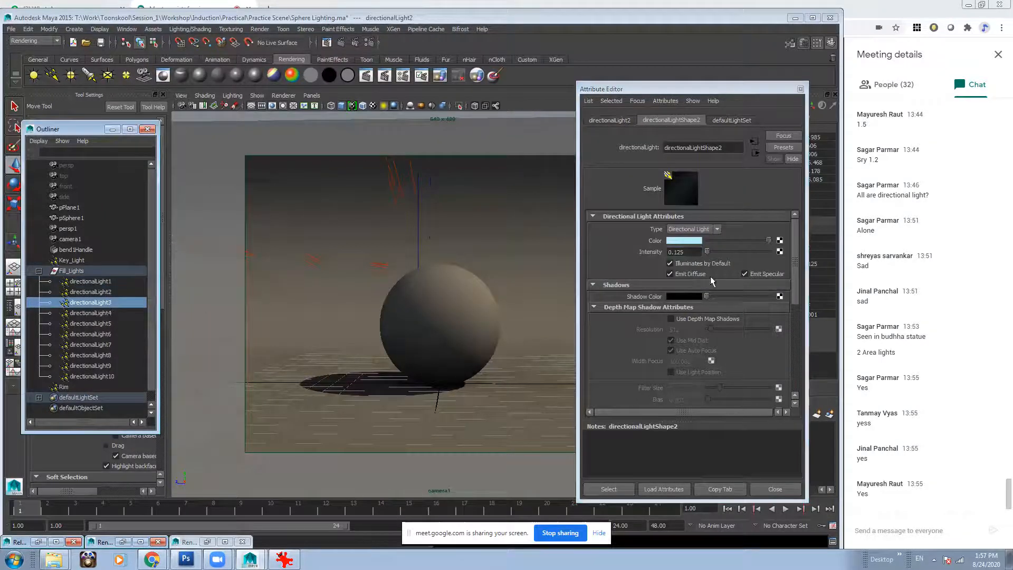
click(681, 240)
click(626, 238)
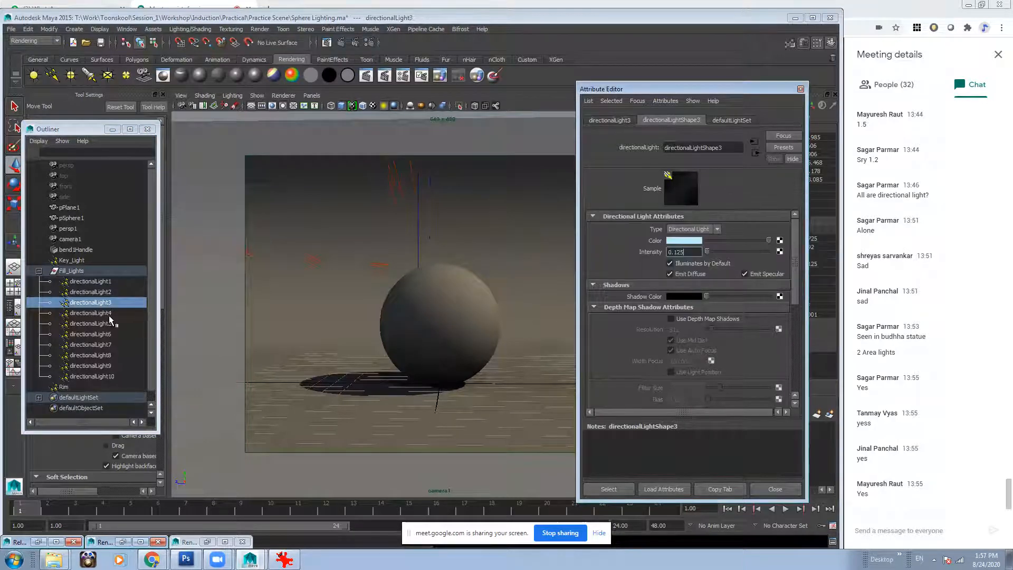
click(105, 314)
click(681, 240)
click(610, 237)
Give directionalLight5, directionalLight6 and directionalLight7 the same pale blue color from the color history.
click(105, 324)
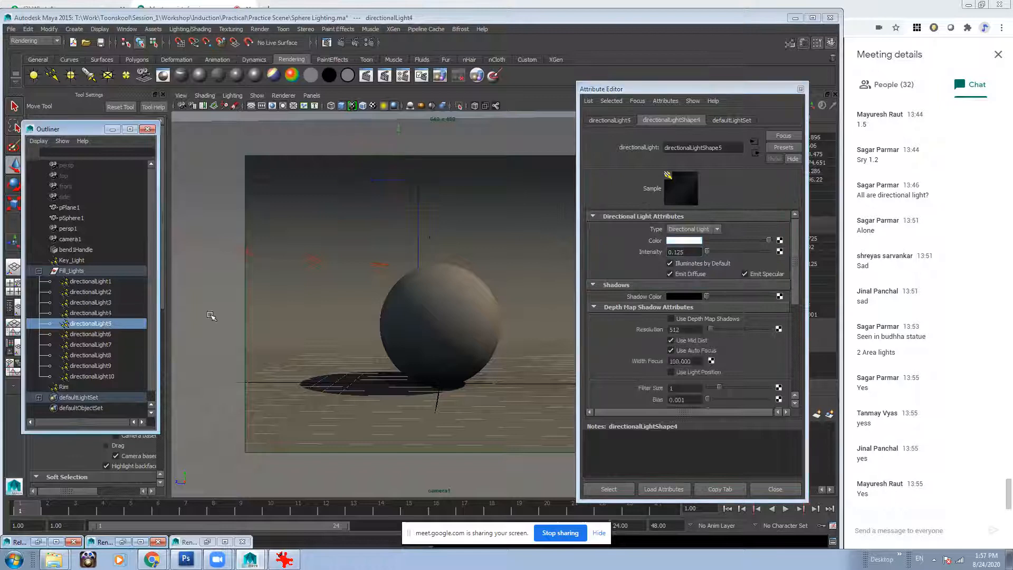
click(681, 240)
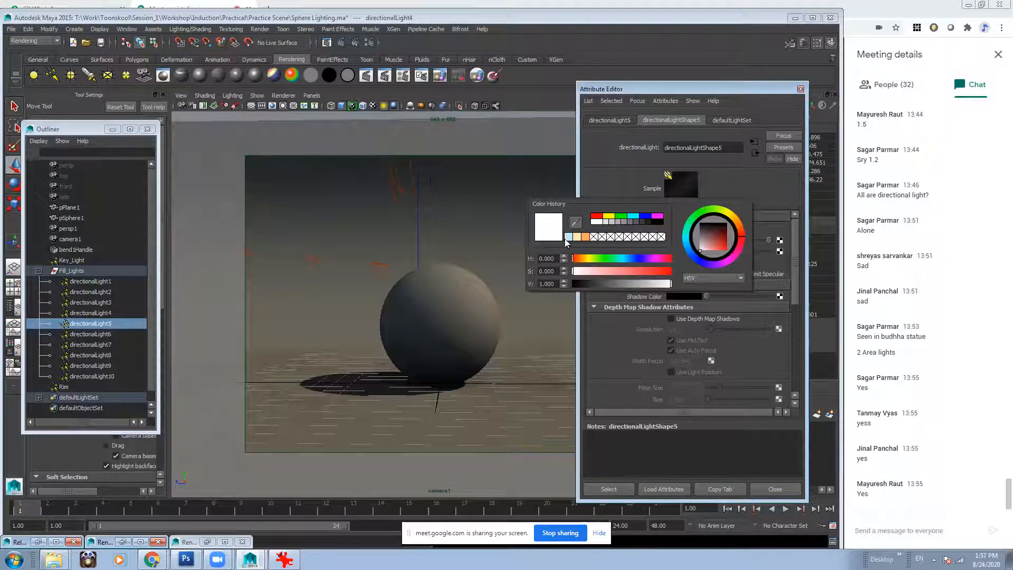
click(611, 237)
click(105, 336)
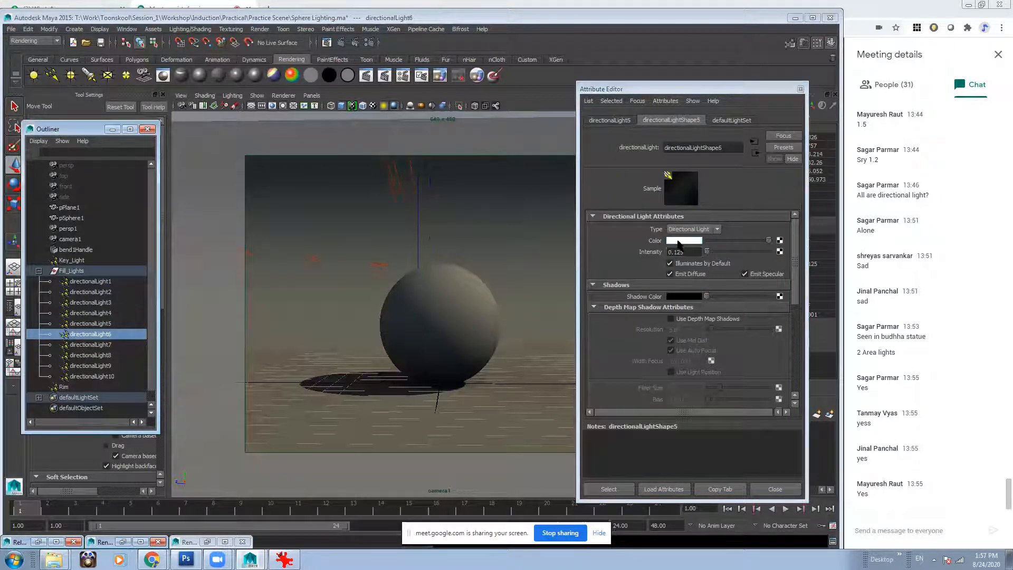
click(680, 240)
click(544, 235)
click(119, 345)
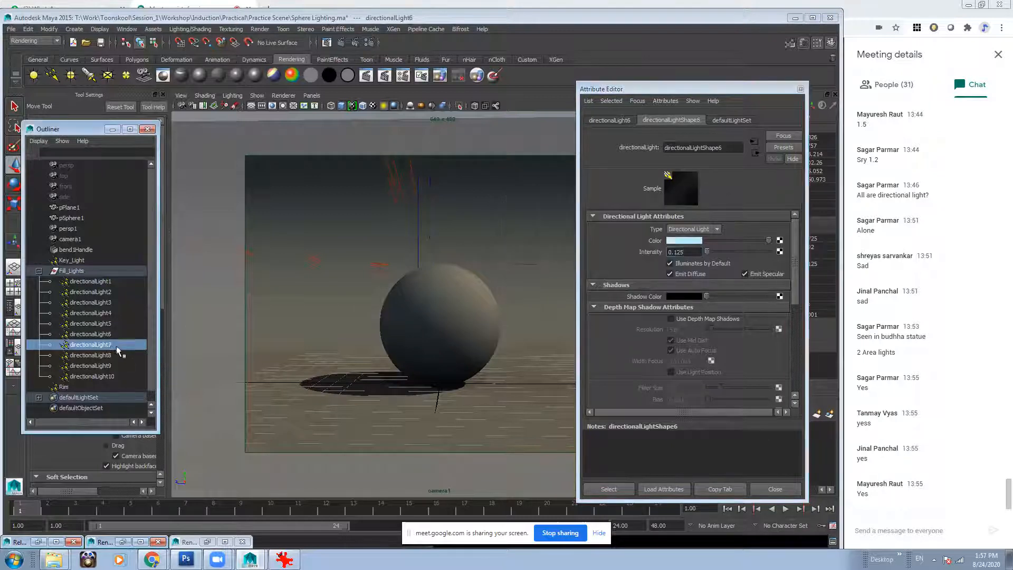
click(683, 240)
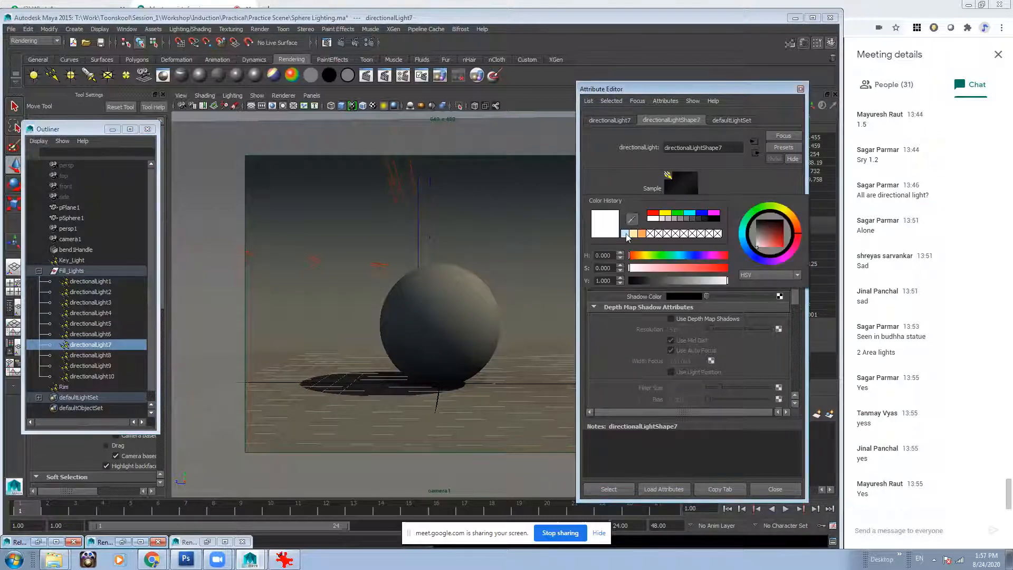
click(625, 234)
Tint the remaining fill lights, directionalLight8, directionalLight9 and directionalLight10, with the same pale blue.
click(108, 356)
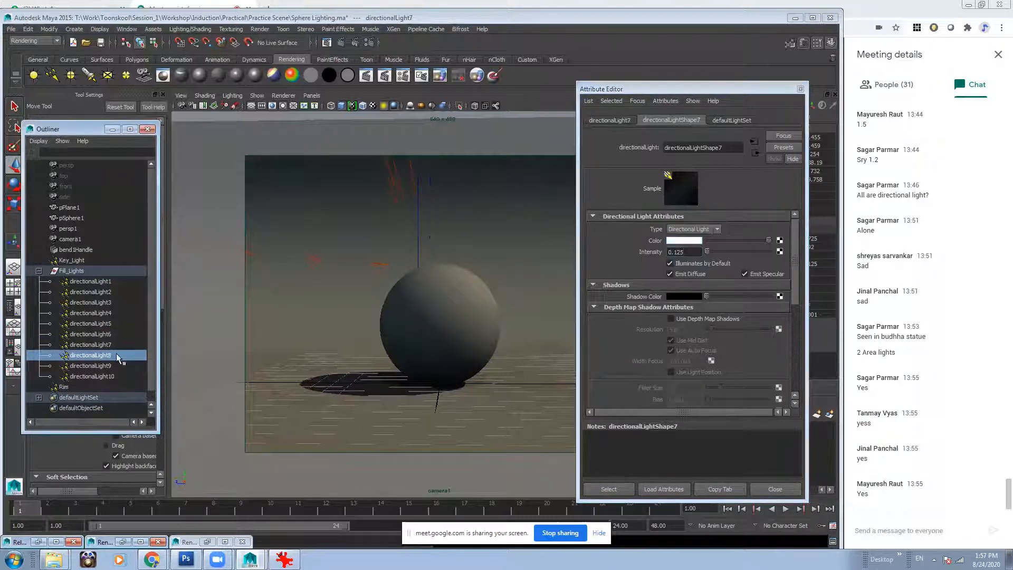
click(680, 240)
click(607, 237)
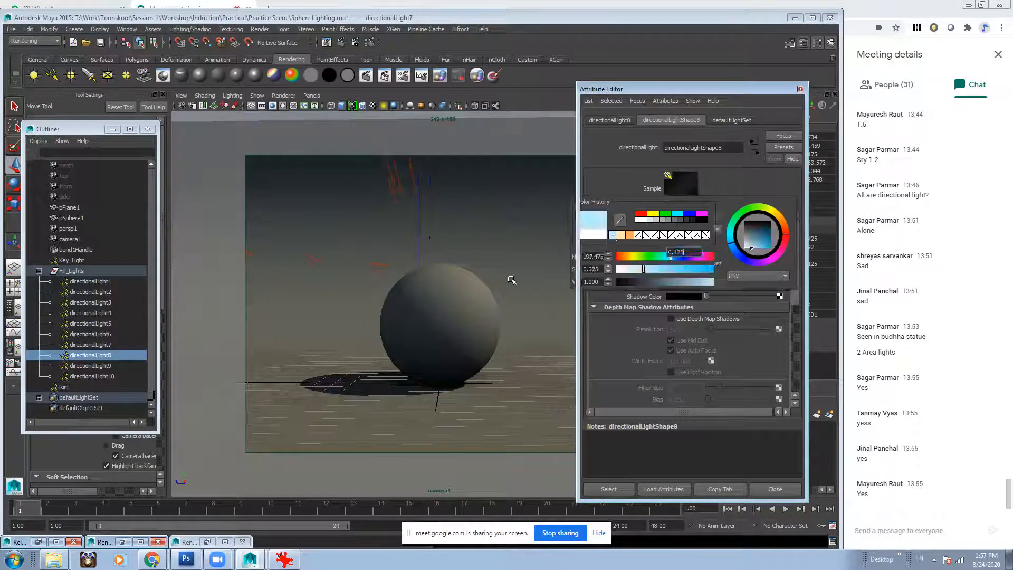
click(106, 366)
click(683, 241)
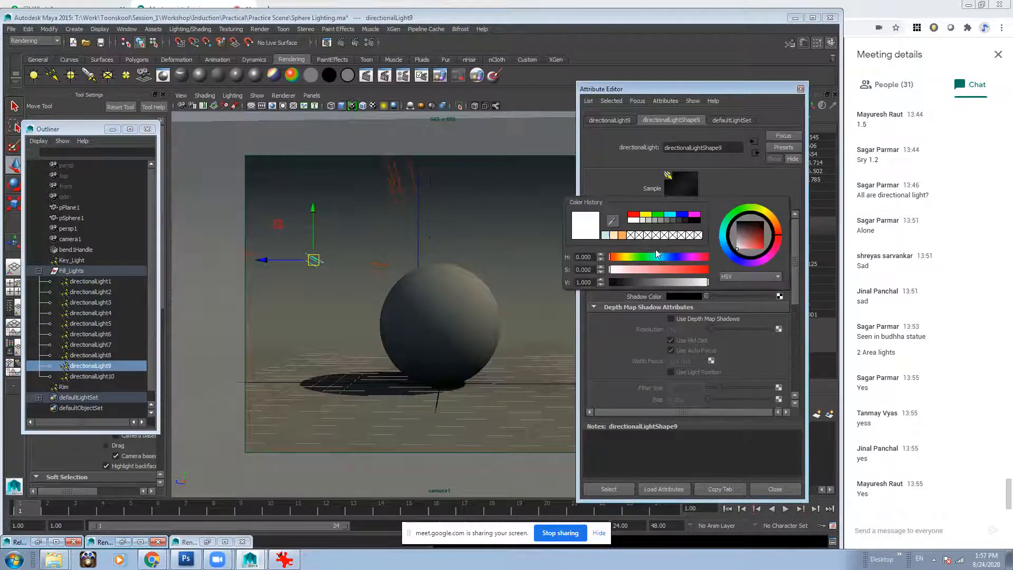
click(607, 235)
click(108, 377)
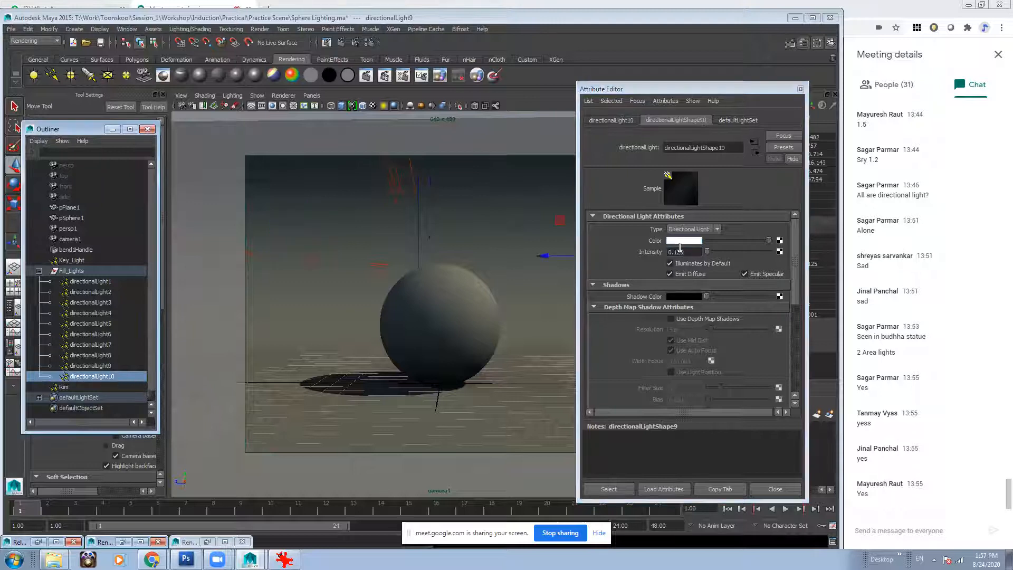
click(680, 241)
click(596, 240)
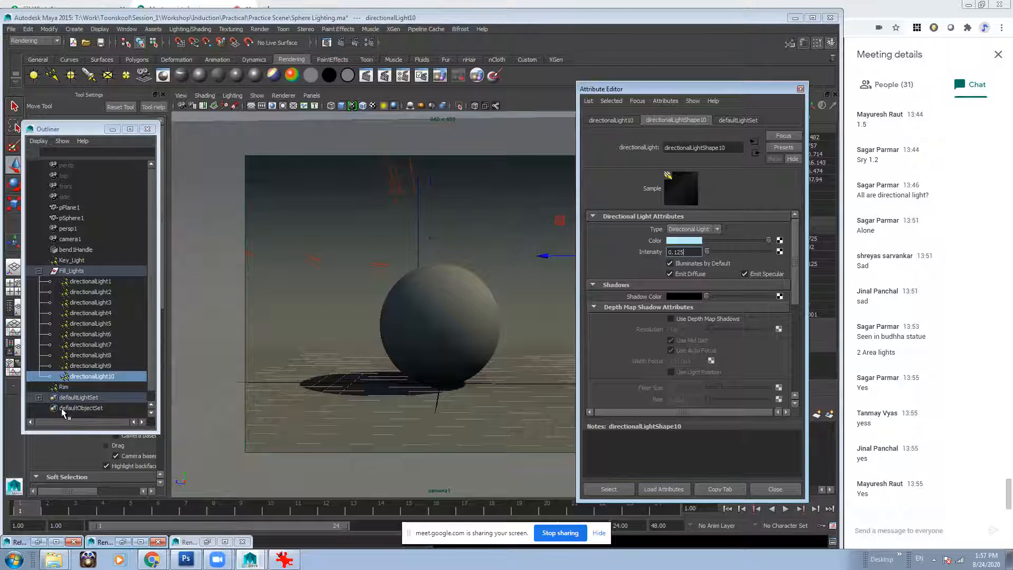
Set the Rim light's intensity to 1.5 and close its attributes.
click(63, 386)
click(693, 241)
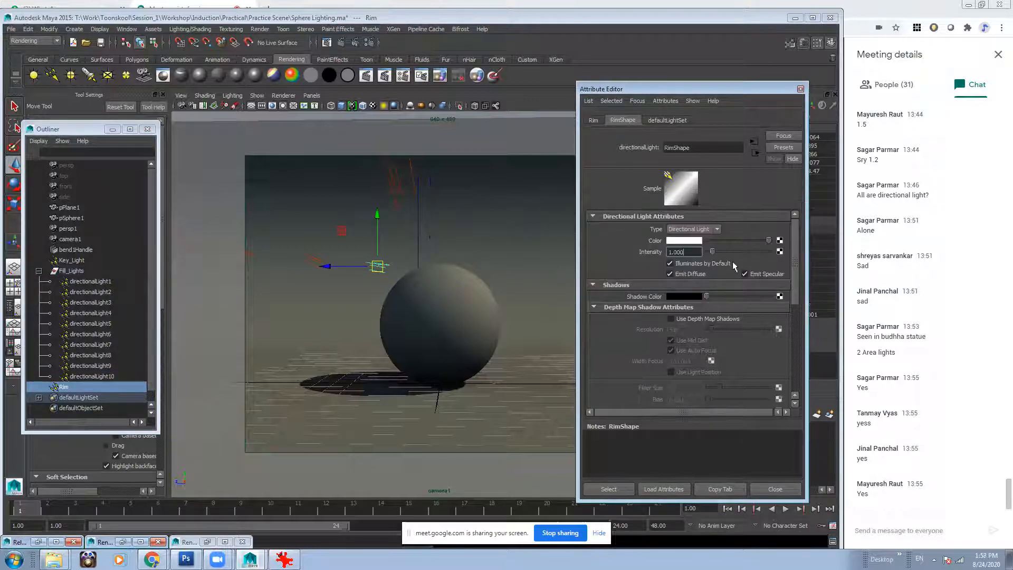
double_click(693, 252)
text(1.5)
key(Return)
click(801, 89)
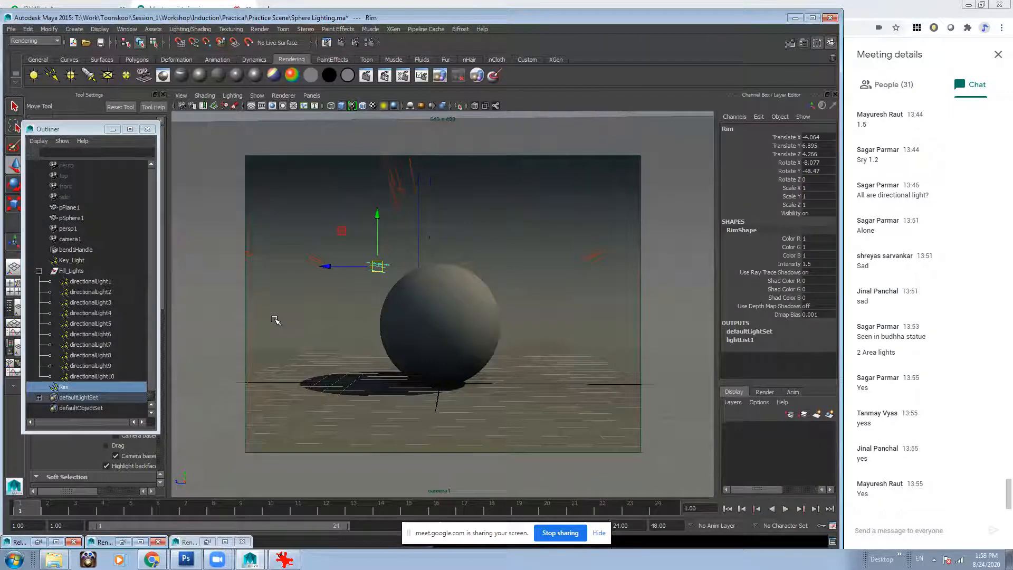
Save the scene as a Maya Binary file named Sphere Lighting_Lit.mb in the Practice Scene folder.
click(11, 29)
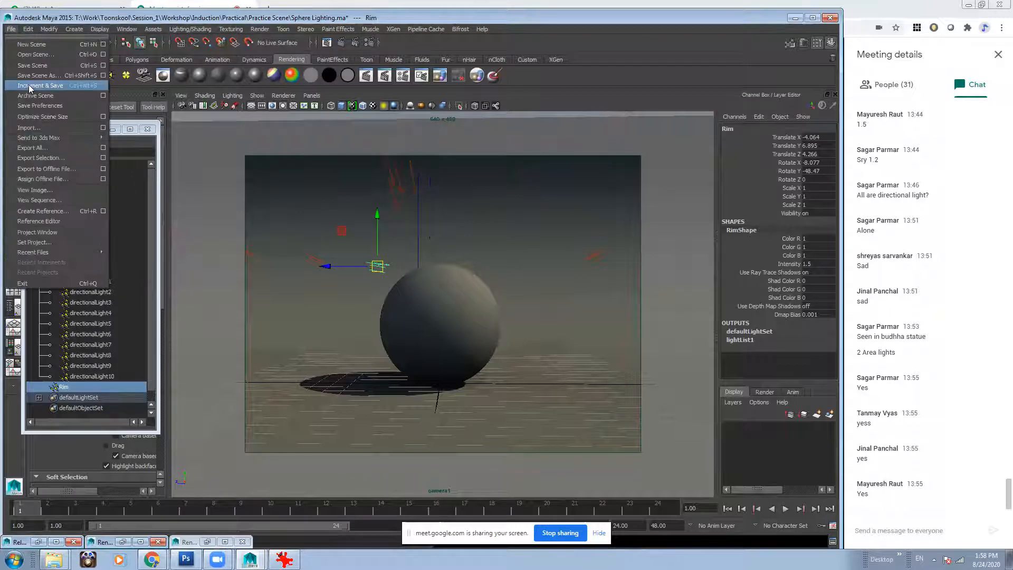
click(29, 84)
click(294, 406)
text(_Lit.mb)
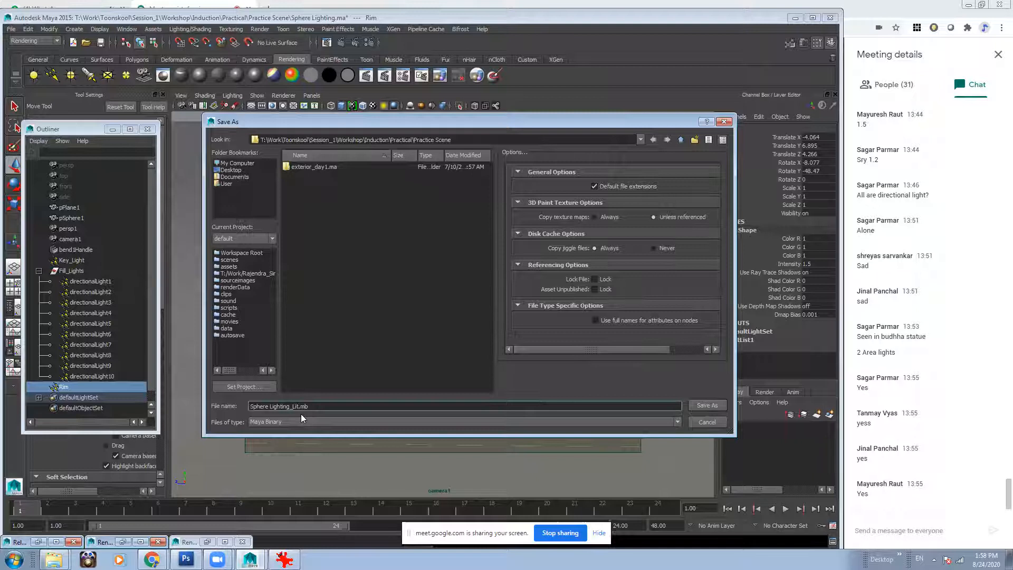
key(Return)
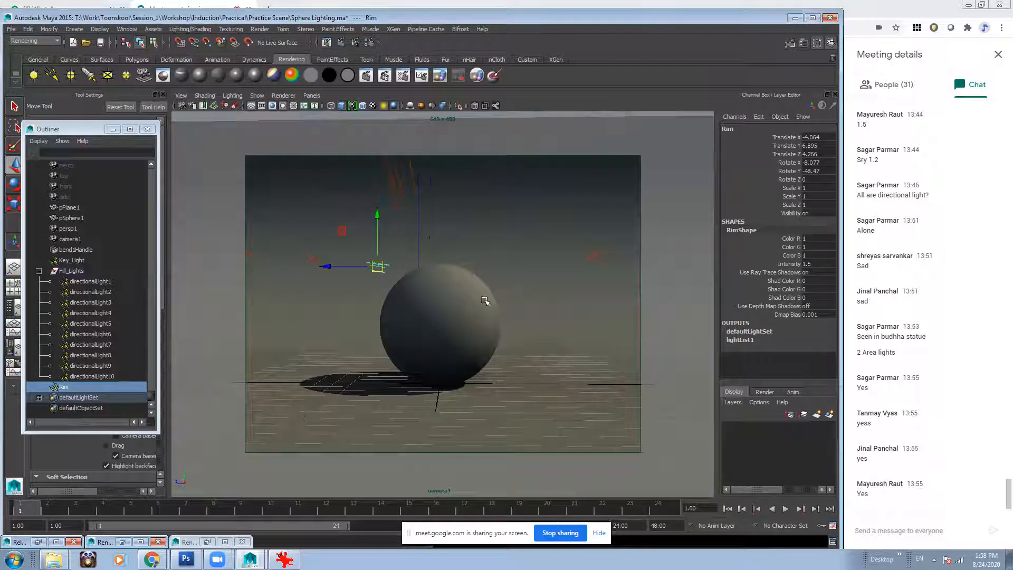
With the previous render image kept, reapply the Production quality anti-aliasing preset and render camera1 with all the lights.
click(326, 44)
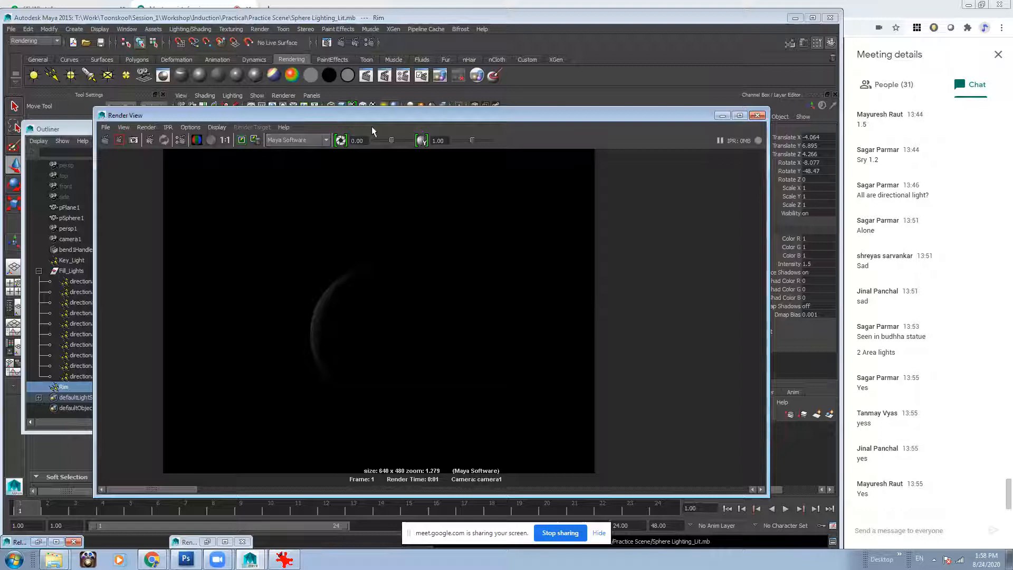
click(241, 140)
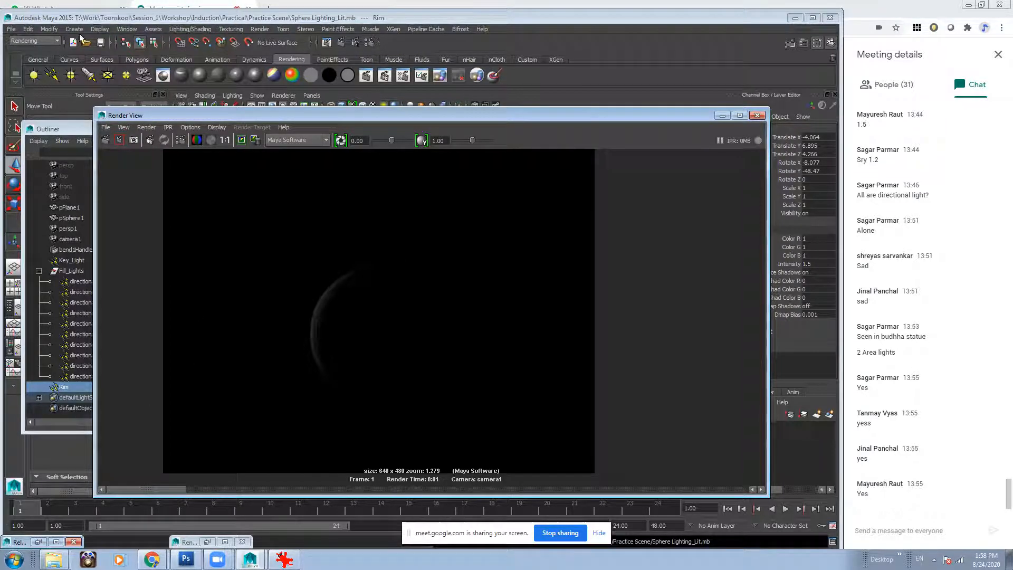
click(369, 42)
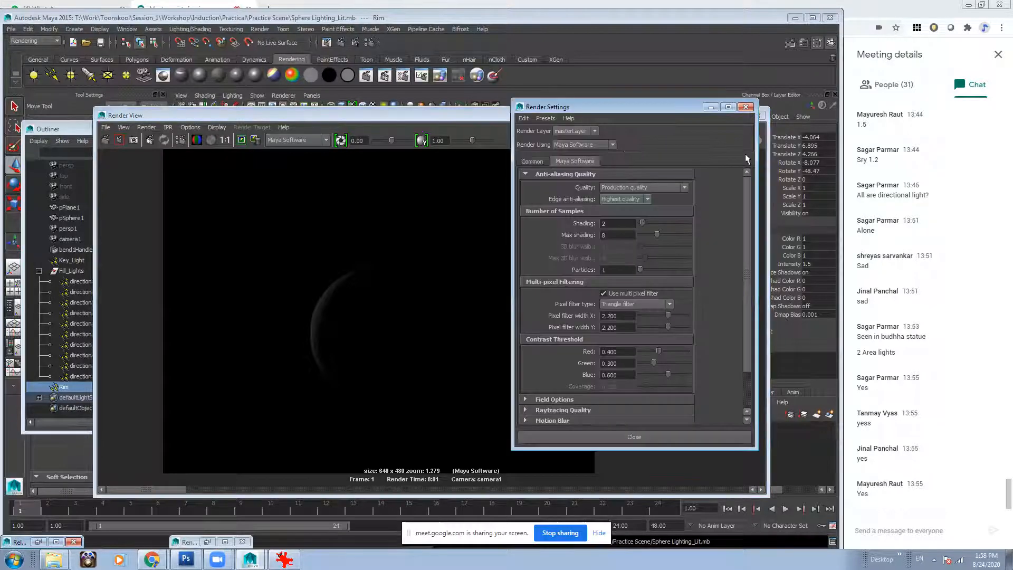
click(616, 188)
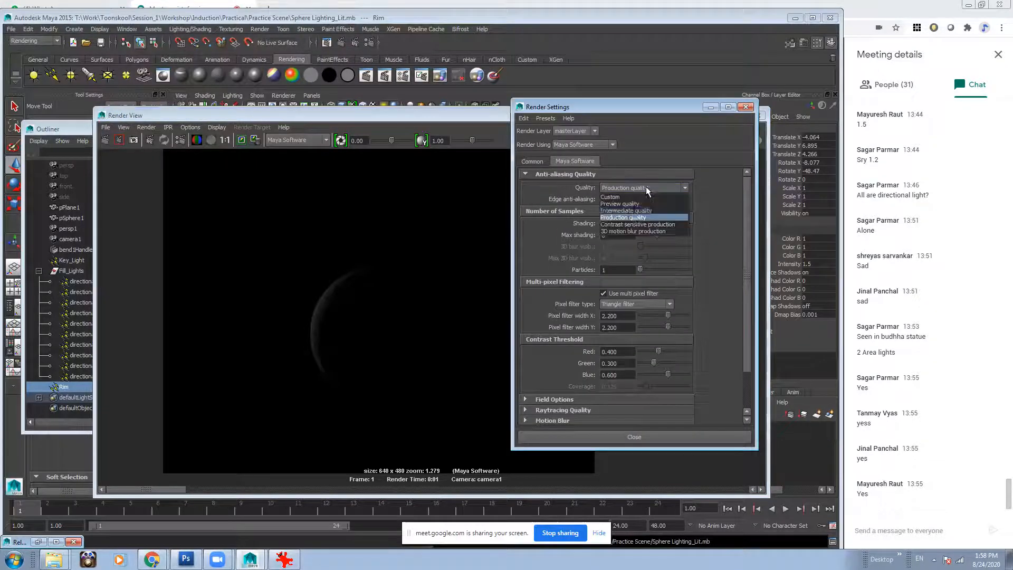
click(636, 219)
click(745, 108)
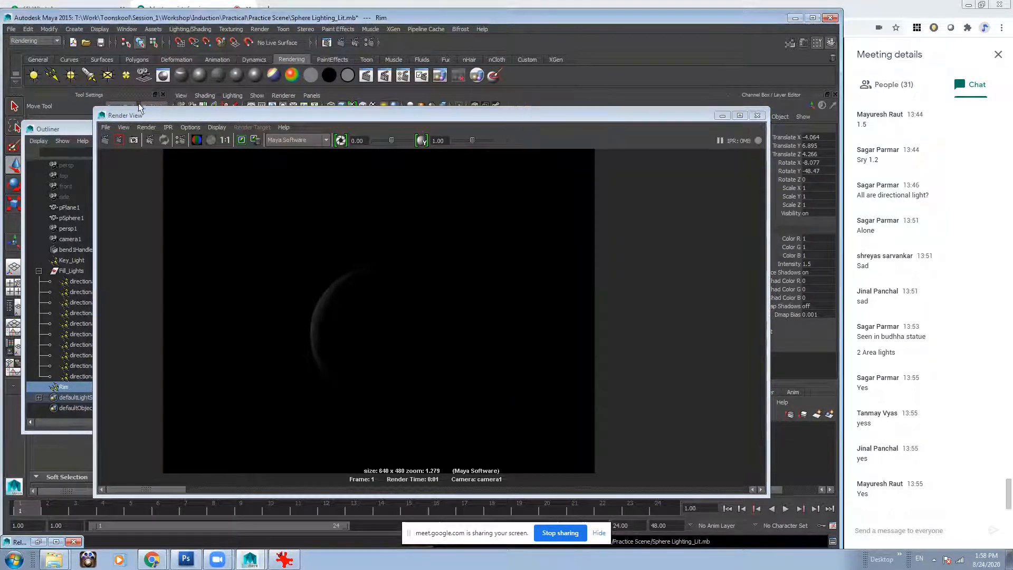
click(106, 140)
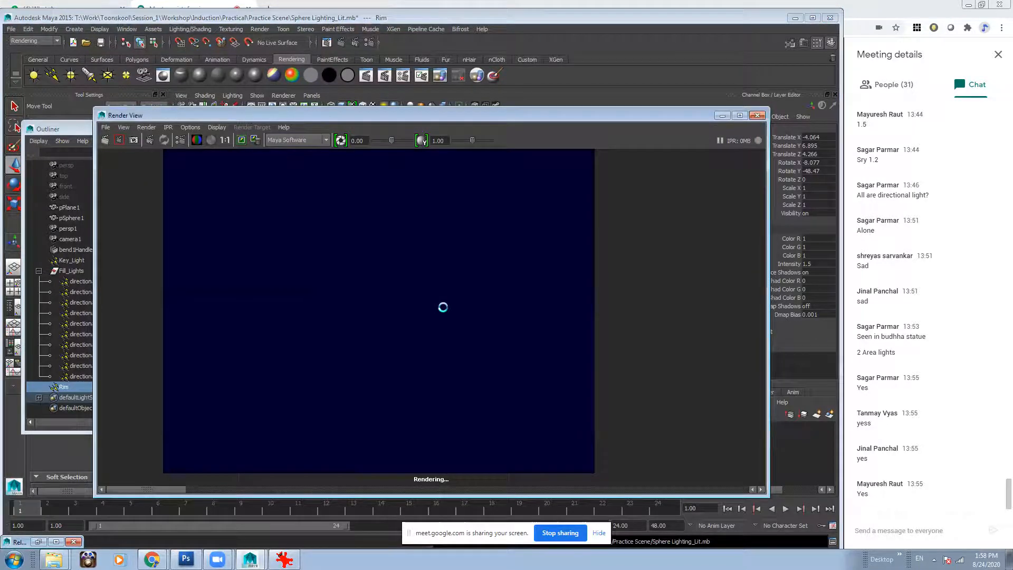
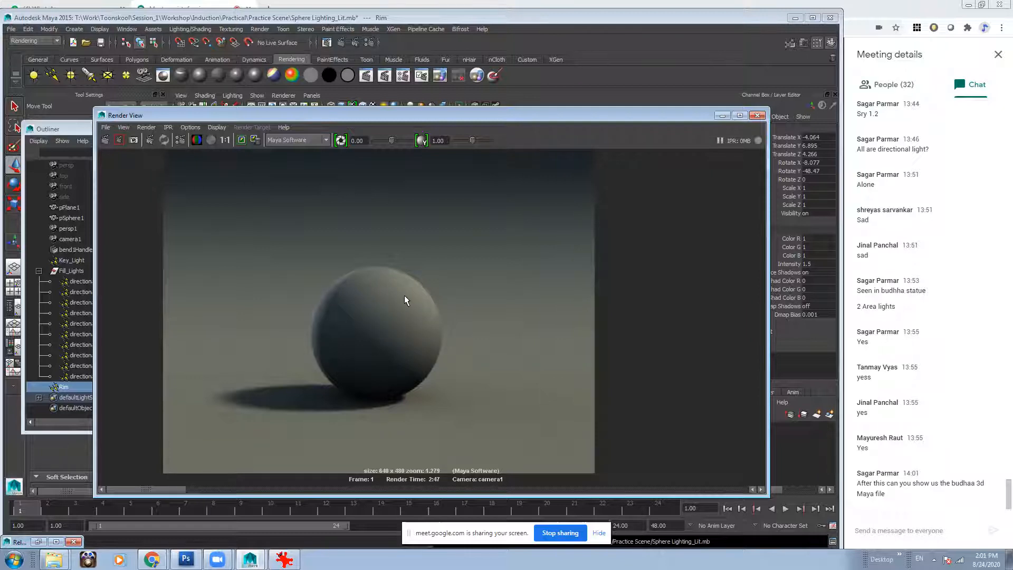
click(751, 118)
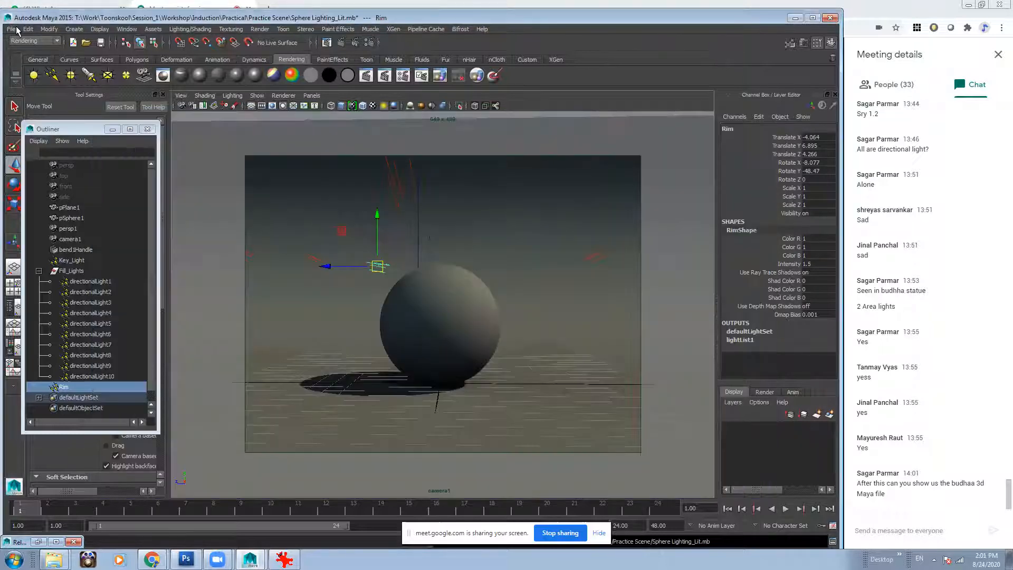
Save the sphere scene and open the recent scene Sculpture_1.mb, closing the old render window.
click(16, 29)
click(24, 60)
click(11, 29)
mouse_move(58, 251)
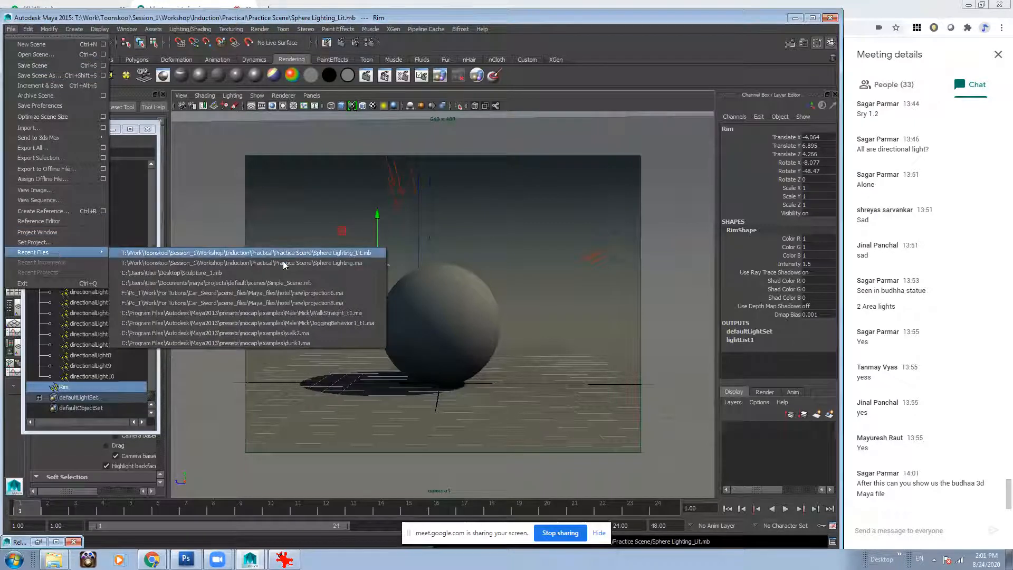
click(276, 272)
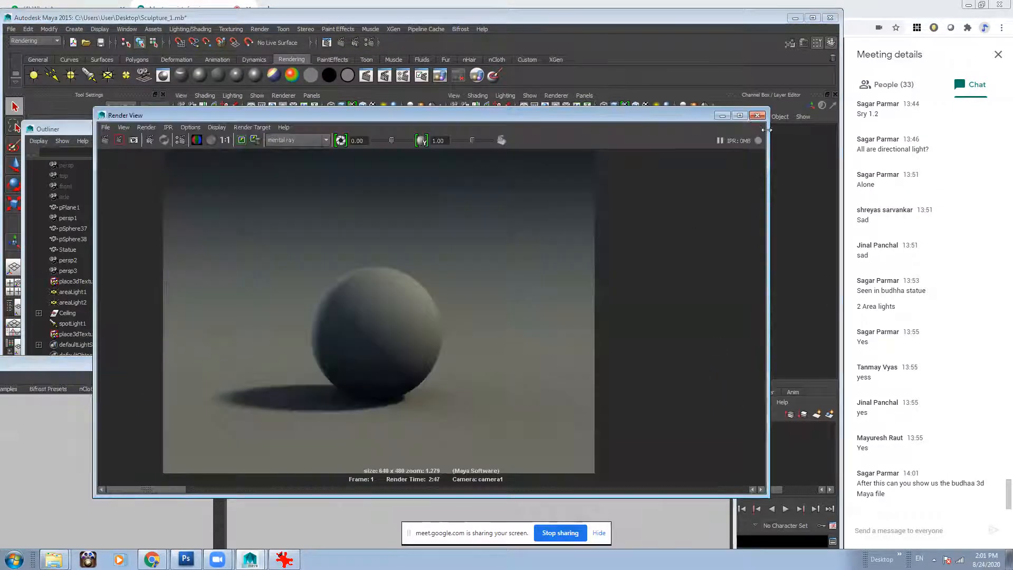
click(756, 115)
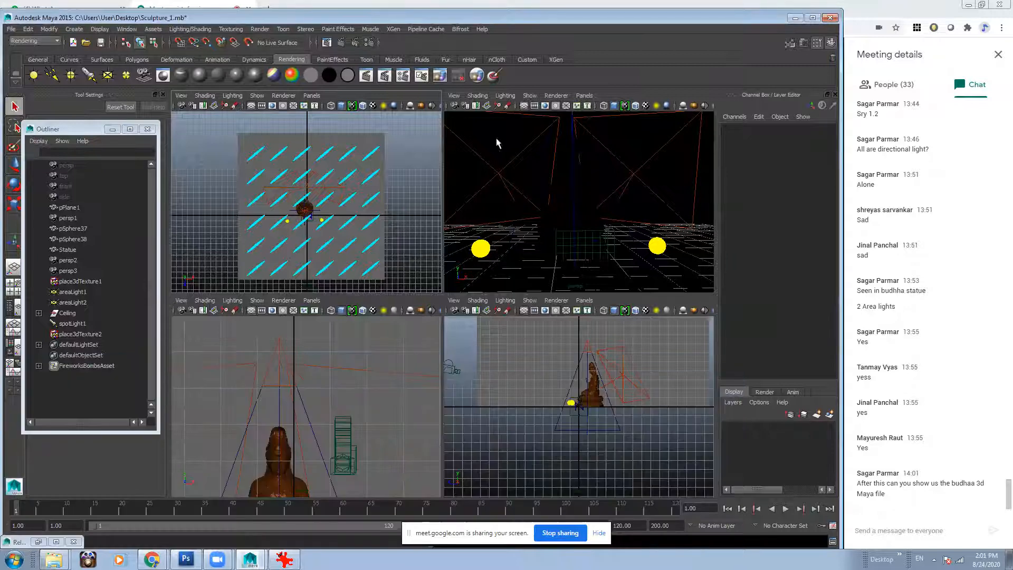
Switch the dark camera view of the sculpture scene to a perspective view showing the whole room and its lights from outside.
click(584, 96)
click(681, 128)
alt+drag(619, 230, 659, 237)
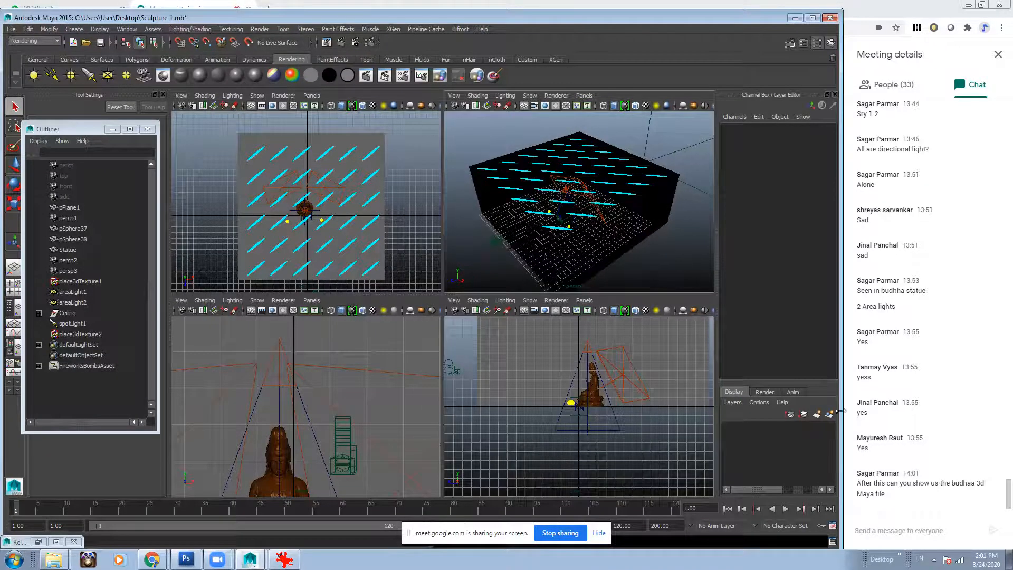
Enlarge the perspective view in shaded display and select the whole Ceiling group of flattened spheres, viewing it from inside the room.
key(space)
mouse_move(421, 227)
alt+mouse_down()
mouse_move(453, 195)
mouse_move(459, 205)
mouse_move(456, 179)
mouse_move(449, 235)
mouse_move(460, 220)
mouse_move(470, 251)
mouse_move(483, 235)
mouse_move(425, 300)
mouse_move(519, 298)
mouse_move(497, 327)
mouse_move(513, 236)
mouse_move(472, 226)
mouse_move(533, 215)
mouse_move(474, 224)
mouse_move(529, 240)
mouse_move(565, 232)
mouse_move(545, 240)
mouse_move(607, 266)
alt+mouse_up()
key(5)
click(608, 271)
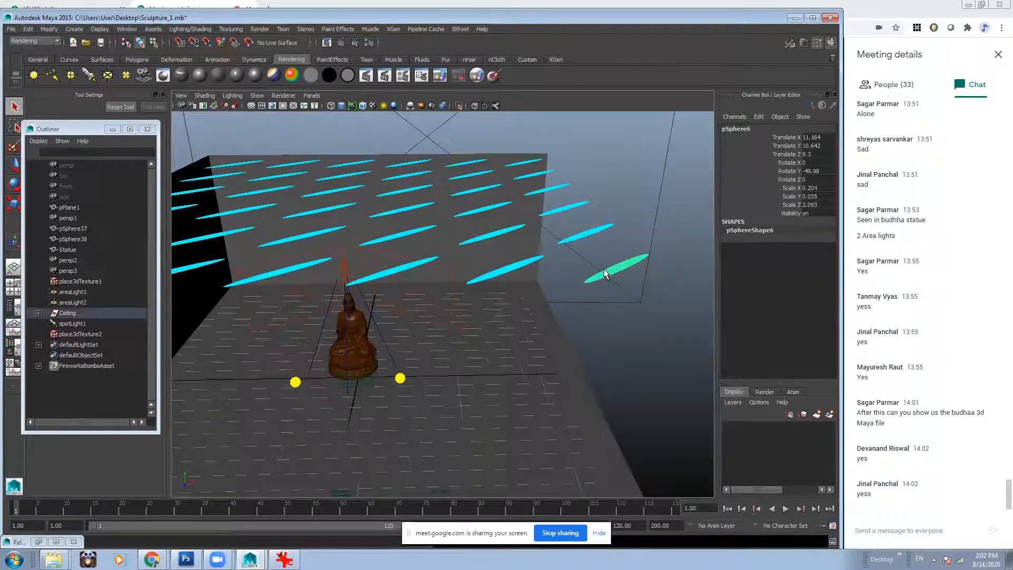
key(Up)
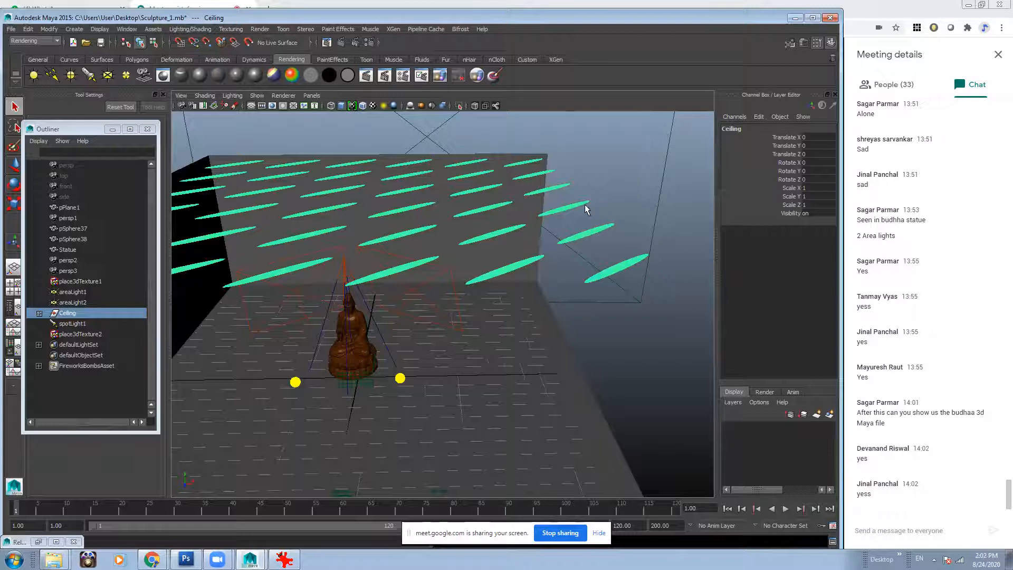
alt+drag(391, 254, 396, 203)
click(646, 247)
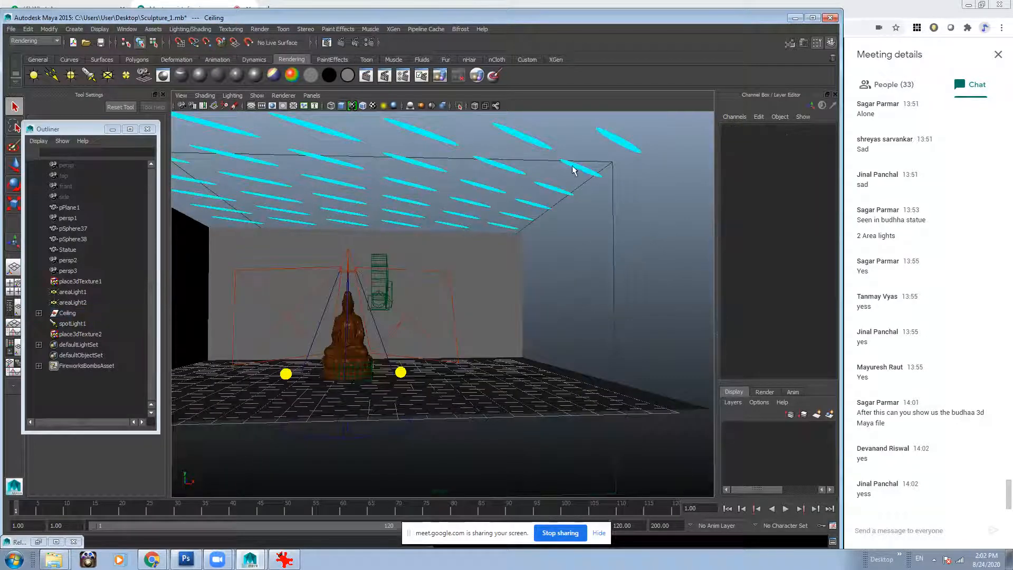
Select areaLight2 behind the statue and examine its effect on the statue and floor with viewport lighting enabled.
alt+drag(488, 277, 263, 81)
click(459, 247)
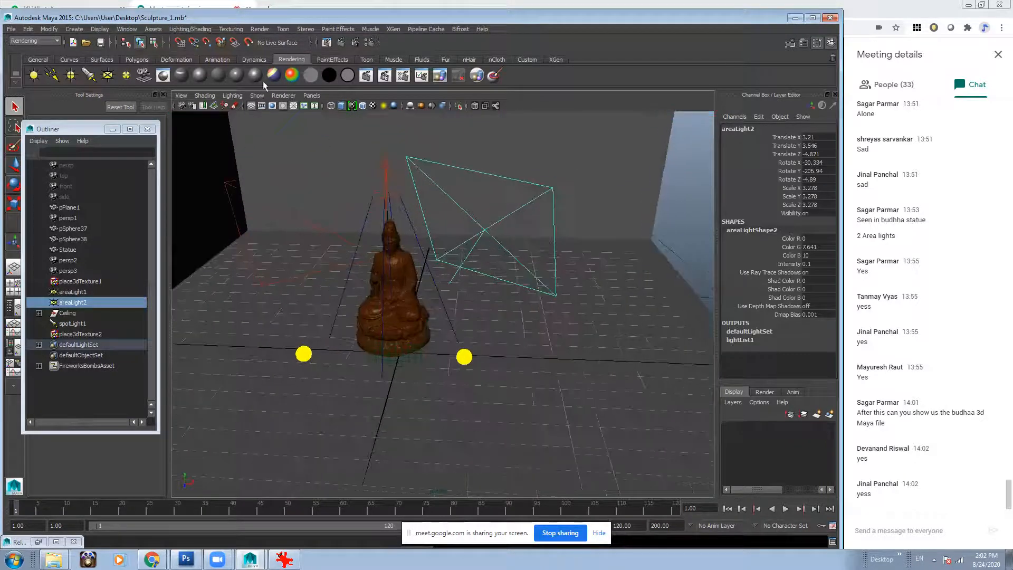
click(222, 95)
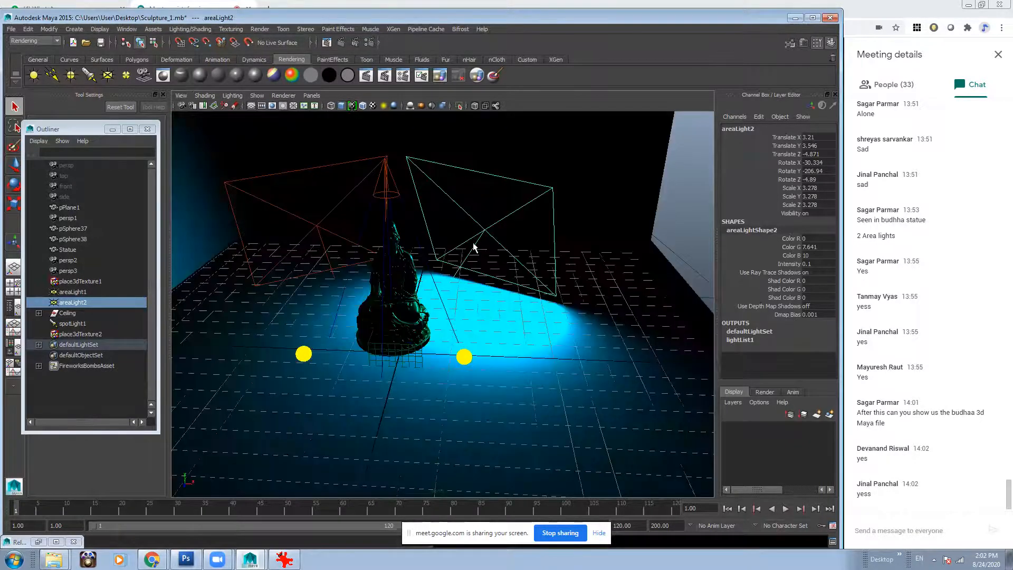
scroll(402, 209, up, 3)
alt+drag(389, 204, 451, 196)
scroll(453, 196, up, 3)
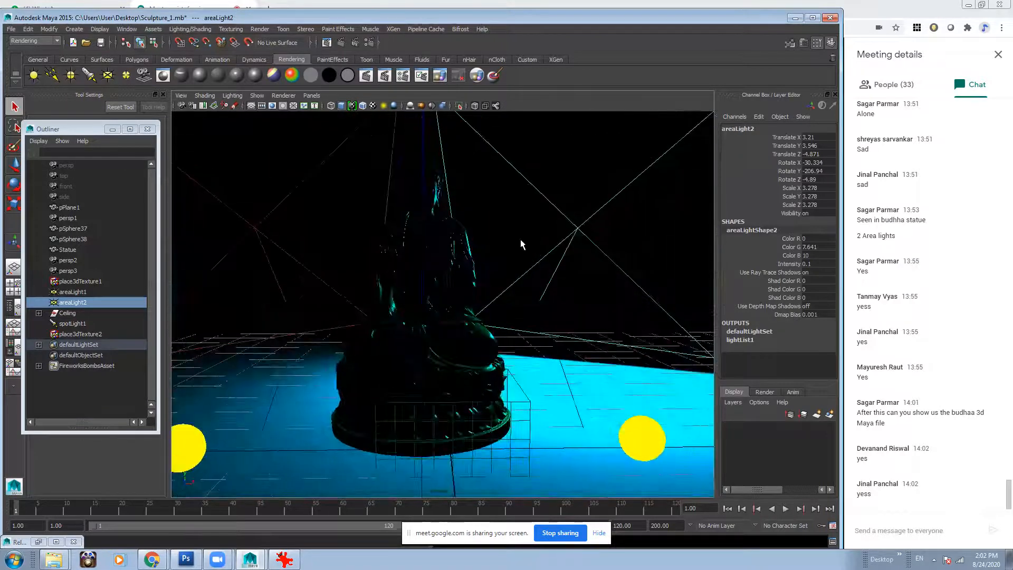
scroll(399, 207, down, 2)
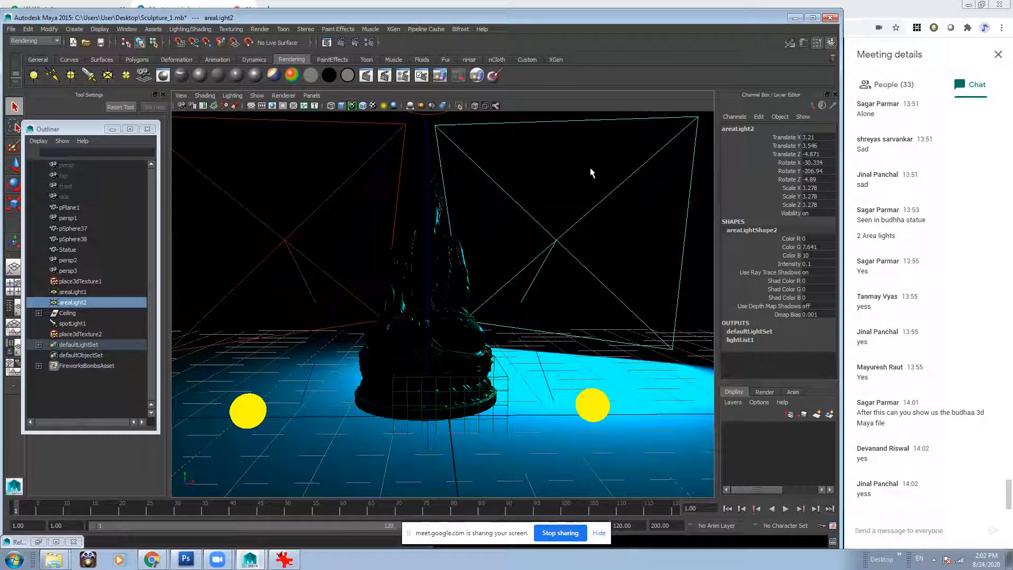
Select both area lights behind the statue and view their placement together from the front.
click(337, 192)
alt+drag(453, 269, 467, 241)
mouse_move(475, 295)
alt+mouse_down()
mouse_move(438, 262)
mouse_move(493, 317)
mouse_move(554, 292)
mouse_move(446, 266)
mouse_move(470, 262)
mouse_move(425, 274)
mouse_move(478, 281)
alt+mouse_up()
click(555, 227)
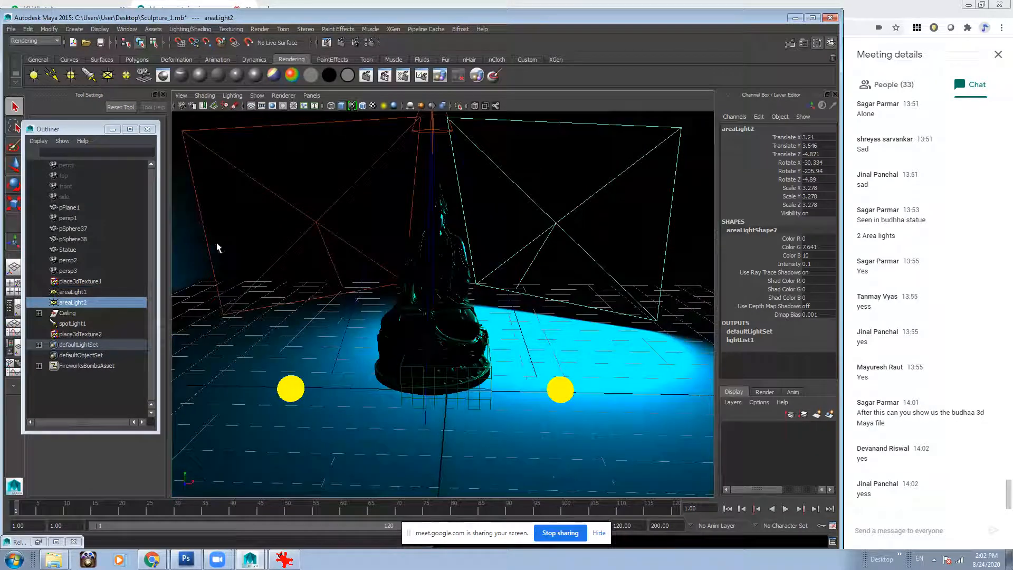
shift+click(330, 233)
mouse_move(331, 233)
alt+mouse_down()
mouse_move(370, 244)
mouse_move(337, 237)
alt+mouse_up()
scroll(486, 275, down, 2)
alt+drag(486, 275, 419, 205)
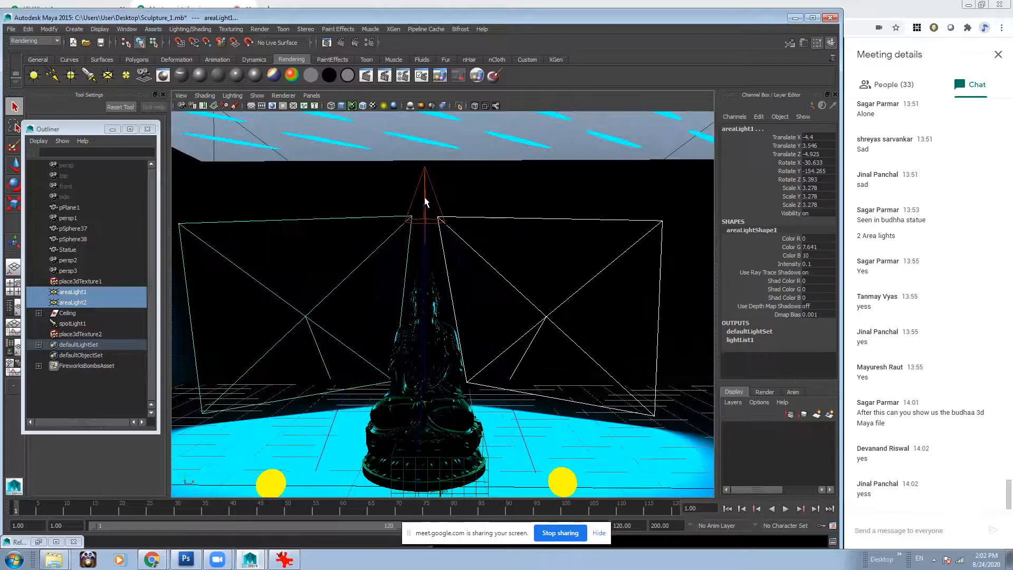
Inspect the spotlight above the statue and the yellow sphere pSphere37 beside its base by selecting each one.
click(425, 202)
alt+drag(470, 290, 429, 185)
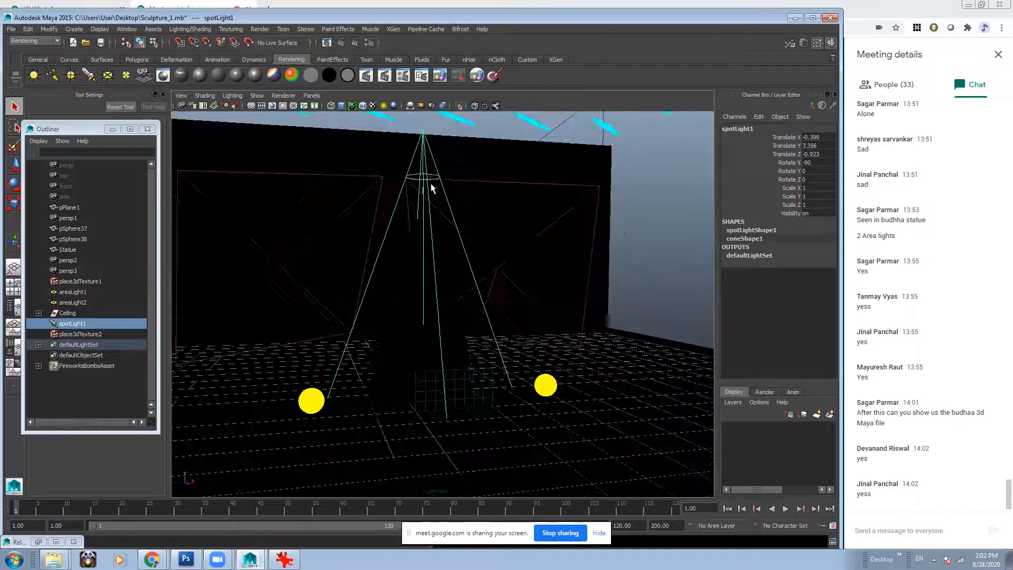
alt+drag(453, 407, 300, 396)
click(302, 392)
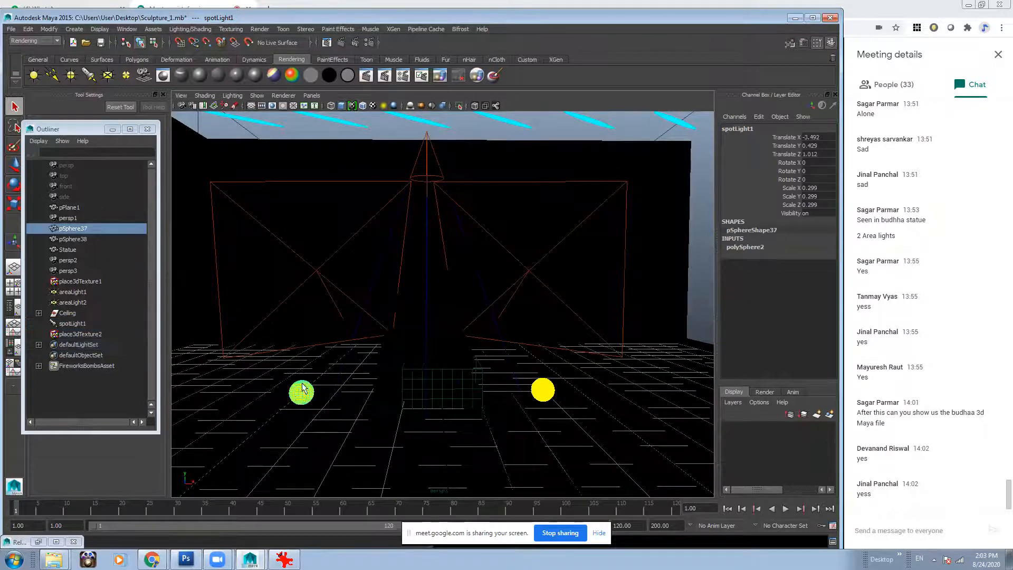
alt+drag(406, 356, 348, 353)
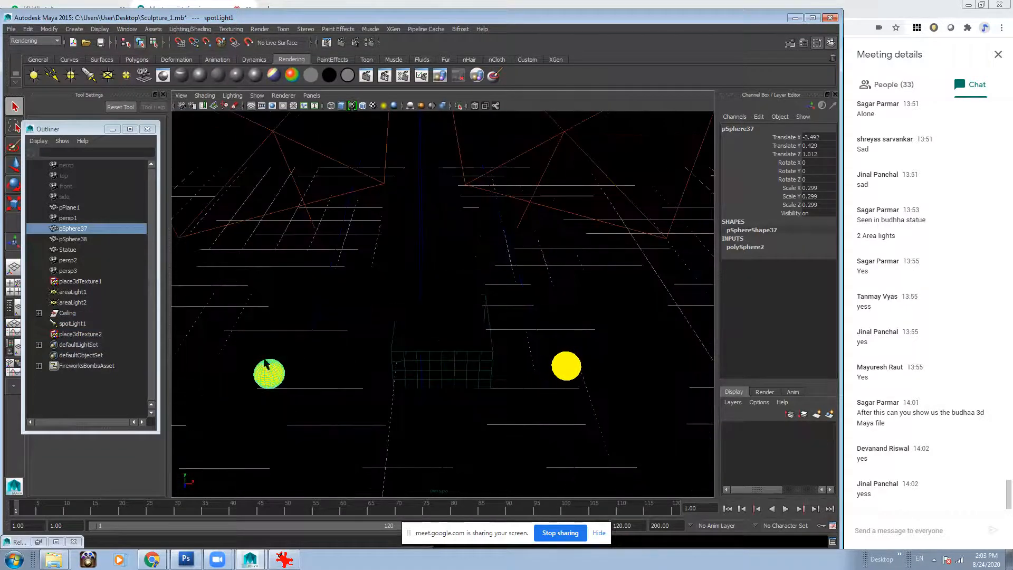
alt+middle_drag(259, 375, 239, 330)
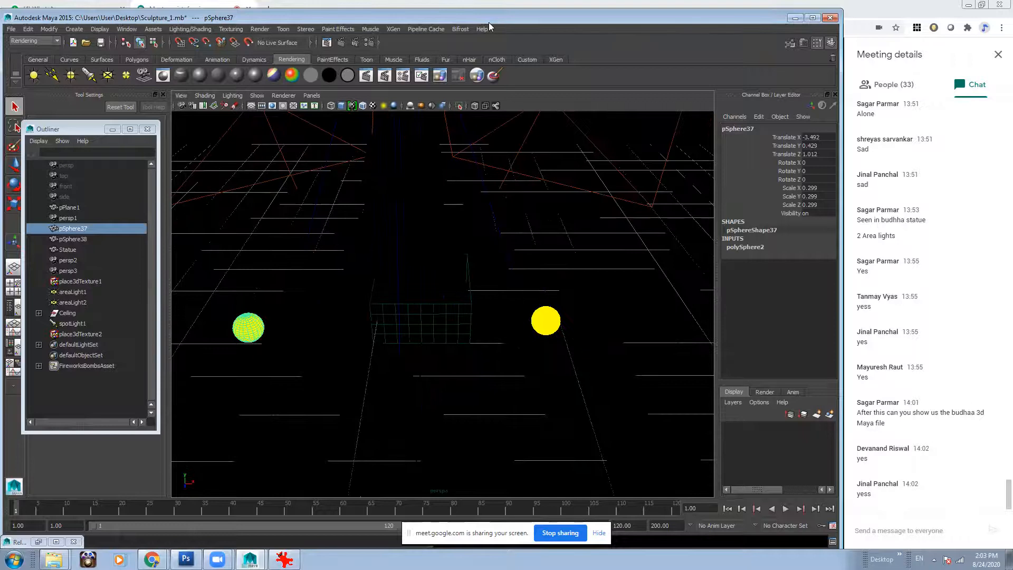
Review the mental ray Indirect Lighting render settings down to the Final Gathering values, and minimize the settings window.
click(670, 162)
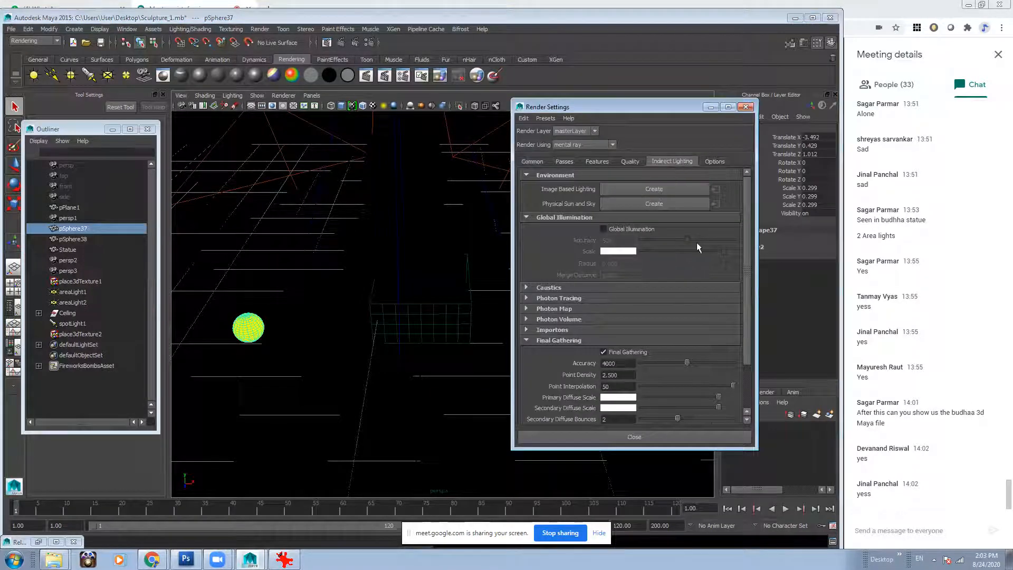
scroll(604, 354, down, 2)
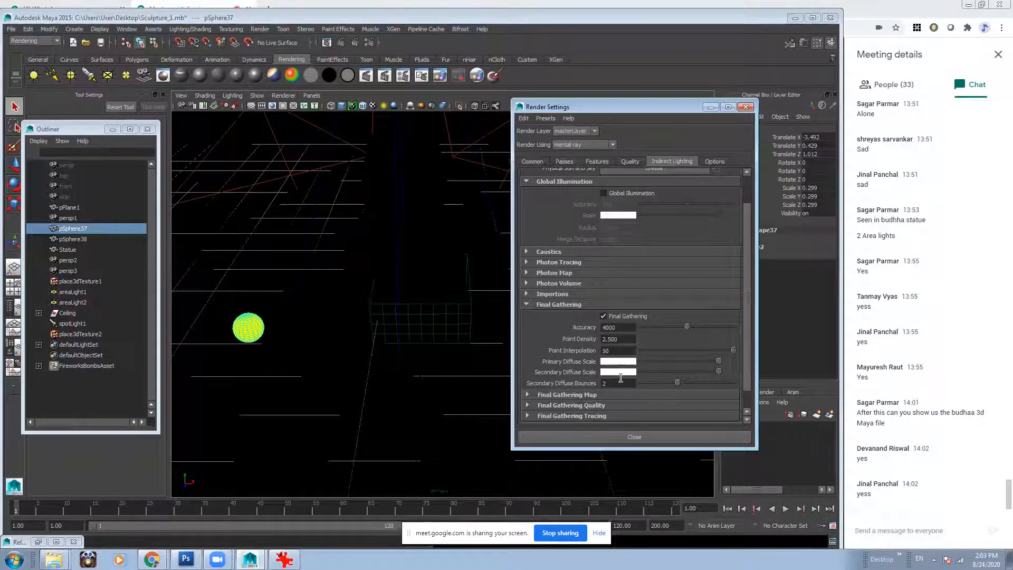
alt+drag(491, 315, 348, 282)
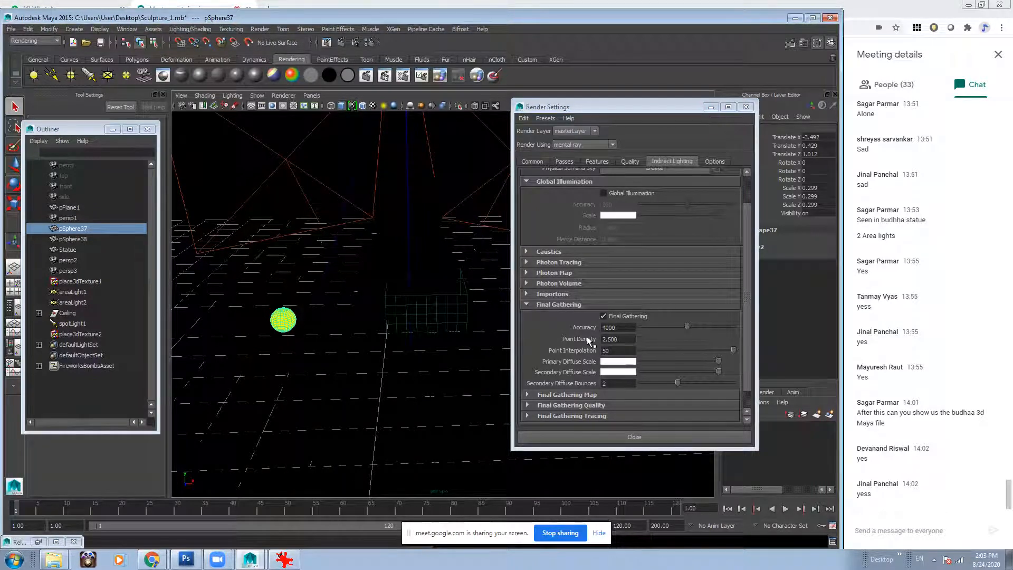
click(711, 107)
Return the viewport to plain textured shading and examine the statue with its surrounding lights from the front and side.
alt+drag(443, 316, 390, 283)
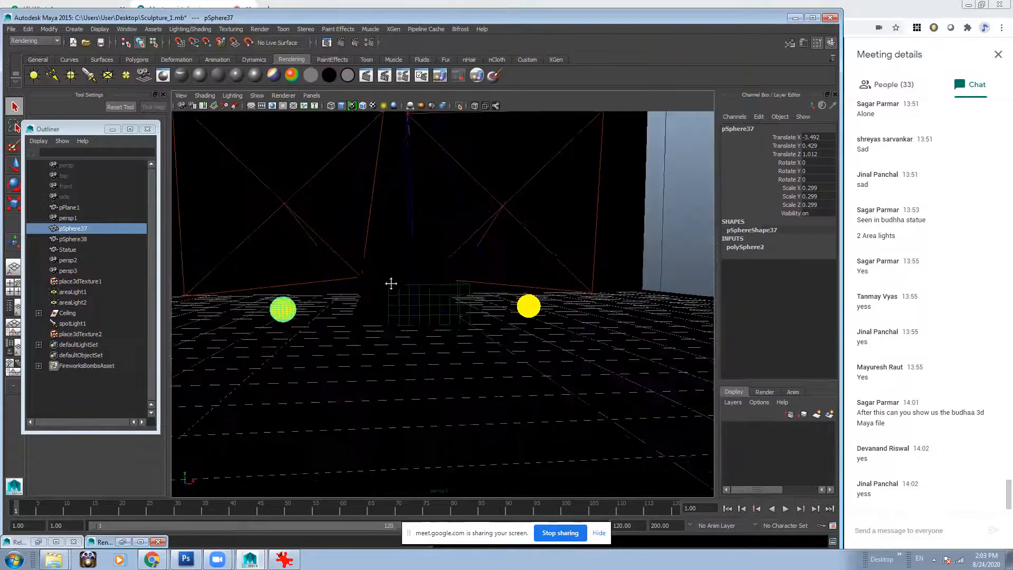
alt+middle_drag(391, 284, 434, 348)
alt+right_drag(434, 348, 438, 353)
key(5)
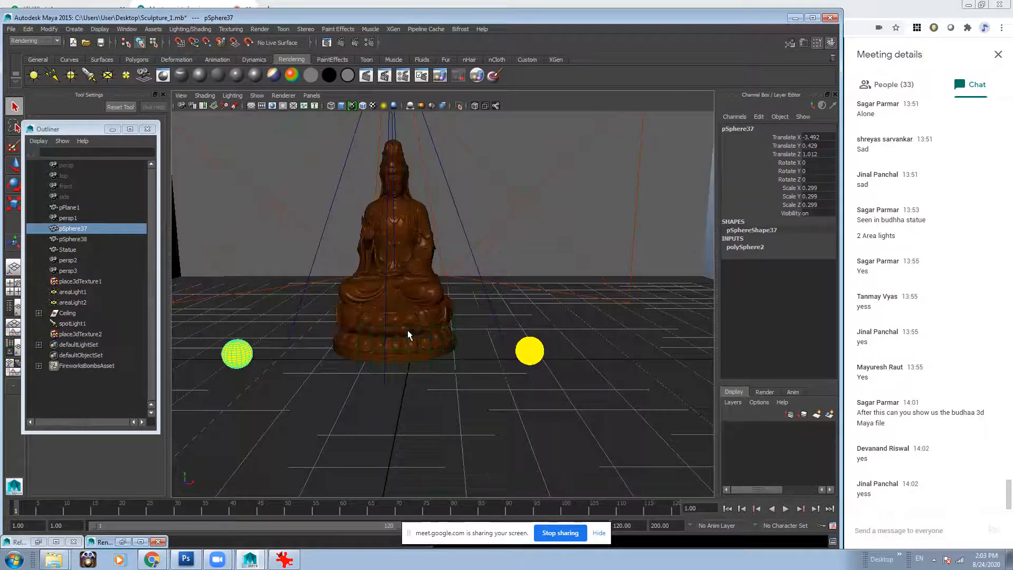
alt+drag(377, 325, 441, 341)
alt+right_drag(471, 319, 420, 322)
alt+drag(420, 321, 459, 340)
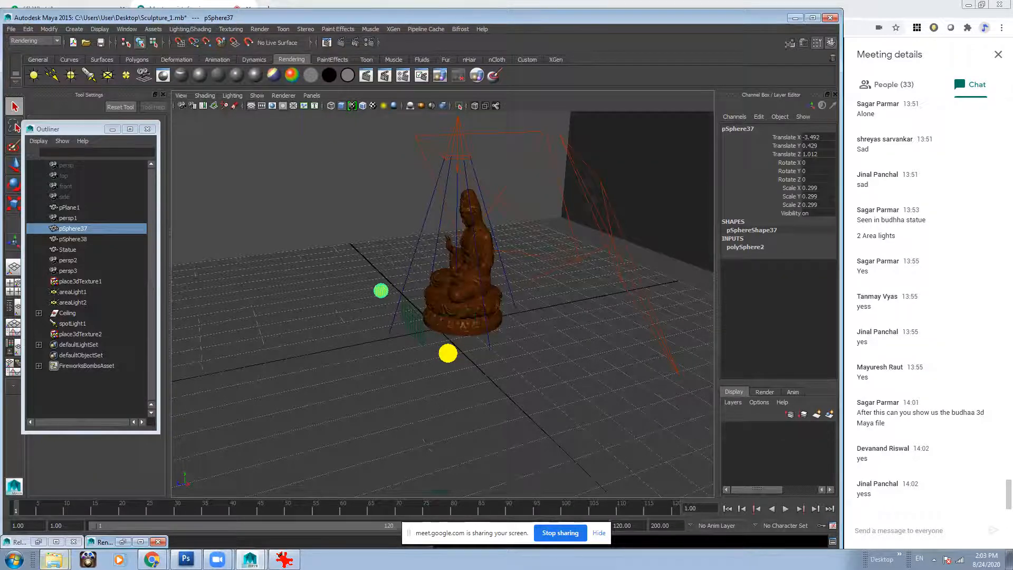
Open the image Sphere Lighting copy.jpg from the Practice Scene folder and place its window over the 3D view, with the folder minimized.
mouse_move(54, 558)
click(53, 517)
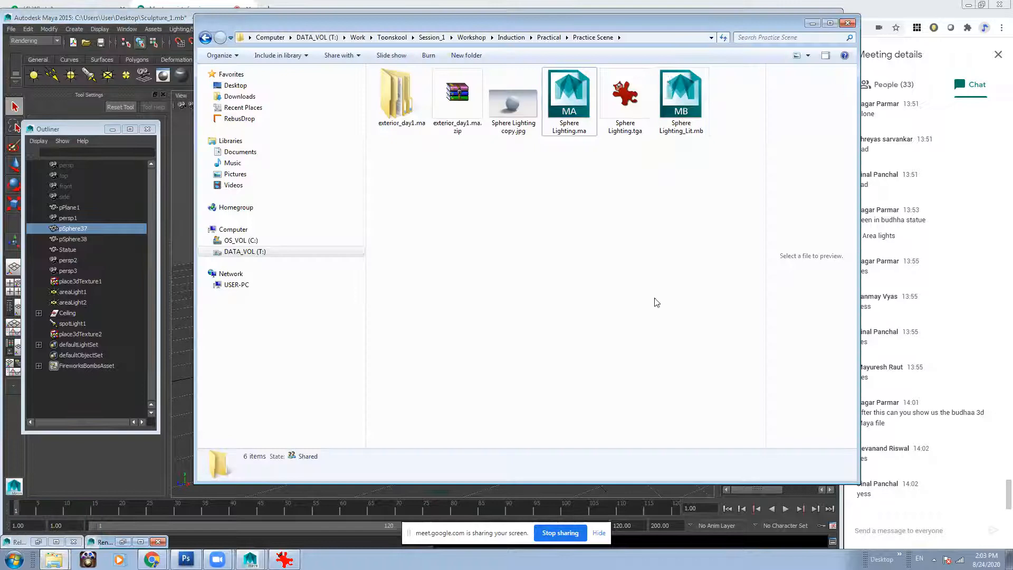
double_click(442, 123)
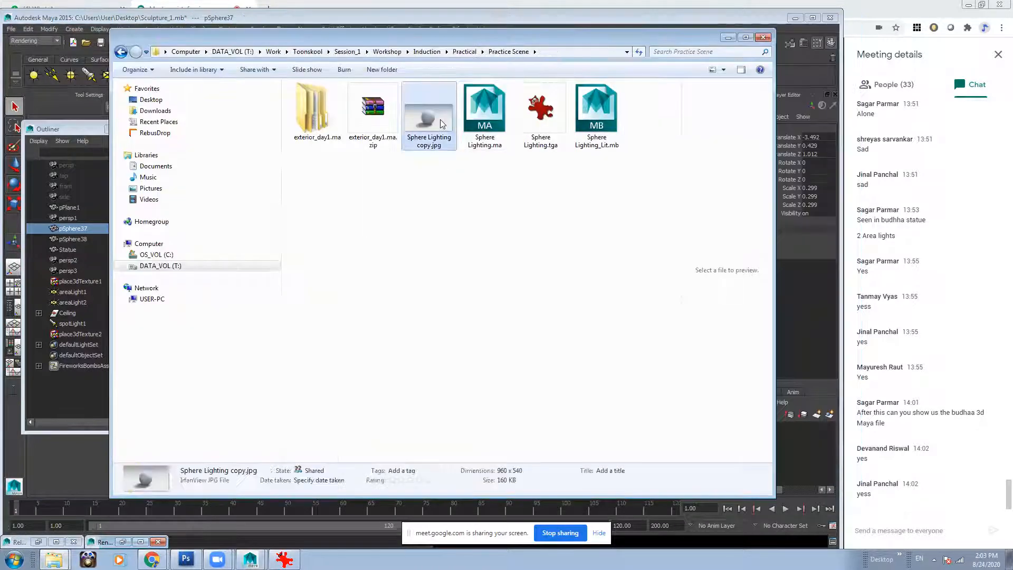
click(728, 38)
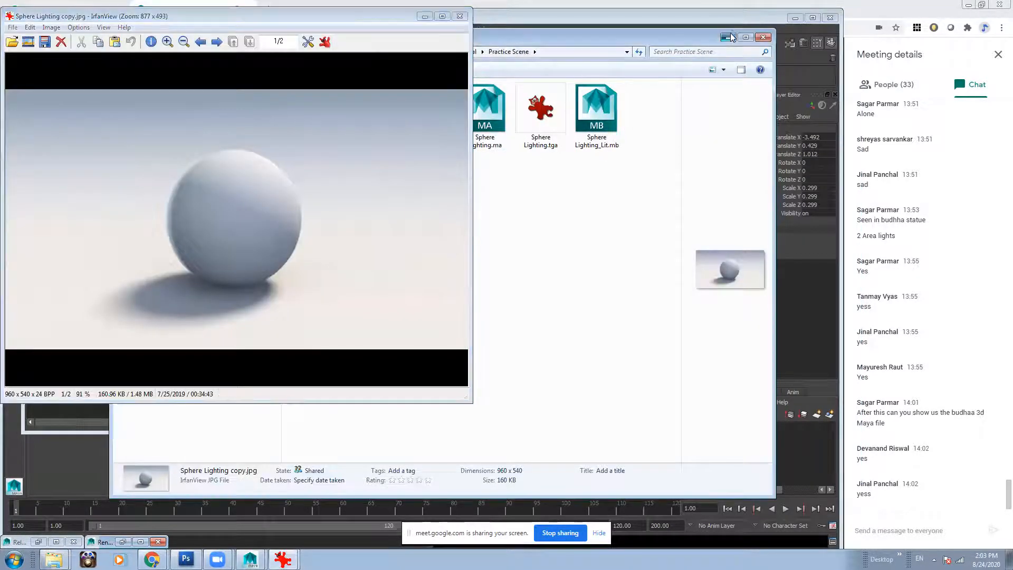
drag(316, 24, 487, 102)
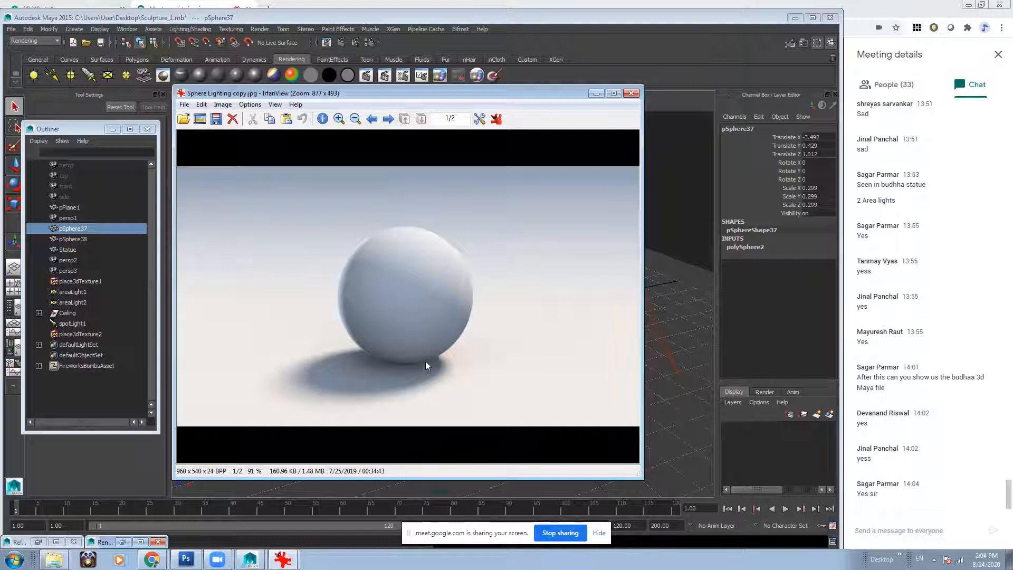
Bring back the Practice Scene folder and close the sphere image.
click(54, 559)
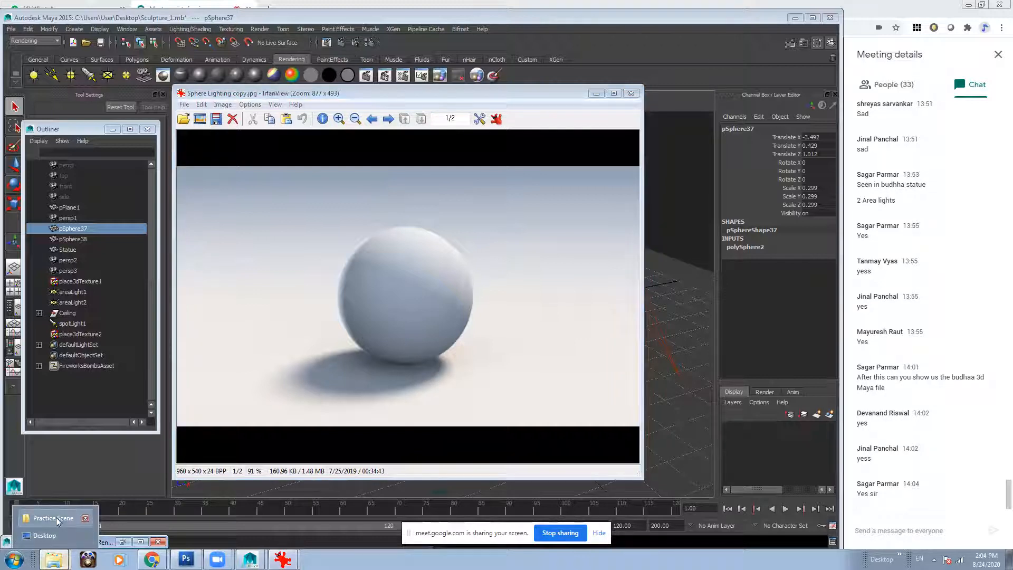
click(55, 516)
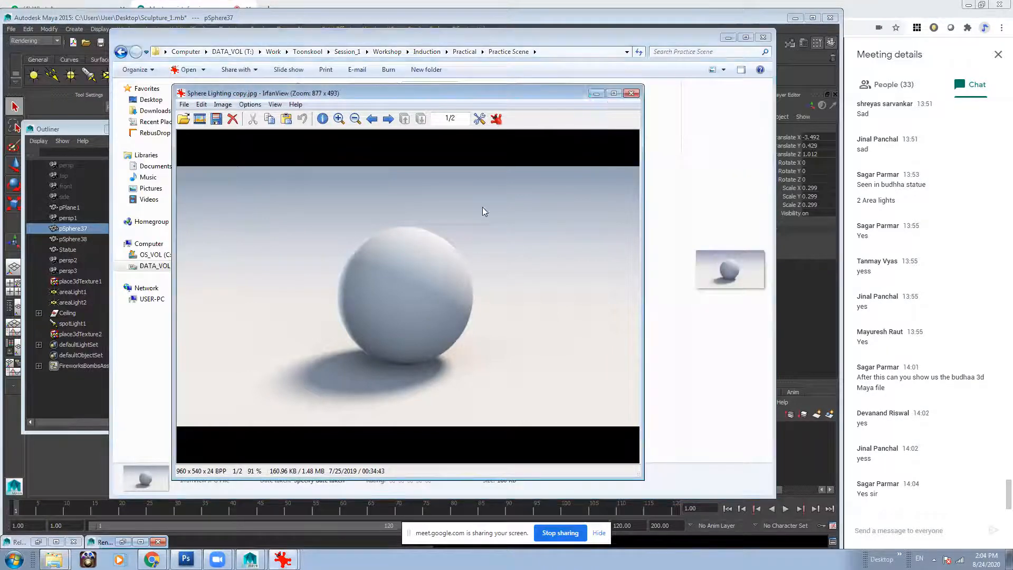
key(Escape)
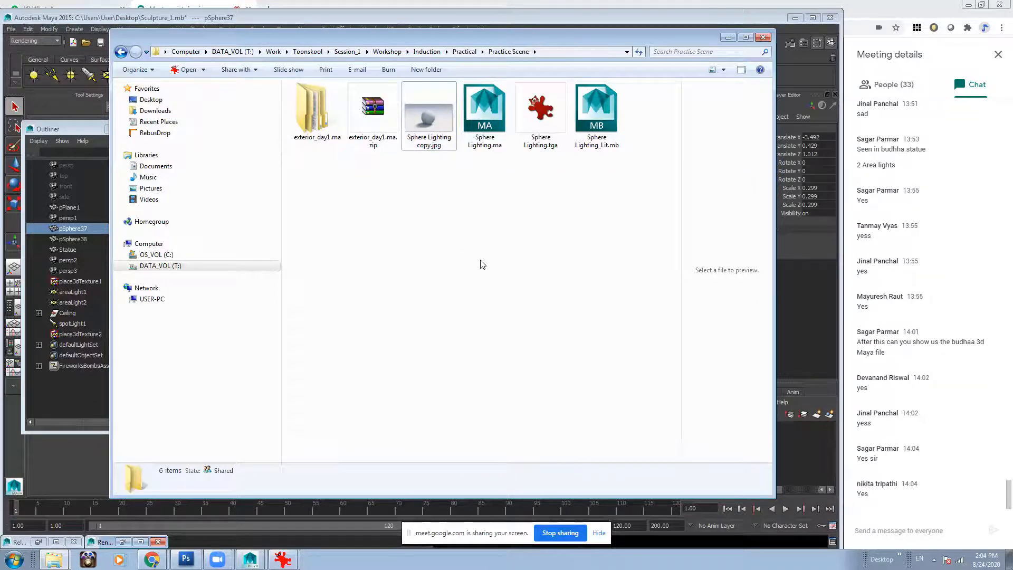
Go up to the Toonskool folder, enter Attendance_Sheet and open the workbook 2nd year ABCDE Student attendance_August_3.xlsx.
click(300, 50)
click(380, 139)
key(a)
key(a)
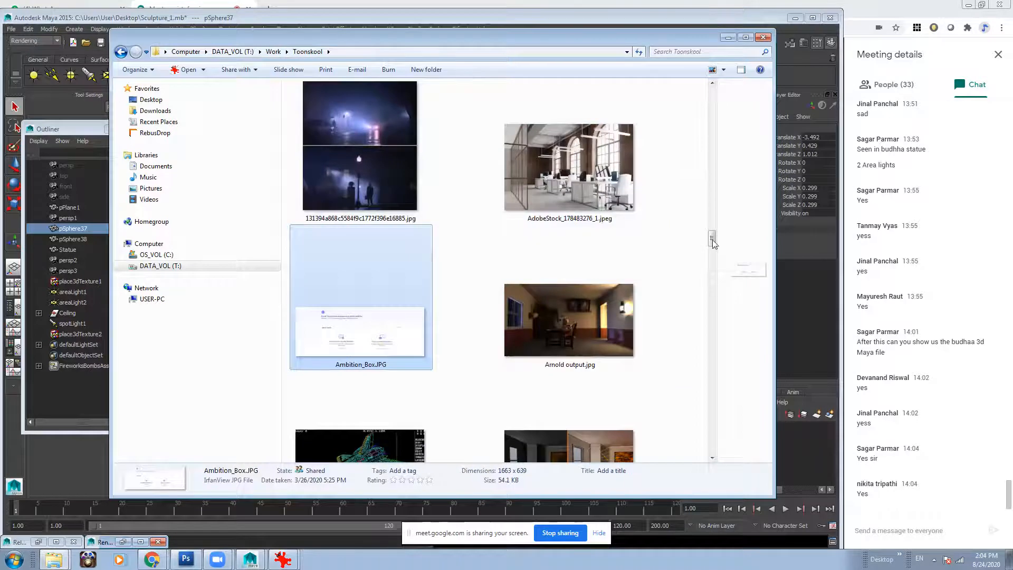
drag(711, 240, 707, 92)
click(582, 160)
key(a)
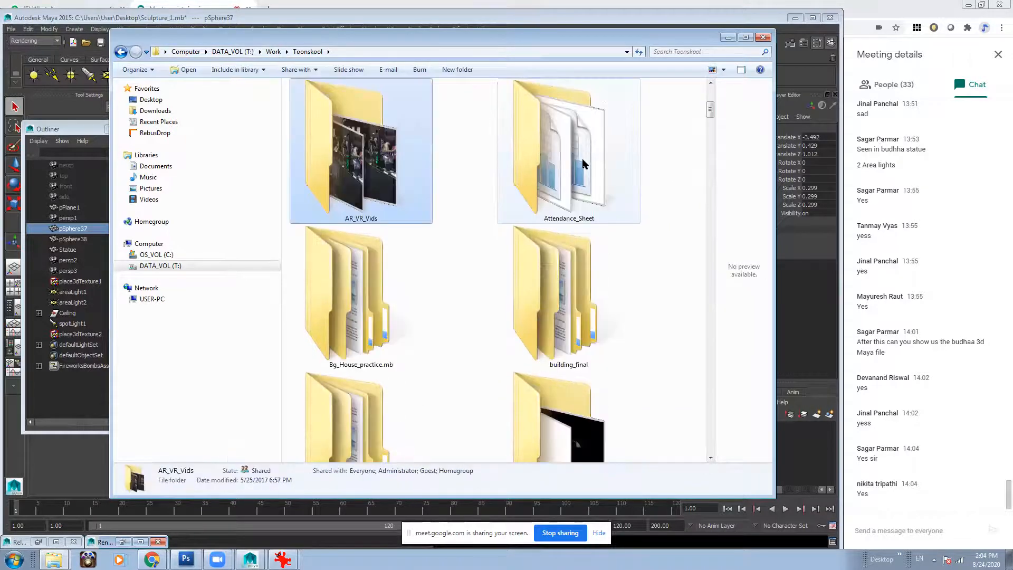
double_click(582, 163)
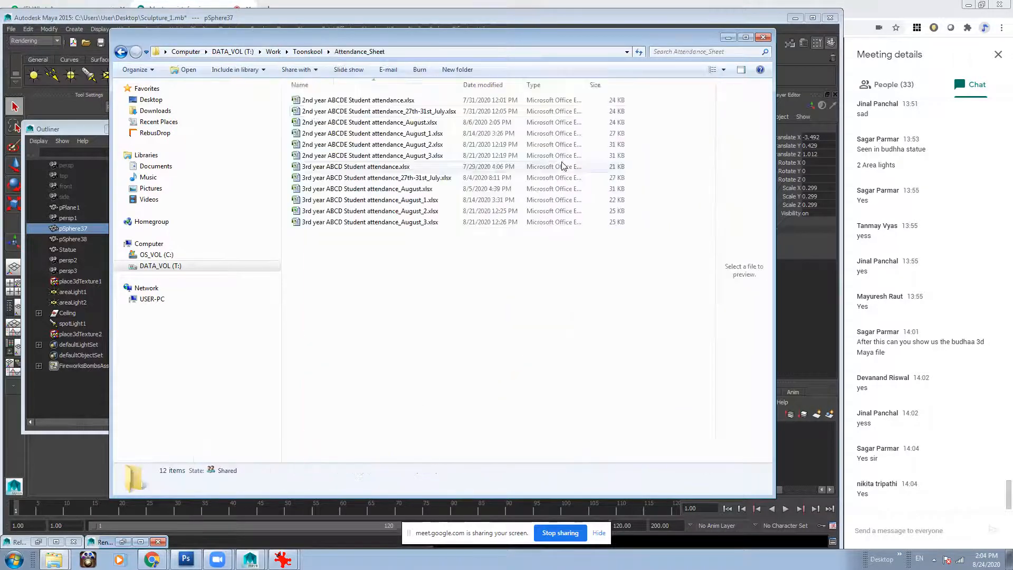
double_click(431, 156)
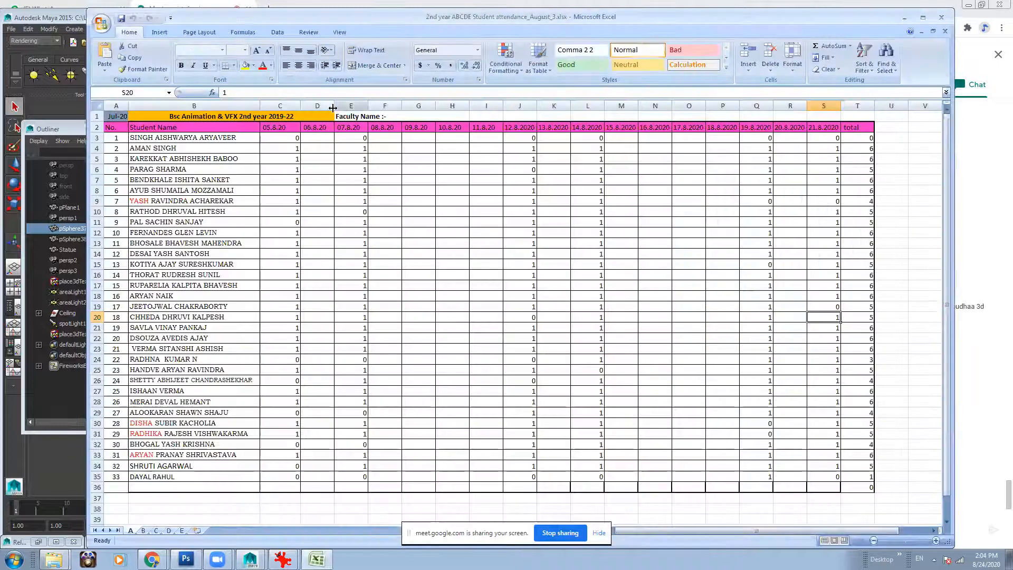
Reposition the attendance workbook window so its student name column is visible and switch to sheet D.
drag(820, 18, 680, 31)
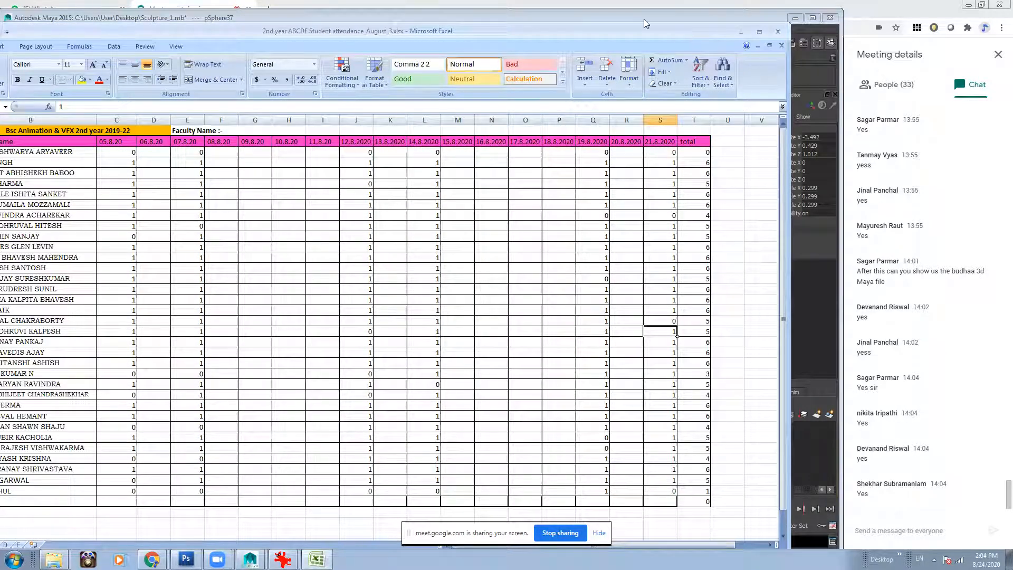
drag(209, 33, 259, 29)
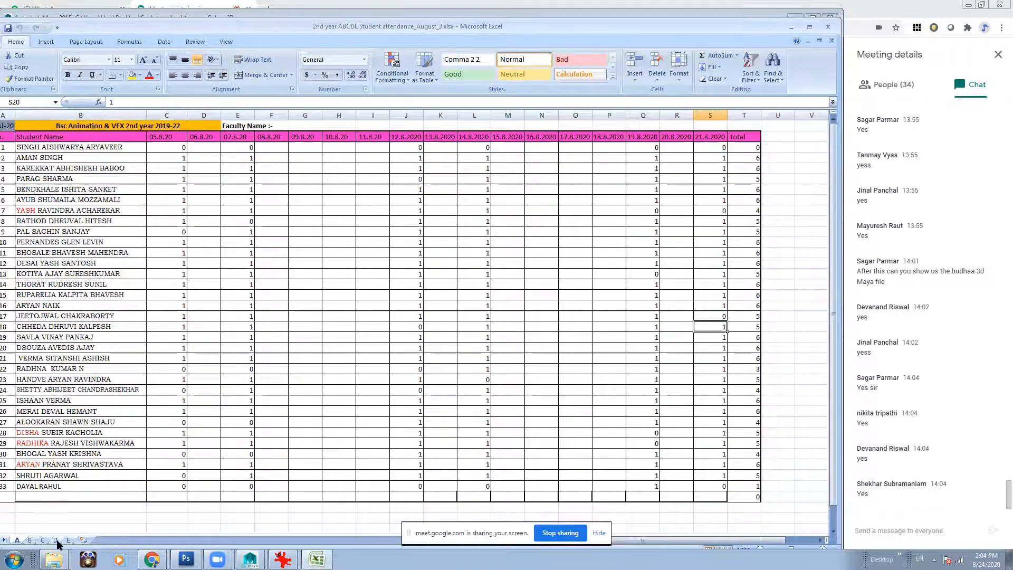
click(56, 540)
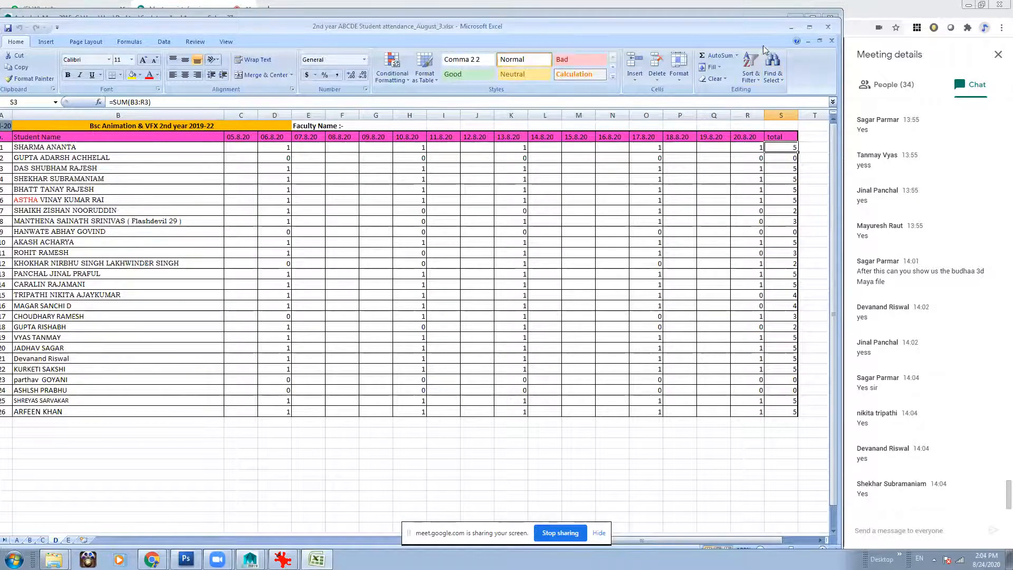
Copy the 20.8.20 attendance column on sheet D and insert the copy before the total column, shifting cells right.
drag(756, 26, 676, 29)
drag(657, 142, 701, 415)
key(ctrl+c)
click(694, 140)
right_click(707, 315)
click(739, 372)
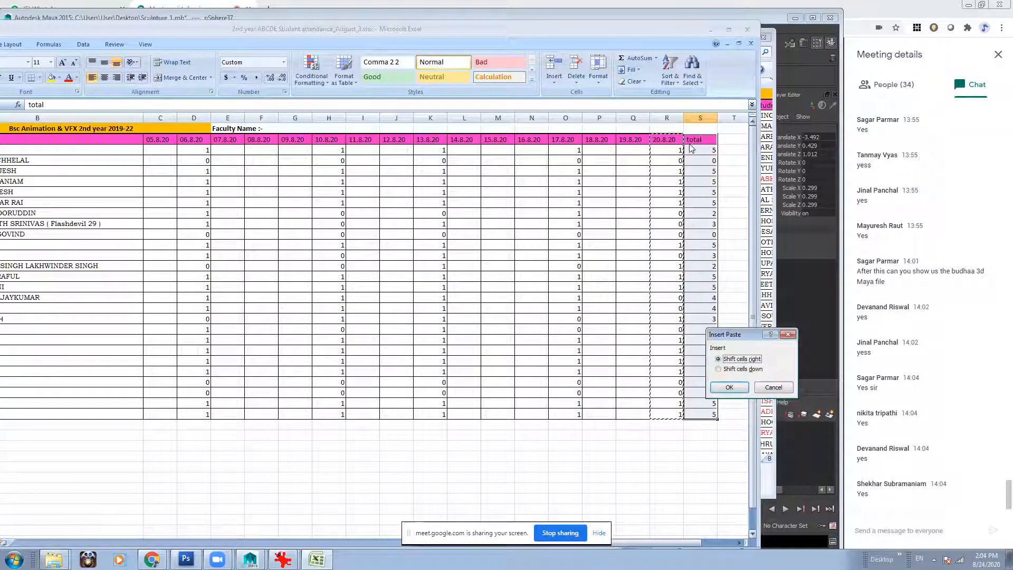
click(729, 387)
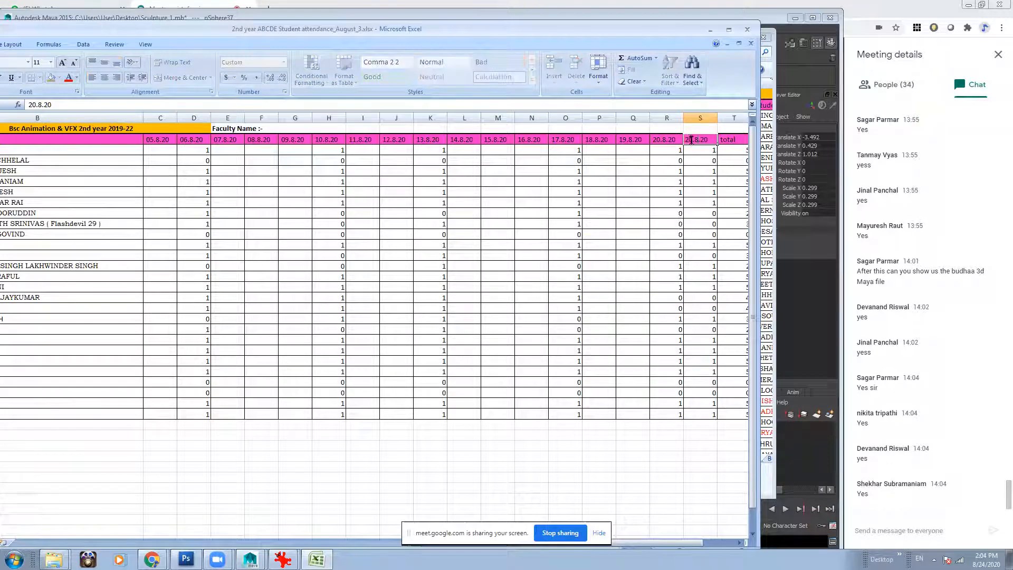
Change the header of the inserted column on sheet D to 24.8.20 and clear the attendance marks copied below it.
text(4)
drag(704, 154, 900, 402)
key(Delete)
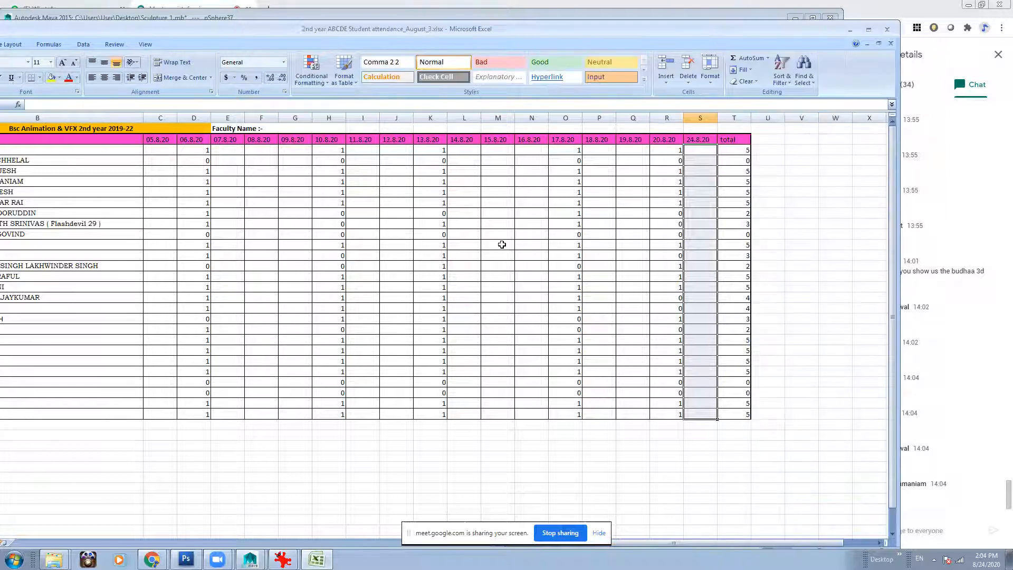
Minimize Maya and fit the attendance workbook window beside the meeting chat so that both are visible.
click(285, 17)
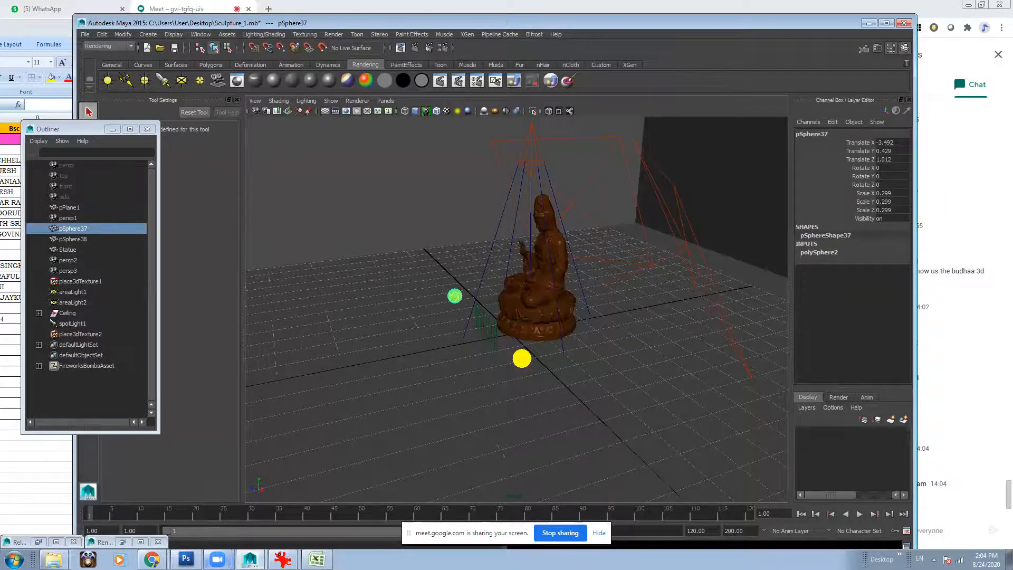
click(315, 559)
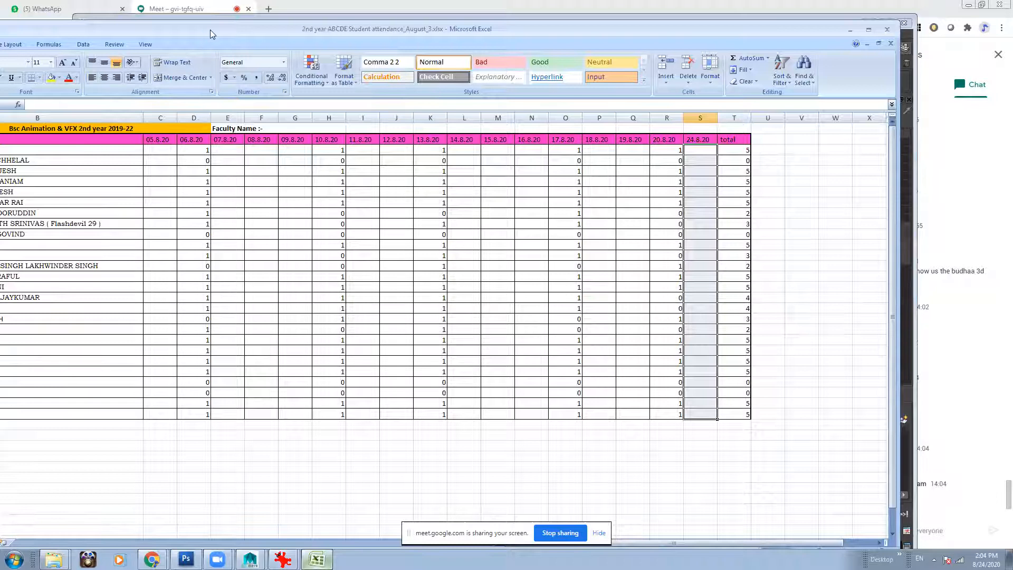
drag(210, 30, 329, 27)
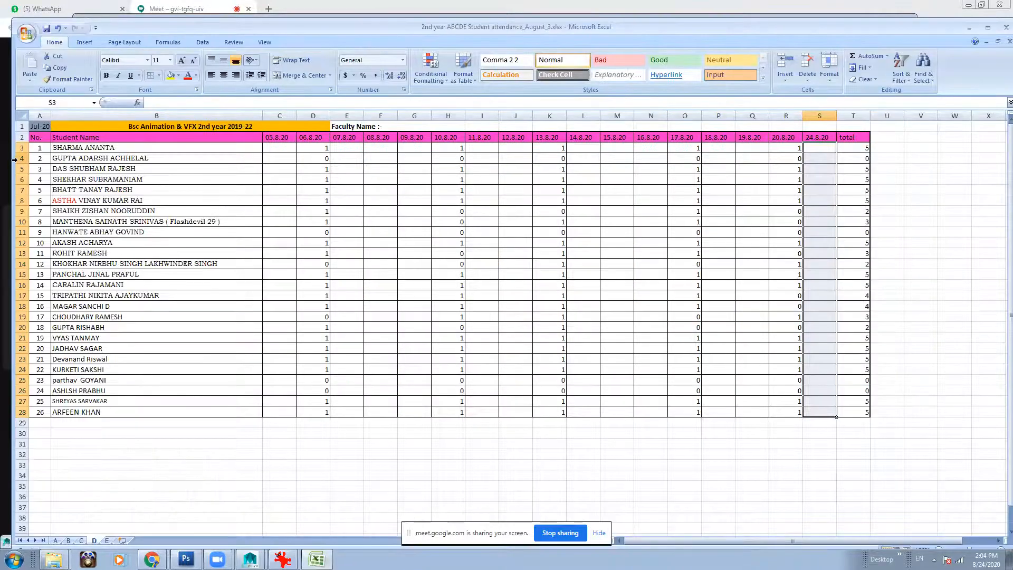
drag(15, 159, 248, 160)
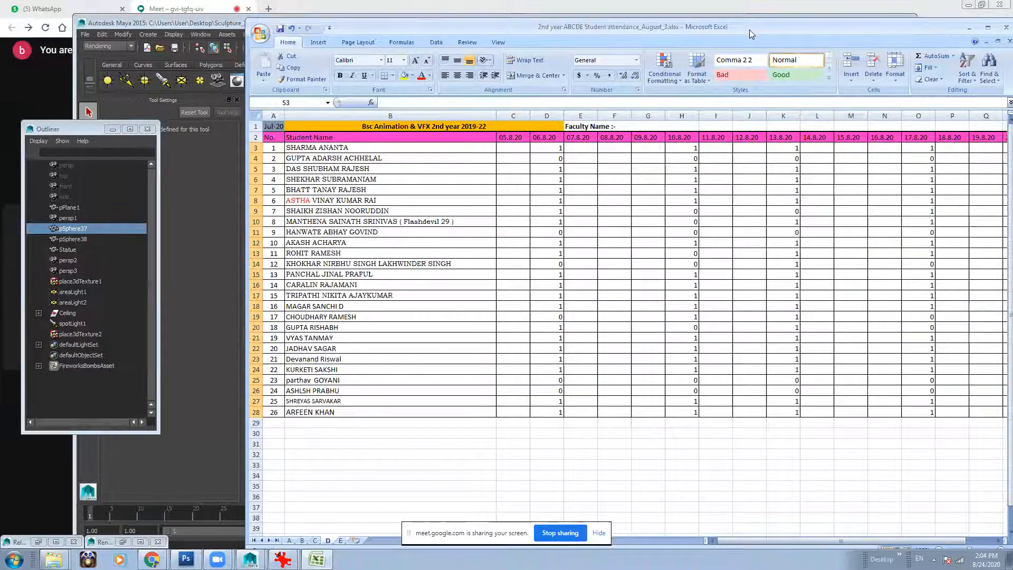
drag(749, 30, 555, 18)
drag(681, 529, 695, 530)
click(869, 24)
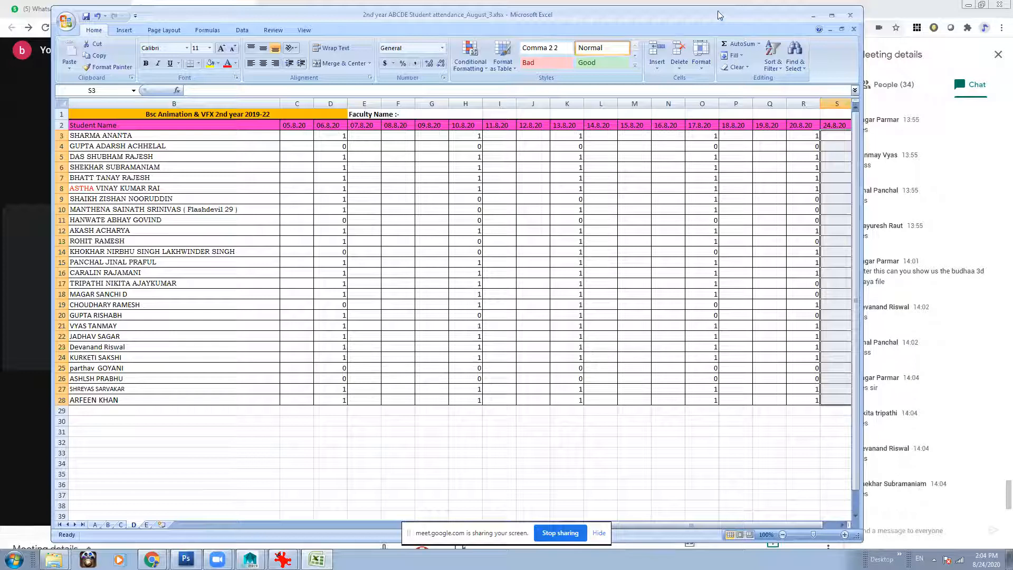
drag(720, 15, 679, 16)
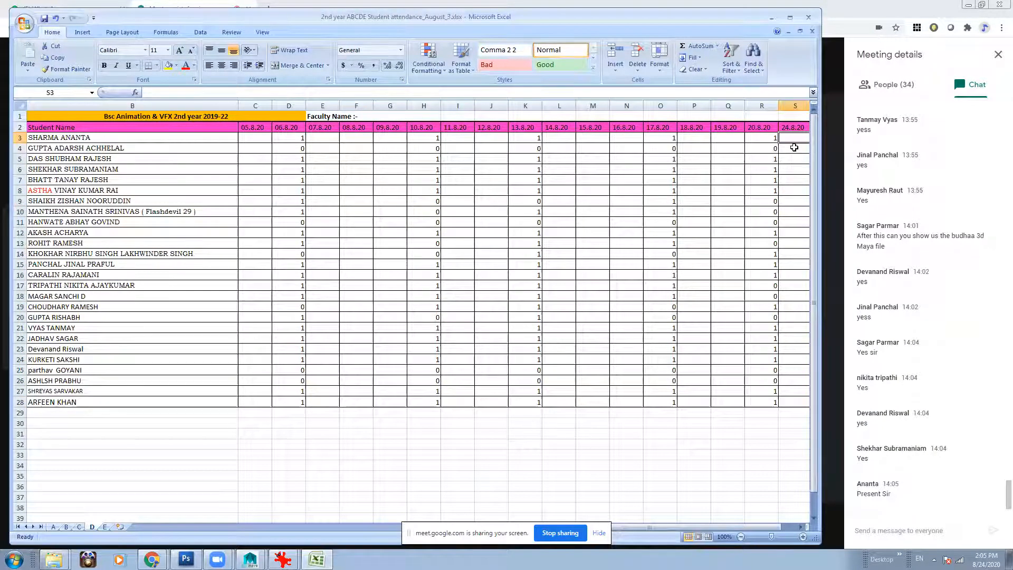
Enter 1 for student No. 1 under 24.8.20 and hide the screen-sharing notice.
text(1)
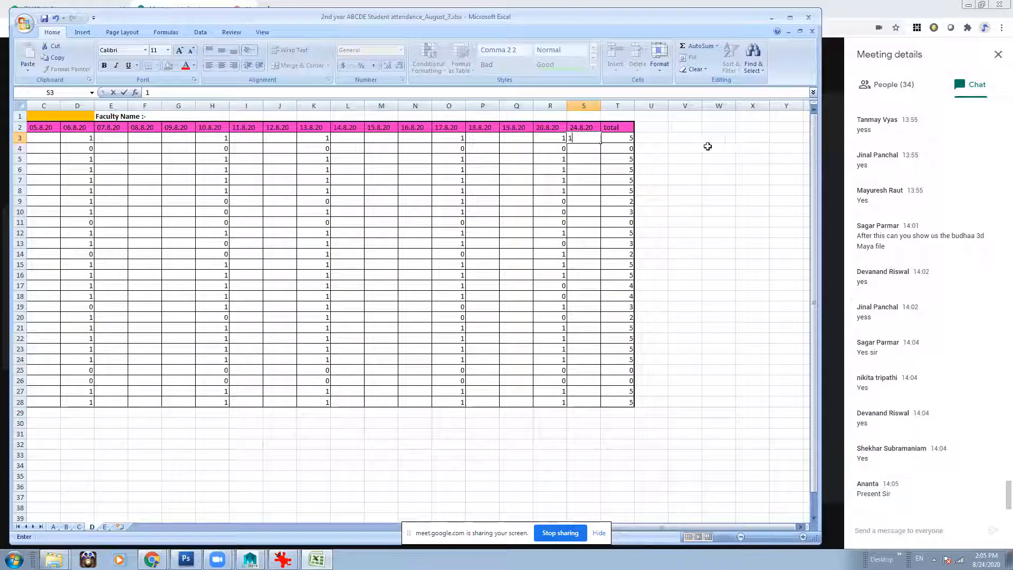
click(598, 533)
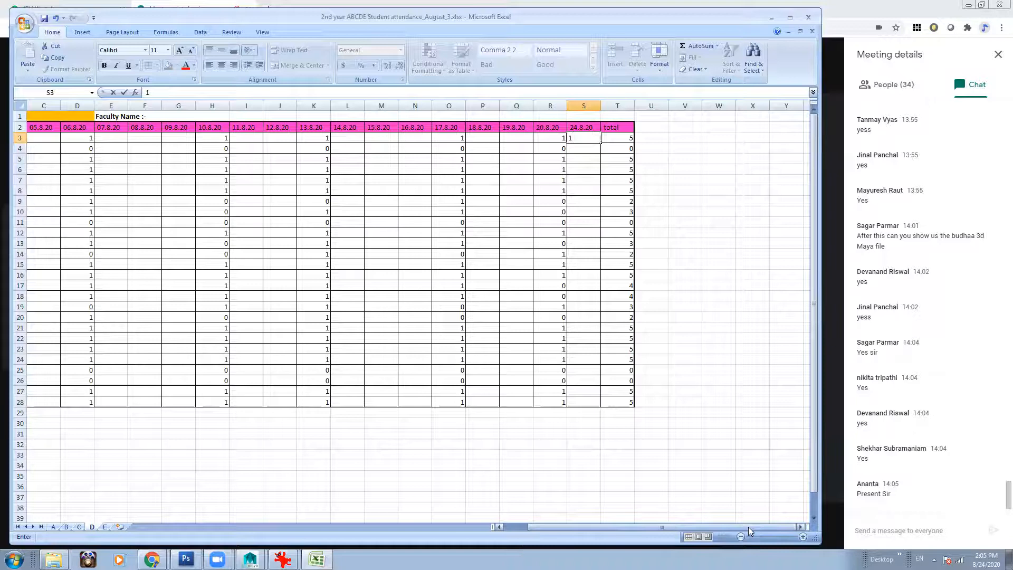
Narrow the Student Name column so the names, the 24.8.20 column and the total column fit together in the window.
drag(747, 527, 701, 527)
drag(107, 116, 165, 104)
click(230, 441)
click(160, 104)
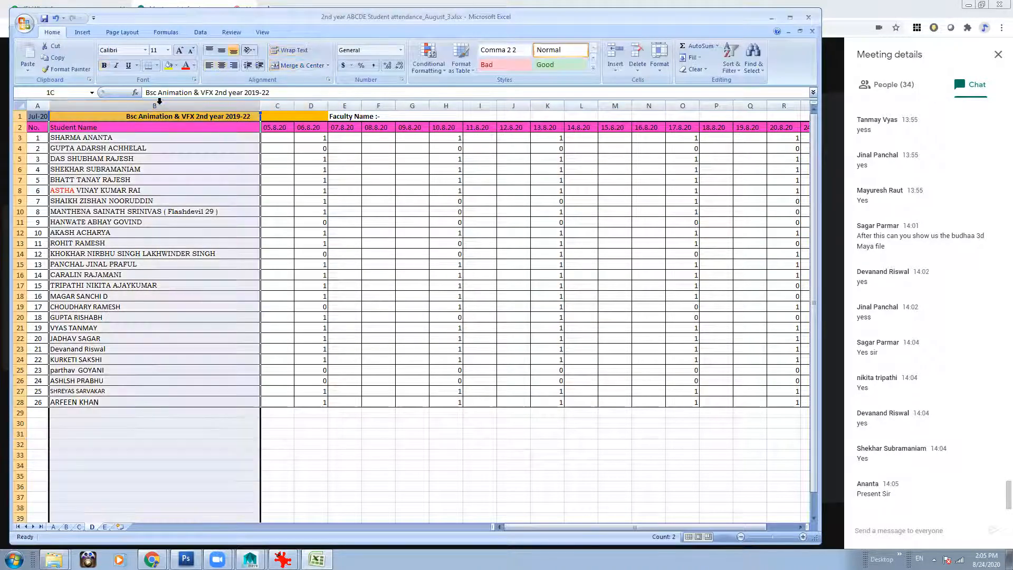
drag(240, 103, 160, 114)
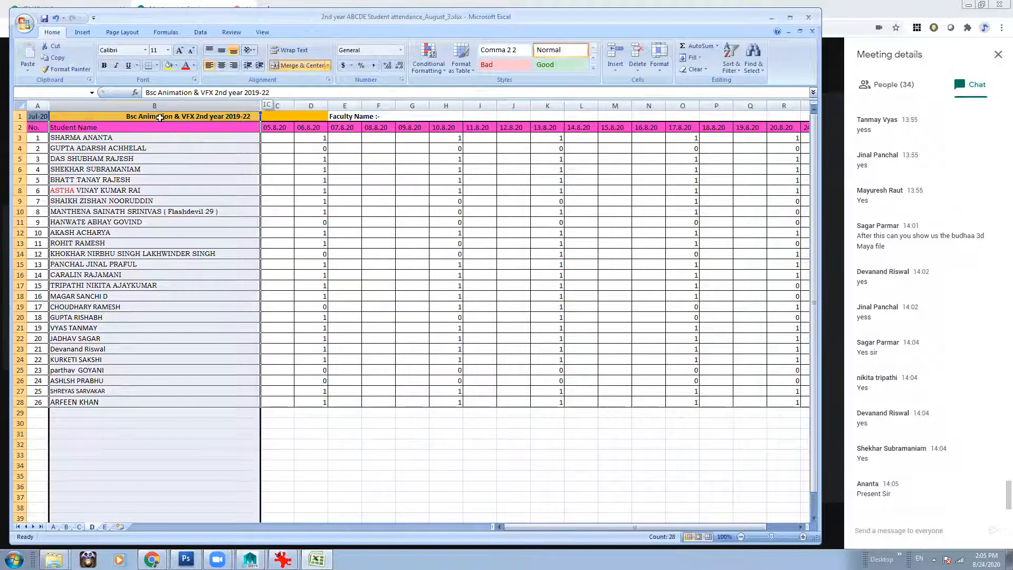
click(219, 435)
drag(261, 106, 159, 106)
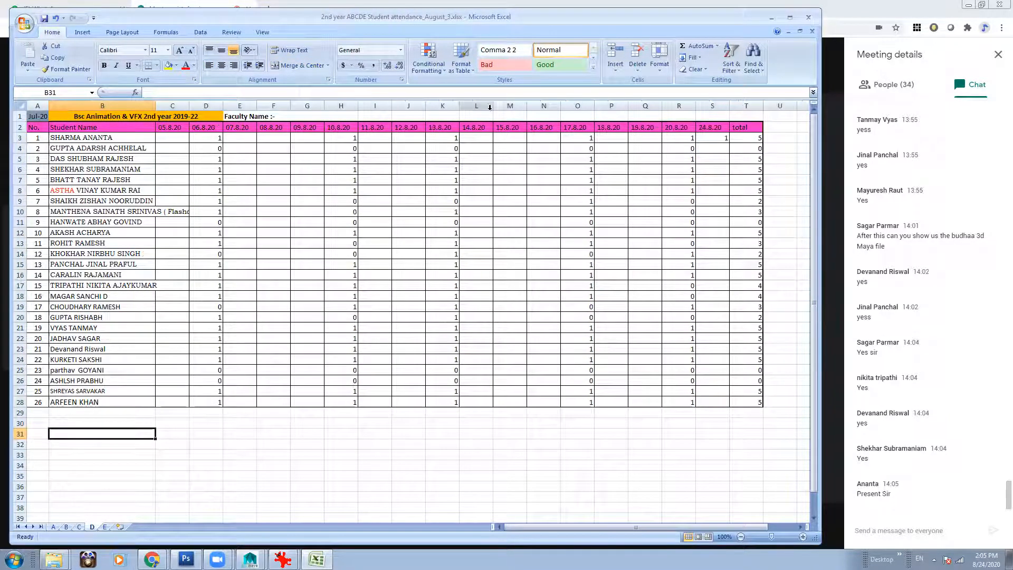
Enter the 24.8.20 attendance for students No. 2 to 6: 0 for No. 2 and 3, 1 for No. 4, 5 and 6.
click(721, 148)
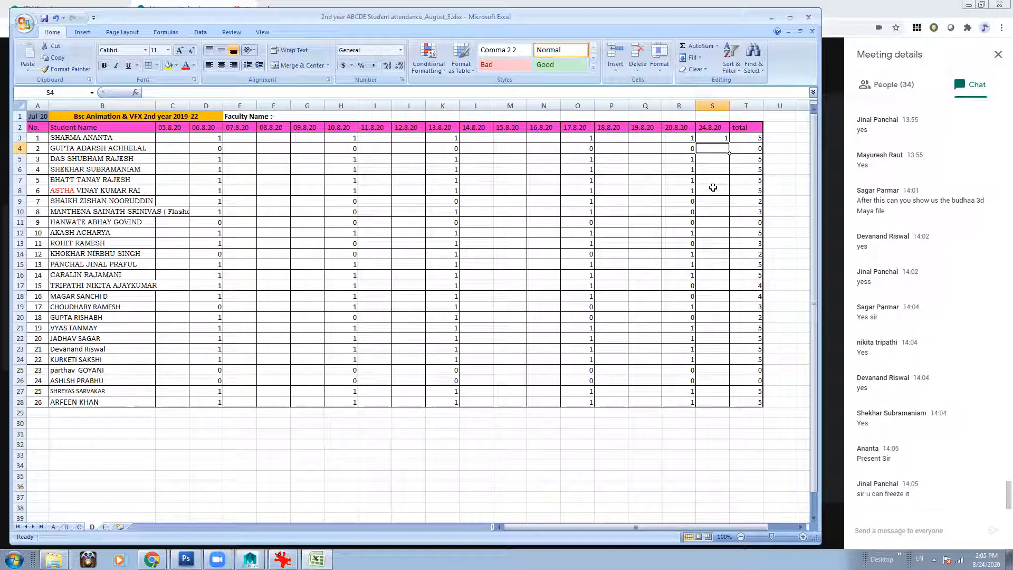
click(580, 446)
click(717, 148)
text(0)
click(719, 159)
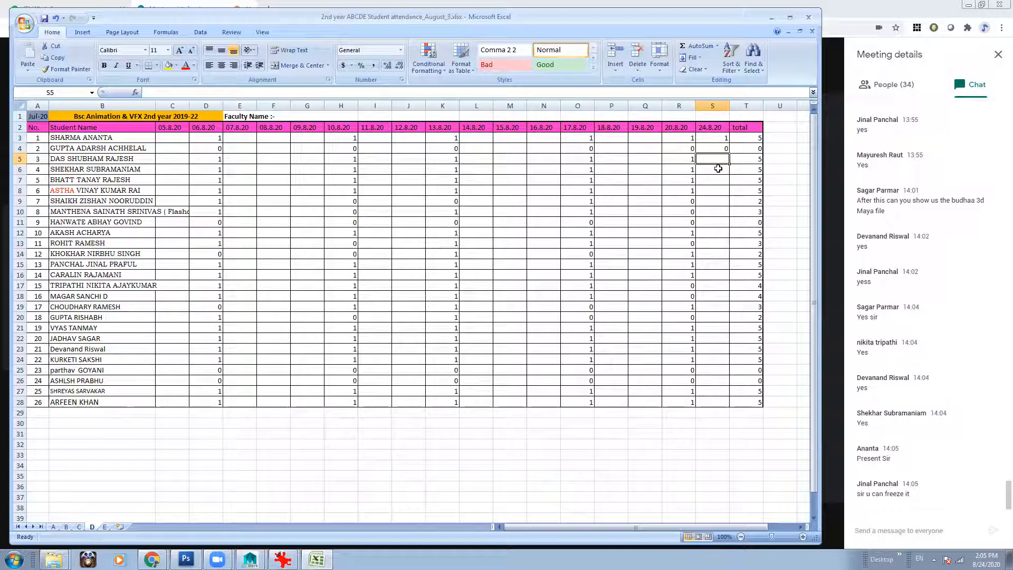
text(0)
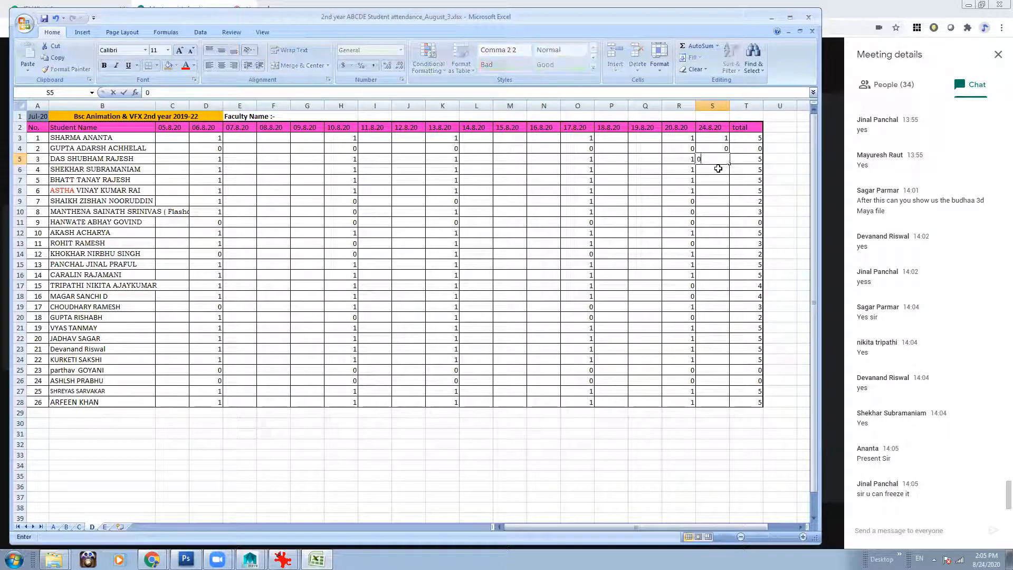
click(718, 169)
text(1)
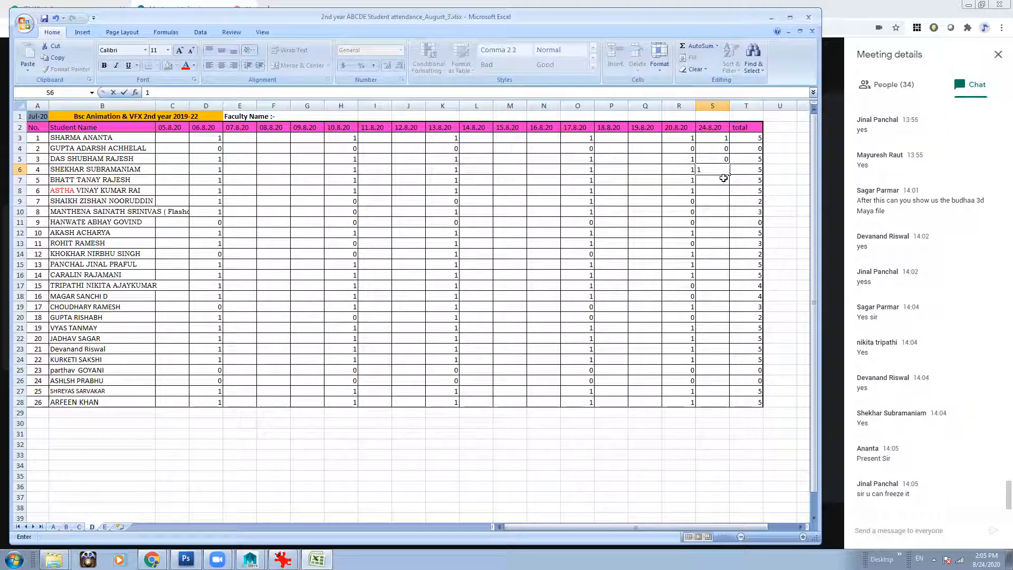
click(718, 181)
text(1)
click(716, 194)
text(1)
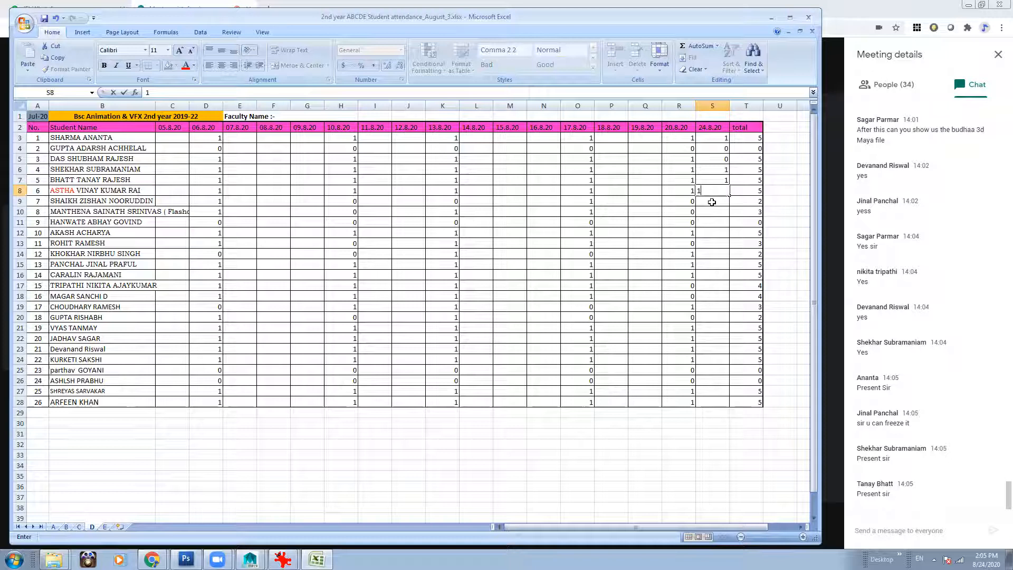
Enter the 24.8.20 attendance for students No. 7 to 10: 0 for No. 7, 8 and 9, 1 for No. 10.
click(711, 202)
text(0)
click(712, 209)
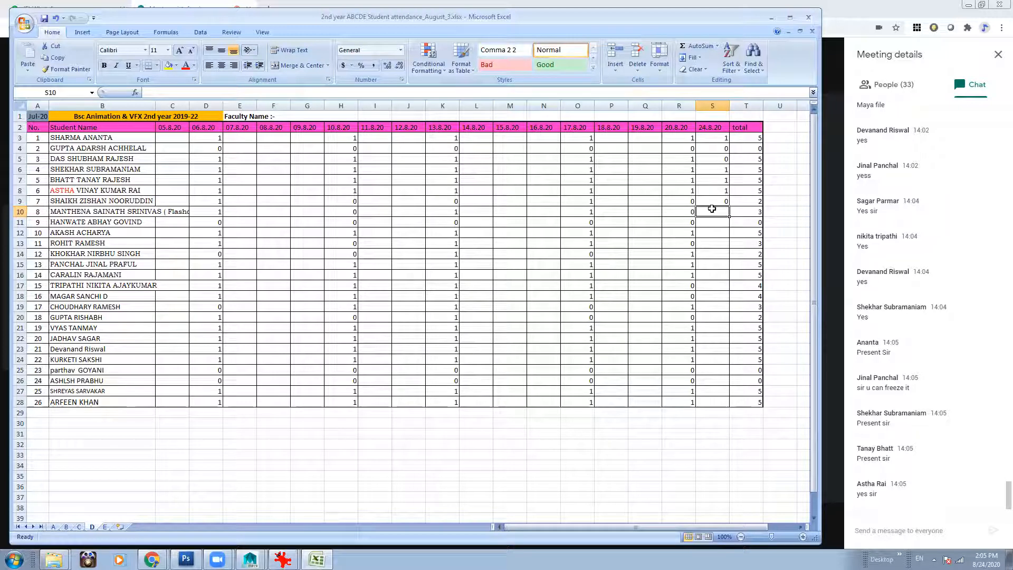
text(0)
click(710, 222)
text(0)
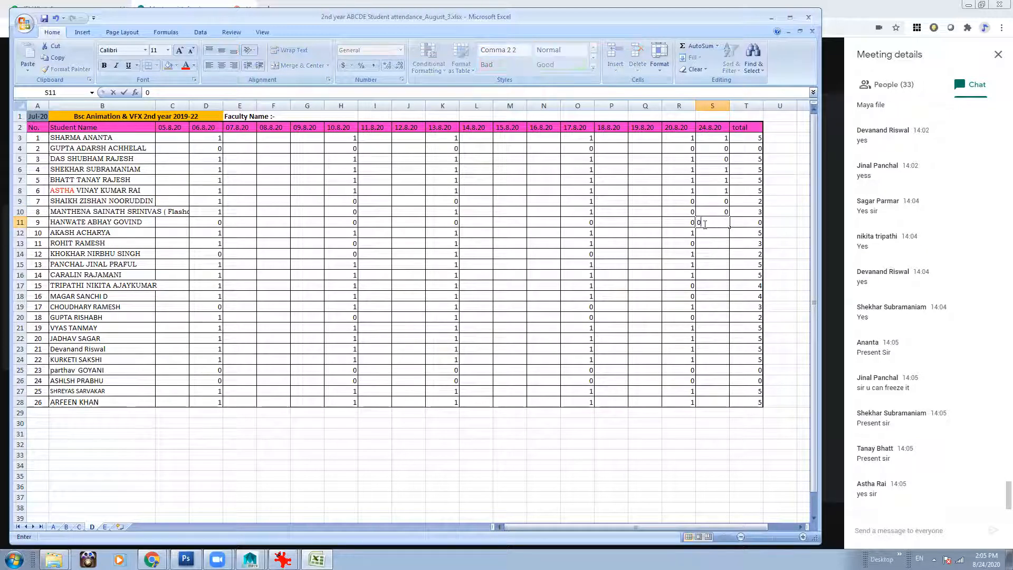
click(713, 228)
click(713, 234)
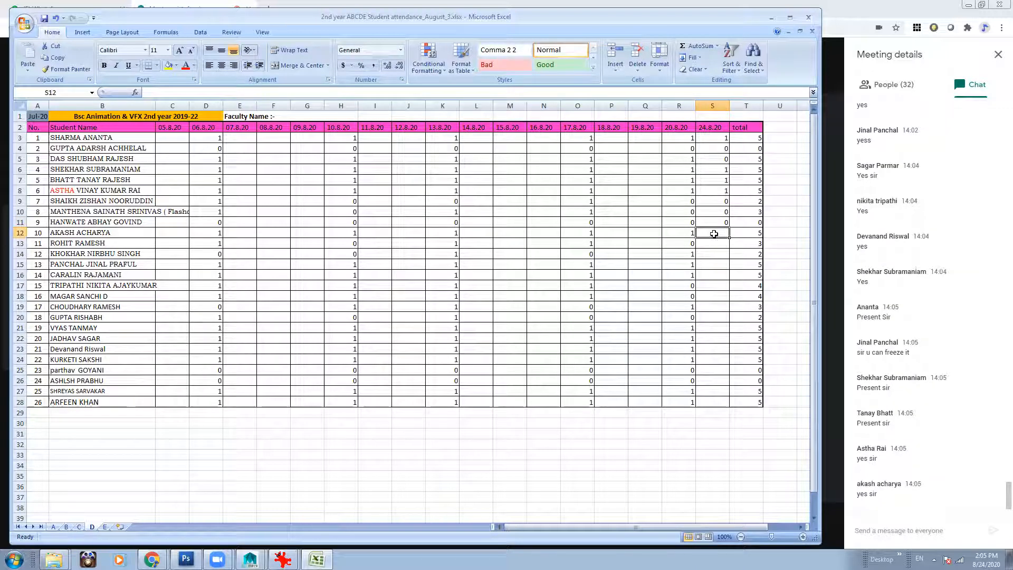
text(1)
Enter the 24.8.20 attendance for students No. 11 to 14: 1 for No. 11, 12 and 13, 0 for No. 14.
click(714, 240)
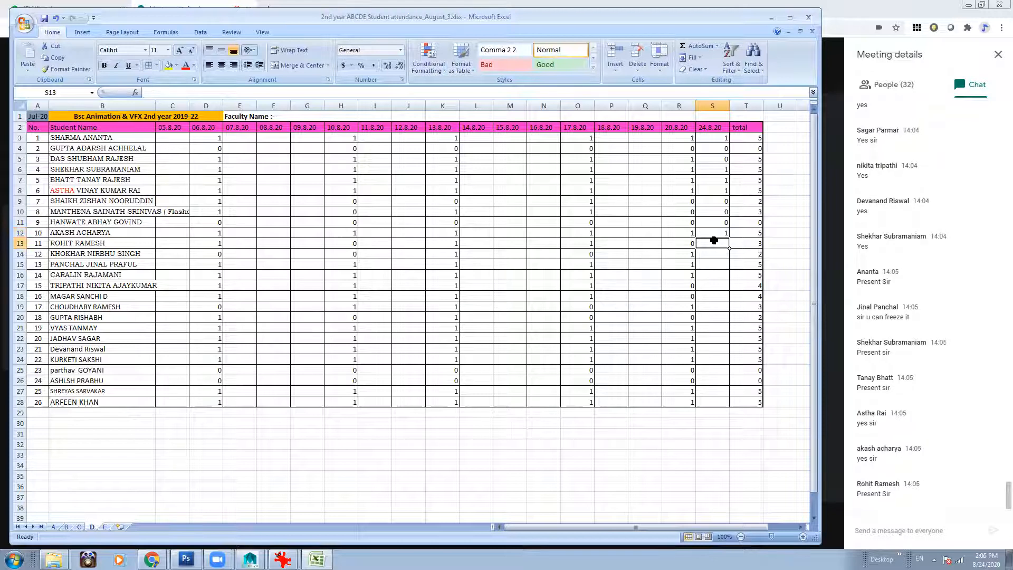
text(1)
click(715, 254)
click(715, 255)
text(1)
click(715, 262)
text(1)
click(708, 274)
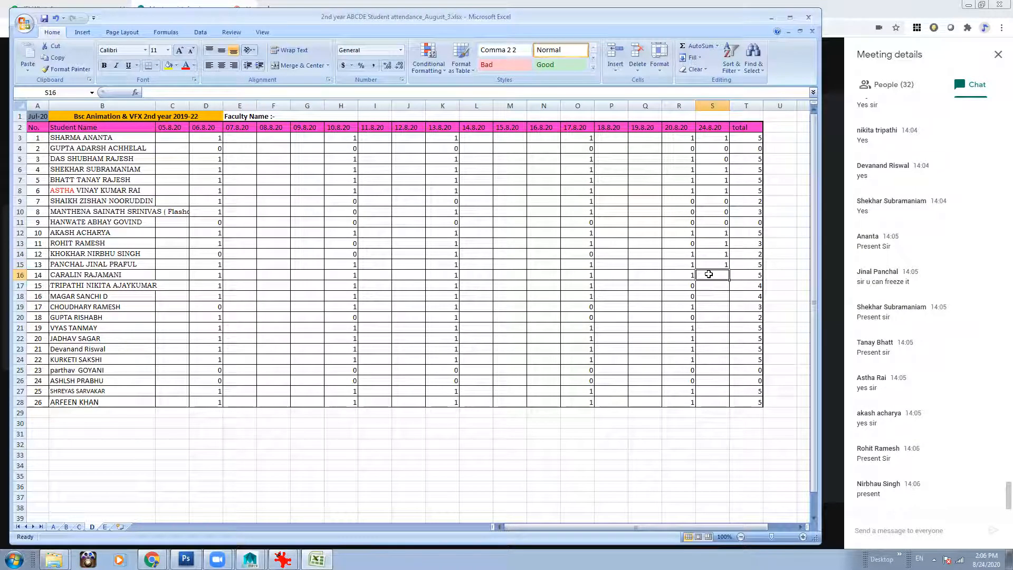
text(0)
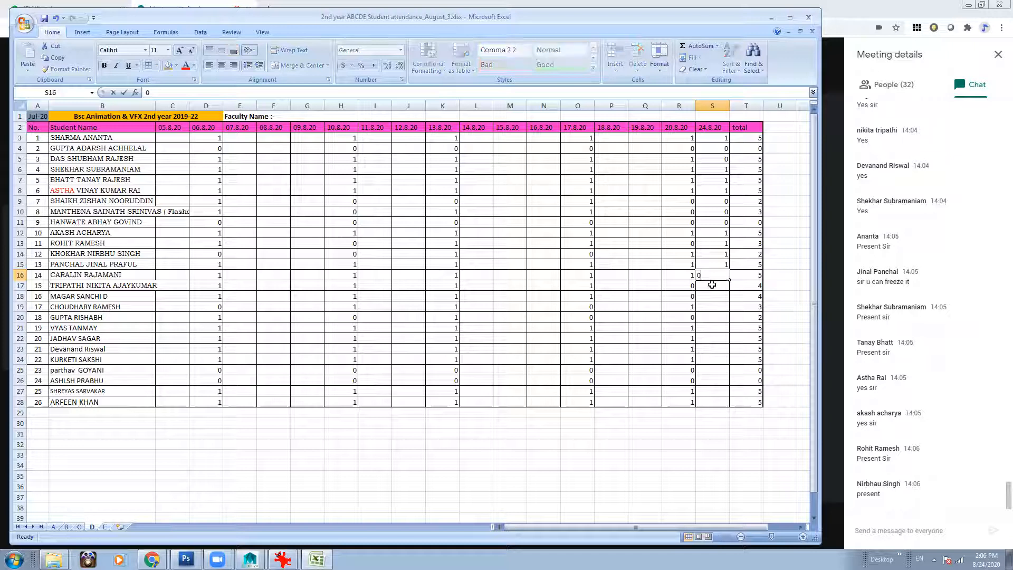
Enter the 24.8.20 attendance for students No. 15 to 19: 1 for No. 15, 16 and 19, 0 for No. 17 and 18.
click(707, 281)
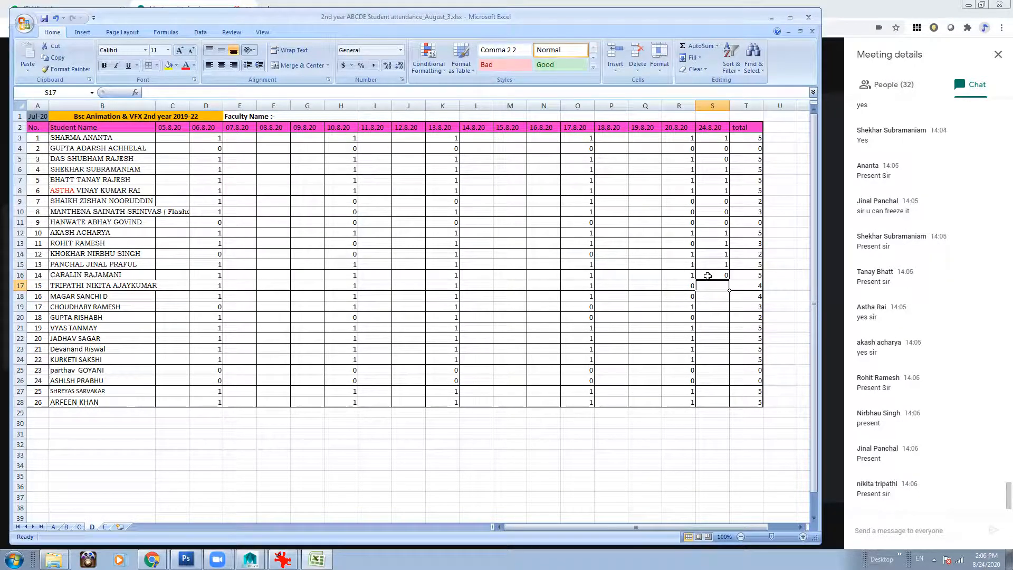
text(1)
click(708, 293)
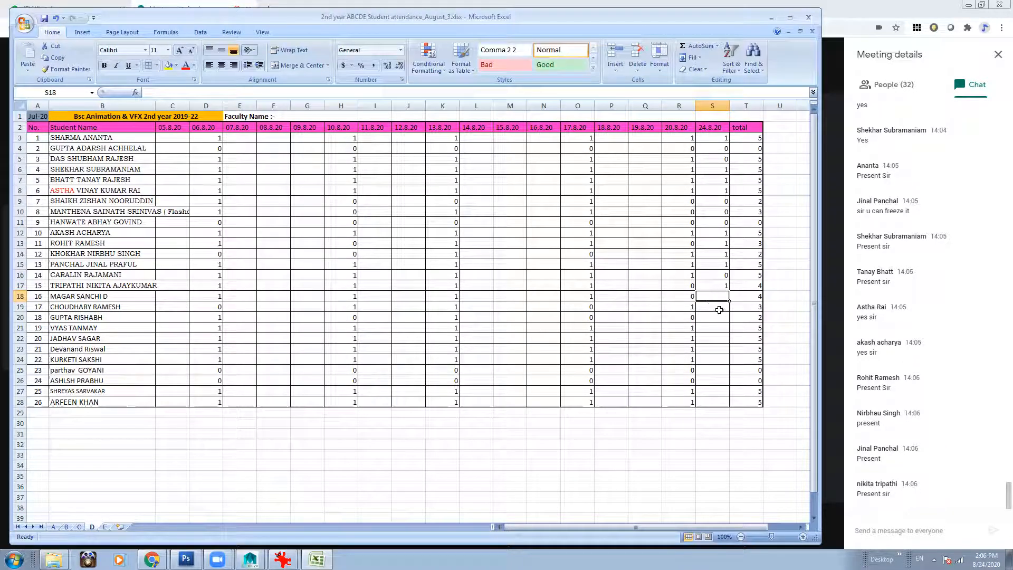
text(1)
click(717, 307)
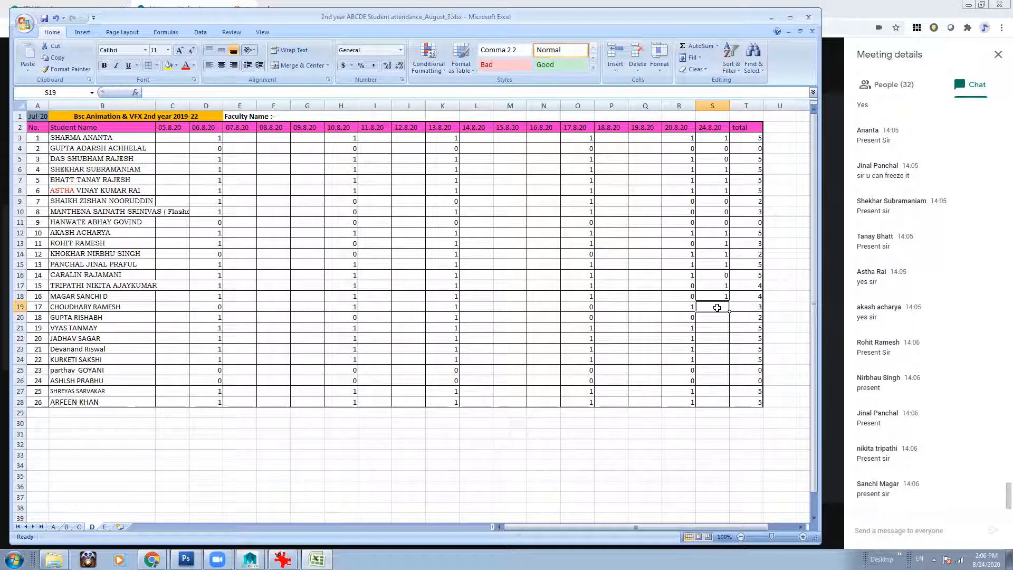
text(0)
click(716, 316)
text(0)
click(718, 328)
text(1)
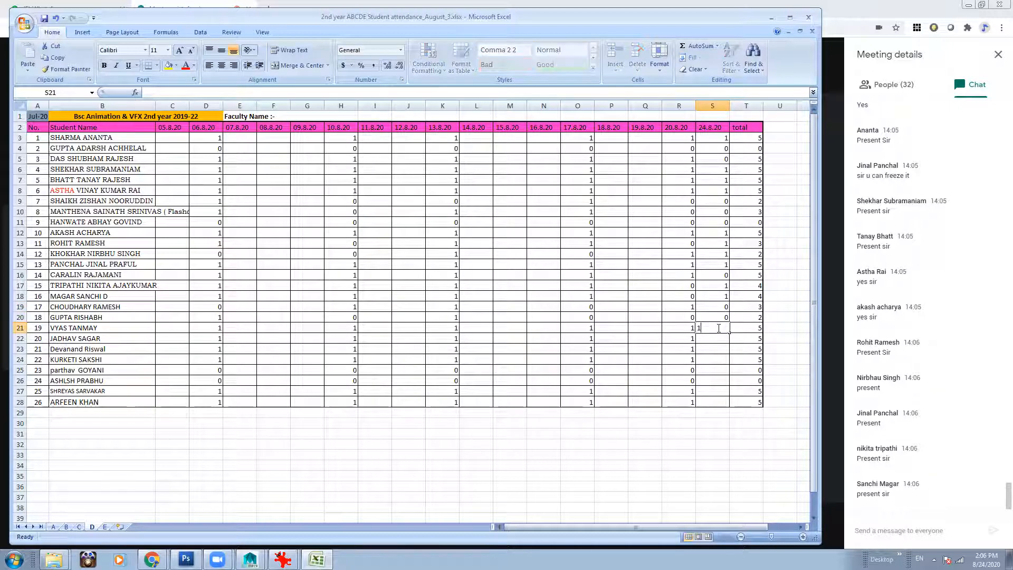
Enter 1 under 24.8.20 for students No. 20, 21 and 22.
click(719, 343)
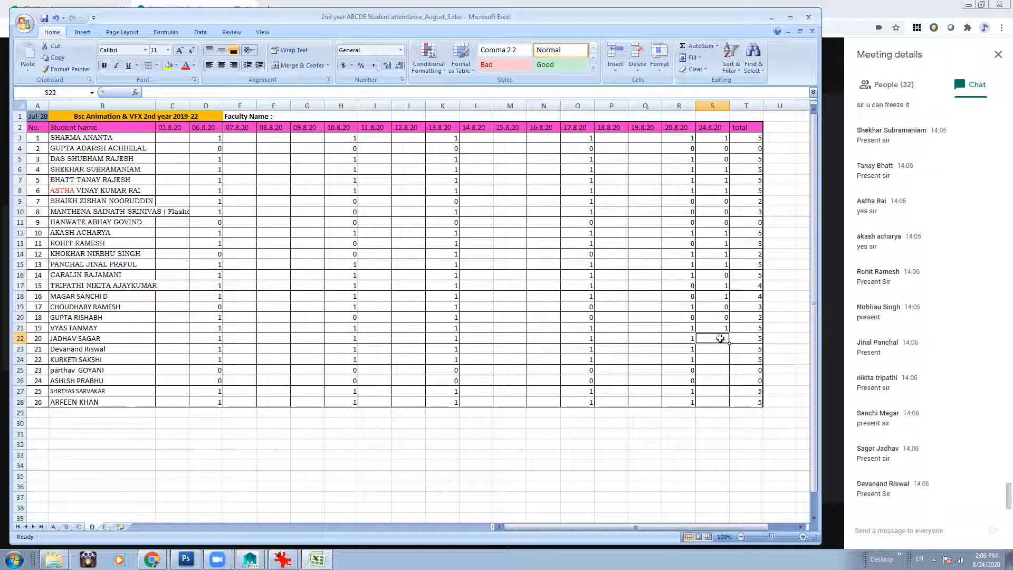
text(1)
click(719, 351)
text(1)
click(716, 356)
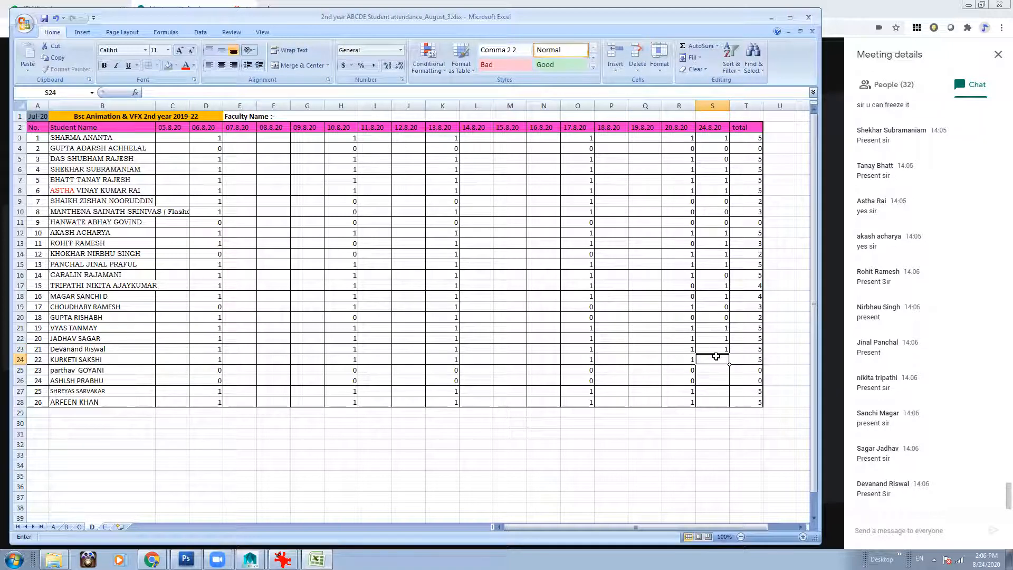
text(1)
Enter the 24.8.20 attendance for students No. 23 to 26: 0 for No. 23, 24 and 26, 1 for No. 25.
click(717, 372)
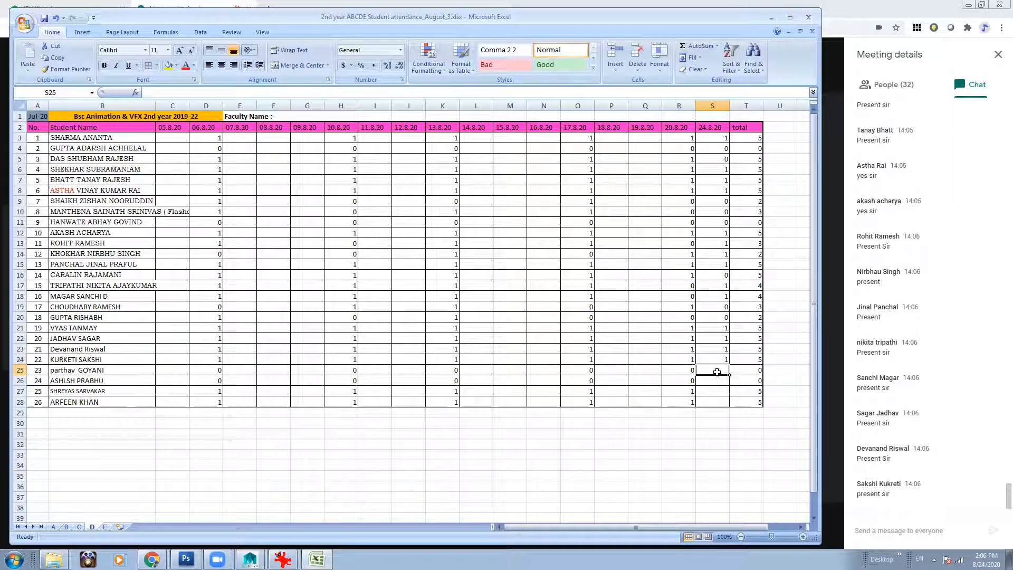
text(0)
click(719, 382)
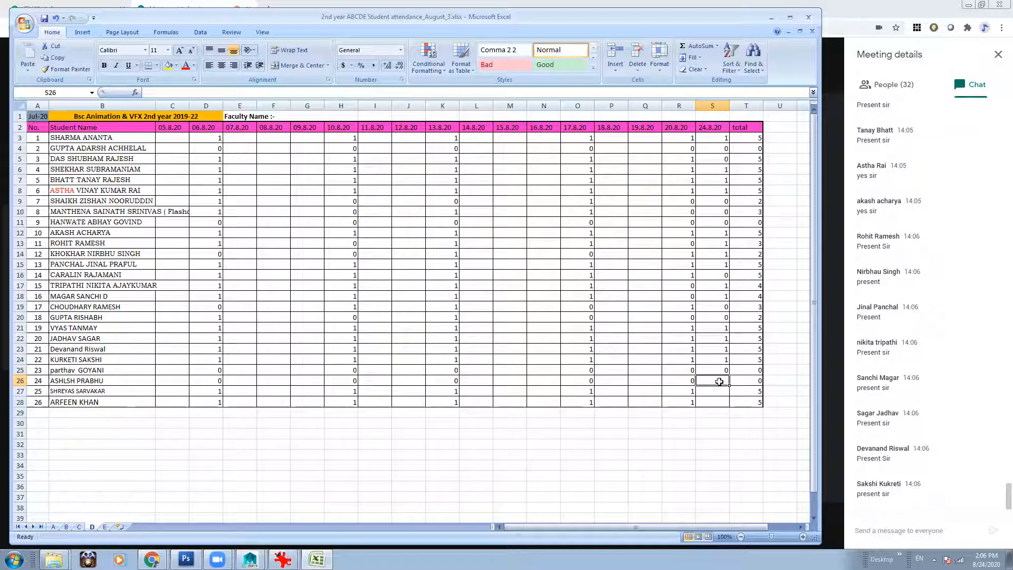
text(0)
click(719, 390)
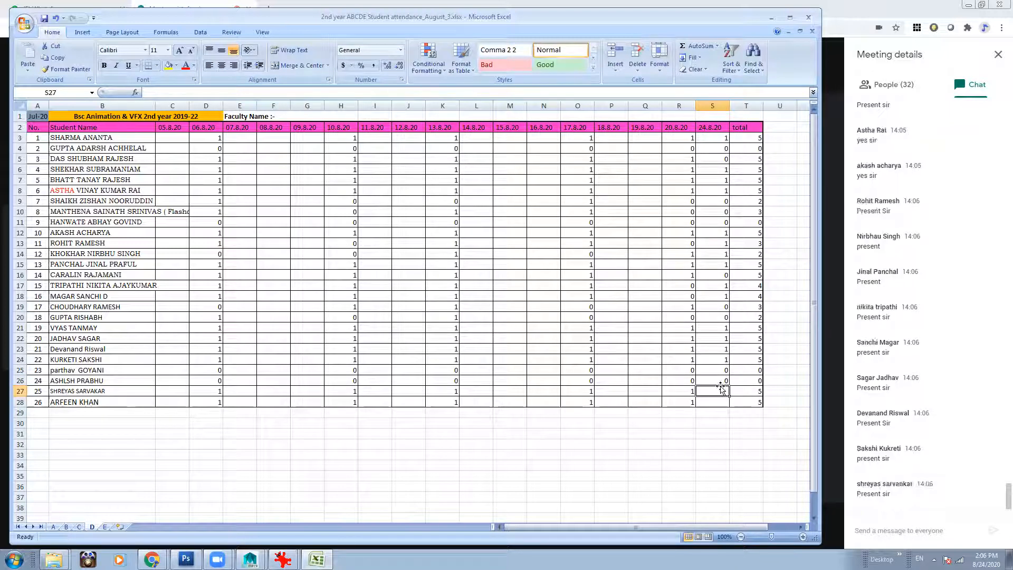
text(1)
click(718, 404)
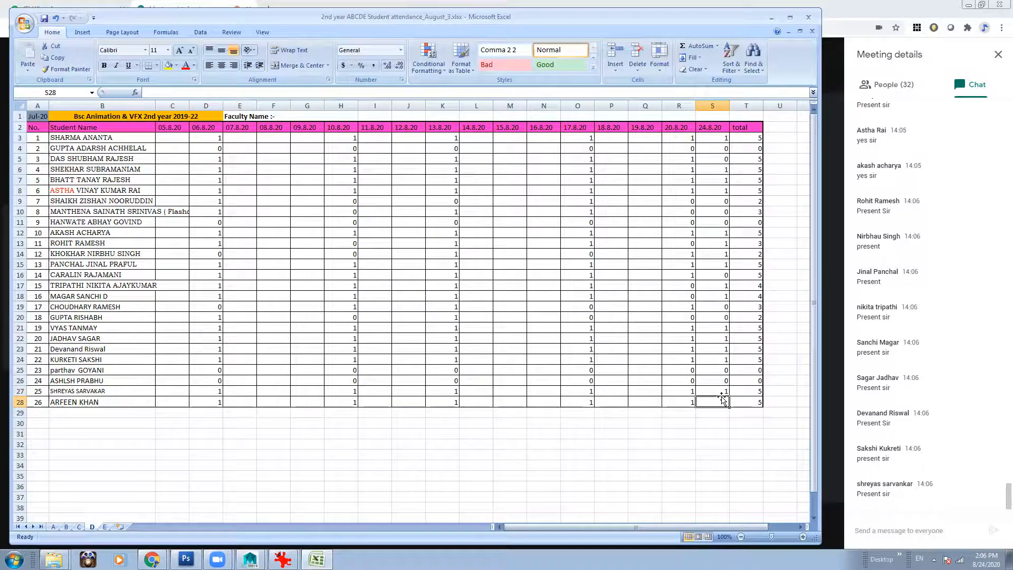
text(0)
On sheet E, copy the 20.8.20 attendance column and insert the copy before the total column, shifting cells right.
click(105, 526)
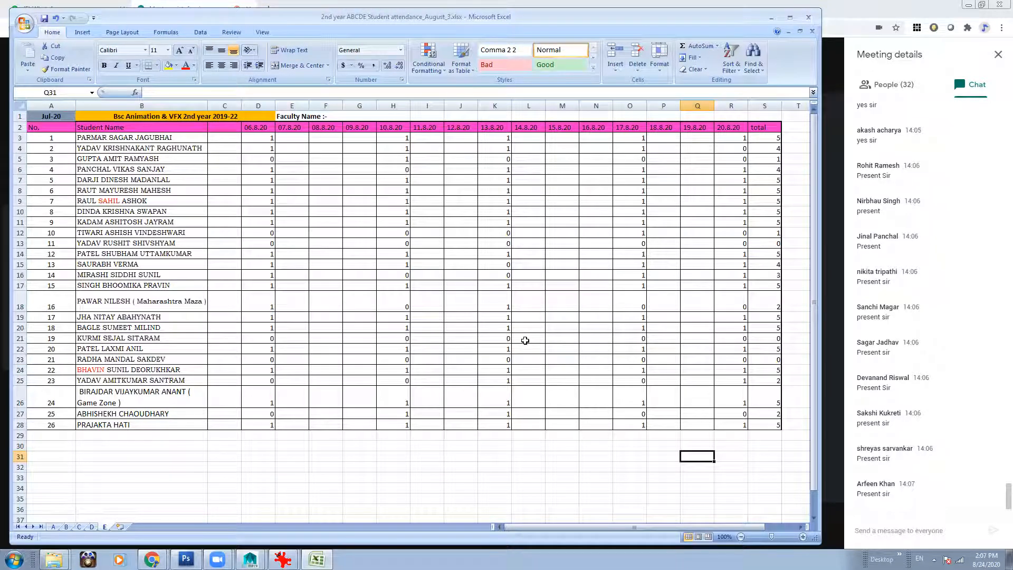
drag(732, 128, 729, 423)
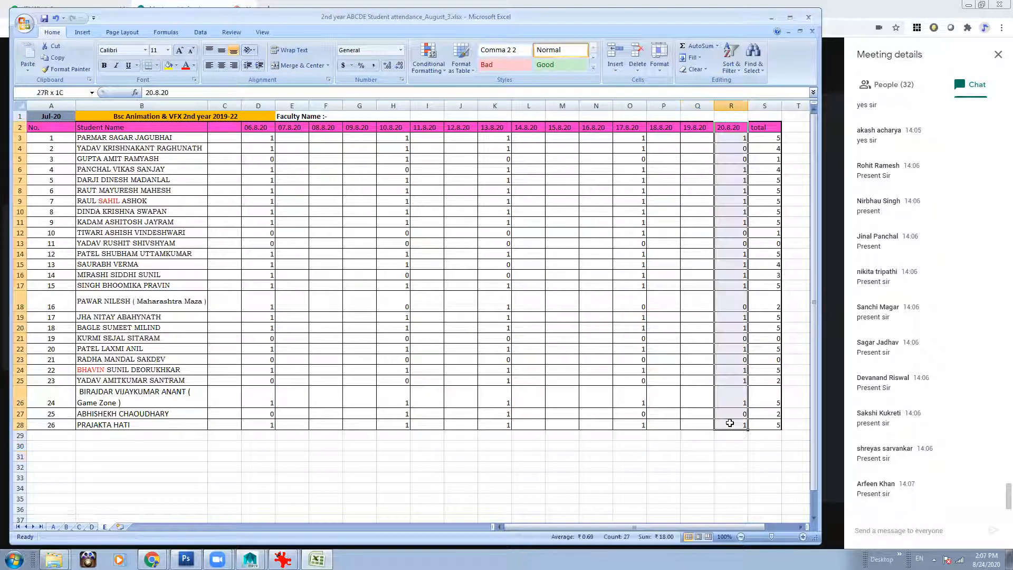
key(ctrl+c)
key(Right)
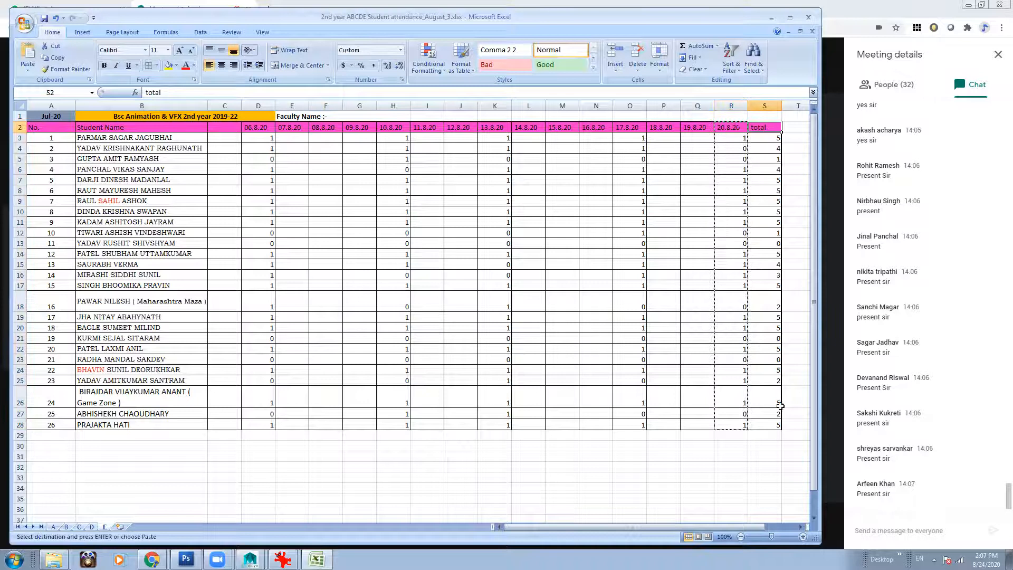
shift+click(763, 425)
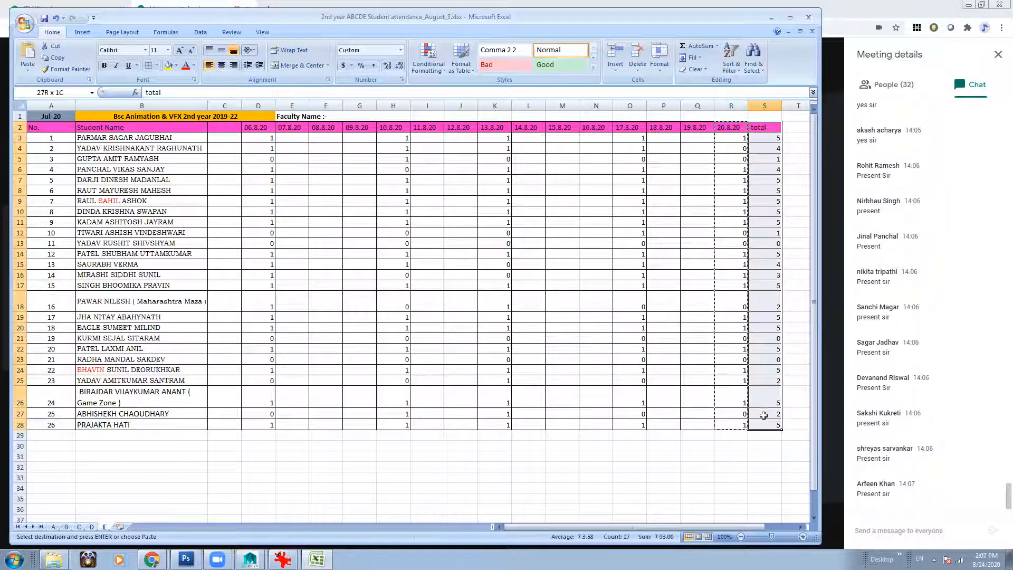
right_click(755, 329)
click(781, 379)
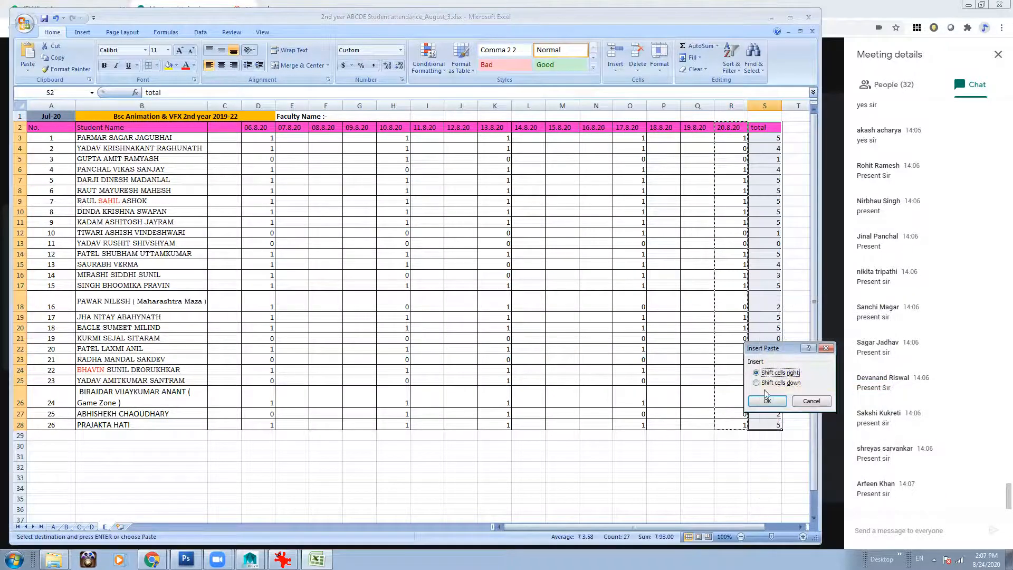
click(766, 400)
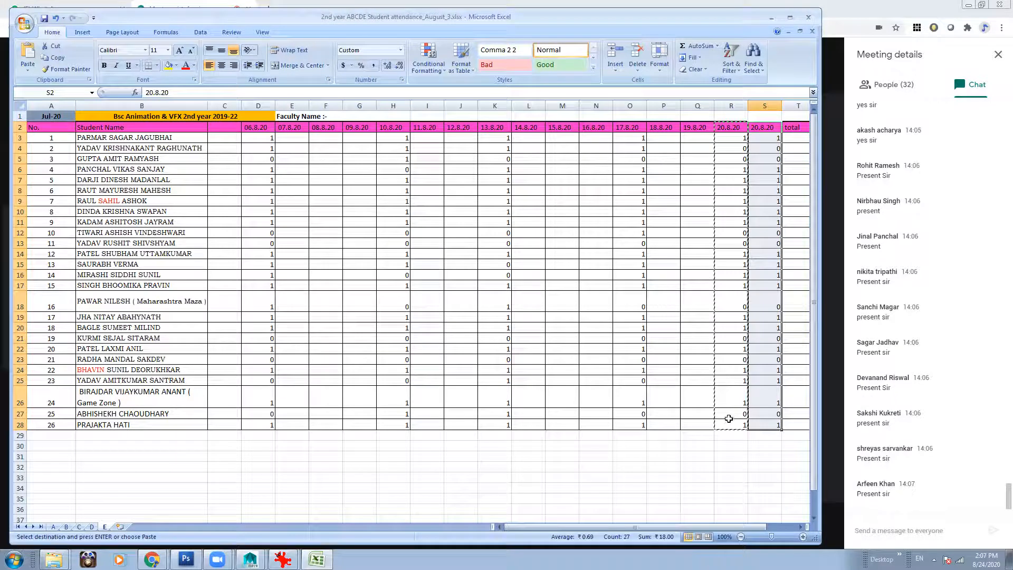
Change the inserted column's date header to 24.8.20 and clear the copied attendance values for all 26 students.
double_click(761, 127)
key(BackSpace)
text(4)
drag(770, 144, 761, 424)
key(Delete)
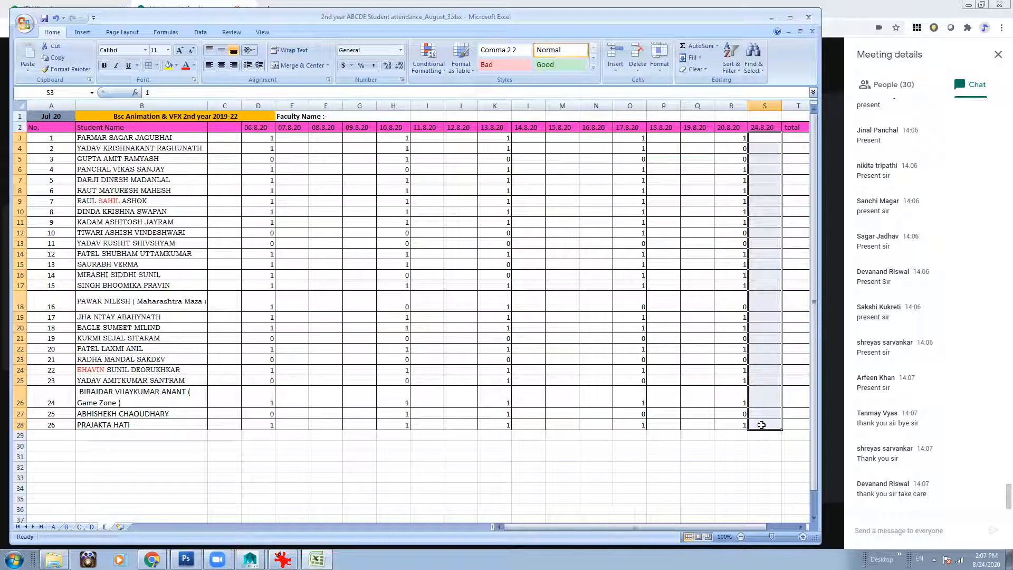
Re-enter the 24.8.20 attendance of student No. 26 on sheet D, then return to sheet E and widen the window to fit the total column.
click(92, 526)
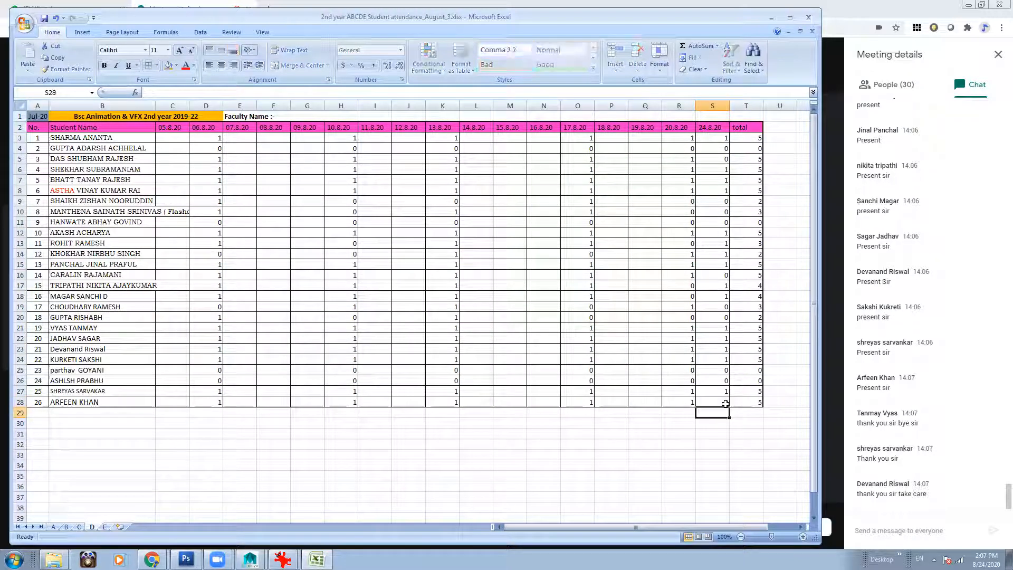
click(105, 527)
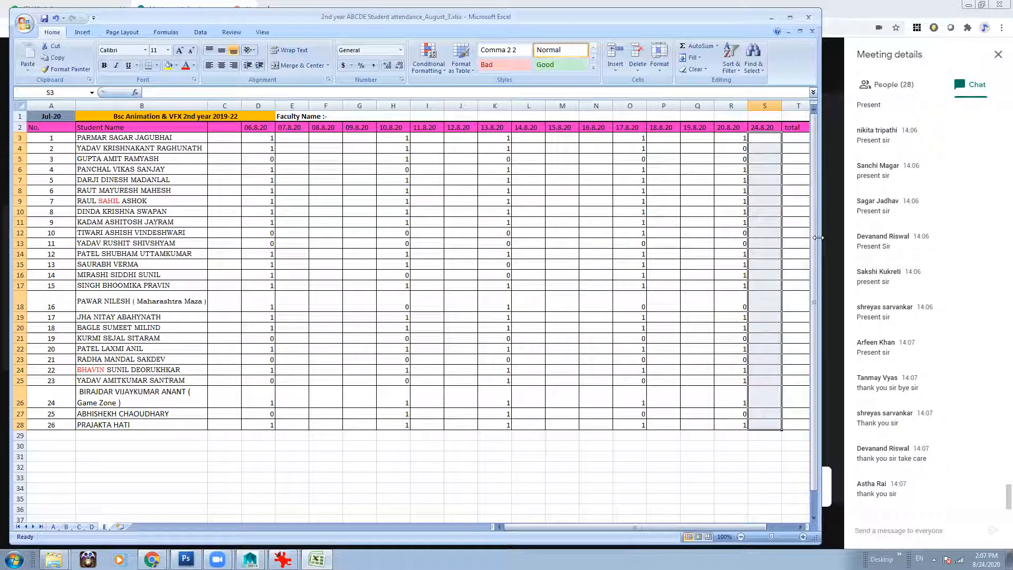
drag(818, 238, 829, 237)
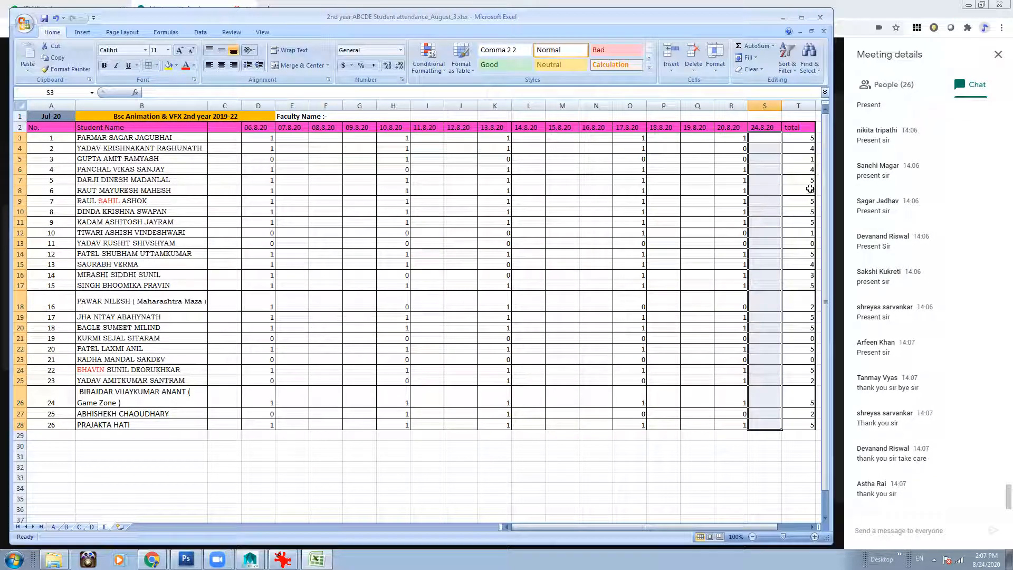
Enter the 24.8.20 attendance for students No. 1 to 3 on sheet E: 1 for No. 1, 0 for No. 2 and 3.
click(771, 156)
click(766, 139)
text(1)
key(Return)
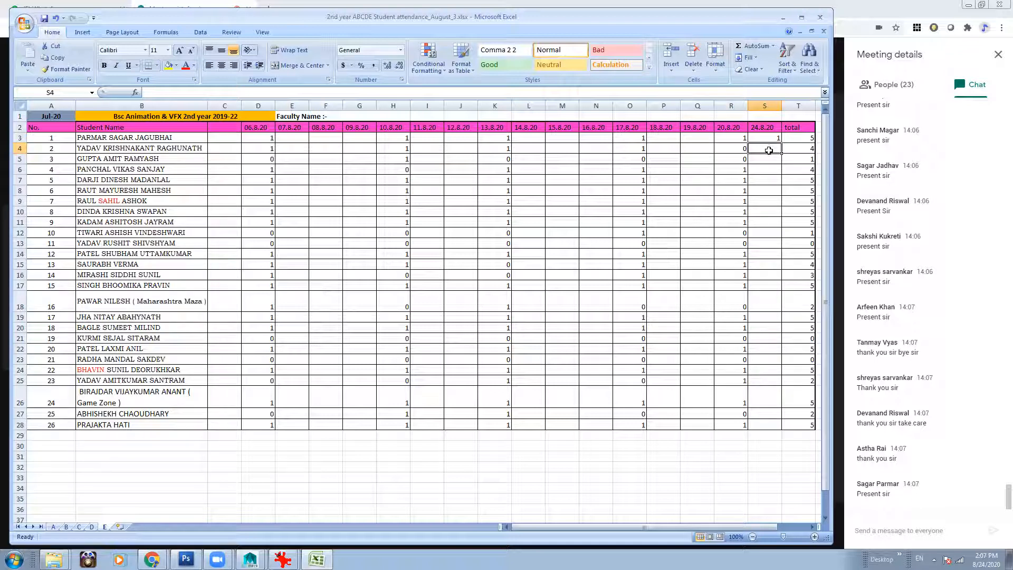
text(0)
key(Return)
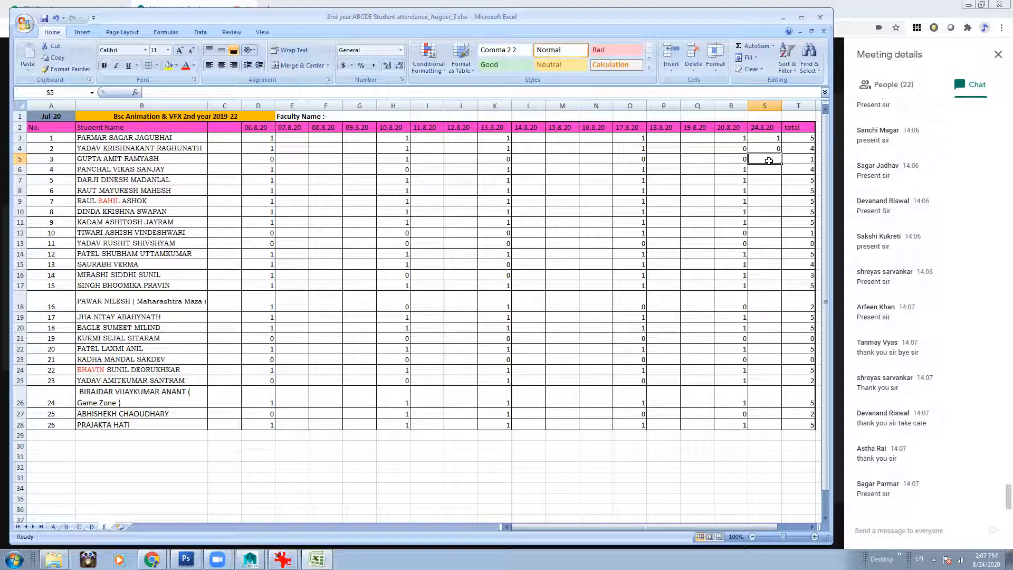
text(0)
key(Return)
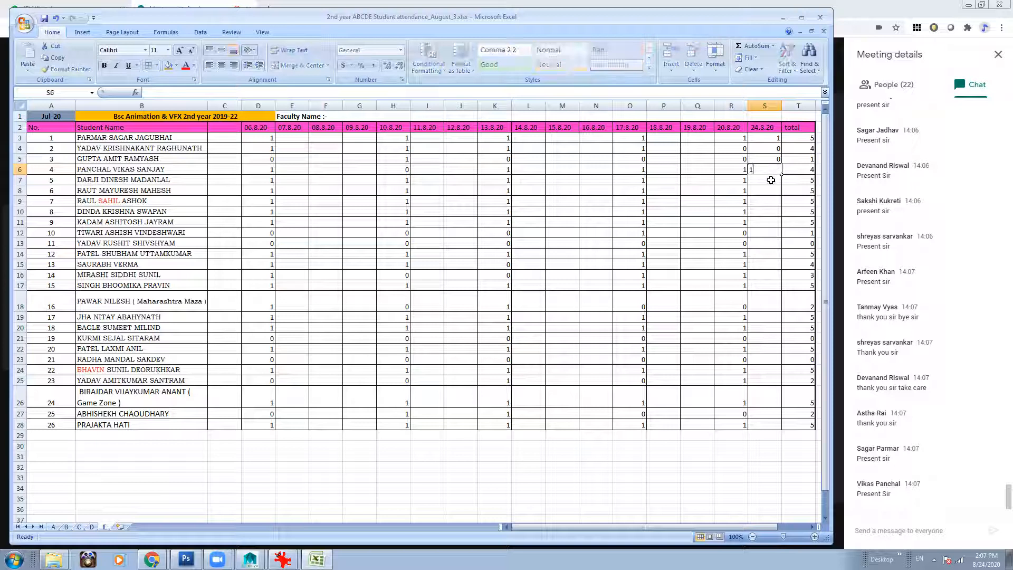
Enter 1 under 24.8.20 for students No. 4, 5, 6 and 7.
text(1)
key(Return)
text(1)
key(Return)
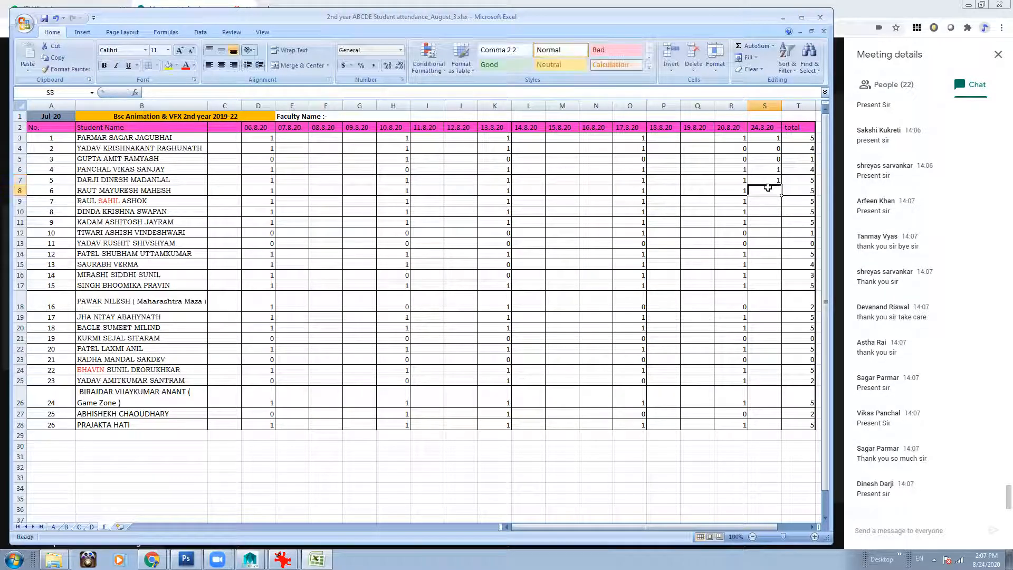
text(1)
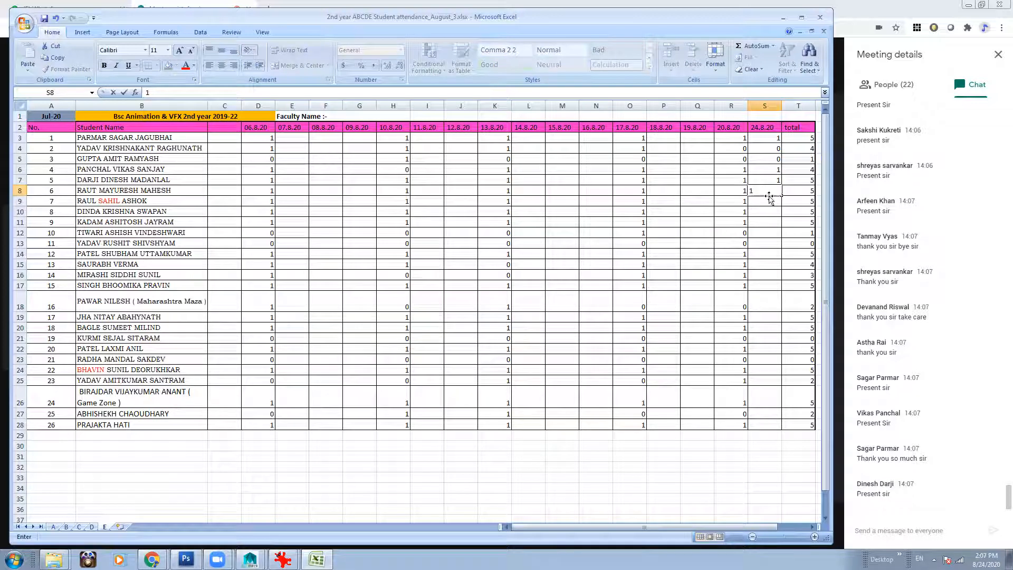
click(766, 201)
text(1)
click(767, 211)
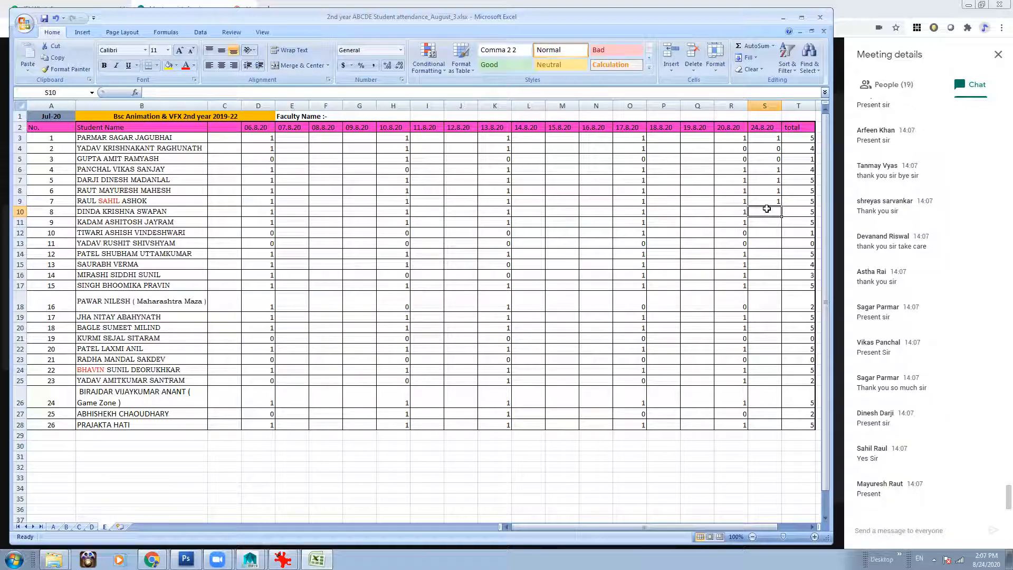
Enter the 24.8.20 attendance for students No. 8 to 10: 0 for No. 8 and 9, 1 for No. 10.
text(0)
click(769, 219)
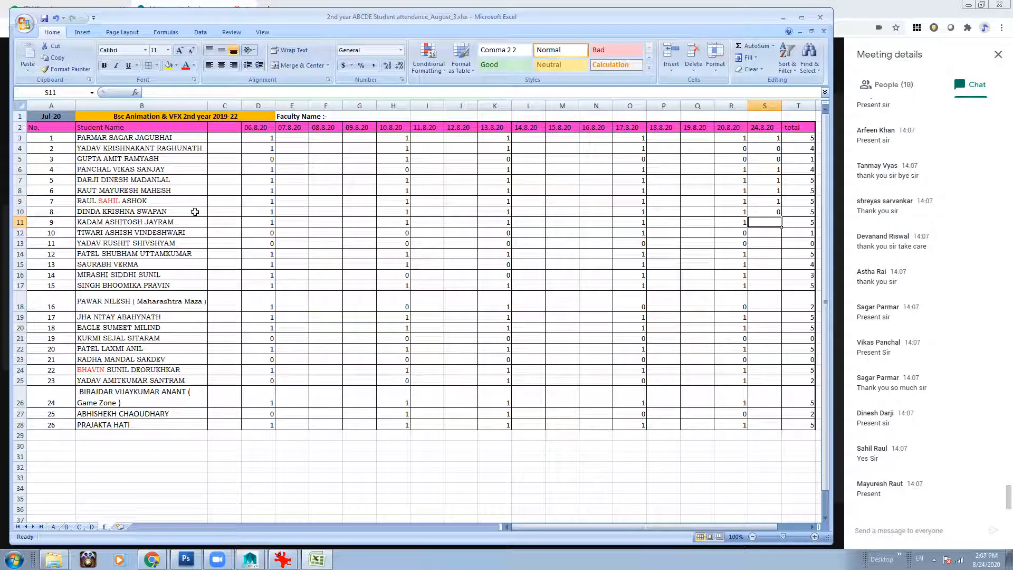
text(0)
key(Return)
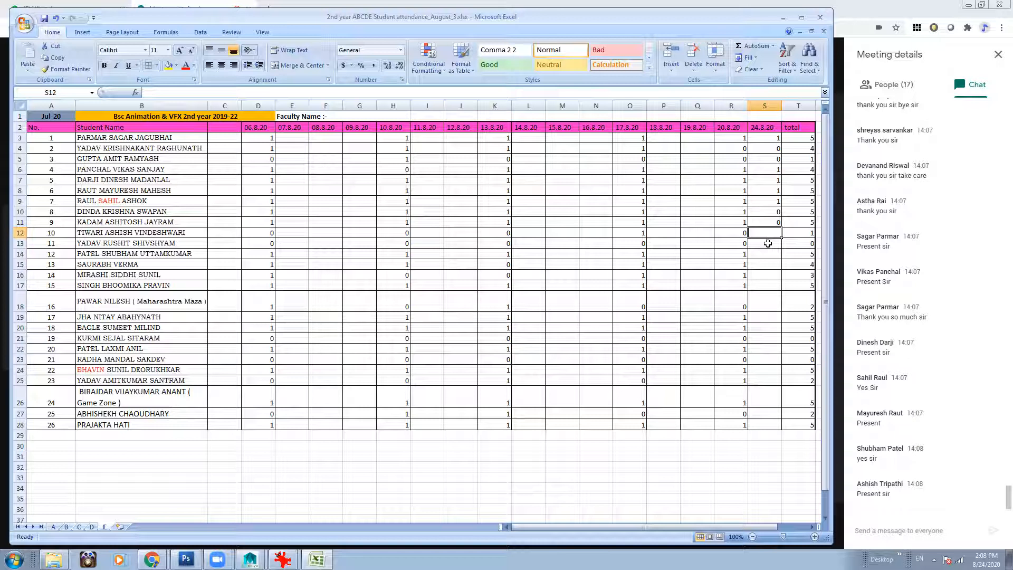
text(1)
key(Return)
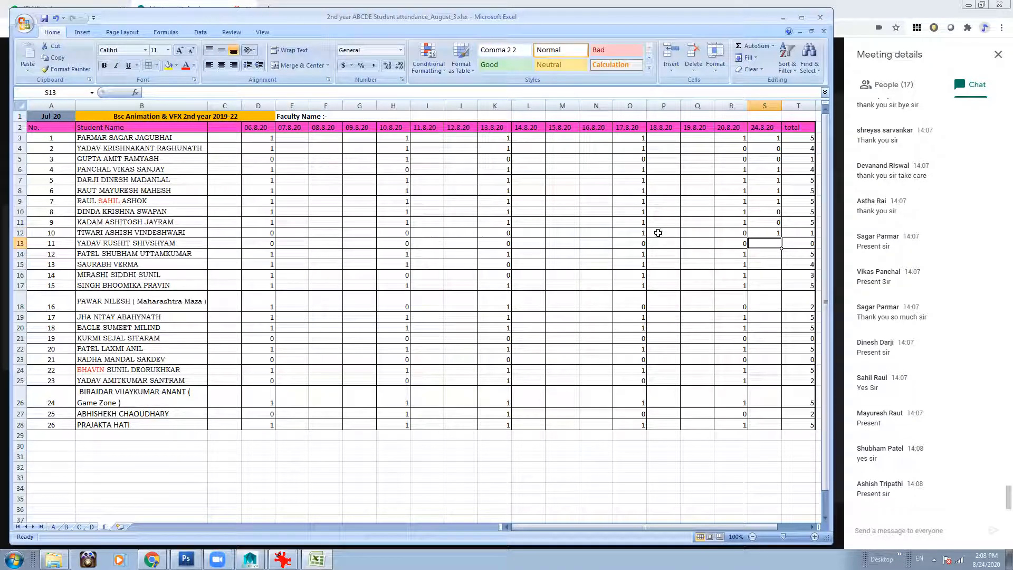
Enter the 24.8.20 attendance for students No. 11 to 14: 0 for No. 11, 13 and 14, 1 for No. 12.
text(0)
key(Return)
text(1)
key(Return)
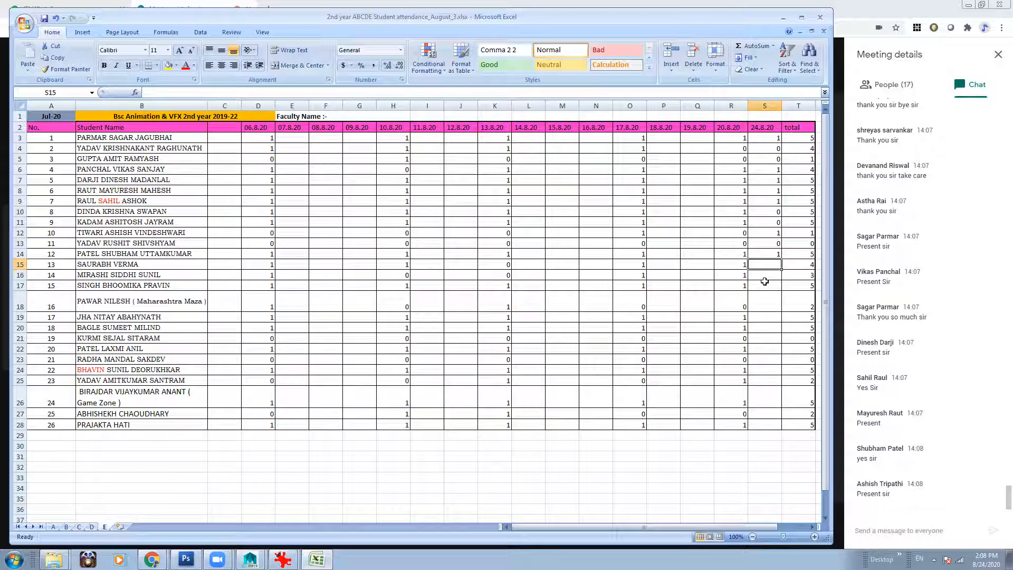
text(0)
key(Return)
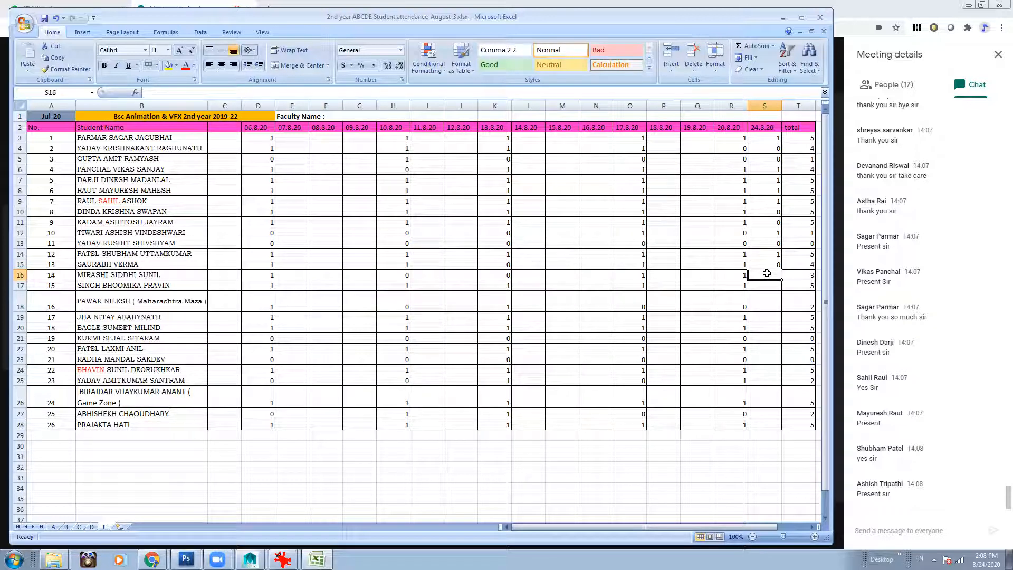
text(0)
key(Return)
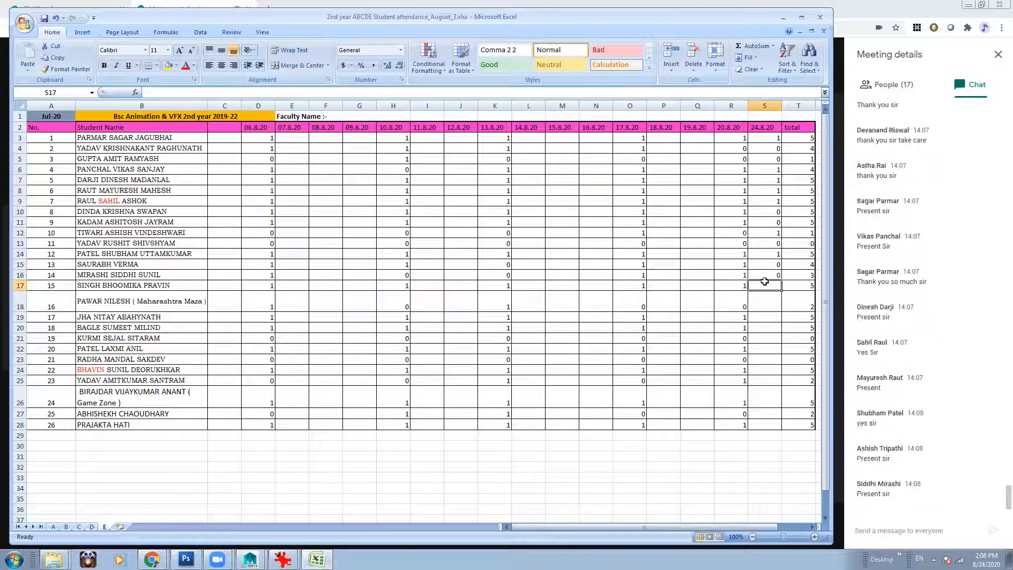
Enter the 24.8.20 attendance for students No. 15 to 18: 1 for No. 15, 17 and 18, 0 for No. 16.
text(1)
key(Return)
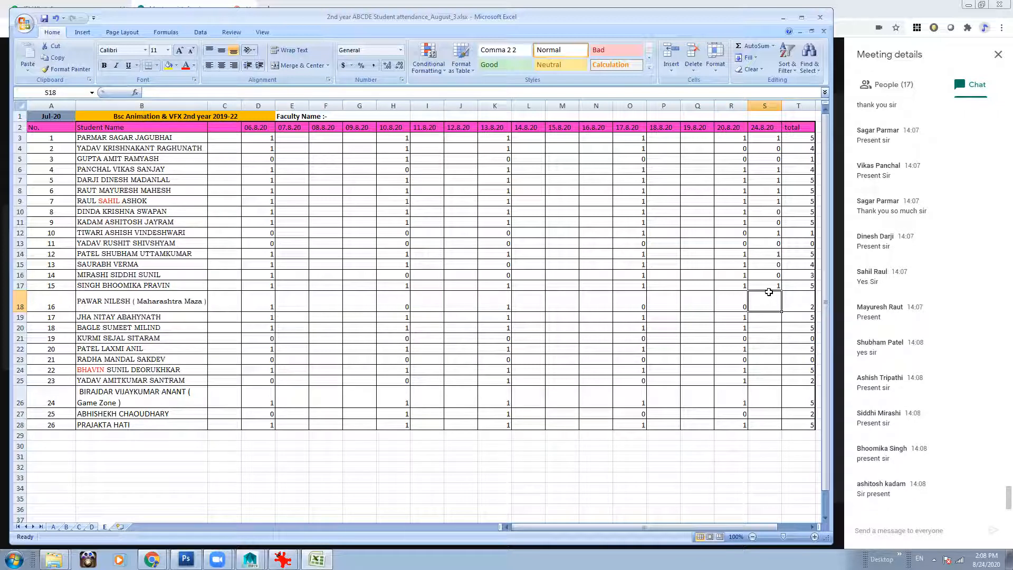
text(0)
key(Return)
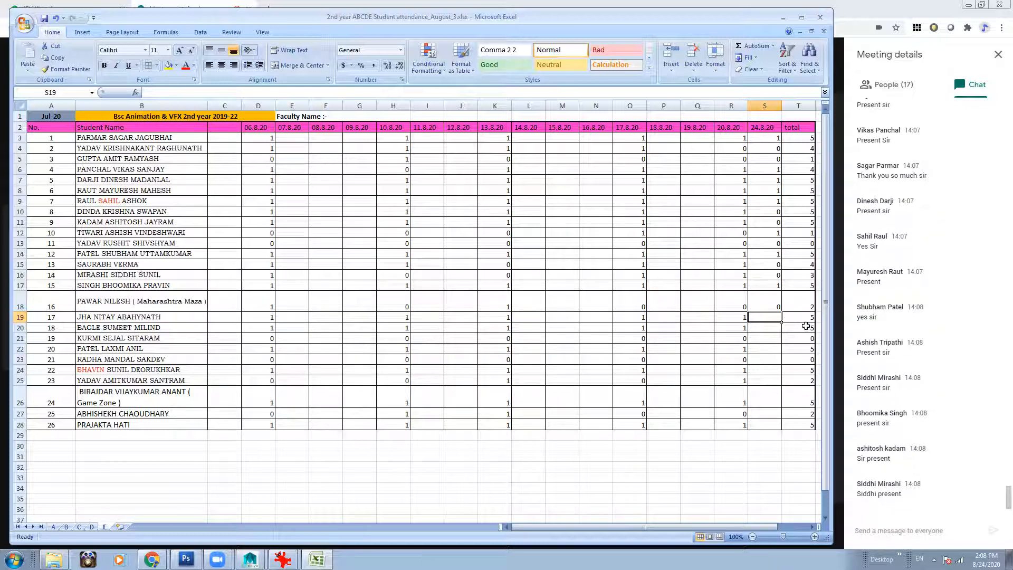
text(1)
key(Return)
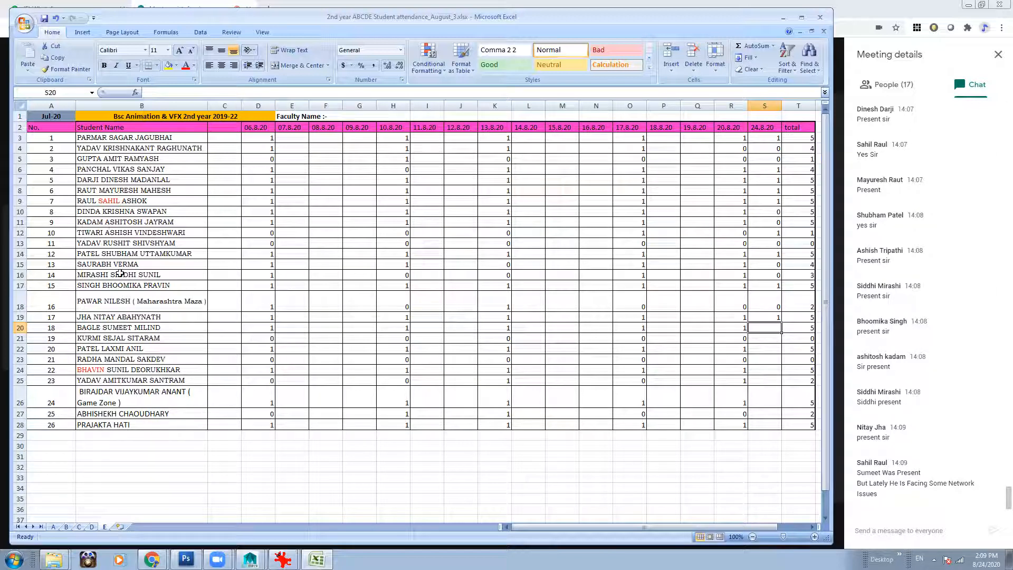
text(1)
key(Return)
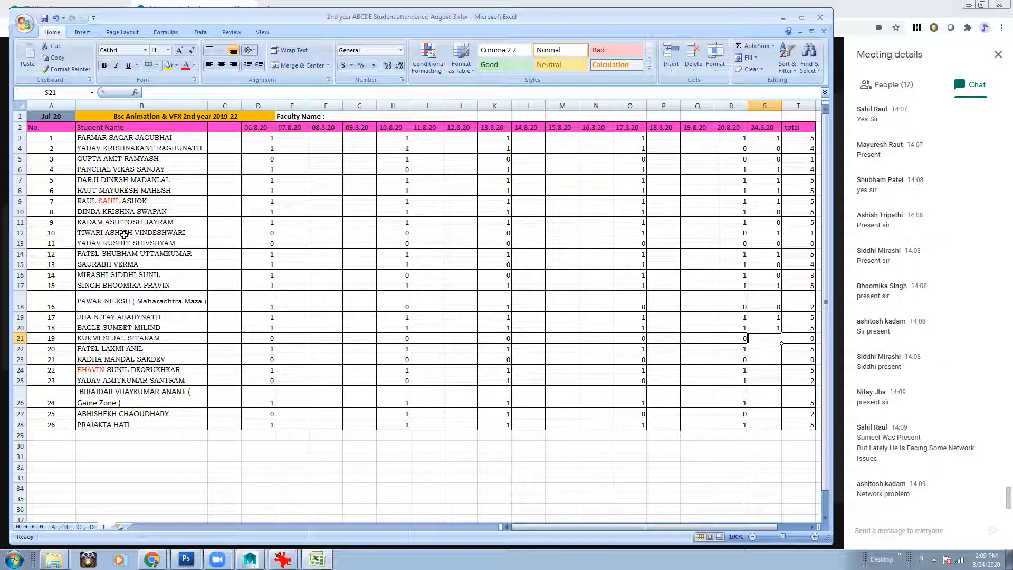
Correct the 24.8.20 attendance of student No. 9 to 1.
click(770, 223)
text(1)
click(770, 346)
Enter the 24.8.20 attendance for students No. 19 and 20: 0 for No. 19, 1 for No. 20.
click(768, 338)
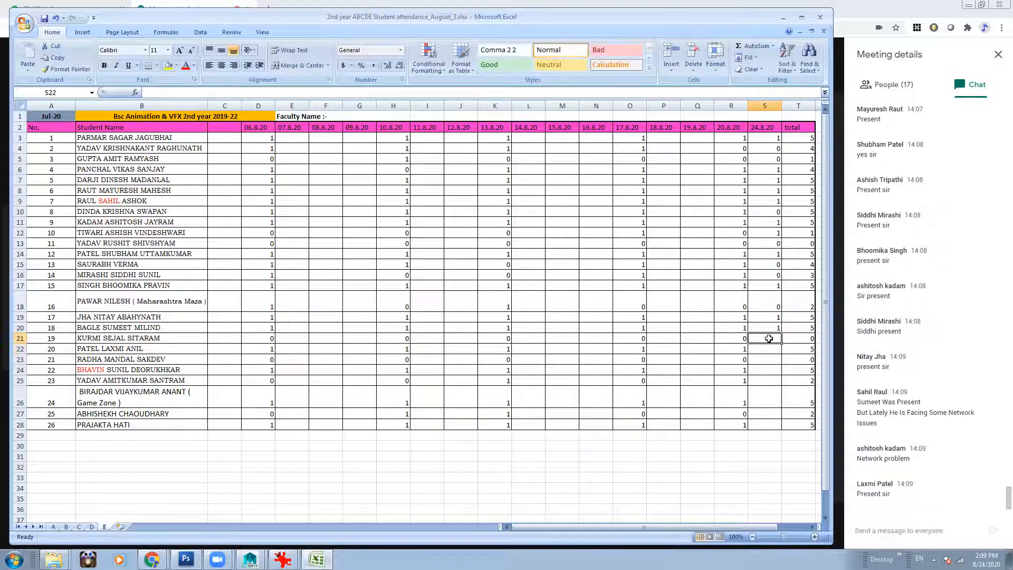
text(1)
click(770, 348)
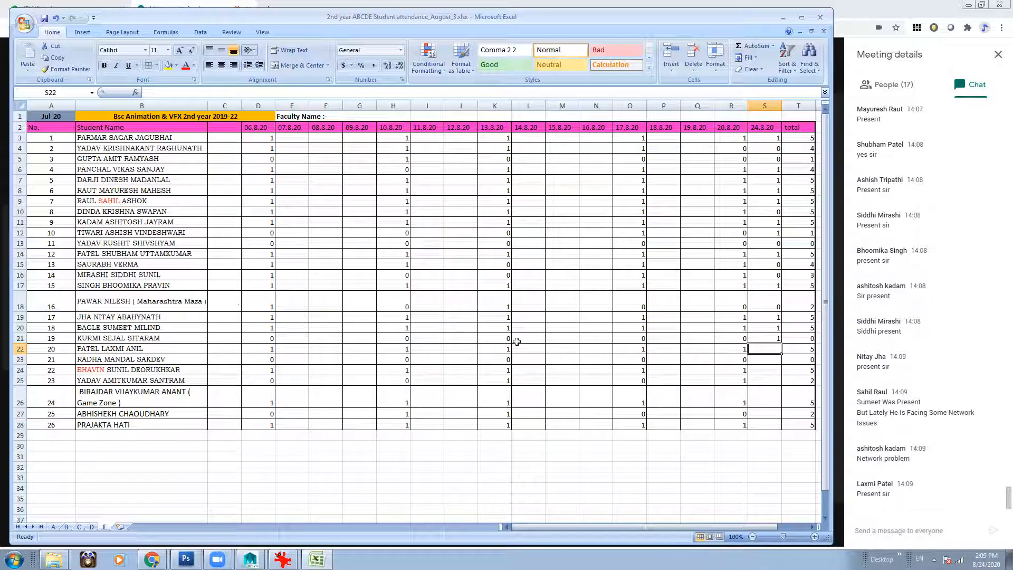
click(764, 339)
text(0)
key(Return)
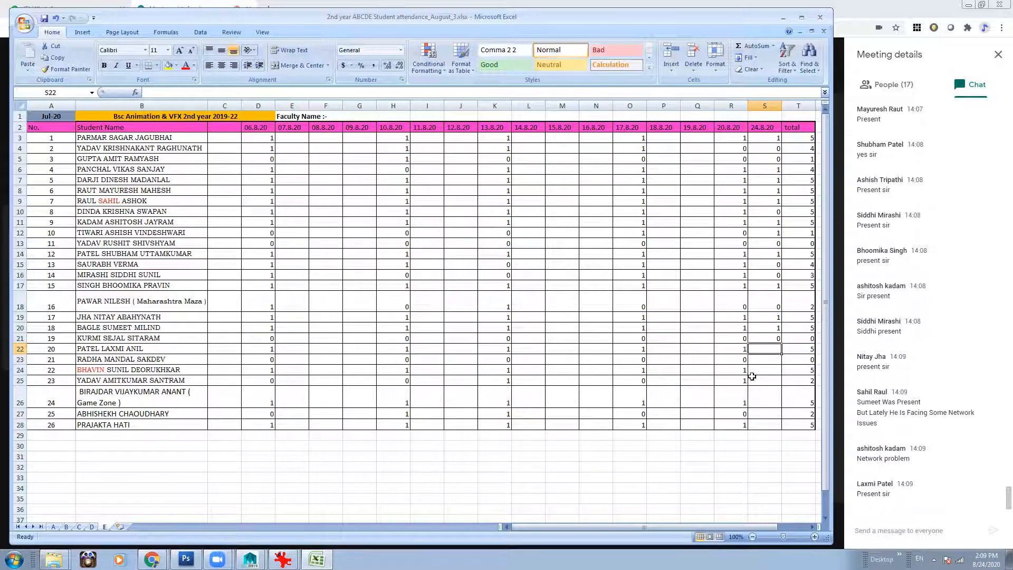
text(1)
key(Return)
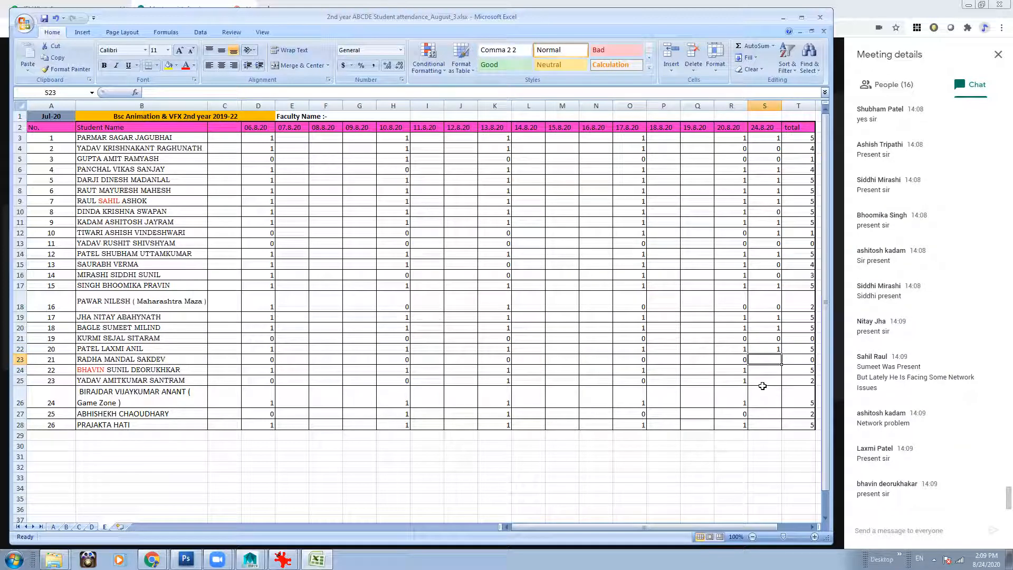
Enter 24.8.20 attendance of 0 for student No. 21 and 1 for students No. 23 and 25.
text(1)
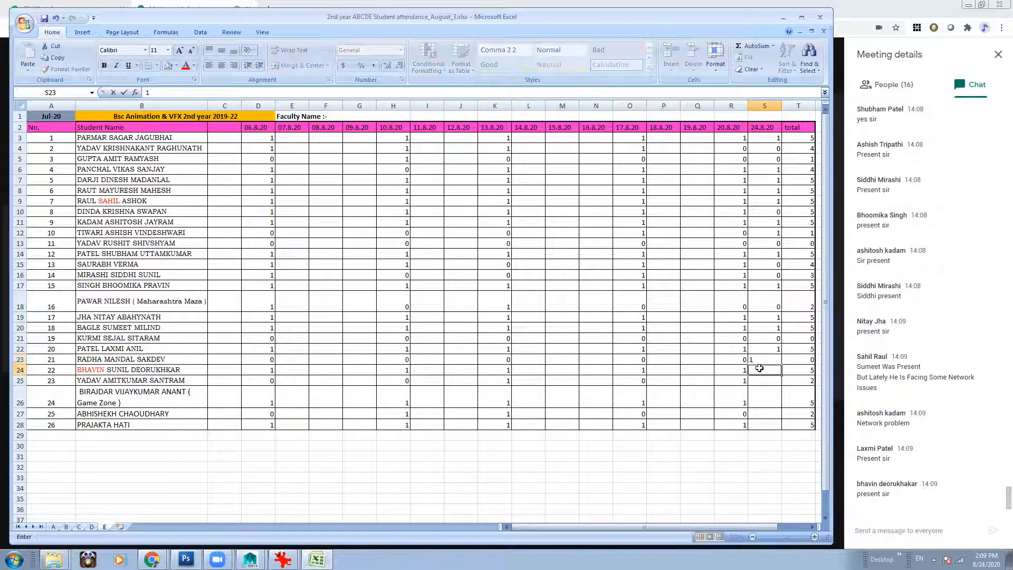
click(766, 360)
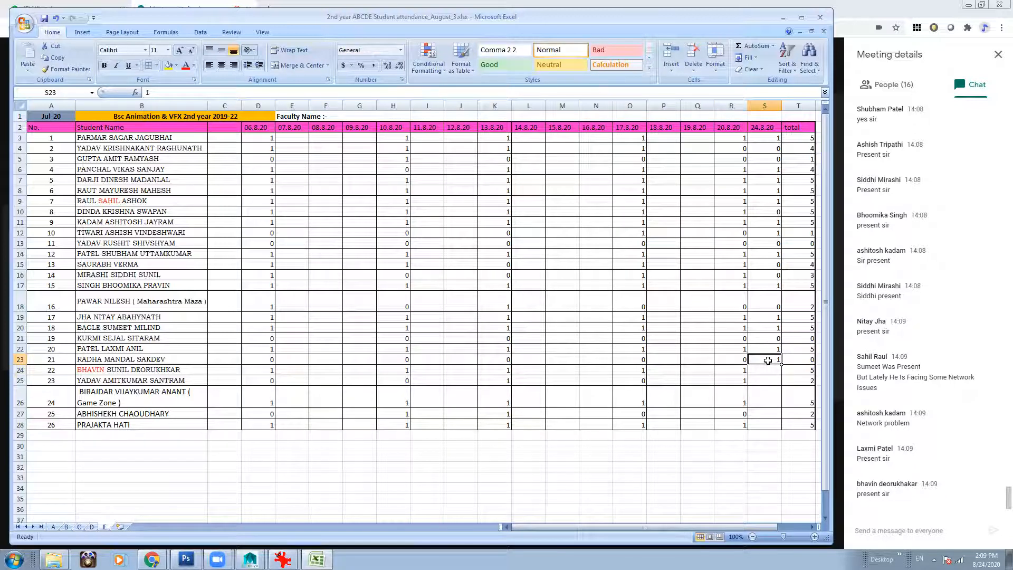
text(0)
click(768, 373)
click(764, 379)
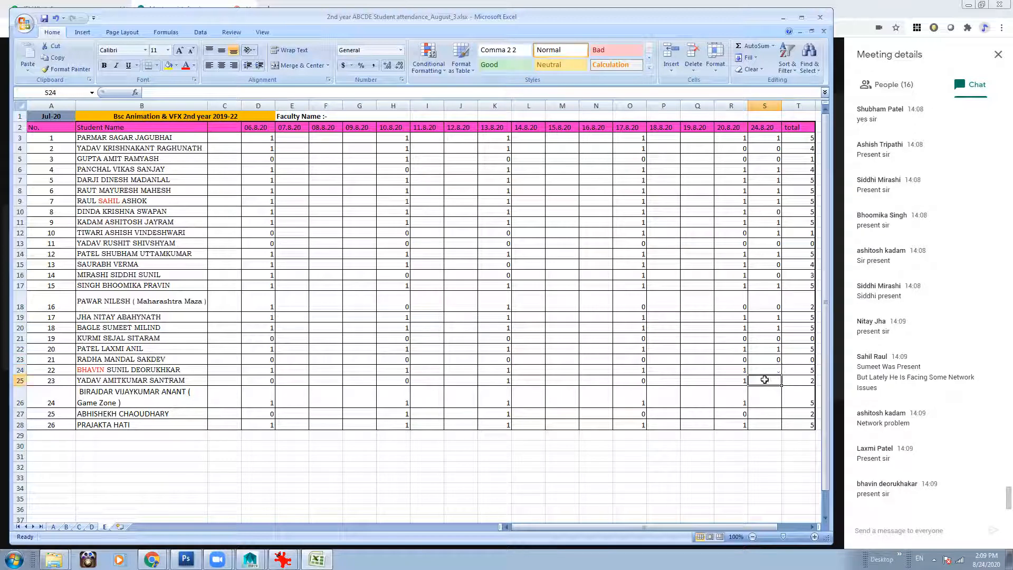
text(1)
click(766, 392)
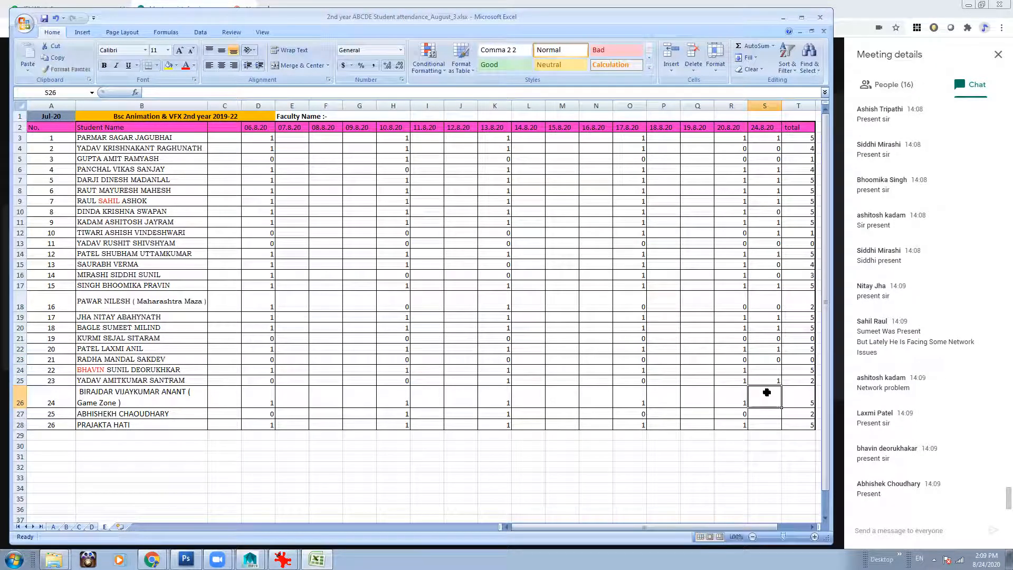
text(1)
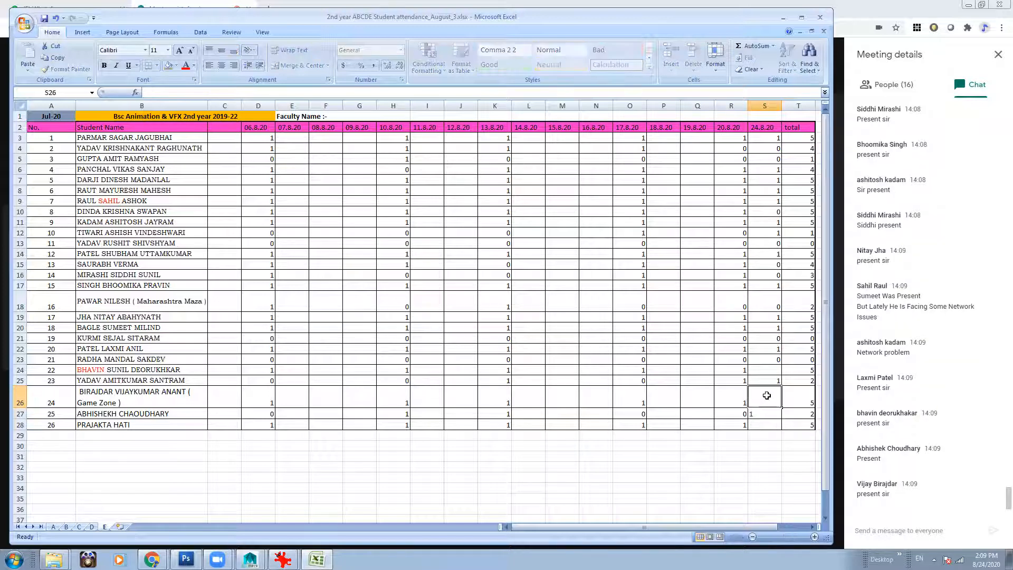
Correct the 24.8.20 attendance of student No. 23 to 0 and enter 1 for student No. 26.
click(770, 379)
text(0)
click(771, 411)
click(769, 425)
text(1)
click(767, 444)
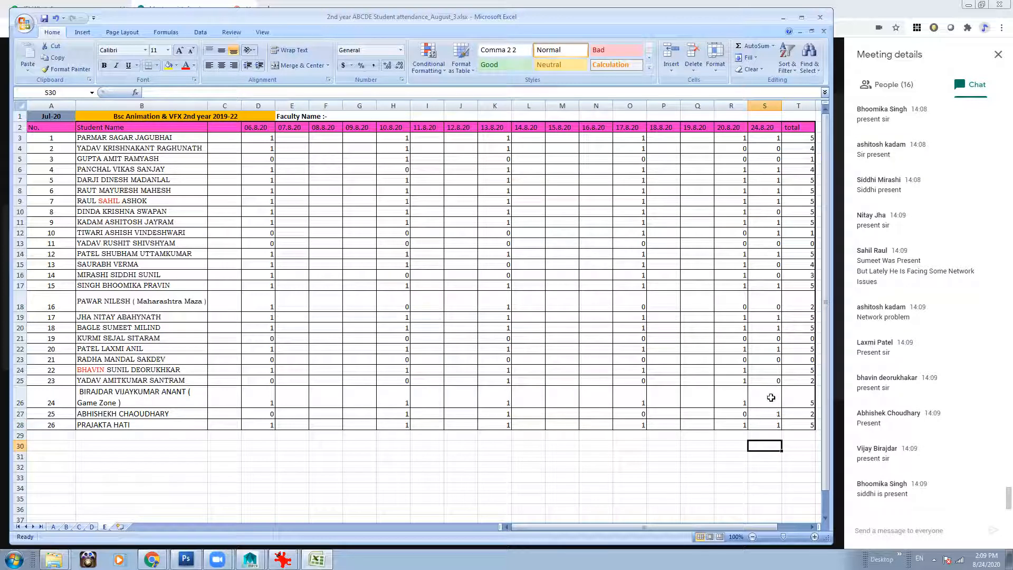
Enter 24.8.20 attendance of 1 for students No. 24 and No. 22.
click(771, 397)
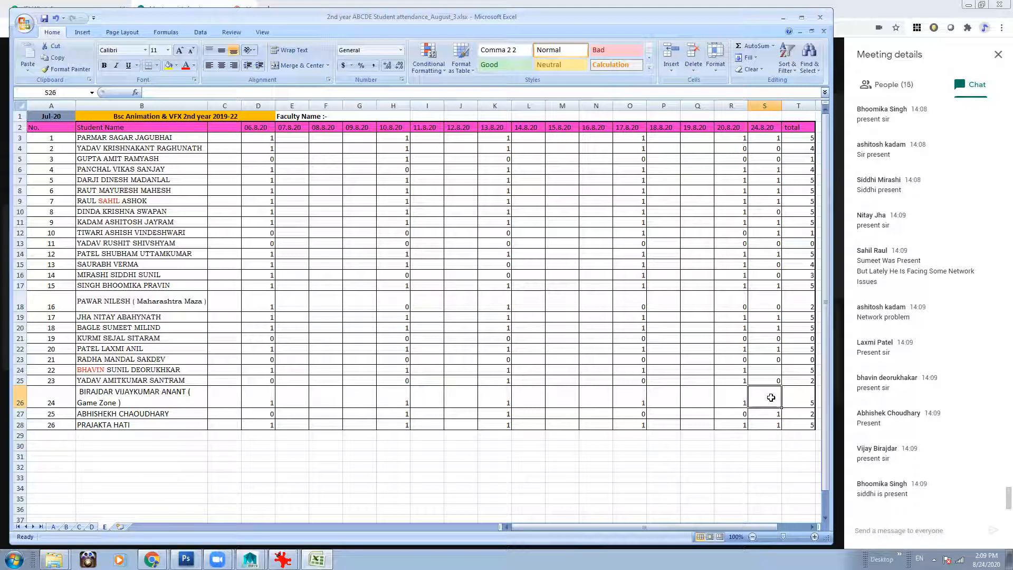
text(1)
click(771, 437)
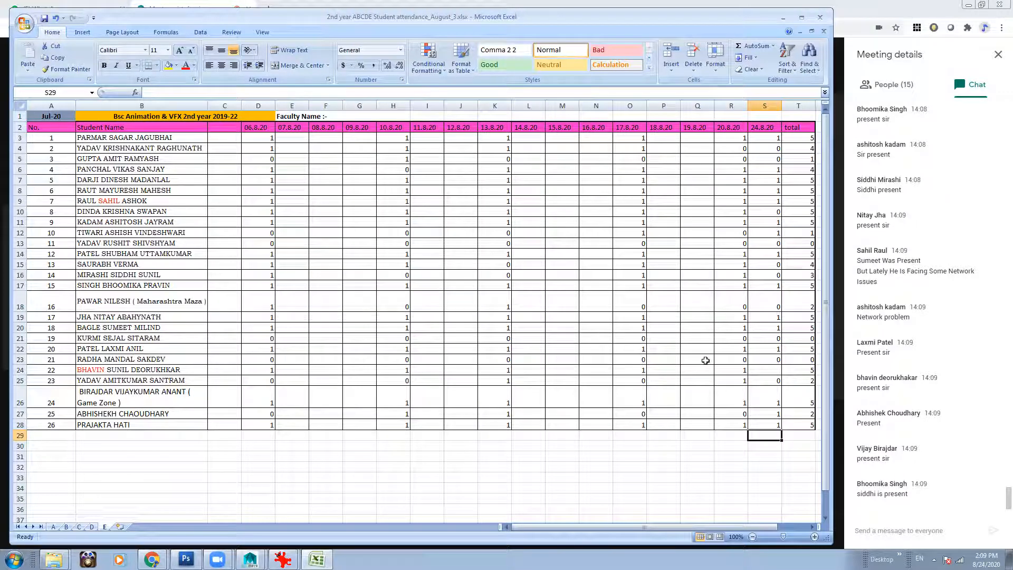
click(770, 369)
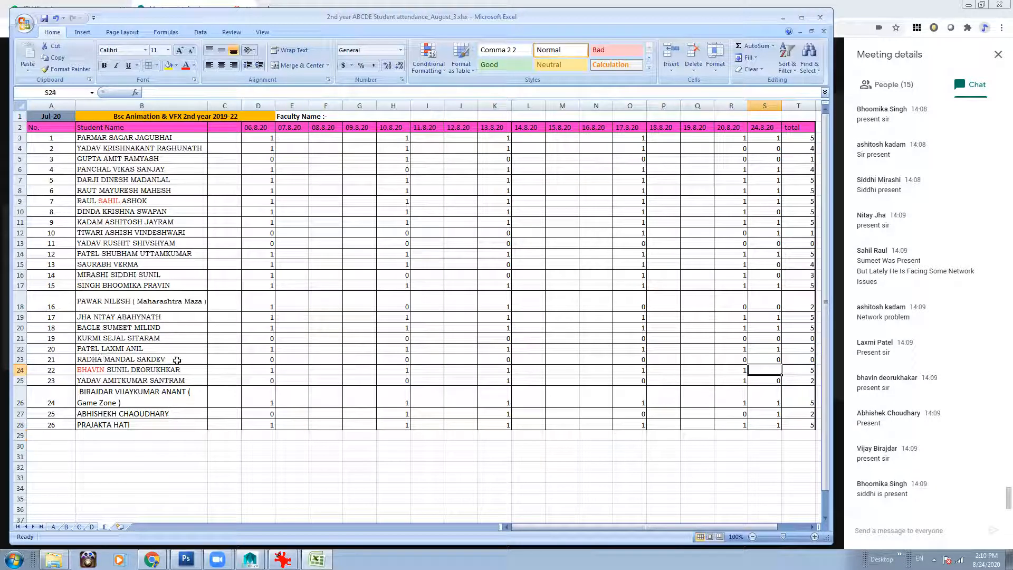
click(750, 456)
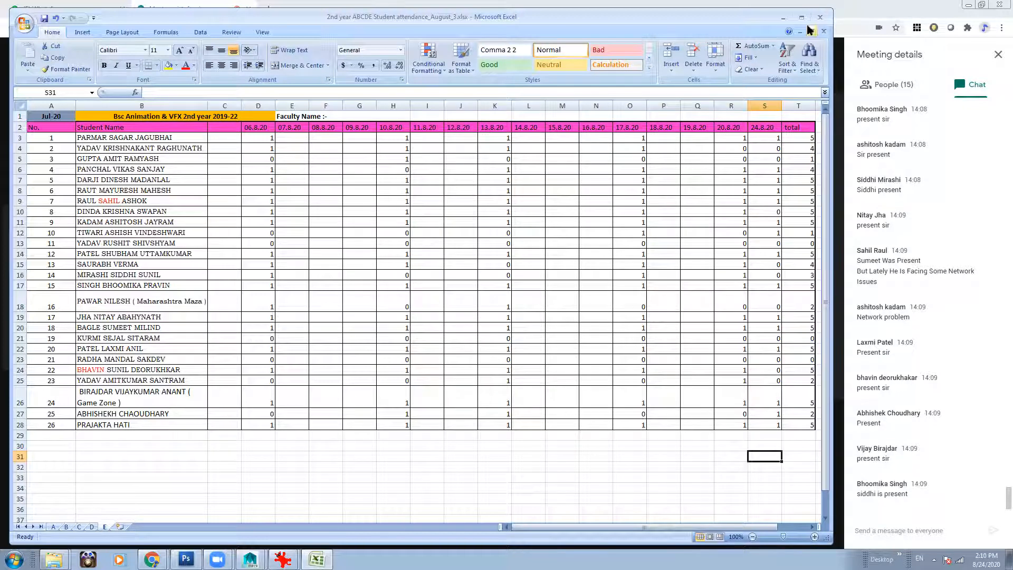
Minimize the attendance workbook and the Attendance_Sheet folder window to return to the Google Meet call.
click(783, 18)
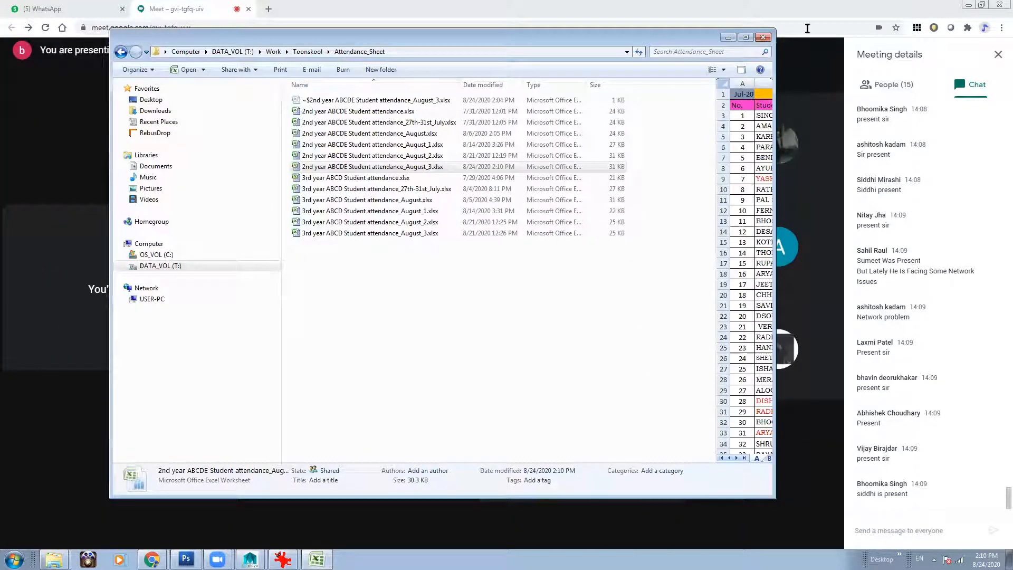
click(728, 37)
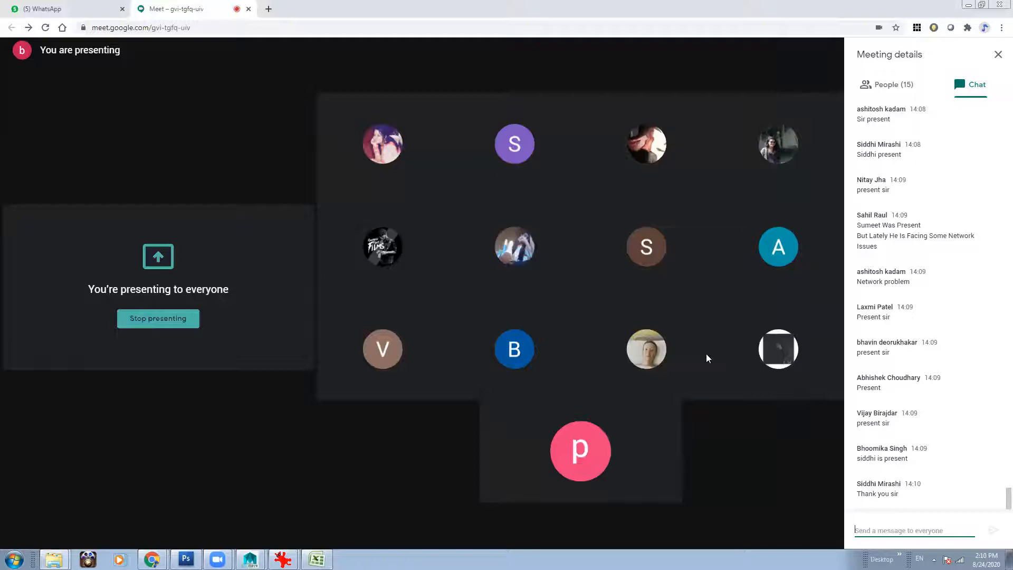